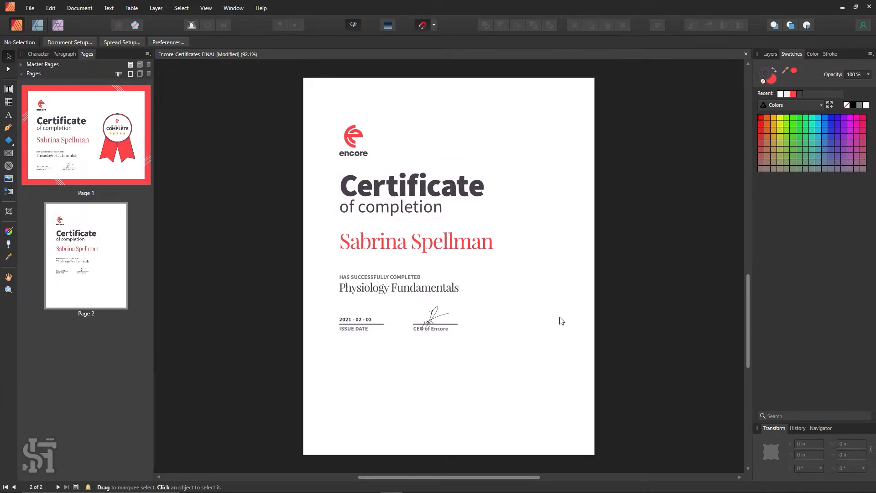
Move the course, issue date and signature block down toward the bottom of the portrait certificate
{"action": "left_click", "coordinate": [461, 247]}
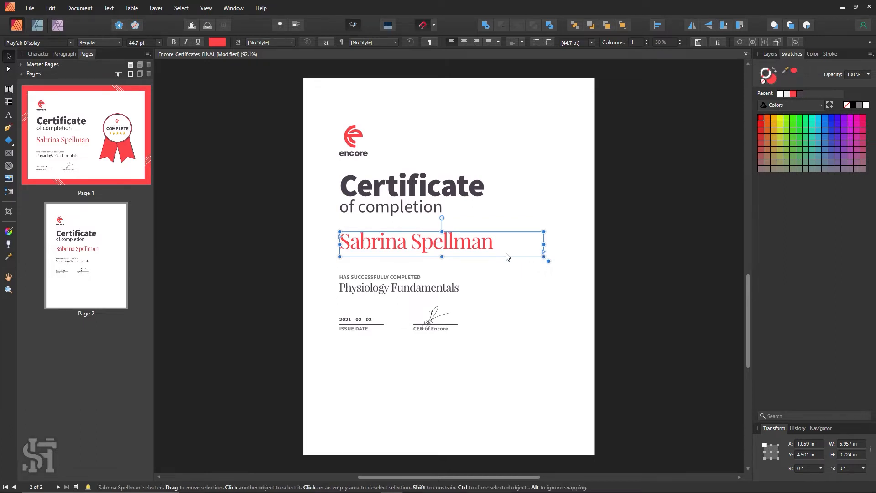
{"action": "left_click_drag", "start_coordinate": [524, 273], "coordinate": [318, 379]}
{"action": "left_click_drag", "start_coordinate": [392, 286], "coordinate": [391, 380]}
{"action": "left_click", "coordinate": [395, 334]}
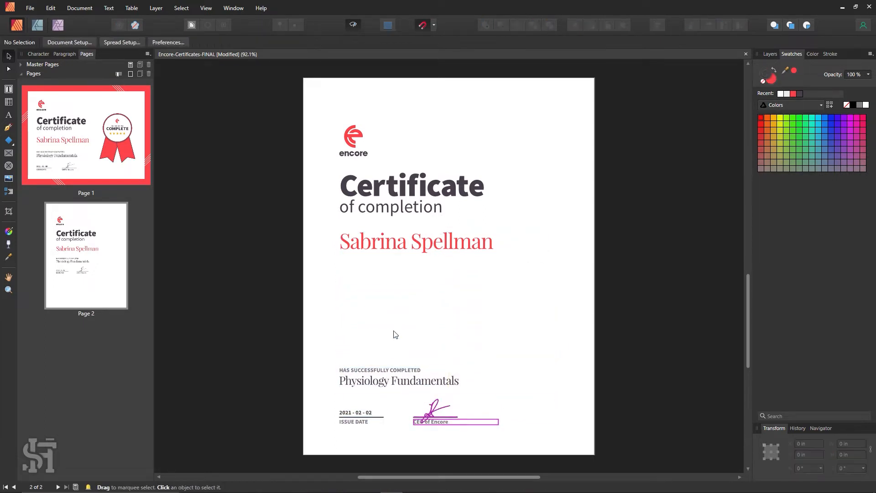
Turn off preview mode and set the margins of page 2 to 1.25 in on all four sides
{"action": "left_click", "coordinate": [353, 24]}
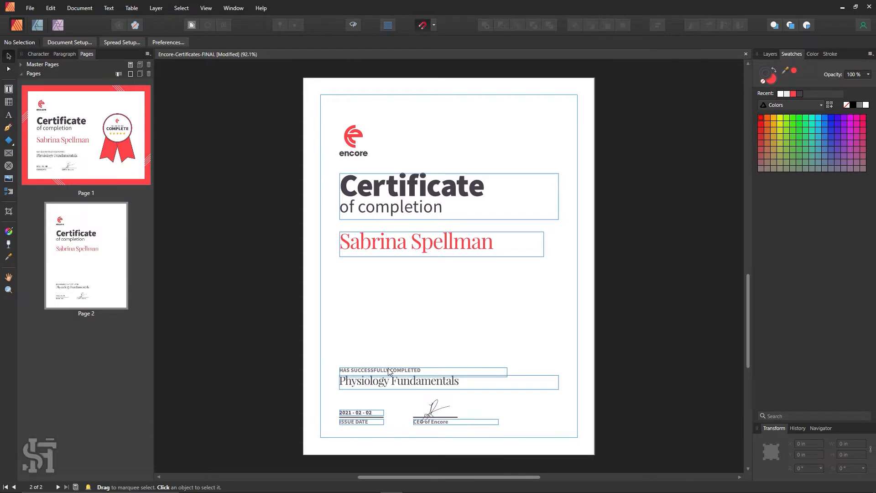
{"action": "left_click", "coordinate": [139, 181]}
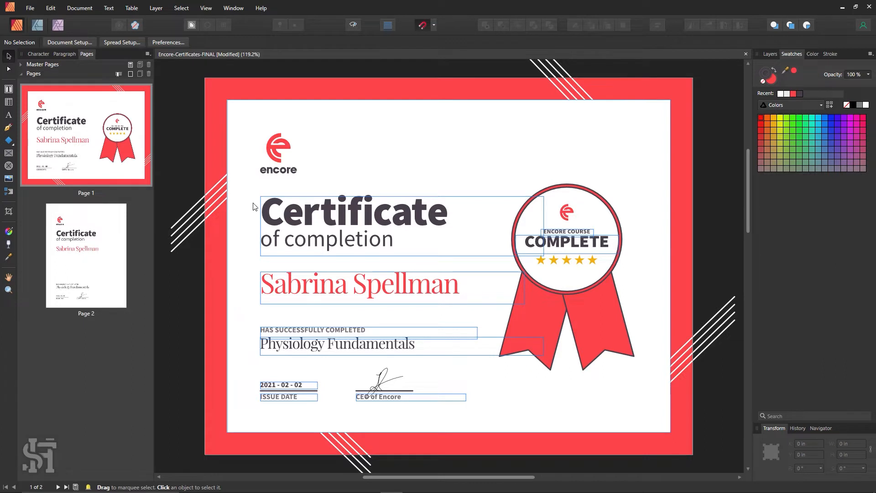
{"action": "left_click", "coordinate": [112, 267]}
{"action": "left_click", "coordinate": [135, 44]}
{"action": "left_click", "coordinate": [465, 217]}
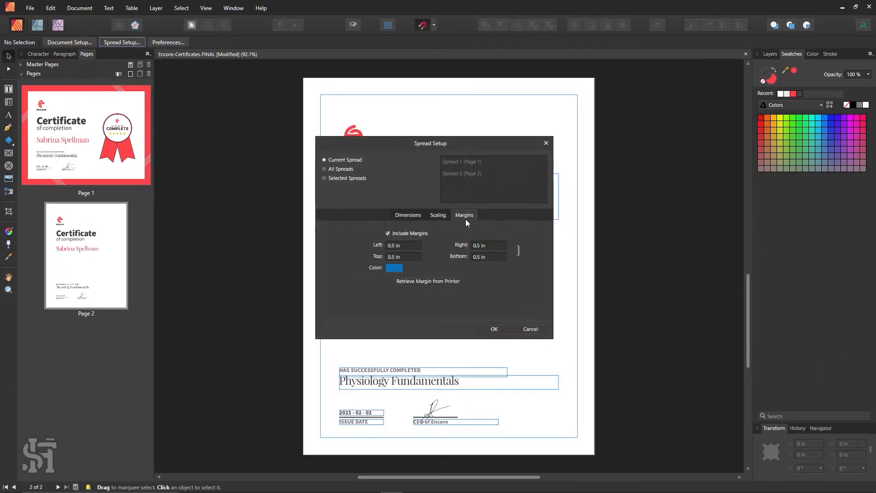
{"action": "left_click", "coordinate": [408, 247]}
{"action": "type", "text": "1"}
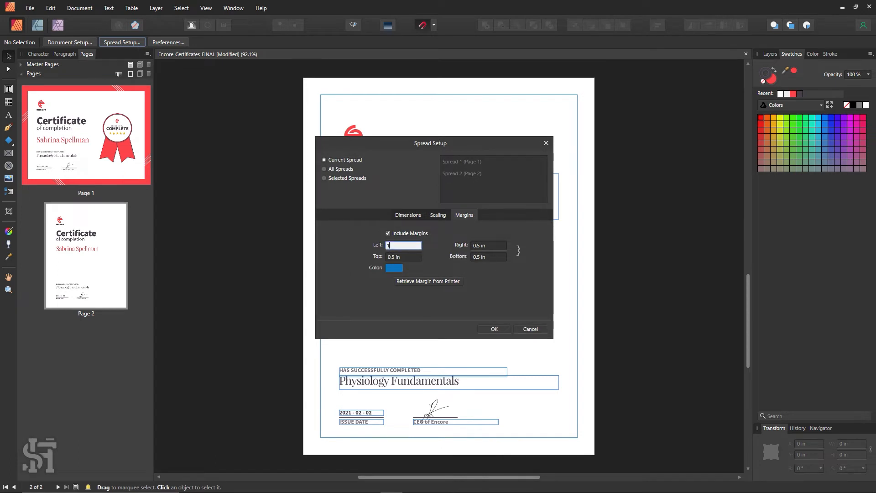
{"action": "key", "text": "Tab"}
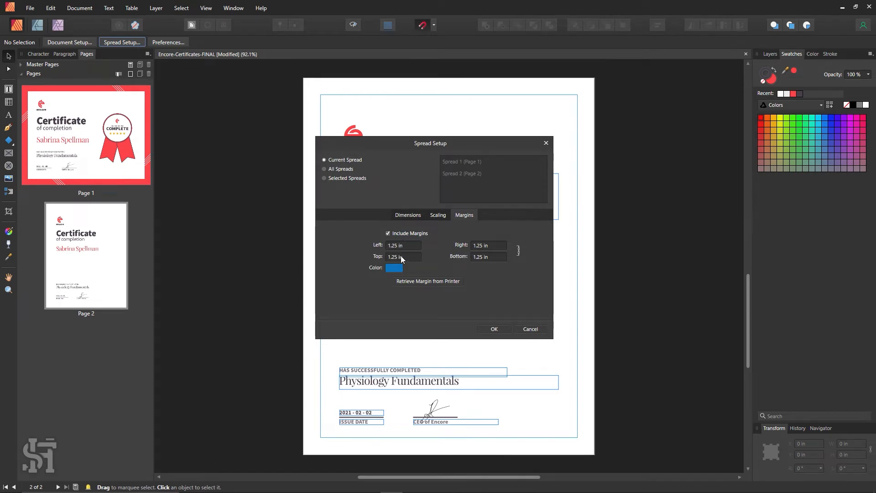
{"action": "left_click", "coordinate": [485, 329]}
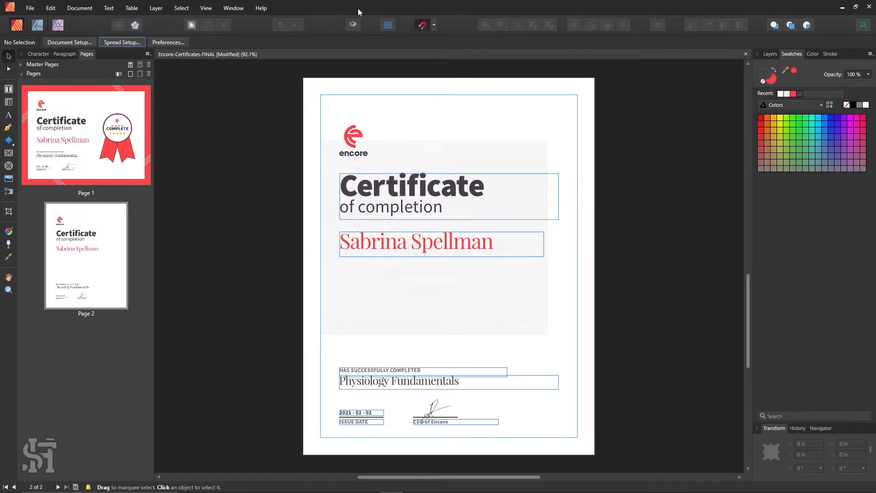
{"action": "left_click", "coordinate": [62, 139]}
{"action": "left_click", "coordinate": [90, 246]}
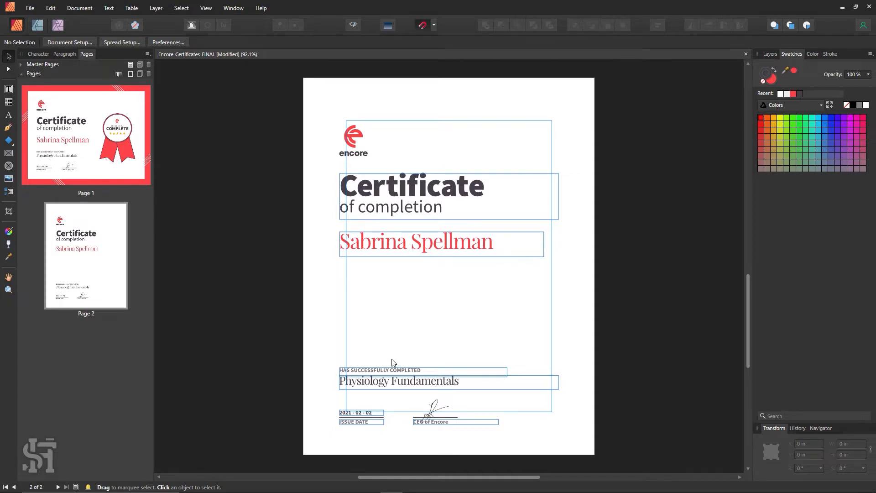
Move all certificate content on page 2 so that it snaps to the upper-left corner of the margins
{"action": "left_click_drag", "start_coordinate": [573, 113], "coordinate": [313, 455]}
{"action": "mouse_move", "coordinate": [366, 387]}
{"action": "left_mouse_down"}
{"action": "mouse_move", "coordinate": [377, 390]}
{"action": "mouse_move", "coordinate": [374, 383]}
{"action": "left_mouse_up"}
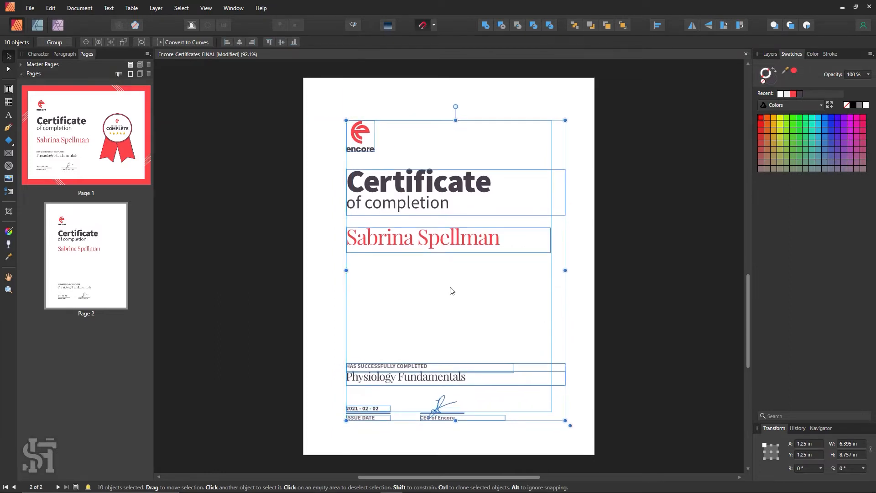
{"action": "left_click", "coordinate": [599, 338]}
Raise the course, date and signature block to the bottom margin and switch preview mode back on
{"action": "left_click_drag", "start_coordinate": [599, 339], "coordinate": [327, 433]}
{"action": "left_click_drag", "start_coordinate": [386, 386], "coordinate": [386, 377]}
{"action": "left_click", "coordinate": [412, 303]}
{"action": "left_click", "coordinate": [355, 26]}
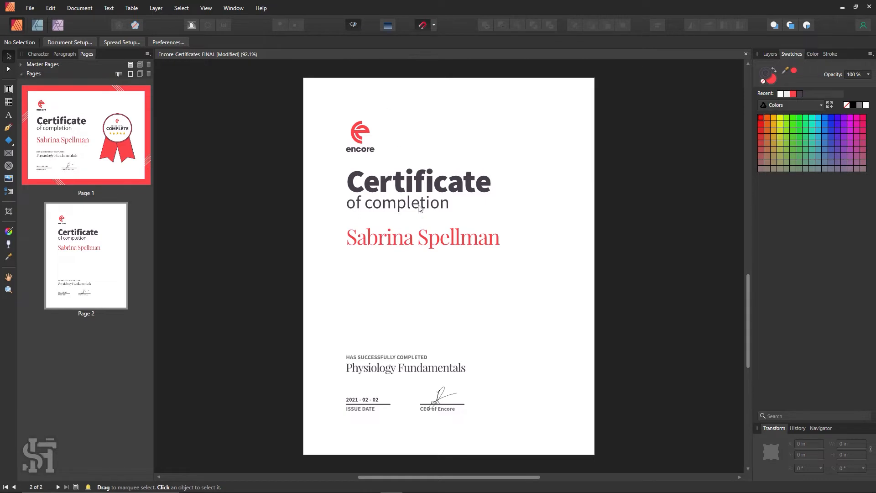
Swap the certificate heading and the recipient's name, placing the name under the logo, and extend its text frame to about 3.03 in high
{"action": "left_click_drag", "start_coordinate": [416, 205], "coordinate": [431, 312]}
{"action": "left_click_drag", "start_coordinate": [437, 238], "coordinate": [437, 184]}
{"action": "left_click_drag", "start_coordinate": [550, 197], "coordinate": [549, 276]}
Set the recipient's name in the Papyrus font
{"action": "key", "text": "t"}
{"action": "left_click_drag", "start_coordinate": [504, 184], "coordinate": [346, 185]}
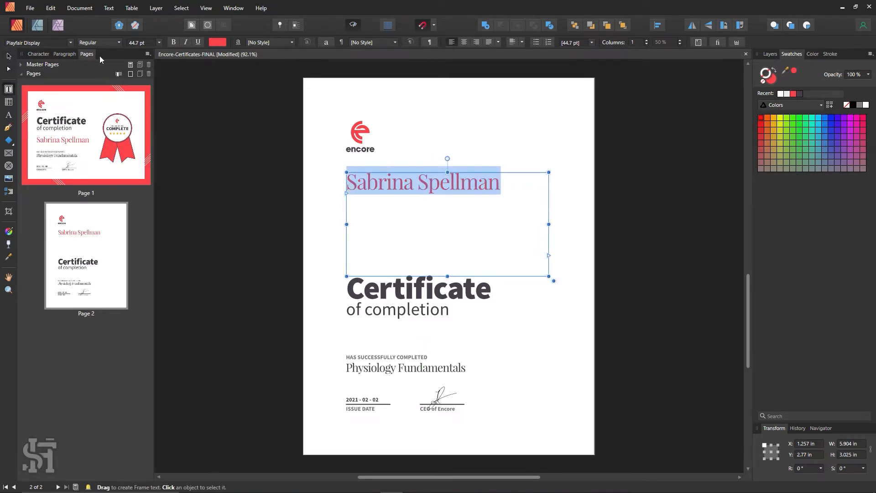
{"action": "left_click", "coordinate": [71, 45]}
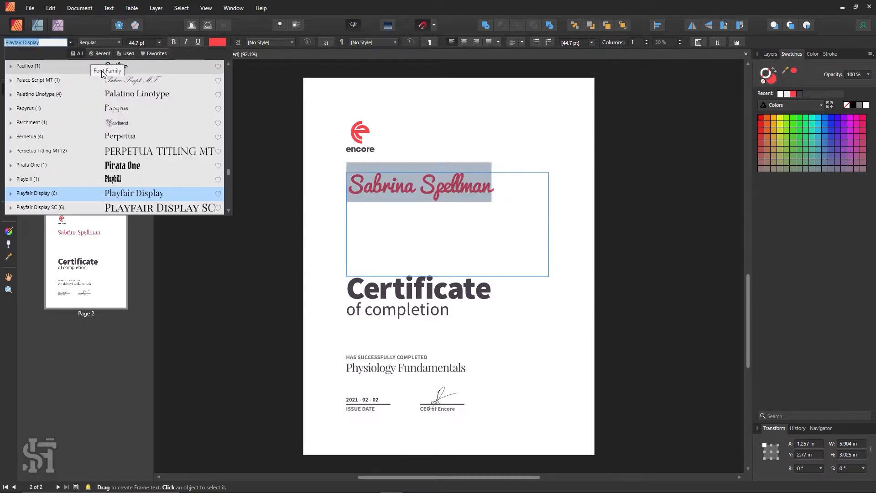
{"action": "left_click", "coordinate": [76, 108]}
{"action": "left_click", "coordinate": [466, 185]}
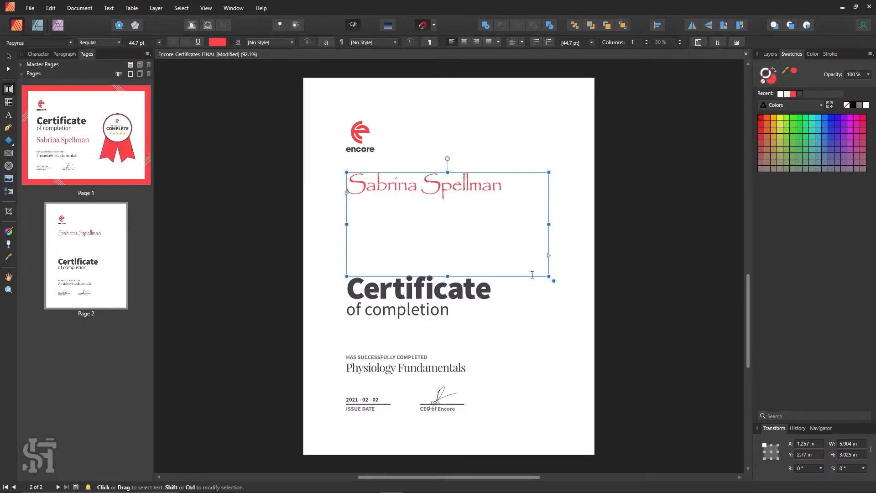
Resize the recipient name's frame to about 6.14 × 1.97 in and set its font to Pirata One
{"action": "left_click_drag", "start_coordinate": [553, 277], "coordinate": [557, 240]}
{"action": "left_click_drag", "start_coordinate": [512, 194], "coordinate": [347, 189]}
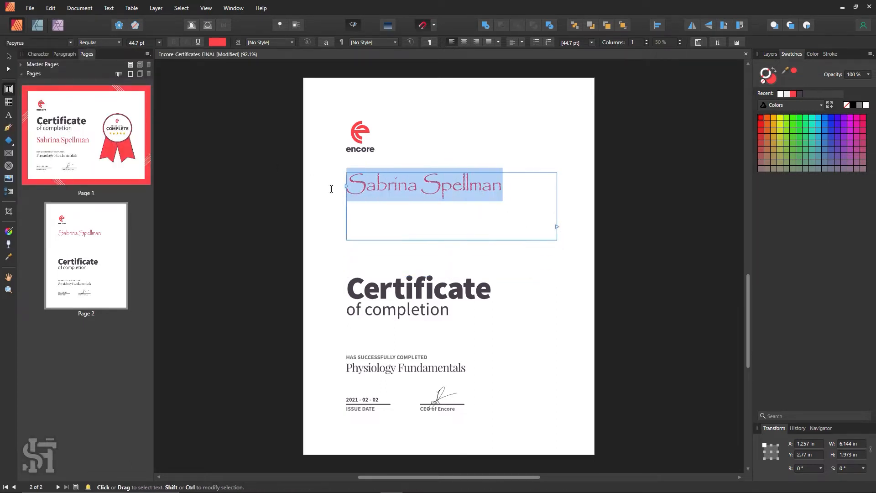
{"action": "left_click", "coordinate": [70, 43]}
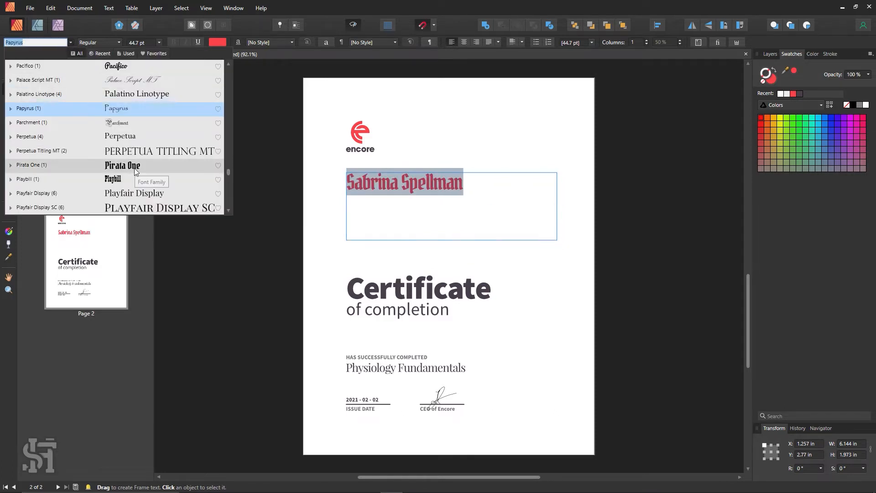
{"action": "left_click", "coordinate": [159, 168]}
{"action": "left_click", "coordinate": [430, 211]}
Set the recipient's name in the Oswald font with the Bold weight
{"action": "left_click_drag", "start_coordinate": [466, 194], "coordinate": [335, 205]}
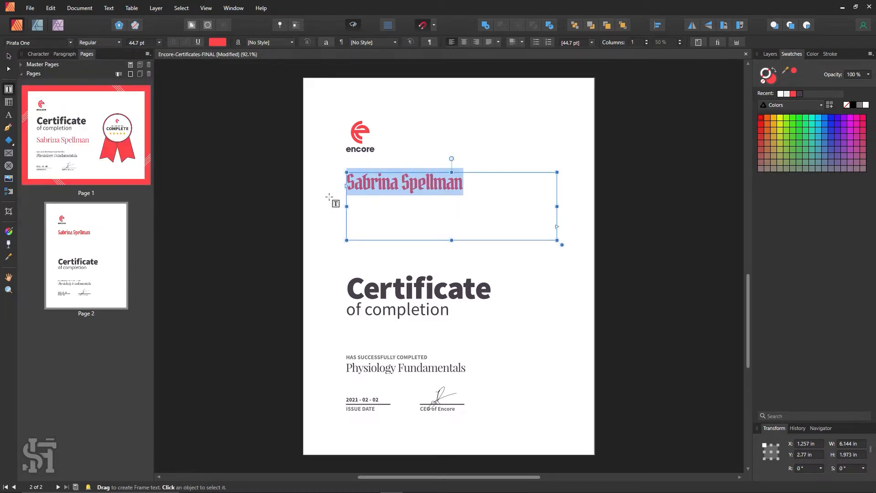
{"action": "left_click", "coordinate": [68, 43]}
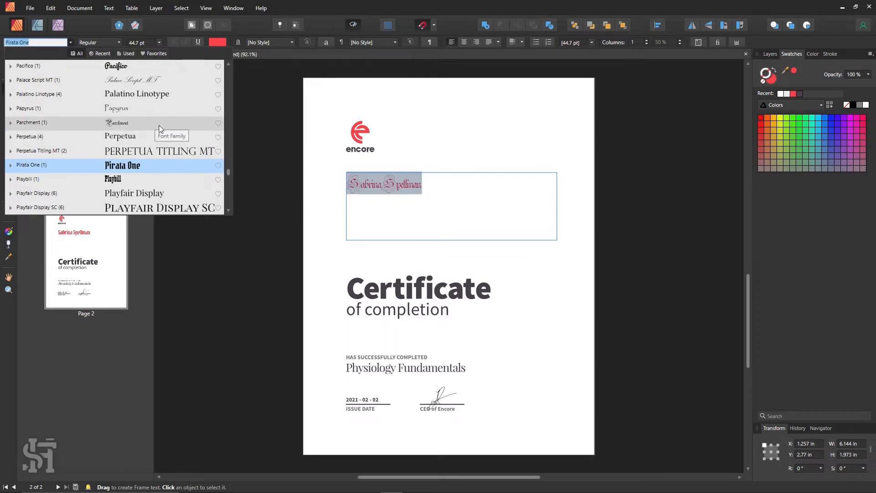
{"action": "scroll", "coordinate": [159, 125], "scroll_direction": "up", "scroll_amount": 1}
{"action": "scroll", "coordinate": [159, 125], "scroll_direction": "up", "scroll_amount": 2}
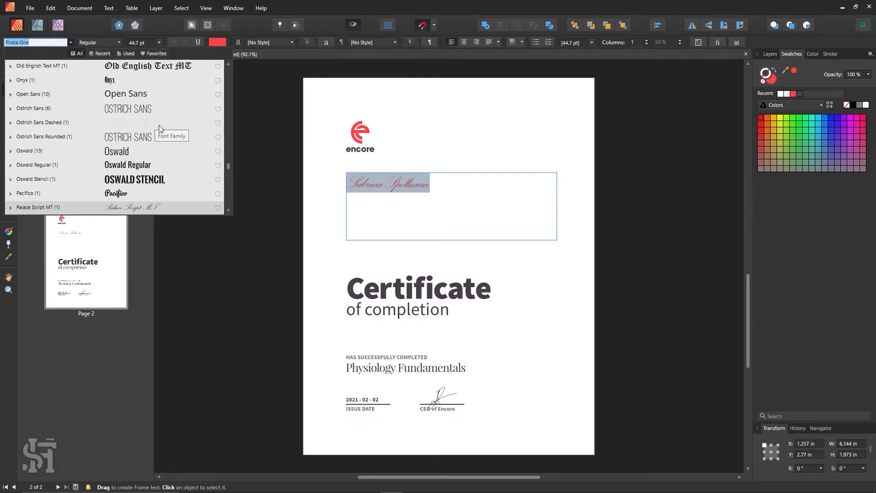
{"action": "left_click", "coordinate": [141, 150]}
{"action": "left_click", "coordinate": [112, 42]}
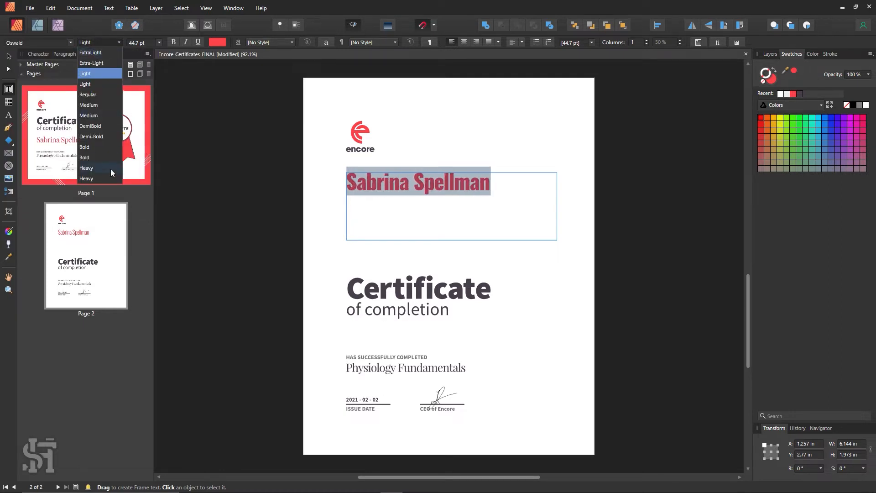
{"action": "left_click", "coordinate": [105, 155]}
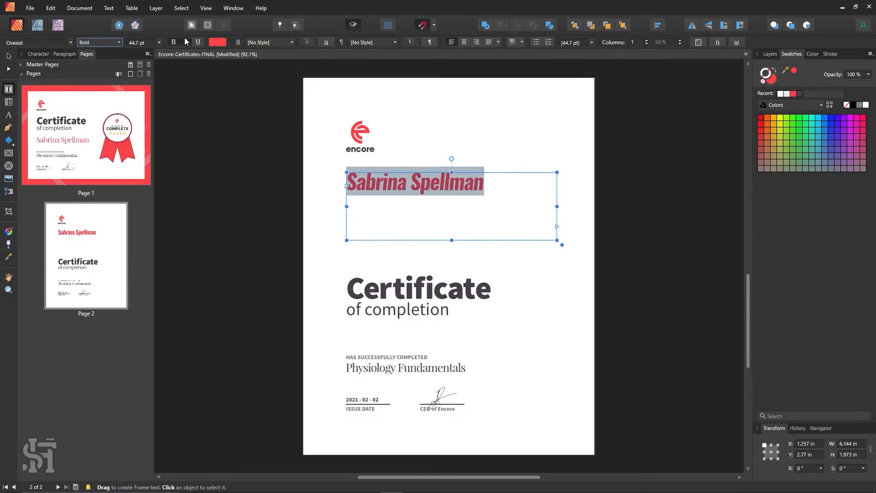
{"action": "left_click", "coordinate": [453, 196]}
Apply the All Caps typography option to the recipient's name
{"action": "left_click_drag", "start_coordinate": [495, 200], "coordinate": [423, 236]}
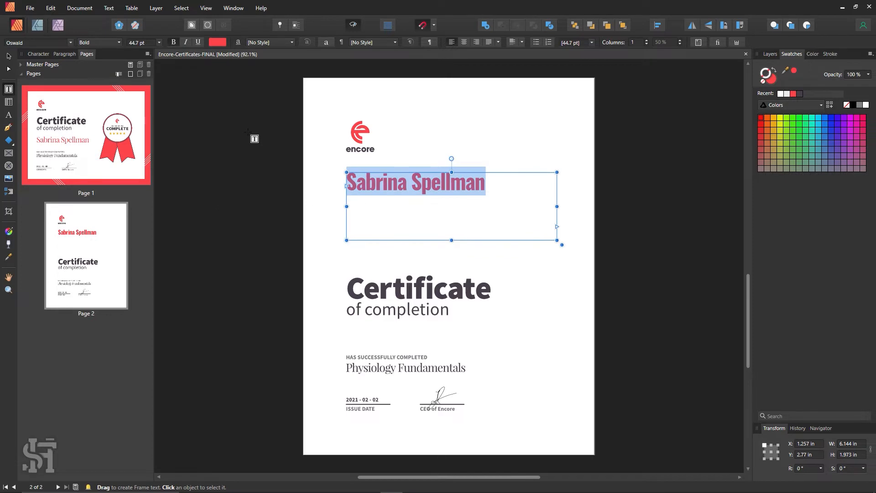
{"action": "left_click", "coordinate": [38, 54]}
{"action": "left_click", "coordinate": [147, 54]}
{"action": "left_click", "coordinate": [163, 66]}
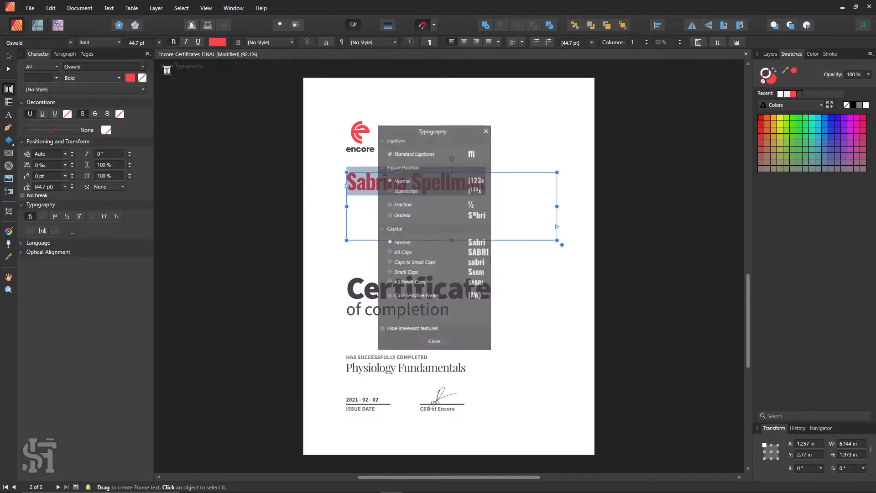
{"action": "left_click_drag", "start_coordinate": [410, 132], "coordinate": [691, 106]}
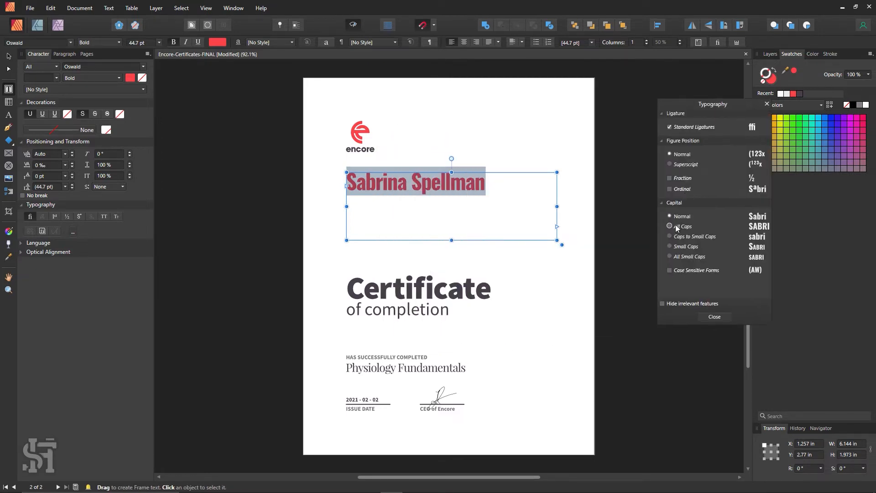
{"action": "left_click", "coordinate": [669, 226]}
{"action": "left_click", "coordinate": [713, 320]}
Break the recipient's name onto two lines after the first name and scale the text up to 75.9 pt
{"action": "left_click", "coordinate": [476, 227]}
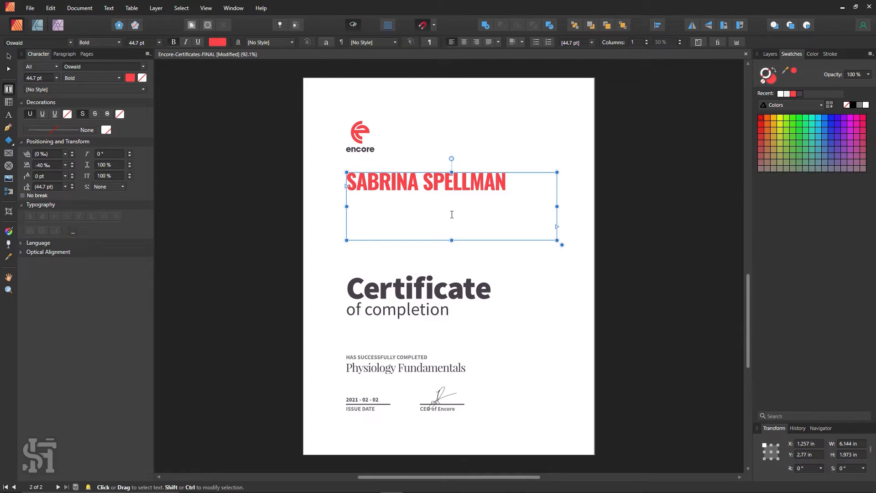
{"action": "key", "text": "Return"}
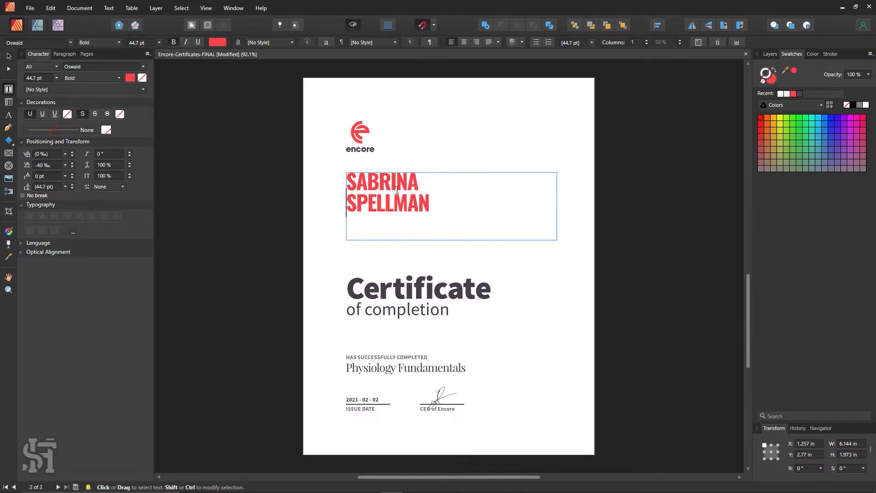
{"action": "left_click_drag", "start_coordinate": [562, 243], "coordinate": [544, 259]}
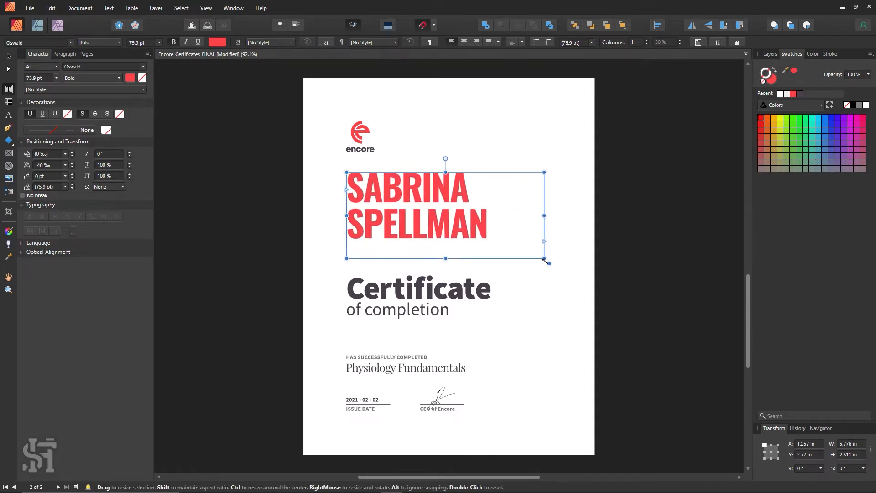
{"action": "key", "text": "ctrl+z"}
{"action": "key", "text": "v"}
{"action": "left_click", "coordinate": [210, 123]}
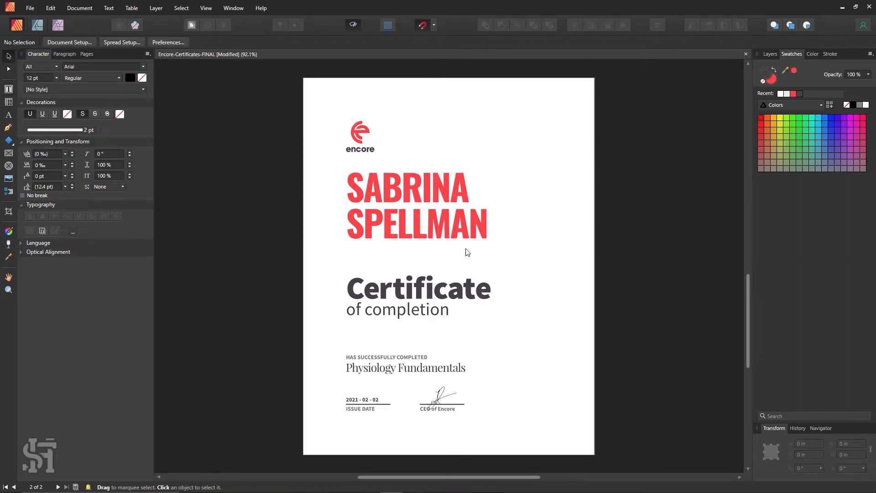
Remove the bold formatting from the recipient's name
{"action": "left_click", "coordinate": [465, 225]}
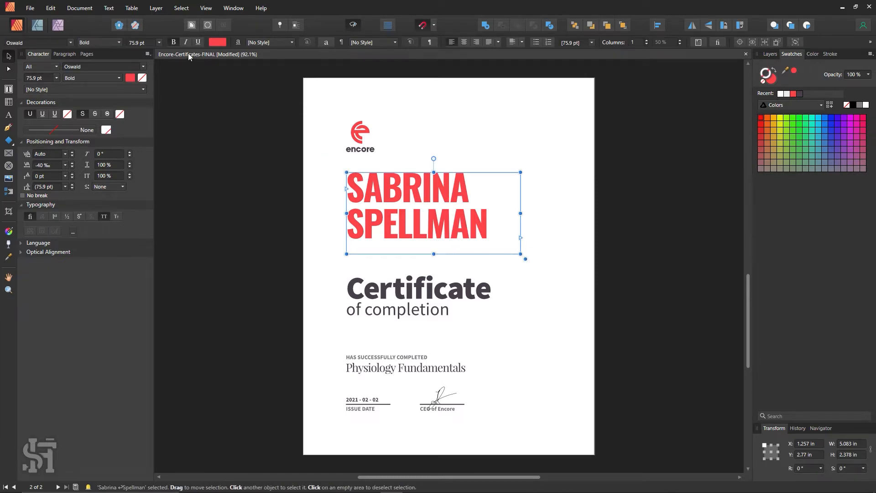
{"action": "left_click", "coordinate": [174, 41]}
{"action": "left_click", "coordinate": [292, 159]}
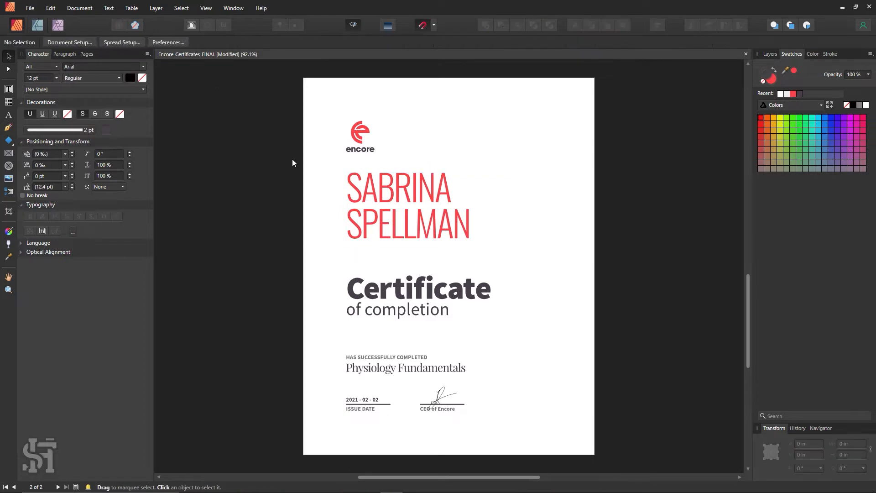
Try to change the weight of the recipient's name to Regular
{"action": "left_click", "coordinate": [370, 198]}
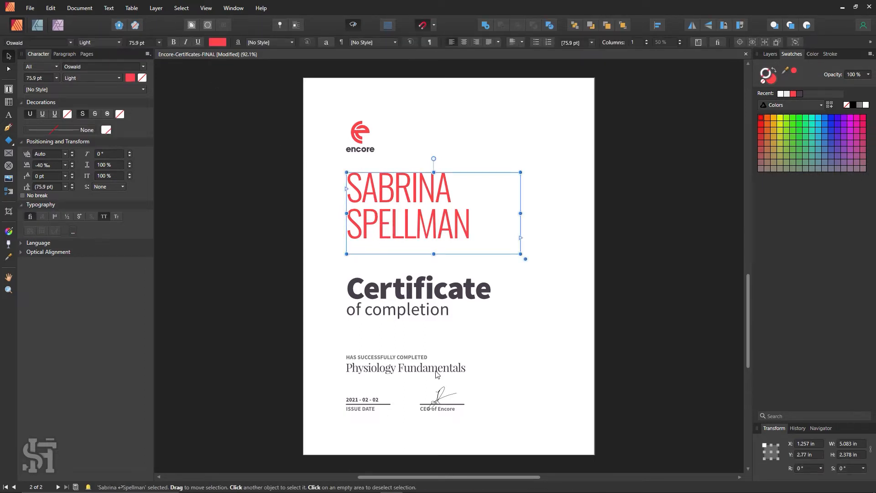
{"action": "left_click", "coordinate": [106, 42]}
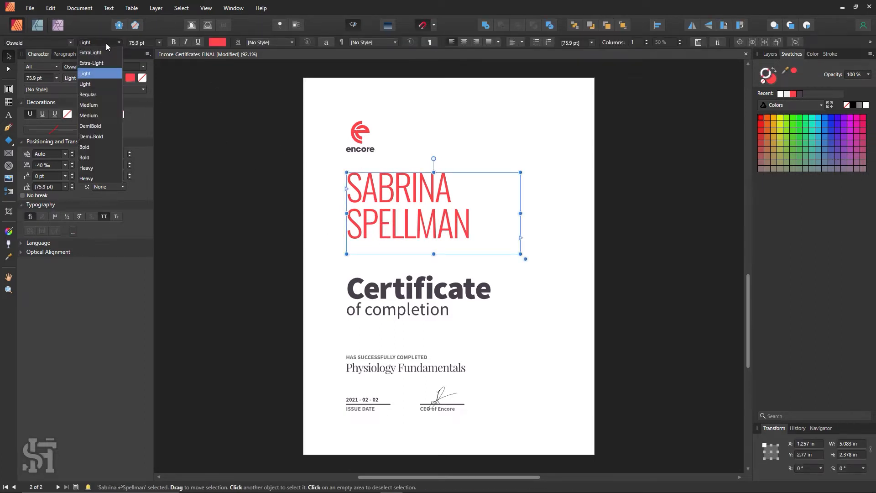
{"action": "left_click", "coordinate": [109, 94]}
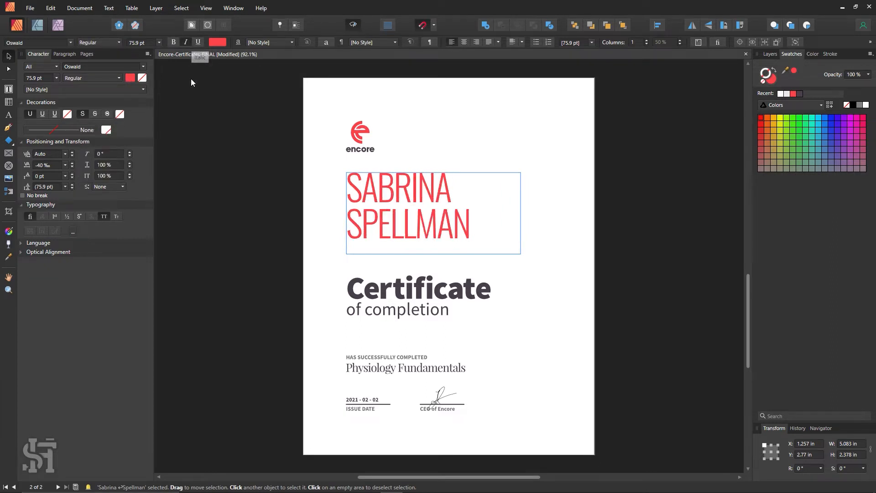
{"action": "left_click", "coordinate": [268, 350]}
{"action": "left_click", "coordinate": [384, 192]}
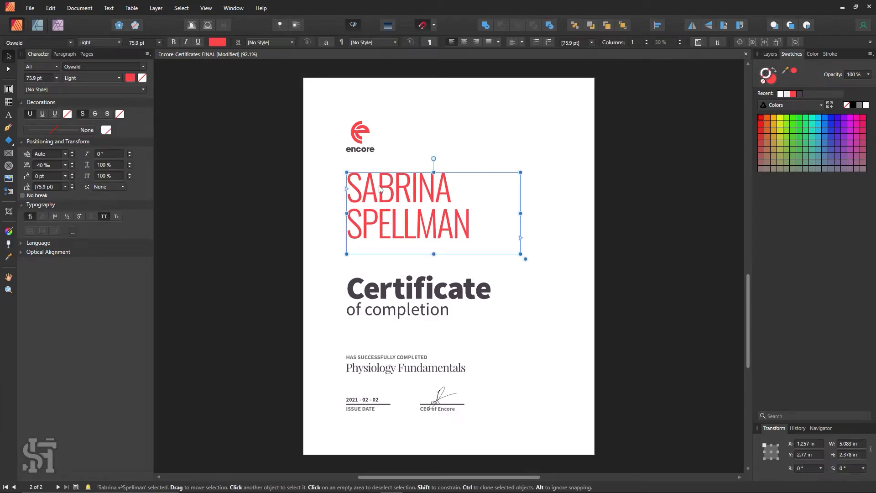
{"action": "left_click", "coordinate": [105, 42]}
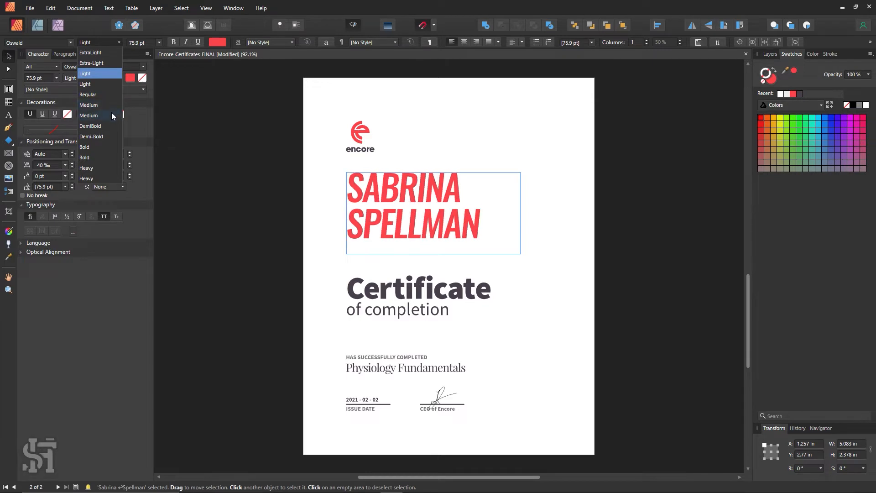
{"action": "left_click", "coordinate": [205, 160]}
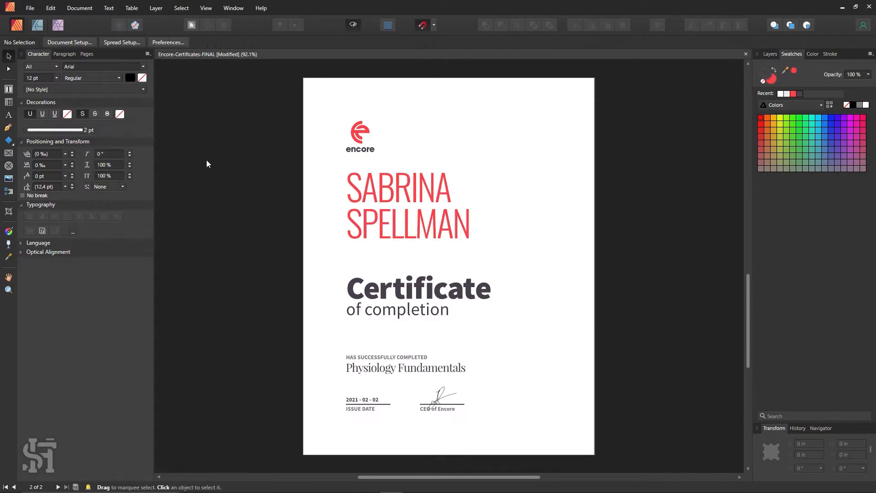
Change the font of the recipient's name to Bebas
{"action": "left_click", "coordinate": [401, 200]}
{"action": "left_click", "coordinate": [71, 42]}
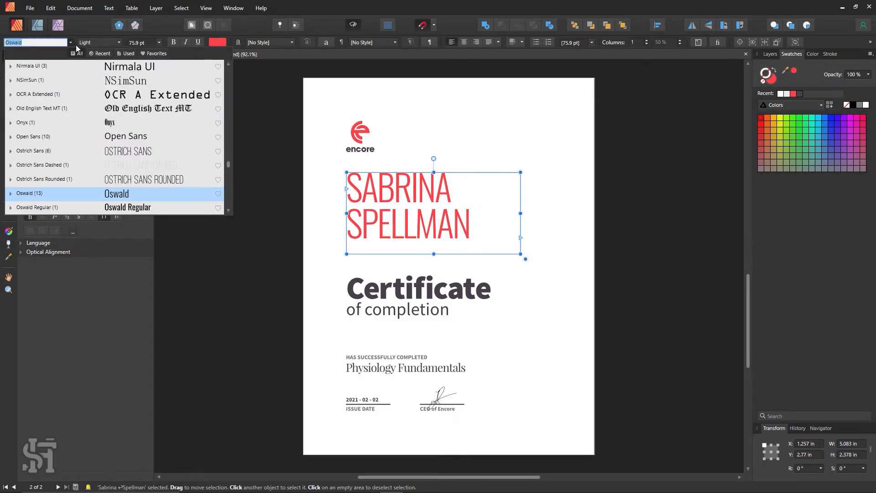
{"action": "scroll", "coordinate": [111, 146], "scroll_direction": "up", "scroll_amount": 3}
{"action": "scroll", "coordinate": [111, 146], "scroll_direction": "up", "scroll_amount": 1}
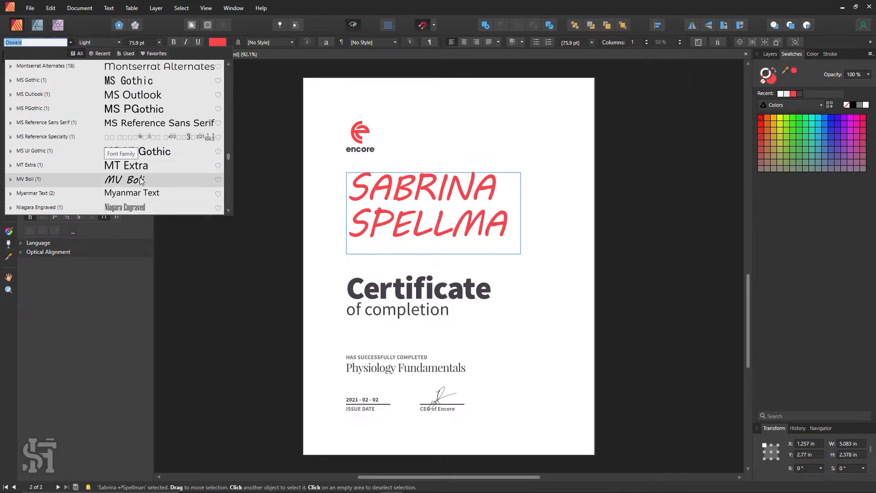
{"action": "scroll", "coordinate": [143, 181], "scroll_direction": "up", "scroll_amount": 12}
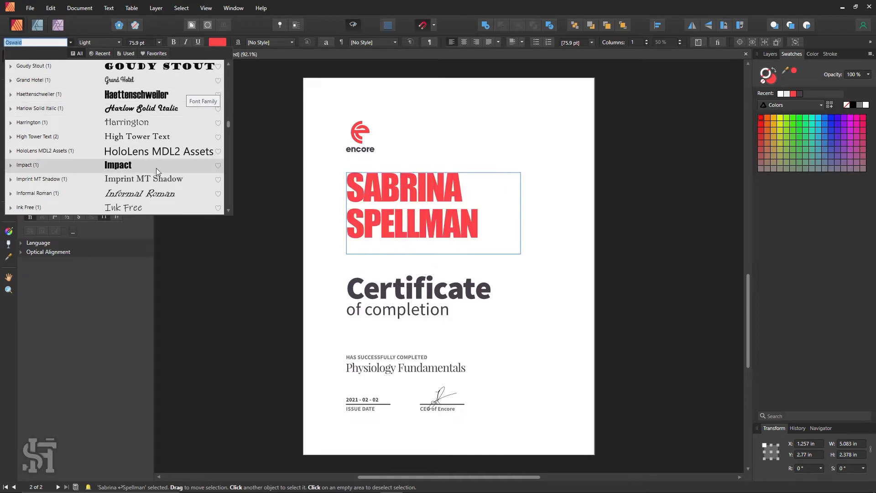
{"action": "scroll", "coordinate": [156, 167], "scroll_direction": "up", "scroll_amount": 15}
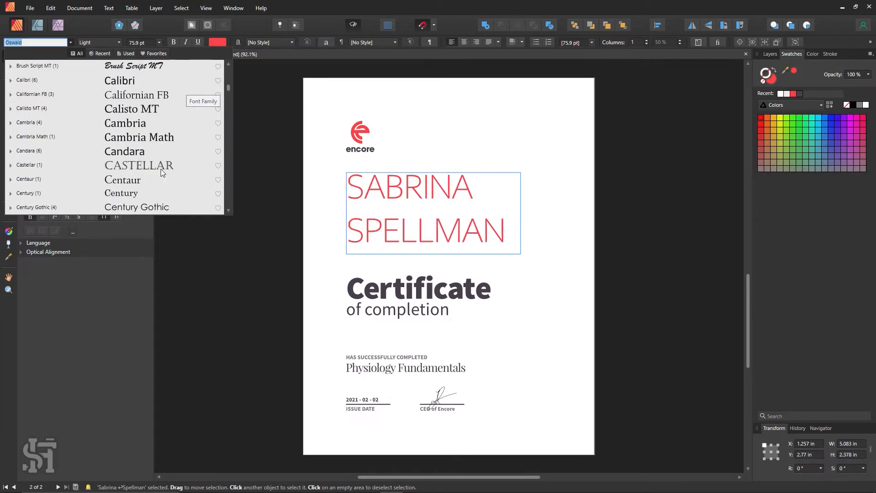
{"action": "scroll", "coordinate": [161, 169], "scroll_direction": "up", "scroll_amount": 2}
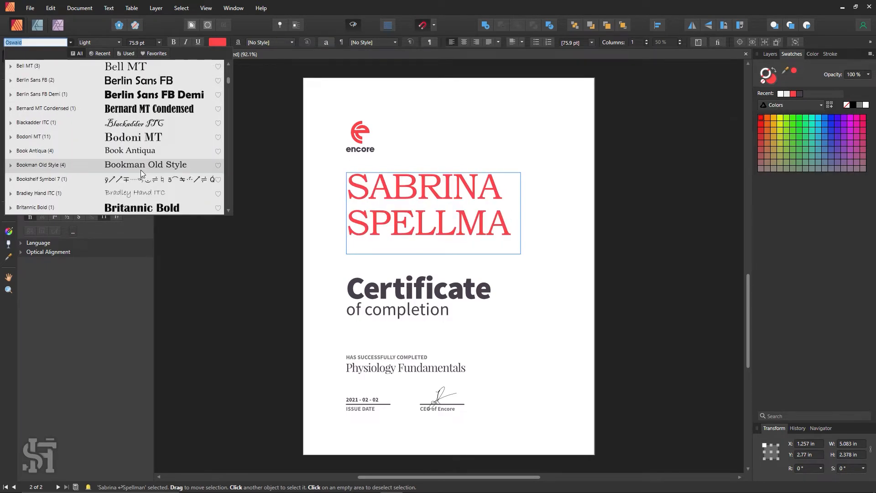
{"action": "scroll", "coordinate": [120, 133], "scroll_direction": "up", "scroll_amount": 1}
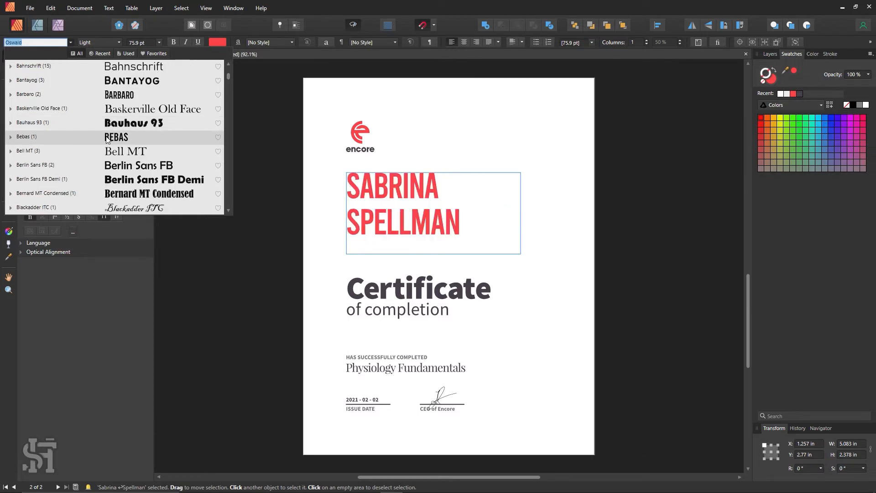
{"action": "left_click", "coordinate": [135, 137]}
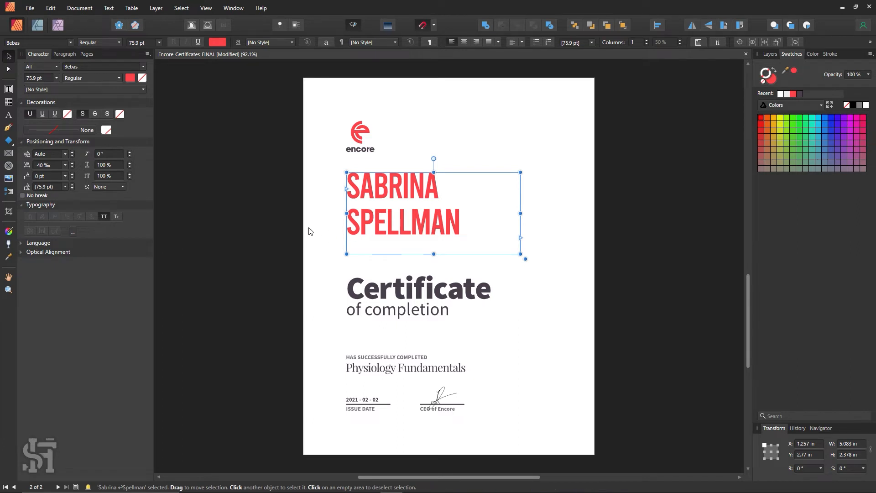
Tighten the leading of the recipient's name to 61.9 pt
{"action": "left_click", "coordinate": [73, 189]}
{"action": "left_click", "coordinate": [72, 188]}
{"action": "left_click", "coordinate": [72, 188]}
{"action": "left_click", "coordinate": [72, 188]}
{"action": "left_click", "coordinate": [72, 188]}
{"action": "left_click", "coordinate": [73, 188]}
{"action": "left_click", "coordinate": [73, 189]}
{"action": "left_click", "coordinate": [72, 188]}
{"action": "left_click", "coordinate": [72, 188]}
{"action": "left_click", "coordinate": [72, 188]}
{"action": "left_click", "coordinate": [73, 189]}
{"action": "left_click", "coordinate": [72, 189]}
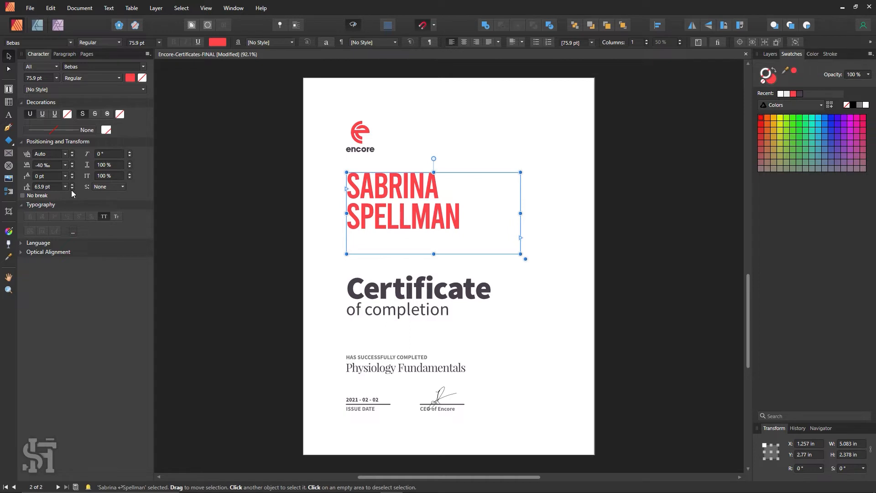
{"action": "left_click", "coordinate": [72, 189]}
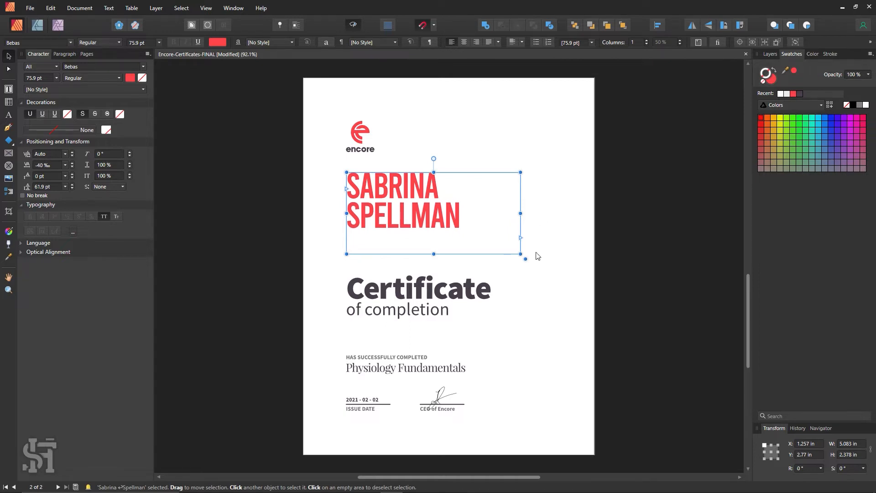
Scale the recipient's name up to 92 pt and tighten its text frame to about 2.24 in high
{"action": "mouse_move", "coordinate": [521, 254]}
{"action": "left_mouse_down"}
{"action": "mouse_move", "coordinate": [549, 267]}
{"action": "mouse_move", "coordinate": [550, 289]}
{"action": "mouse_move", "coordinate": [542, 285]}
{"action": "mouse_move", "coordinate": [554, 294]}
{"action": "mouse_move", "coordinate": [562, 274]}
{"action": "mouse_move", "coordinate": [524, 250]}
{"action": "left_mouse_up"}
{"action": "left_click", "coordinate": [578, 261]}
{"action": "left_click", "coordinate": [456, 233]}
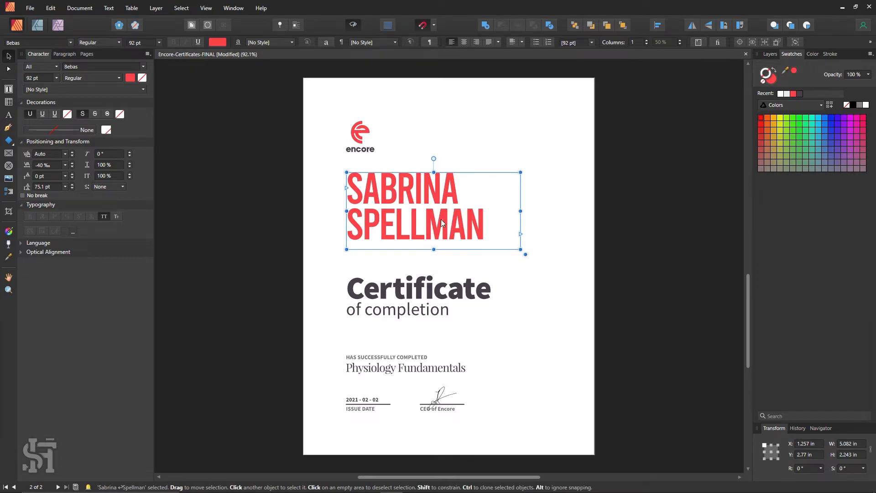
{"action": "left_click", "coordinate": [269, 233]}
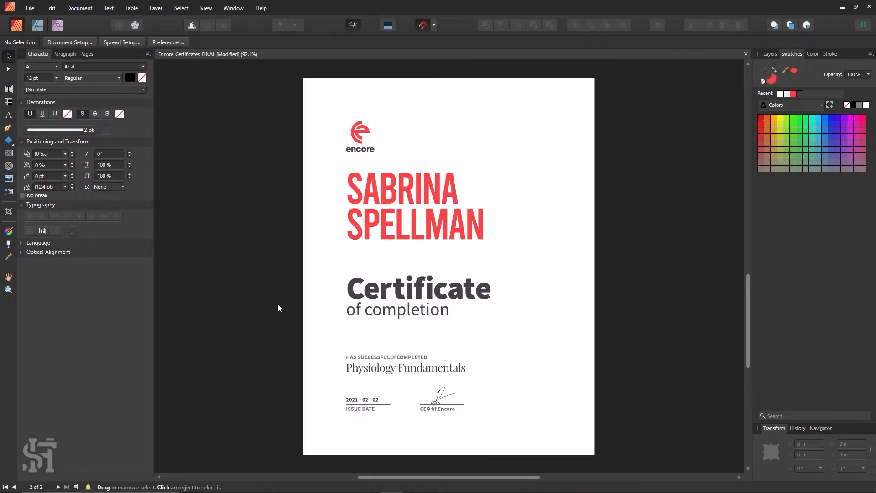
Draw a red rectangle covering the whole portrait page, 8.5 by 11 in
{"action": "left_click", "coordinate": [9, 140]}
{"action": "left_click", "coordinate": [50, 142]}
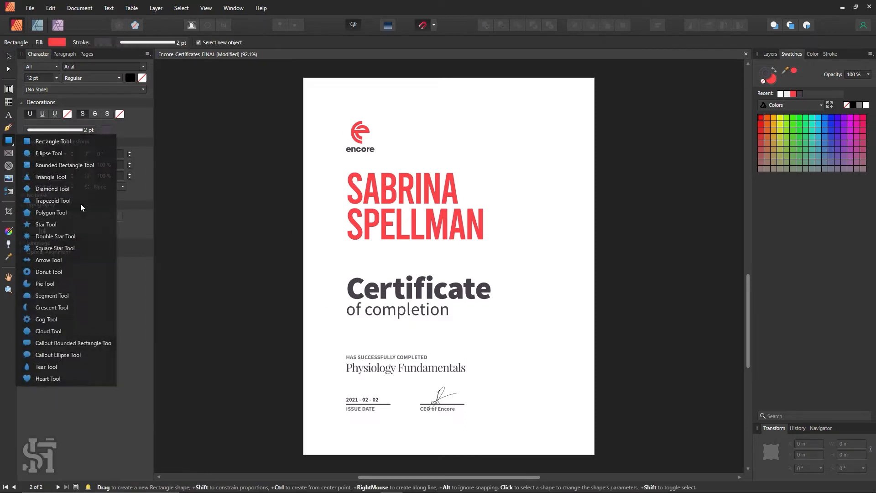
{"action": "mouse_move", "coordinate": [304, 78]}
{"action": "left_mouse_down"}
{"action": "mouse_move", "coordinate": [482, 356]}
{"action": "mouse_move", "coordinate": [594, 454]}
{"action": "left_mouse_up"}
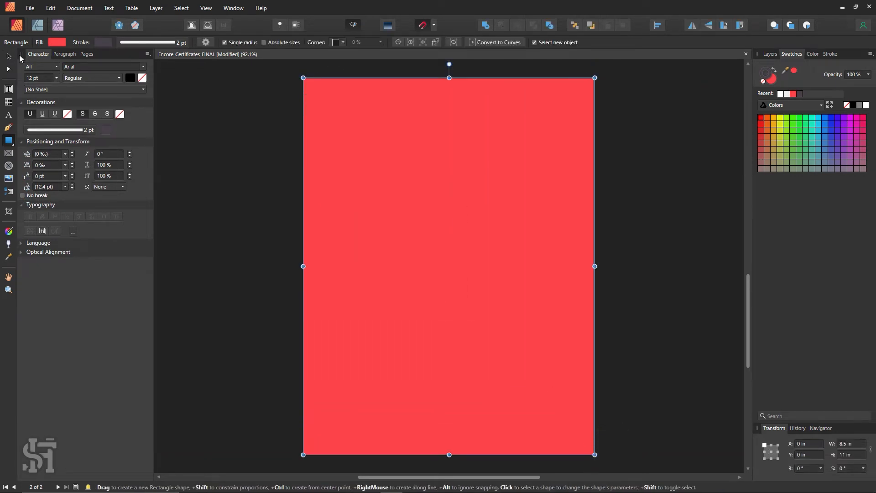
{"action": "left_click", "coordinate": [10, 57]}
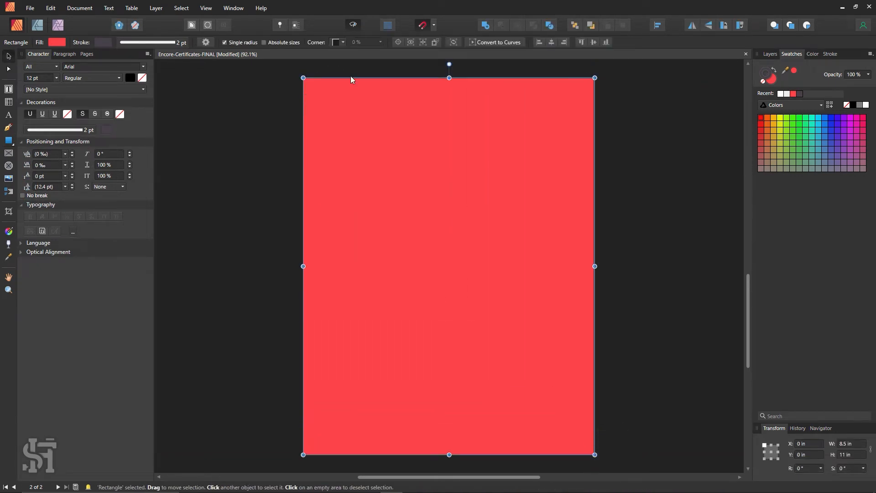
Remove the stroke from the full-page rectangle and send it behind all the certificate content
{"action": "left_click", "coordinate": [764, 81]}
{"action": "key", "text": "ctrl+shift+bracketleft"}
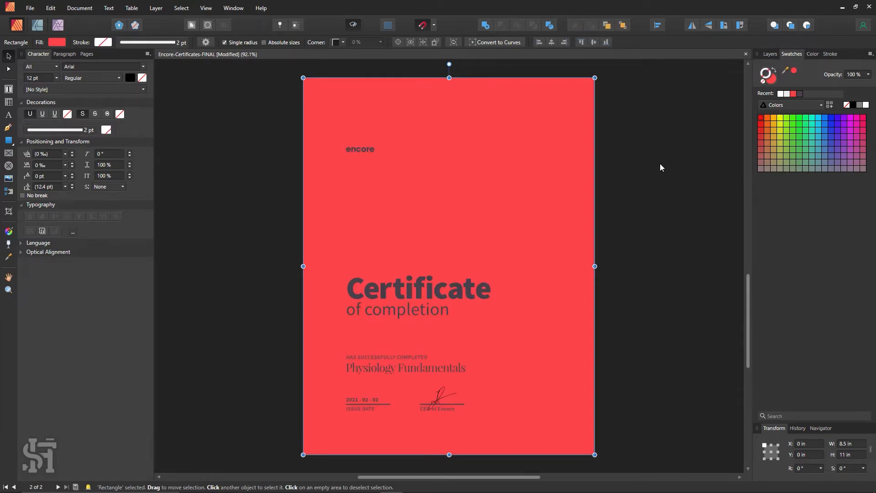
{"action": "left_click", "coordinate": [660, 163]}
{"action": "left_click", "coordinate": [572, 211]}
{"action": "key", "text": "ctrl+d"}
Recolour the recipient's name with the recently used dark purple-grey
{"action": "left_click", "coordinate": [377, 180]}
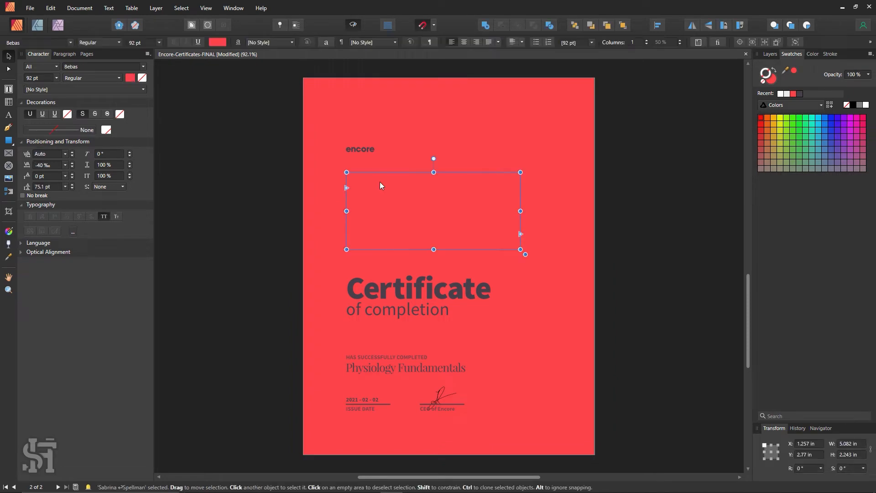
{"action": "left_click", "coordinate": [800, 94]}
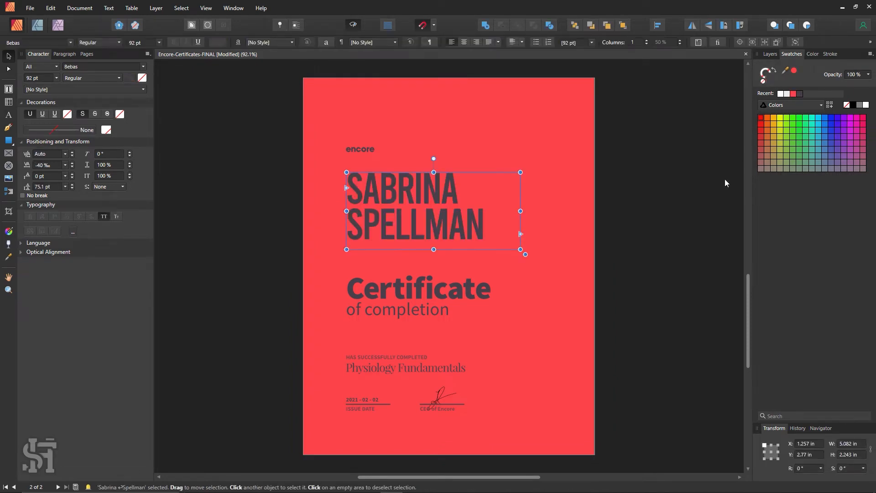
{"action": "left_click", "coordinate": [726, 178]}
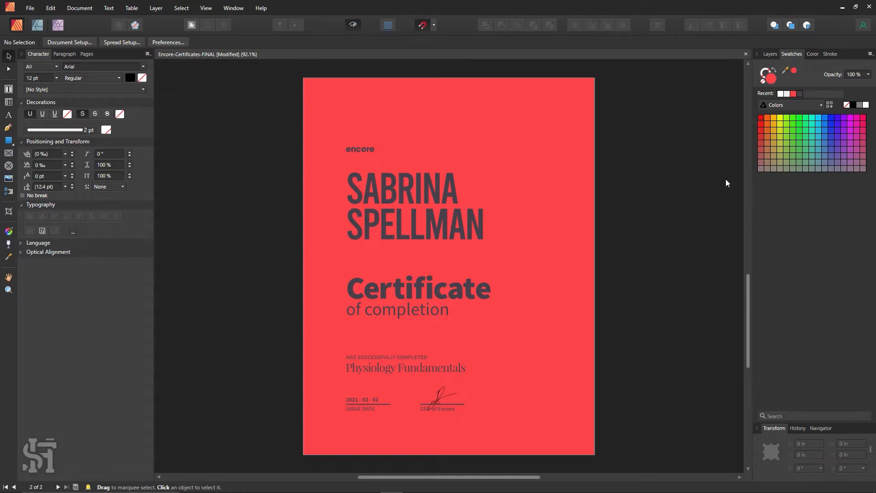
Fill the full-page background rectangle with the recently used dark purple-grey
{"action": "left_click", "coordinate": [547, 297]}
{"action": "left_click", "coordinate": [563, 240]}
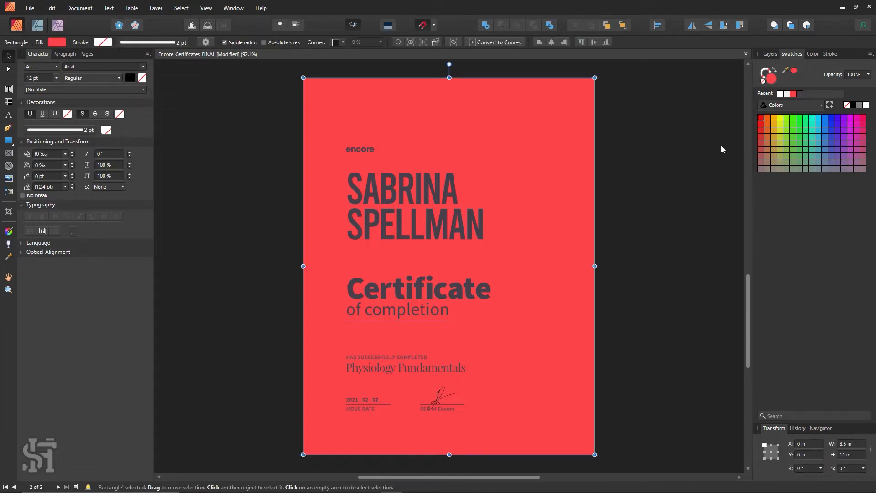
{"action": "left_click", "coordinate": [800, 94]}
{"action": "left_click", "coordinate": [661, 268]}
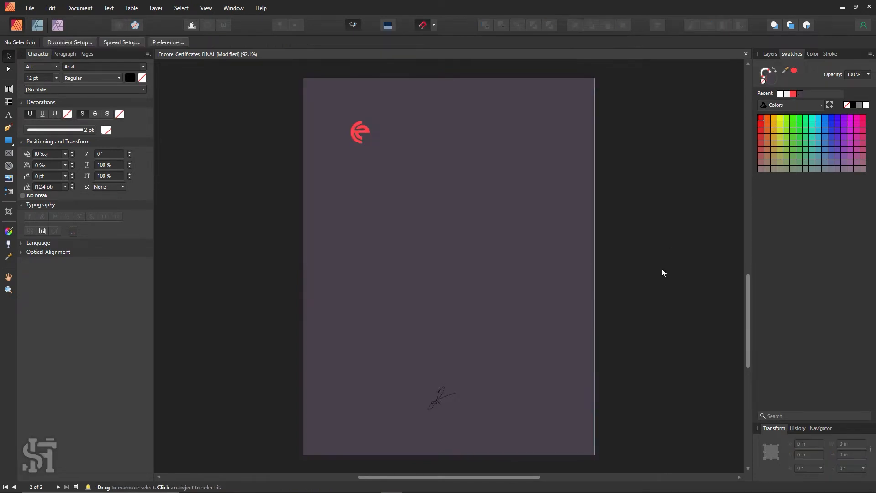
Colour the recipient's name, the certificate heading and the course completion text white
{"action": "left_click_drag", "start_coordinate": [651, 165], "coordinate": [283, 388]}
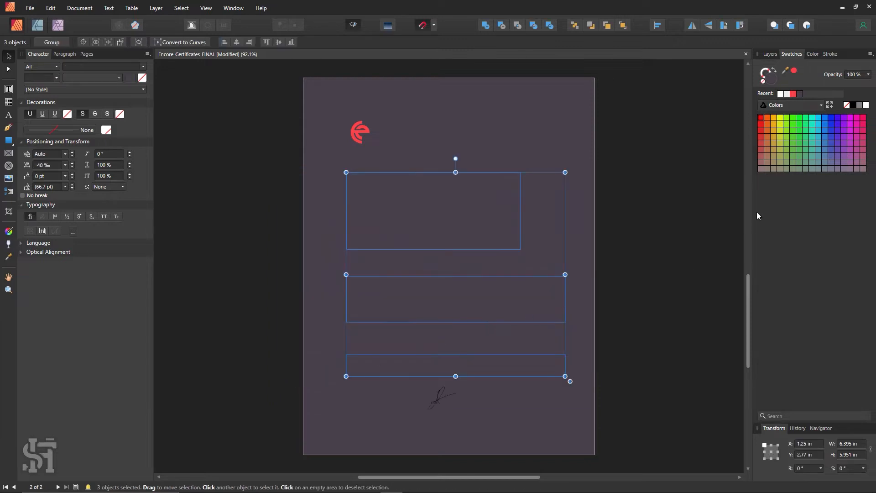
{"action": "left_click", "coordinate": [780, 94]}
{"action": "left_click", "coordinate": [669, 233]}
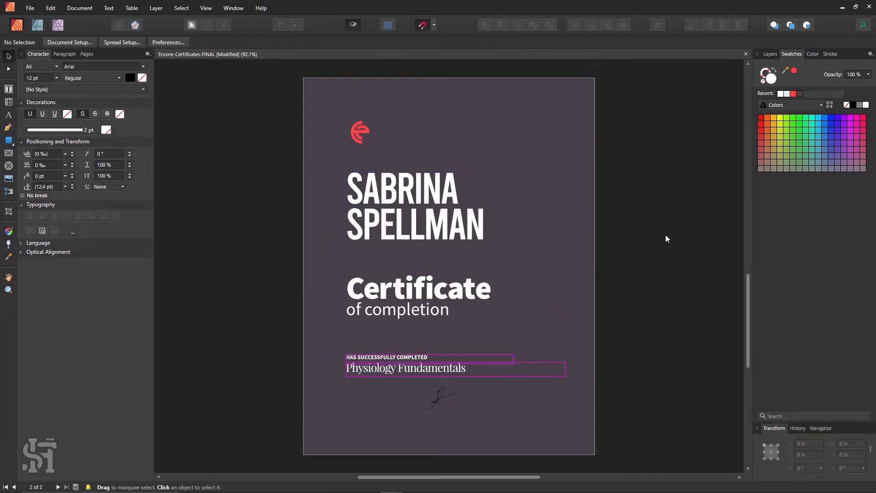
Apply a white stroke to the date, the signature, their lines and their captions near the page's lower edge
{"action": "left_click", "coordinate": [425, 399]}
{"action": "mouse_move", "coordinate": [626, 375]}
{"action": "left_mouse_down"}
{"action": "mouse_move", "coordinate": [428, 431]}
{"action": "mouse_move", "coordinate": [319, 433]}
{"action": "left_mouse_up"}
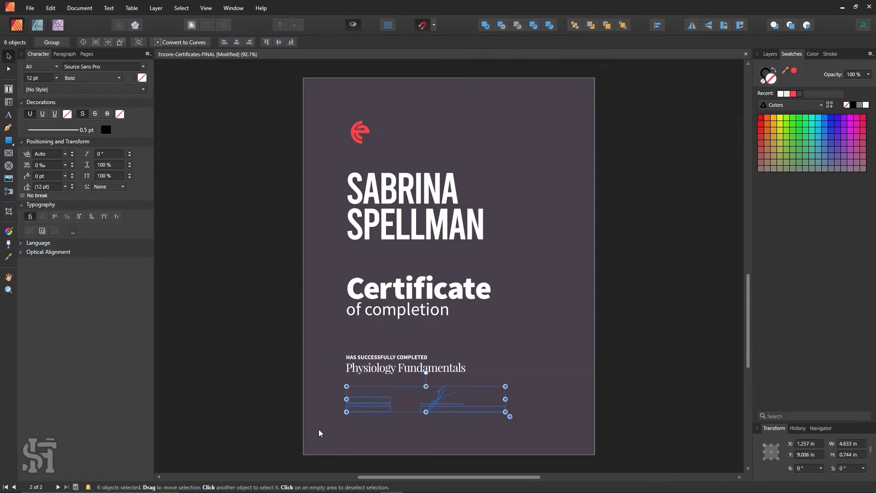
{"action": "left_click", "coordinate": [781, 93]}
{"action": "left_click", "coordinate": [662, 279]}
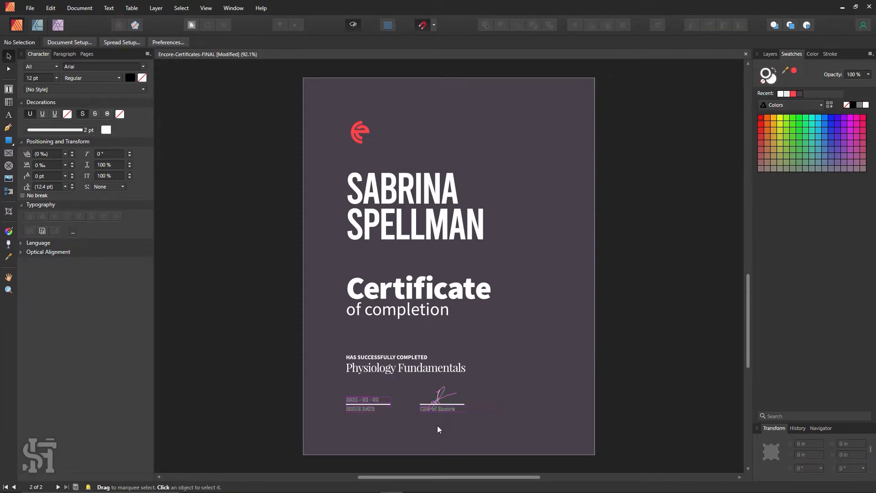
Give the date, ISSUE DATE and CEO of Encore texts a white fill with no outline
{"action": "scroll", "coordinate": [440, 425], "scroll_direction": "down", "scroll_amount": 1}
{"action": "key", "text": "z"}
{"action": "left_click_drag", "start_coordinate": [395, 390], "coordinate": [599, 410]}
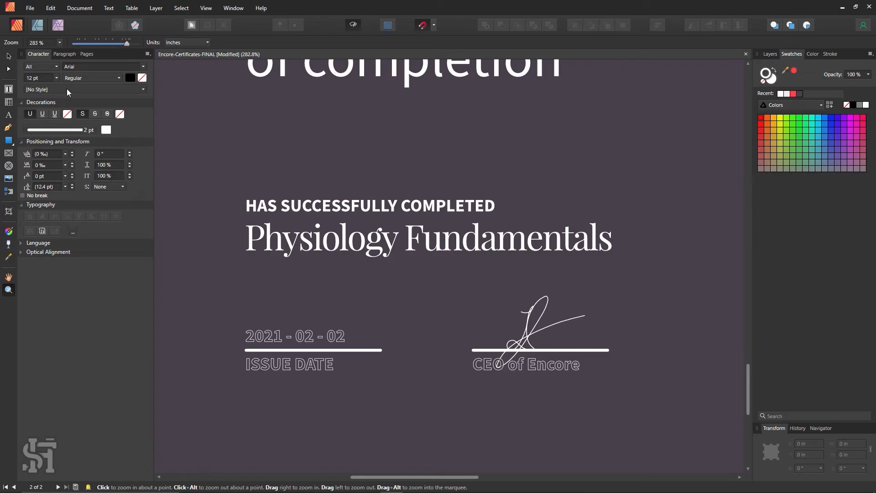
{"action": "left_click", "coordinate": [7, 56]}
{"action": "left_click", "coordinate": [297, 336]}
{"action": "left_click", "coordinate": [316, 361], "text": "shift"}
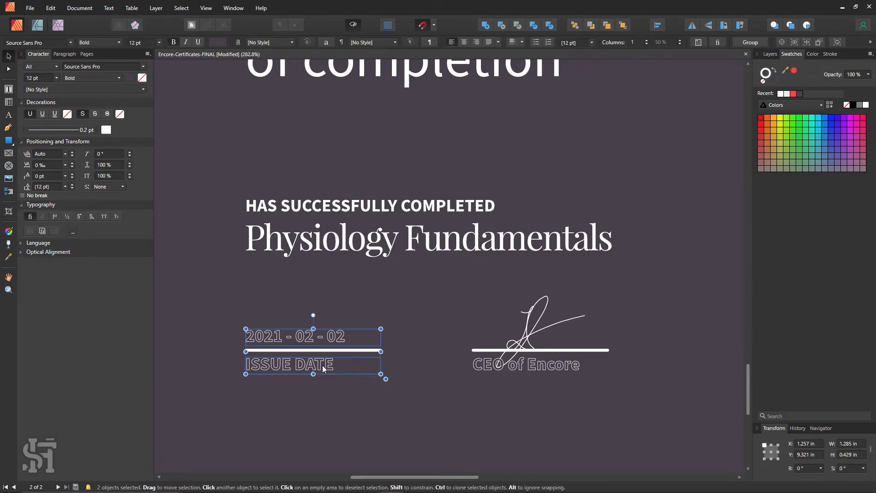
{"action": "left_click", "coordinate": [481, 364], "text": "shift"}
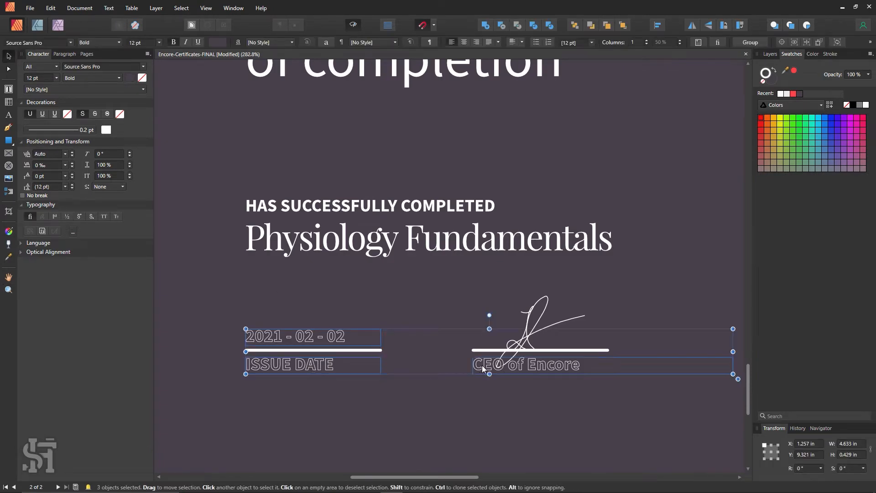
{"action": "left_click", "coordinate": [775, 70]}
{"action": "left_click", "coordinate": [763, 81]}
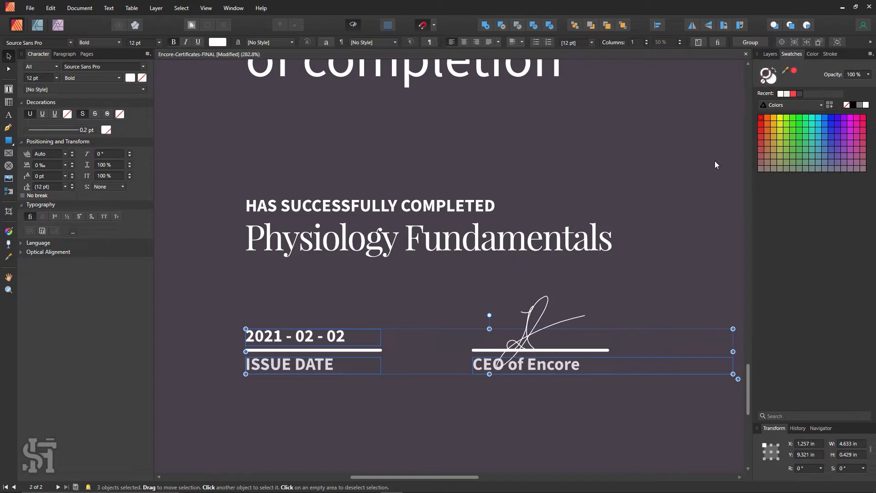
{"action": "key", "text": "ctrl+0"}
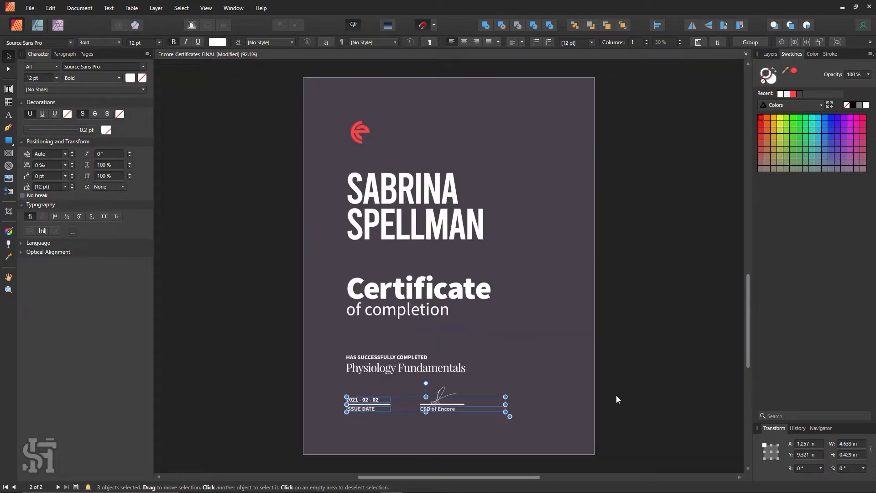
{"action": "left_click", "coordinate": [648, 391]}
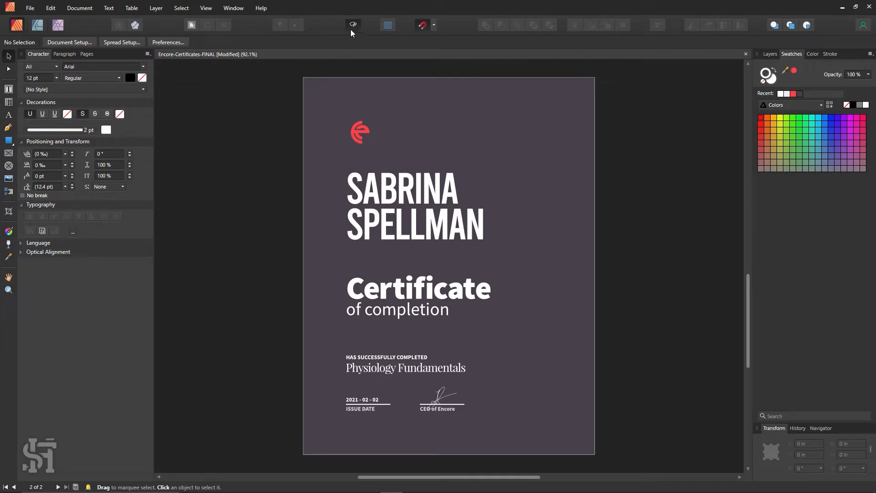
{"action": "scroll", "coordinate": [257, 181], "scroll_direction": "up", "scroll_amount": 8}
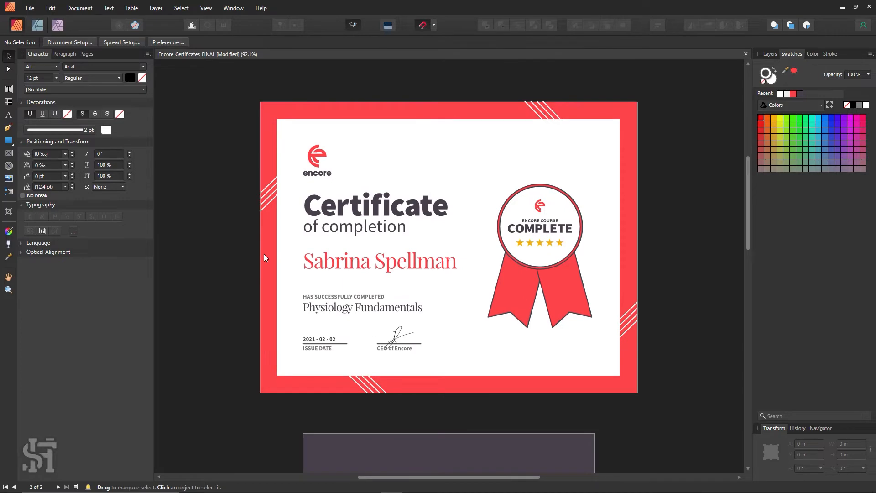
{"action": "scroll", "coordinate": [265, 259], "scroll_direction": "down", "scroll_amount": 8}
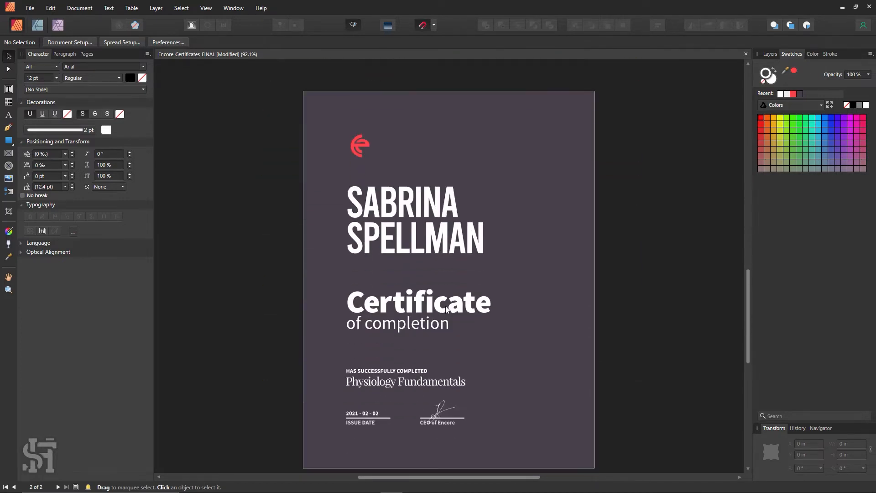
Fill the recipient's surname with the recently used red, keeping the first name white
{"action": "key", "text": "z"}
{"action": "key", "text": "alt"}
{"action": "scroll", "coordinate": [537, 314], "scroll_direction": "down", "scroll_amount": 1}
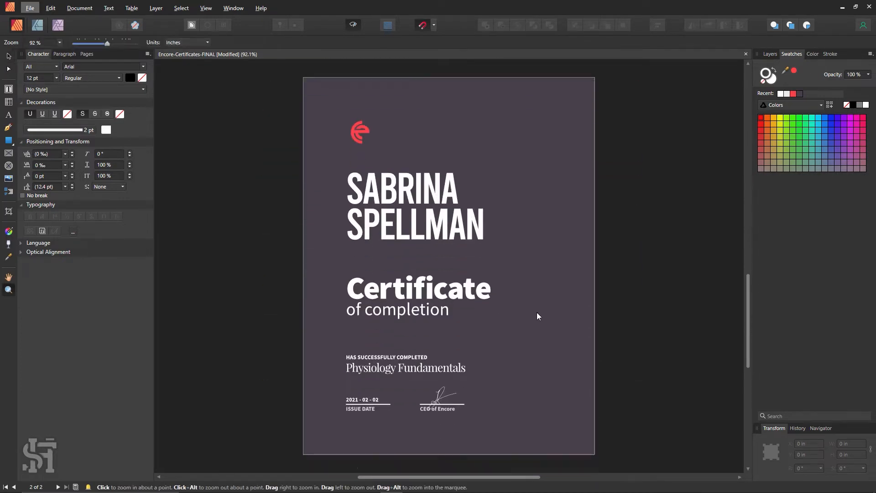
{"action": "left_click", "coordinate": [8, 55]}
{"action": "double_click", "coordinate": [439, 224]}
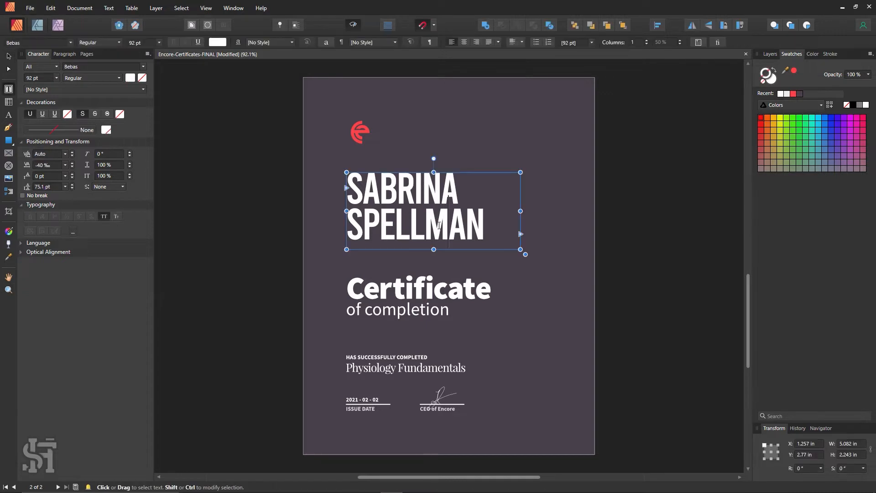
{"action": "double_click", "coordinate": [439, 225]}
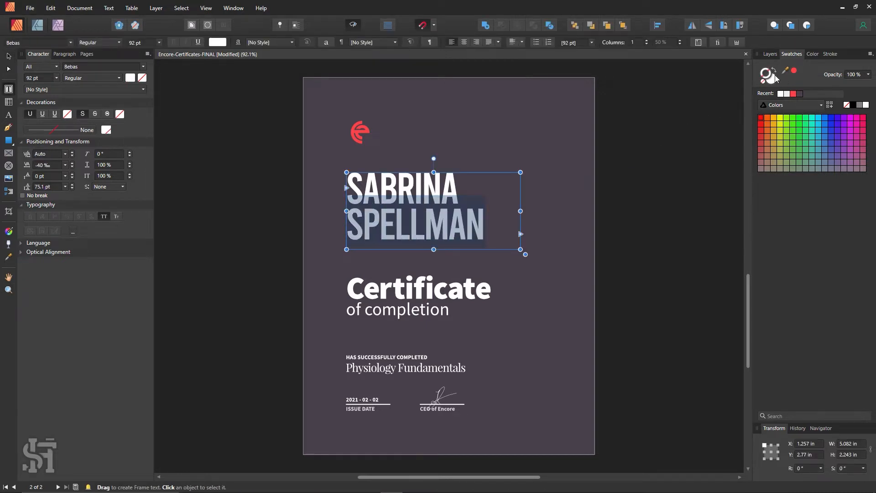
{"action": "left_click", "coordinate": [793, 94]}
{"action": "key", "text": "Escape"}
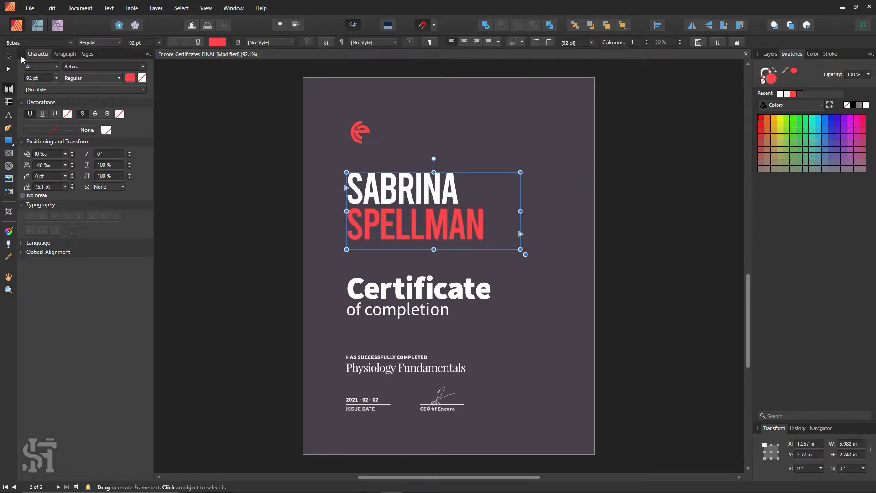
{"action": "left_click", "coordinate": [272, 134]}
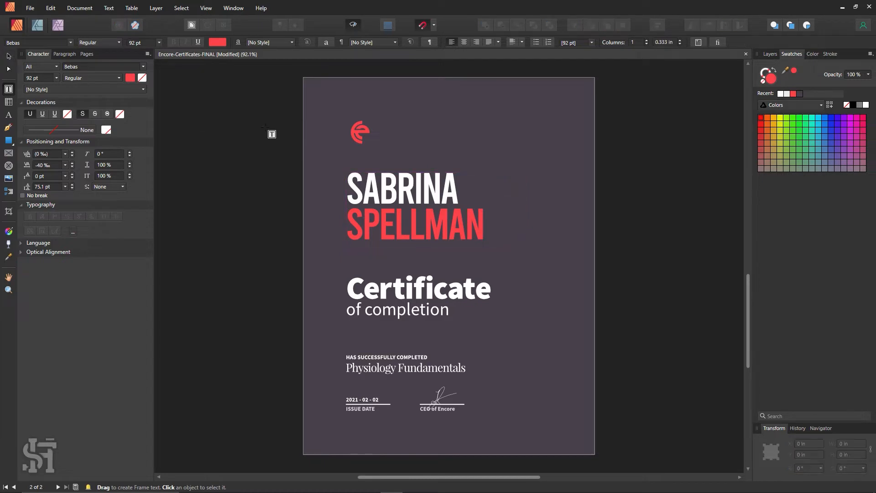
{"action": "key", "text": "v"}
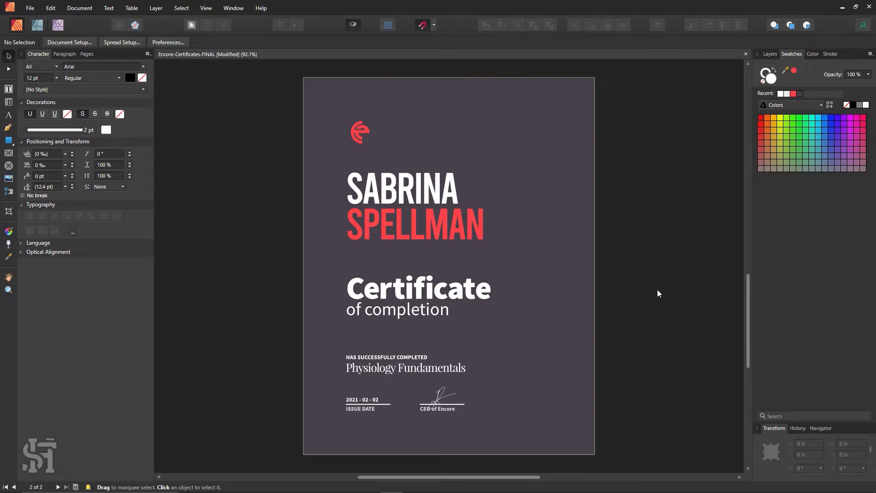
Darken the full-page background rectangle's fill to RGB 42, 36, 43
{"action": "left_click", "coordinate": [572, 238]}
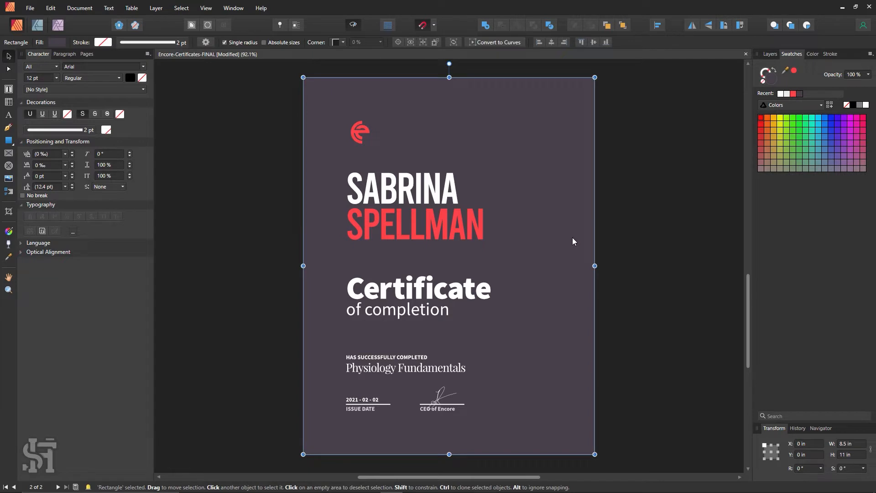
{"action": "double_click", "coordinate": [768, 81]}
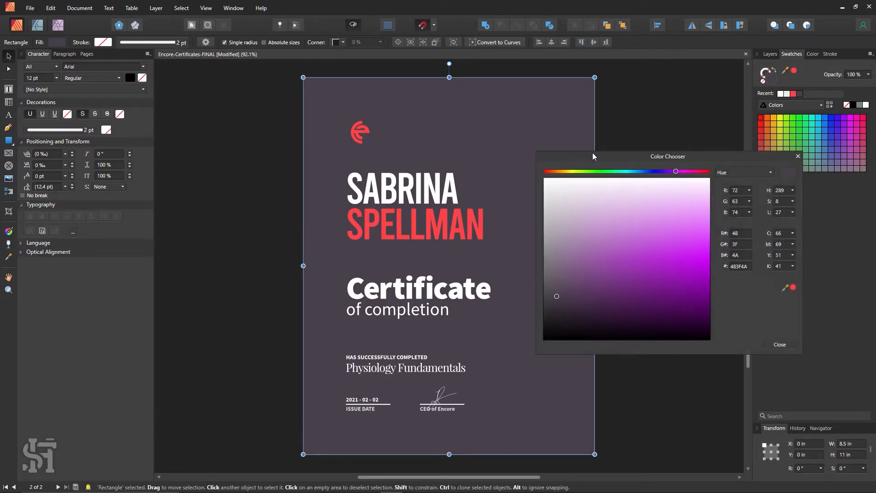
{"action": "left_click_drag", "start_coordinate": [556, 301], "coordinate": [559, 316]}
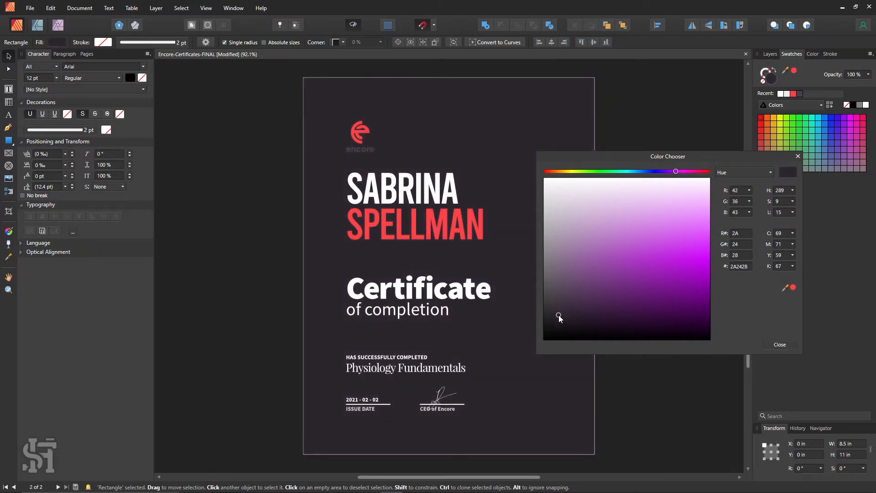
{"action": "left_click", "coordinate": [780, 345]}
{"action": "left_click", "coordinate": [650, 343]}
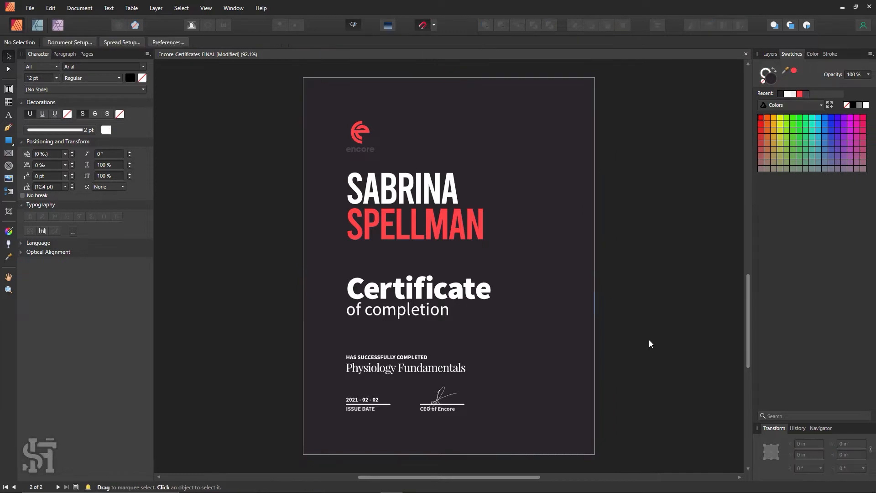
Raise the opacity of the CEO of Encore and ISSUE DATE captions to 100%
{"action": "scroll", "coordinate": [657, 348], "scroll_direction": "up", "scroll_amount": 10}
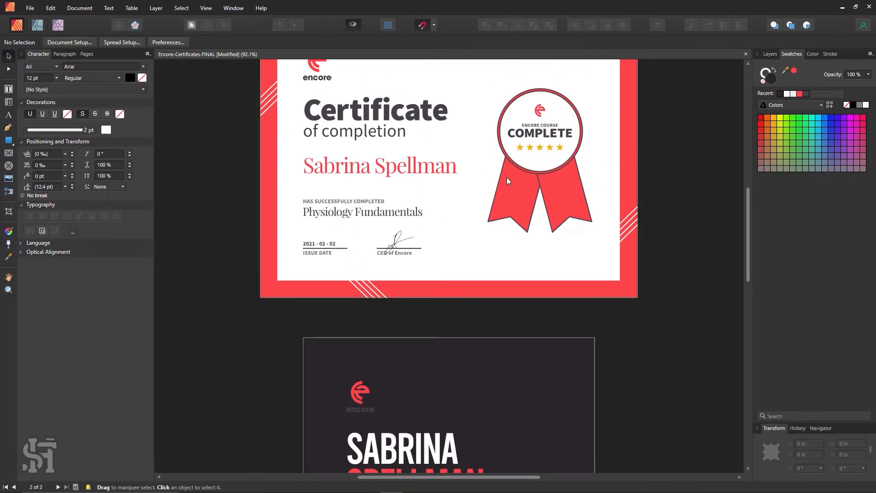
{"action": "scroll", "coordinate": [657, 338], "scroll_direction": "down", "scroll_amount": 3}
{"action": "scroll", "coordinate": [663, 347], "scroll_direction": "down", "scroll_amount": 5}
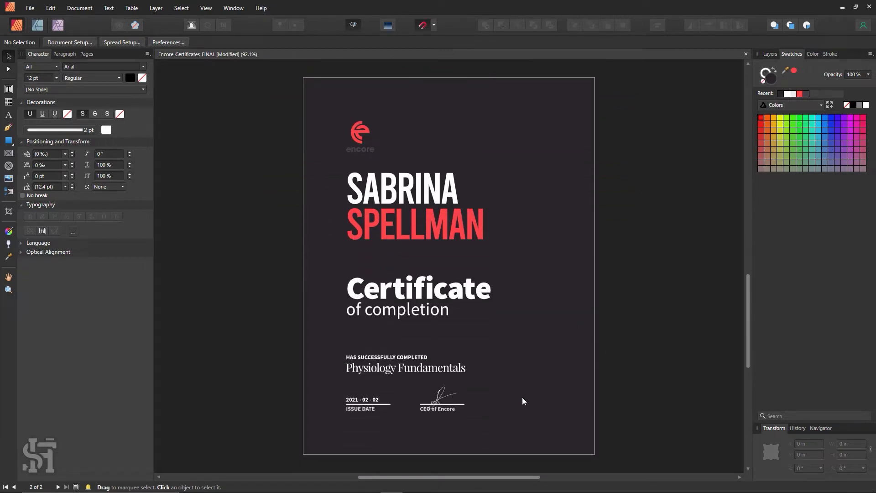
{"action": "left_click", "coordinate": [449, 410]}
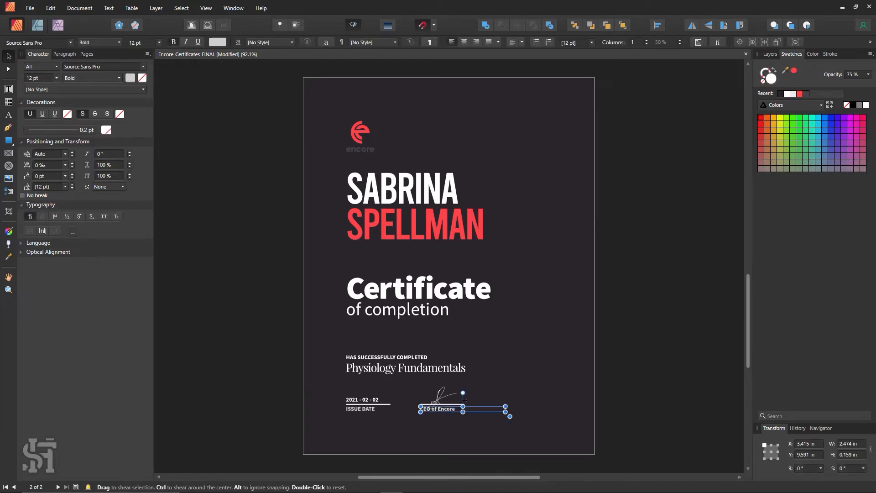
{"action": "left_click", "coordinate": [868, 75]}
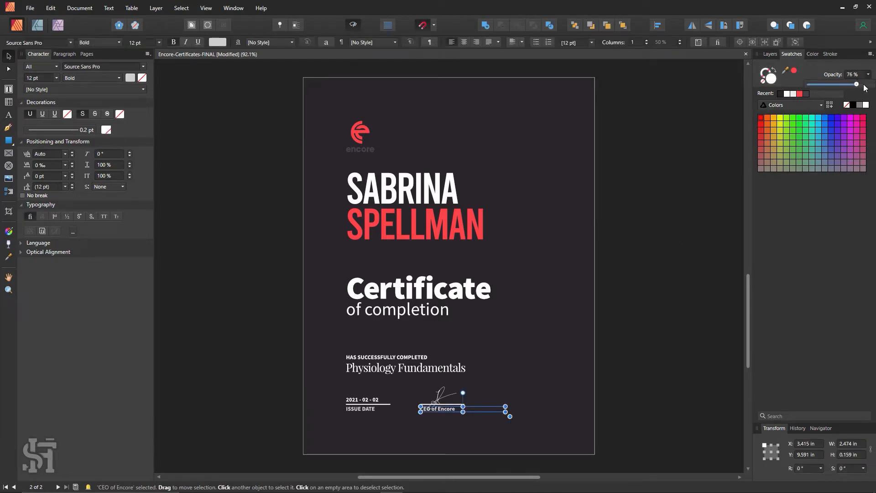
{"action": "left_click", "coordinate": [663, 396]}
{"action": "left_click", "coordinate": [363, 410]}
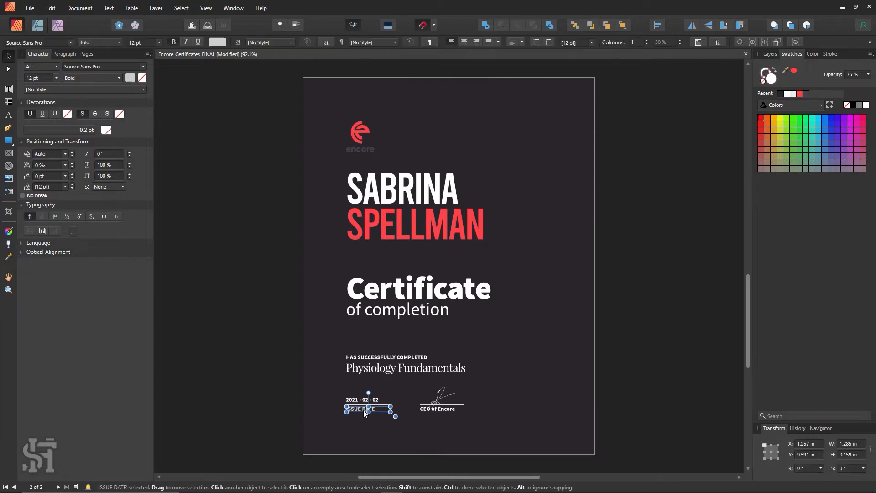
{"action": "left_click", "coordinate": [867, 75]}
{"action": "left_click_drag", "start_coordinate": [857, 84], "coordinate": [874, 85]}
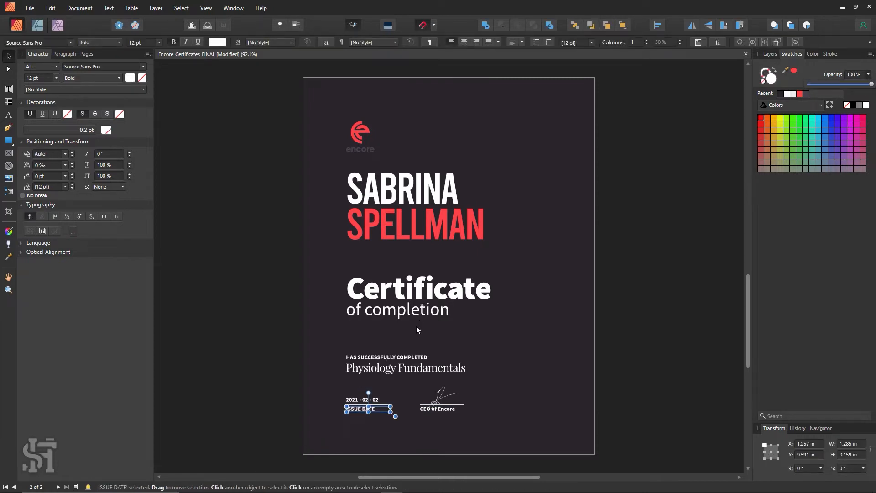
{"action": "left_click", "coordinate": [413, 358]}
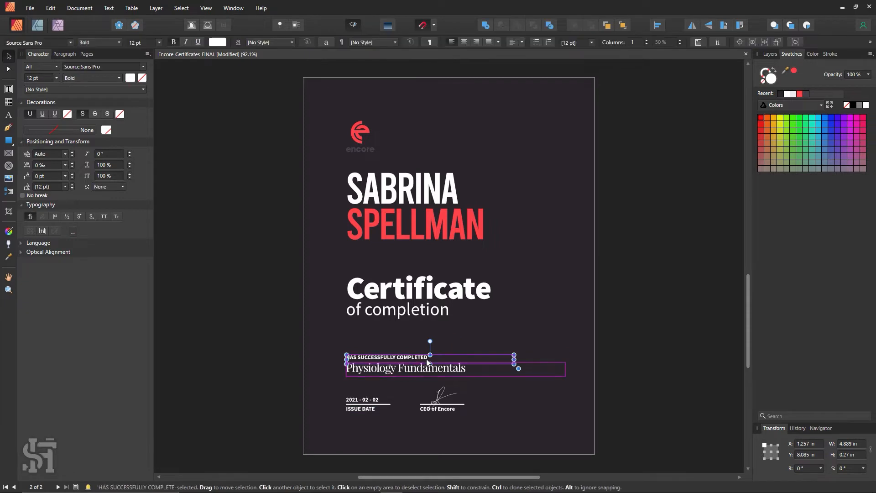
{"action": "left_click", "coordinate": [596, 352]}
{"action": "left_click", "coordinate": [668, 365]}
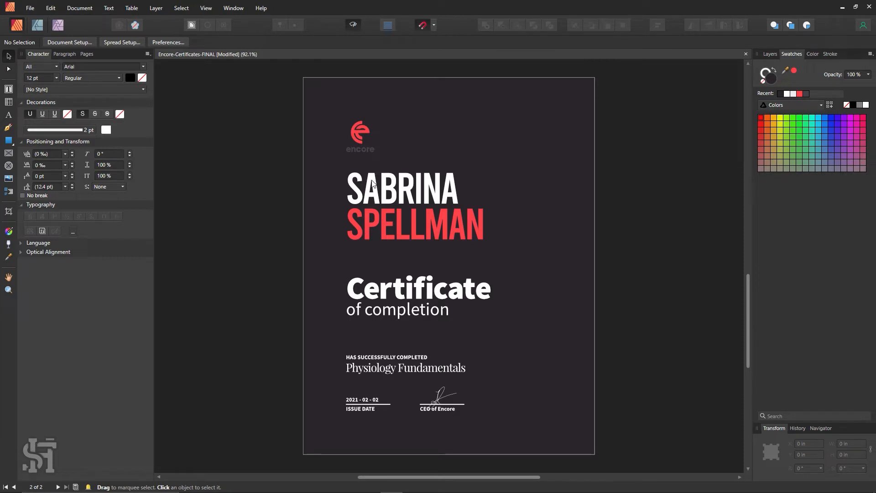
Fill the encore logo group on page 2 white and scale it down slightly from its lower-right corner
{"action": "left_click", "coordinate": [361, 147]}
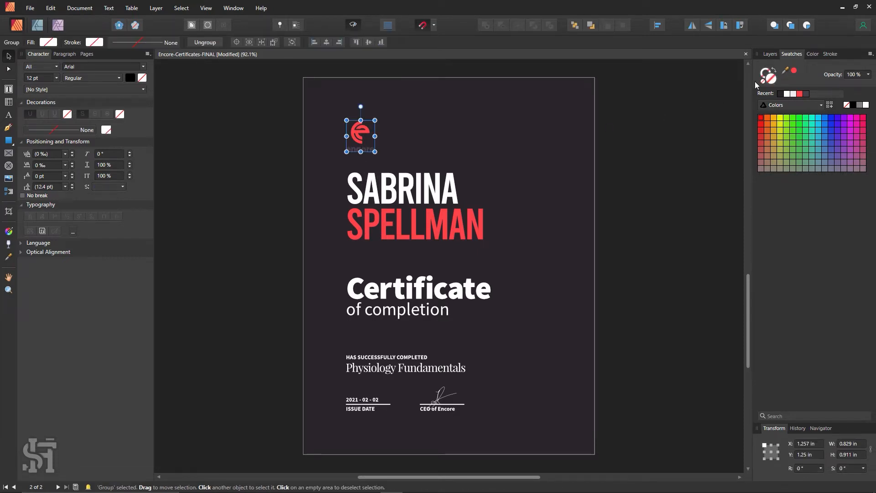
{"action": "left_click", "coordinate": [787, 94]}
{"action": "left_click", "coordinate": [643, 173]}
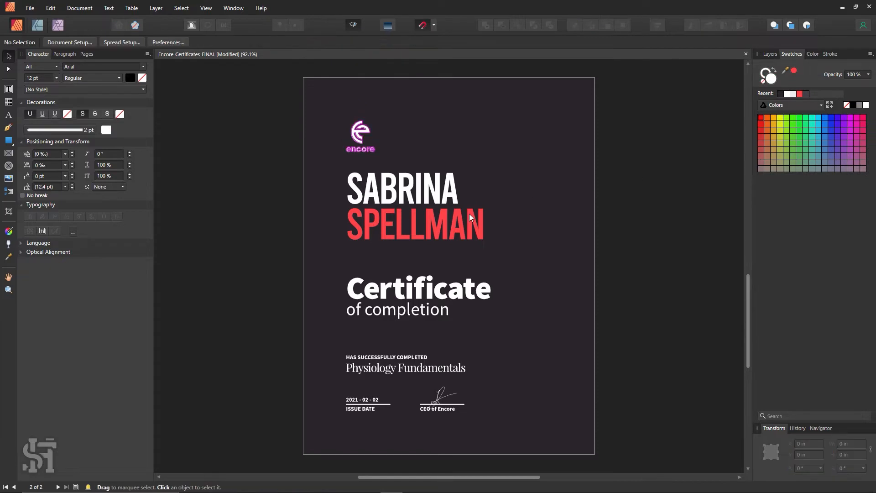
{"action": "left_click", "coordinate": [380, 152]}
{"action": "left_click_drag", "start_coordinate": [375, 152], "coordinate": [371, 144]}
{"action": "left_click", "coordinate": [270, 213]}
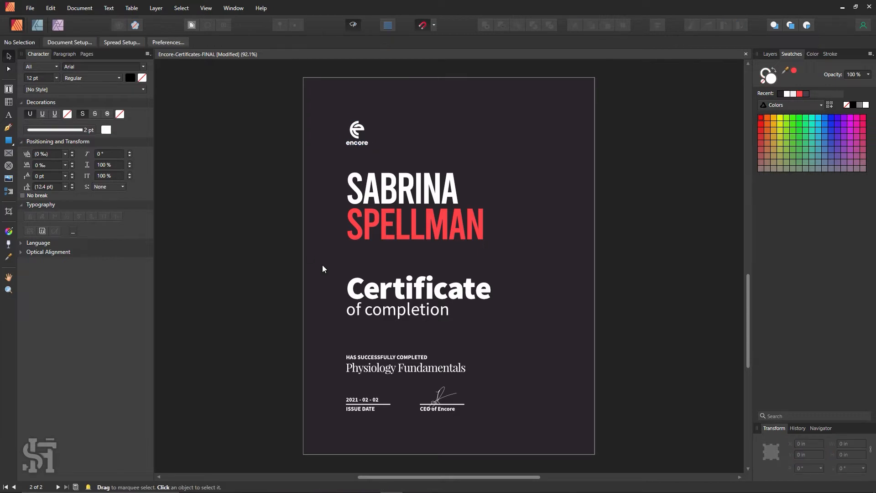
Try small position shifts of the recipient's name and the Certificate of completion heading
{"action": "left_click", "coordinate": [406, 194]}
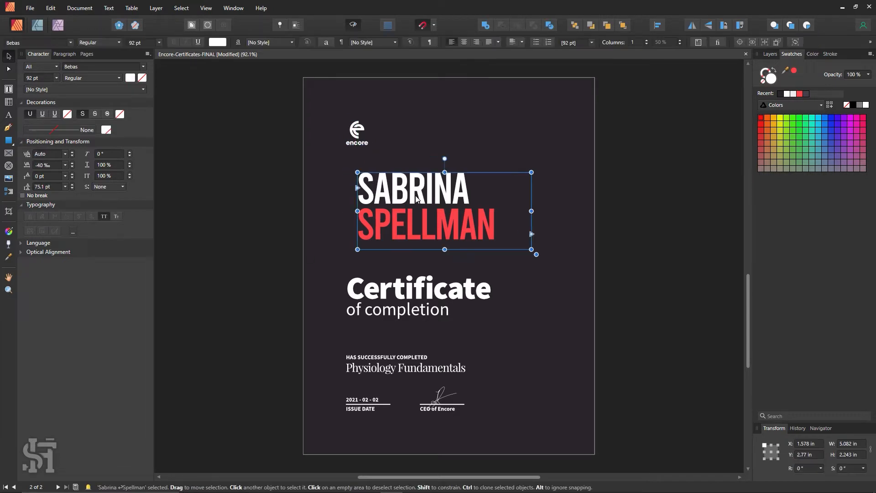
{"action": "left_click", "coordinate": [421, 292]}
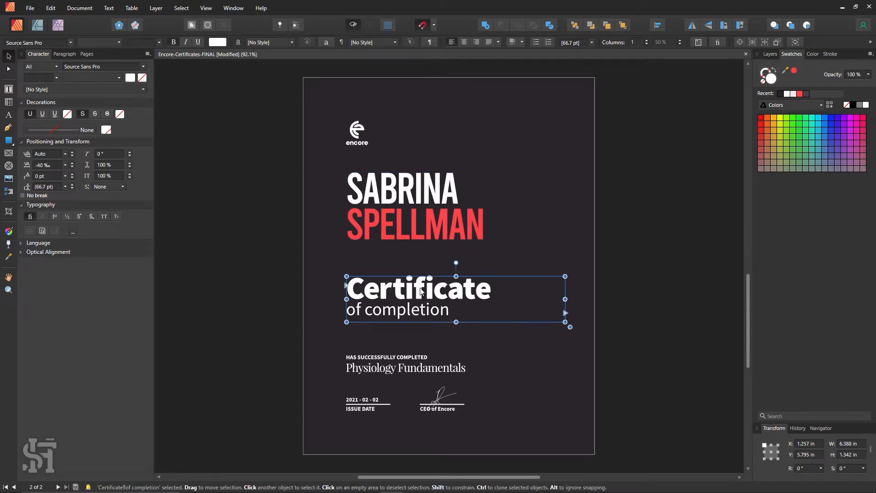
{"action": "mouse_move", "coordinate": [421, 291]}
{"action": "left_mouse_down"}
{"action": "mouse_move", "coordinate": [387, 247]}
{"action": "mouse_move", "coordinate": [412, 286]}
{"action": "left_mouse_up"}
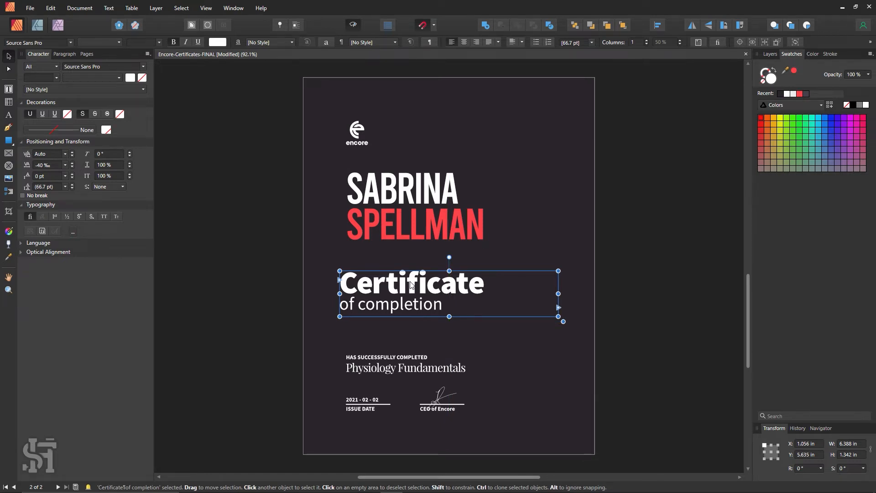
Scale the Certificate of completion heading down to about 3.39 in wide and move the recipient's name right to about X 2.56 in
{"action": "scroll", "coordinate": [409, 281], "scroll_direction": "up", "scroll_amount": 3}
{"action": "scroll", "coordinate": [410, 281], "scroll_direction": "up", "scroll_amount": 3}
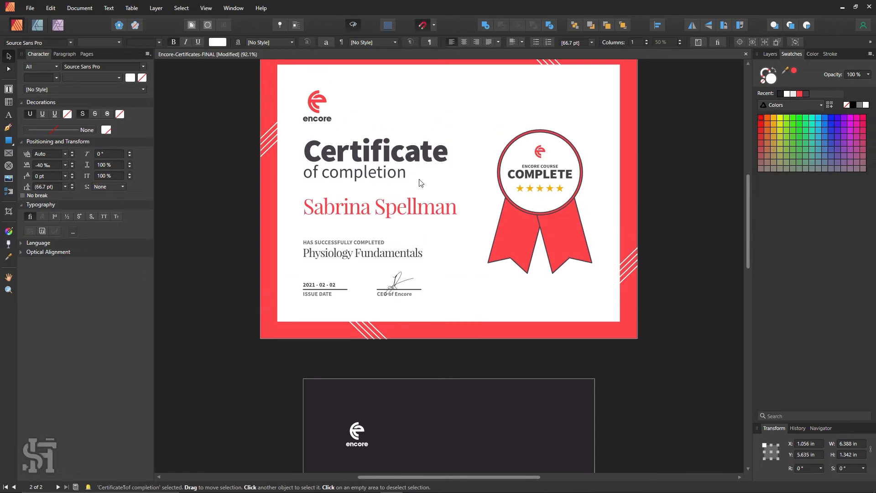
{"action": "scroll", "coordinate": [450, 257], "scroll_direction": "down", "scroll_amount": 5}
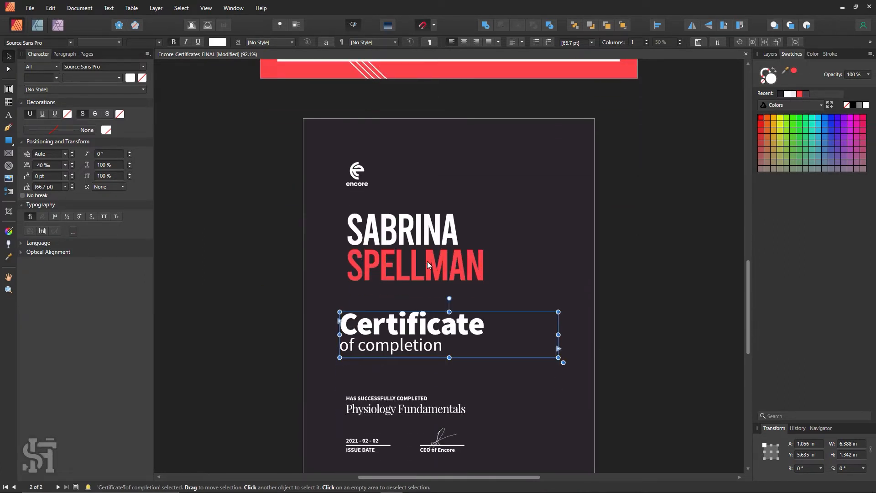
{"action": "scroll", "coordinate": [381, 235], "scroll_direction": "down", "scroll_amount": 1}
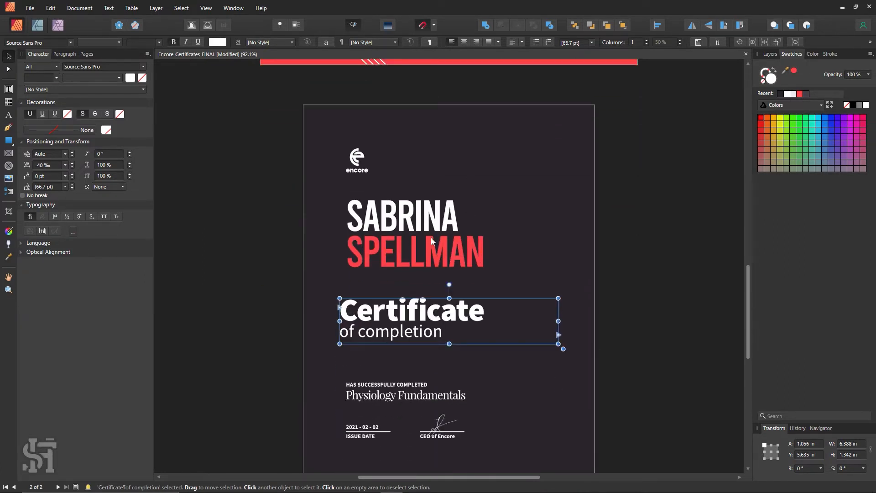
{"action": "scroll", "coordinate": [442, 238], "scroll_direction": "down", "scroll_amount": 1}
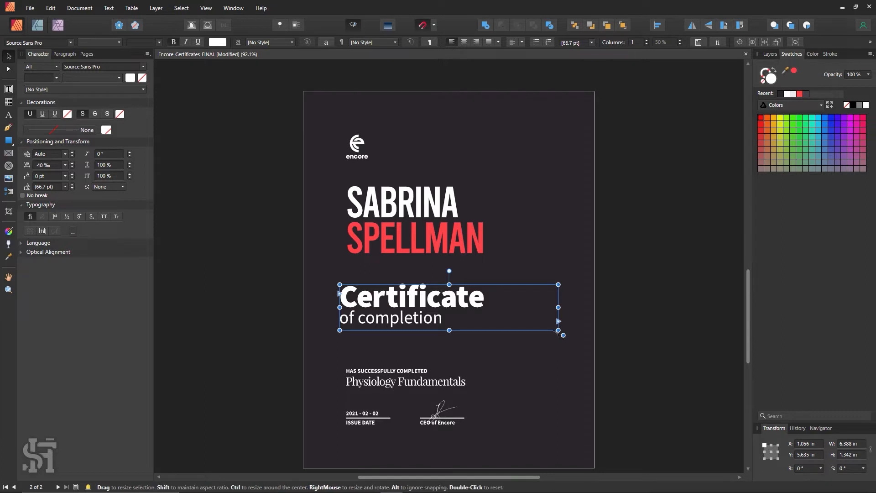
{"action": "left_click_drag", "start_coordinate": [553, 332], "coordinate": [461, 325]}
{"action": "left_click_drag", "start_coordinate": [439, 241], "coordinate": [482, 246]}
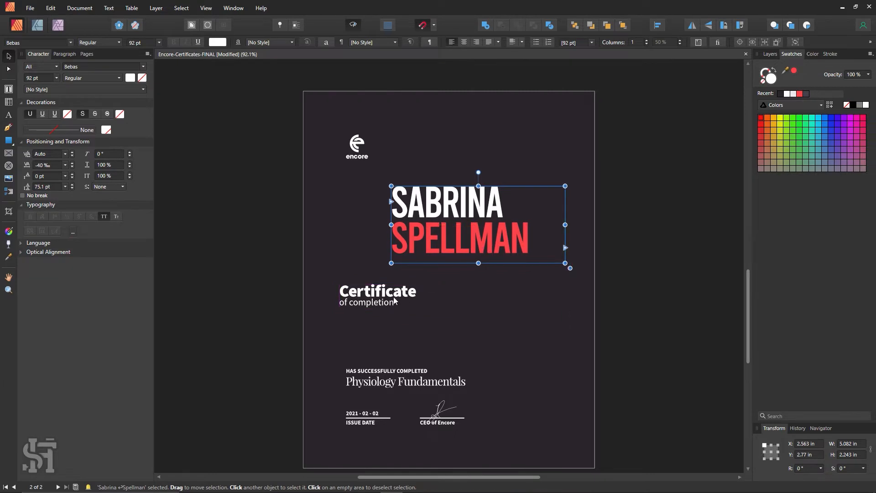
Right-align the Certificate of completion text and place it directly left of the recipient's name, with their top edges level
{"action": "left_click", "coordinate": [394, 298]}
{"action": "left_click", "coordinate": [475, 42]}
{"action": "left_click_drag", "start_coordinate": [437, 294], "coordinate": [367, 197]}
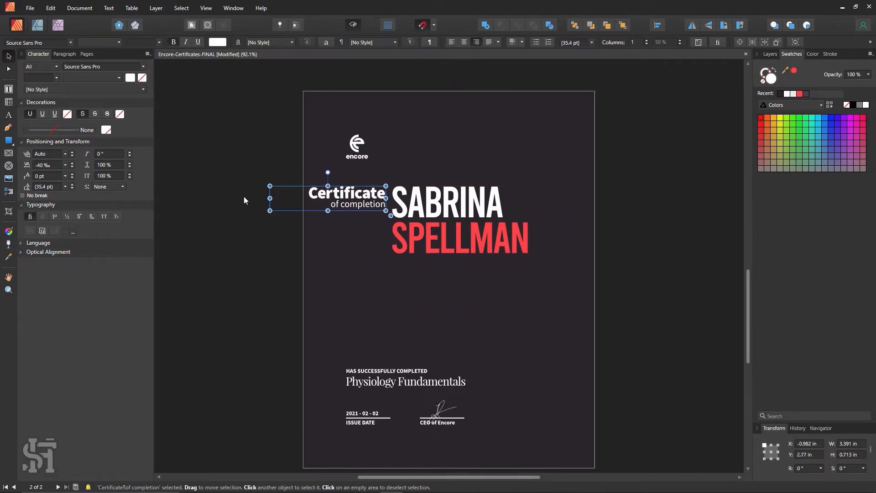
{"action": "left_click", "coordinate": [244, 196]}
Set the Certificate of completion text in Bebas and narrow its frame to about 1.95 in wide
{"action": "left_click", "coordinate": [326, 196]}
{"action": "left_click", "coordinate": [51, 43]}
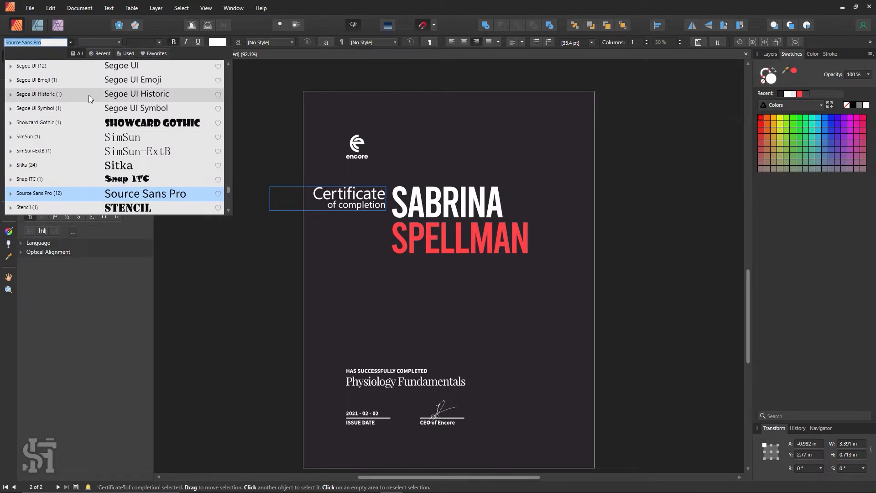
{"action": "type", "text": "beb"}
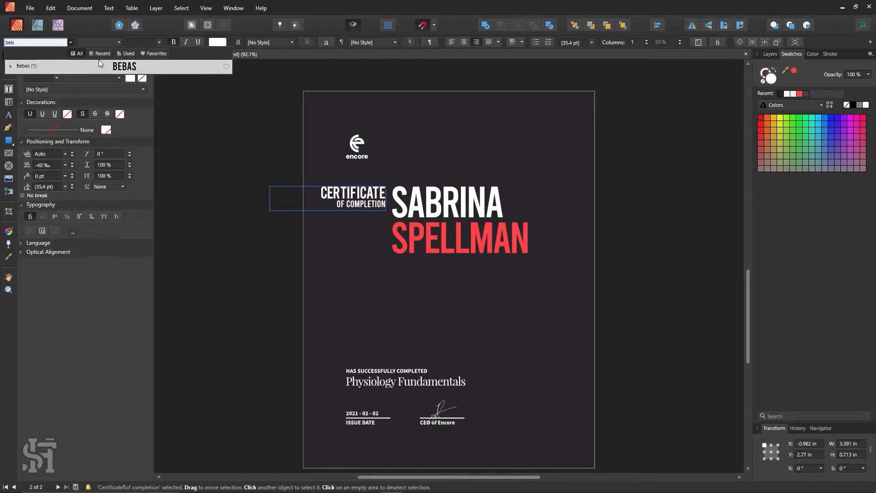
{"action": "left_click", "coordinate": [100, 60]}
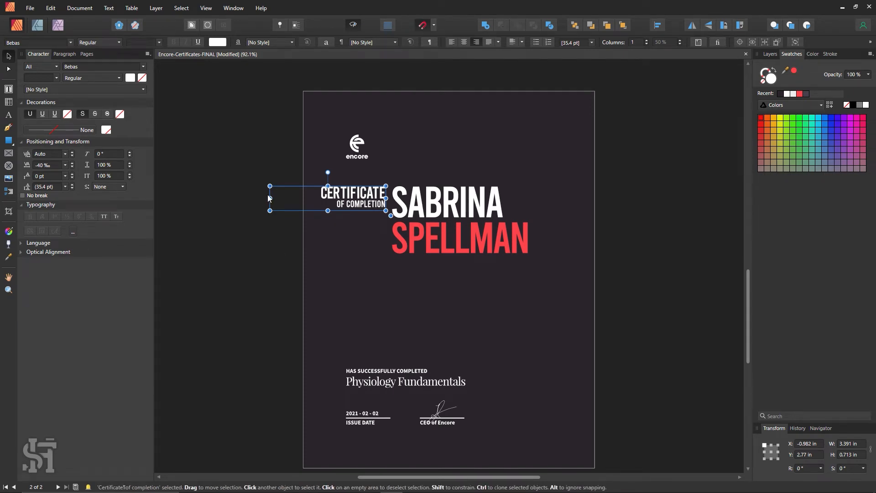
{"action": "left_click", "coordinate": [264, 270]}
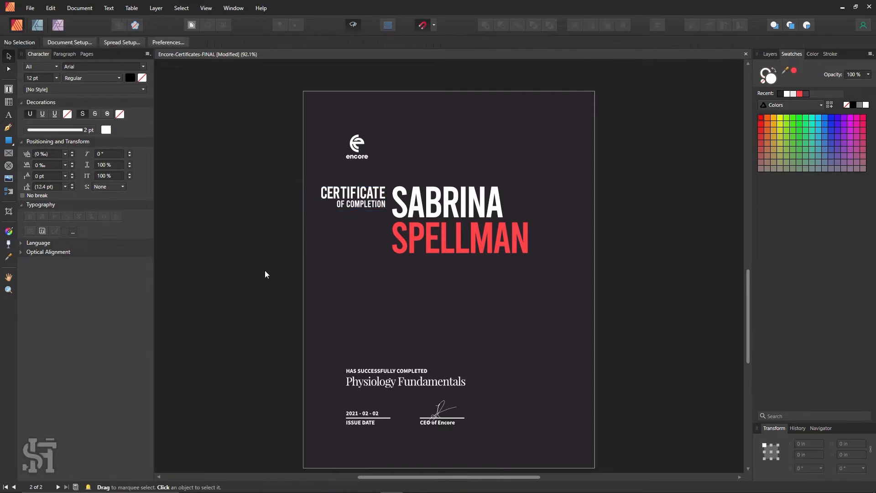
{"action": "left_click", "coordinate": [370, 192]}
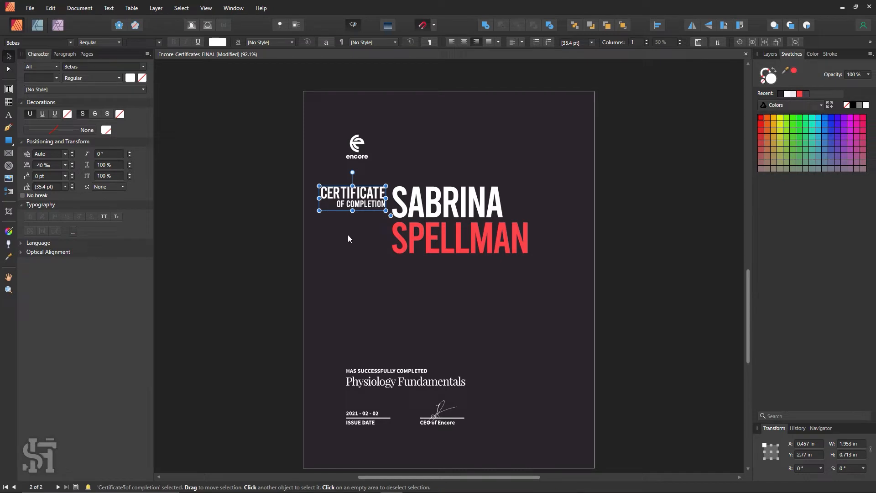
Set all of the Certificate of completion text to 18 pt
{"action": "double_click", "coordinate": [359, 207]}
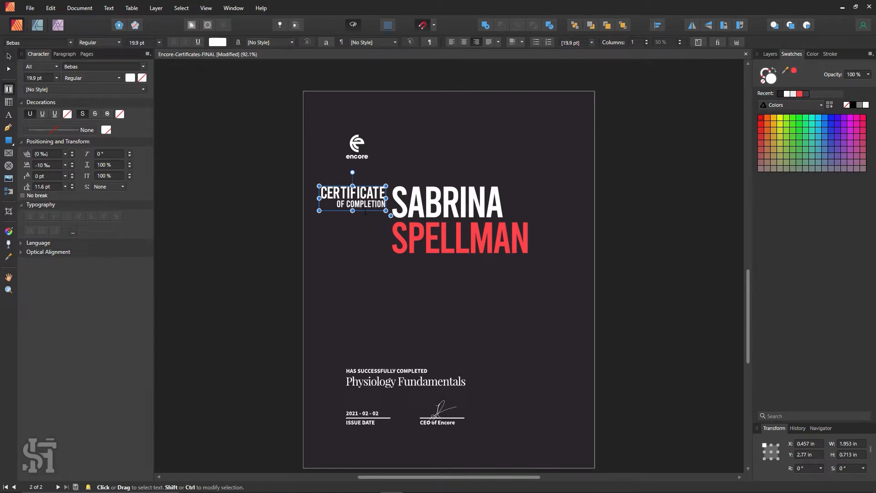
{"action": "key", "text": "ctrl+a"}
{"action": "left_click", "coordinate": [159, 42]}
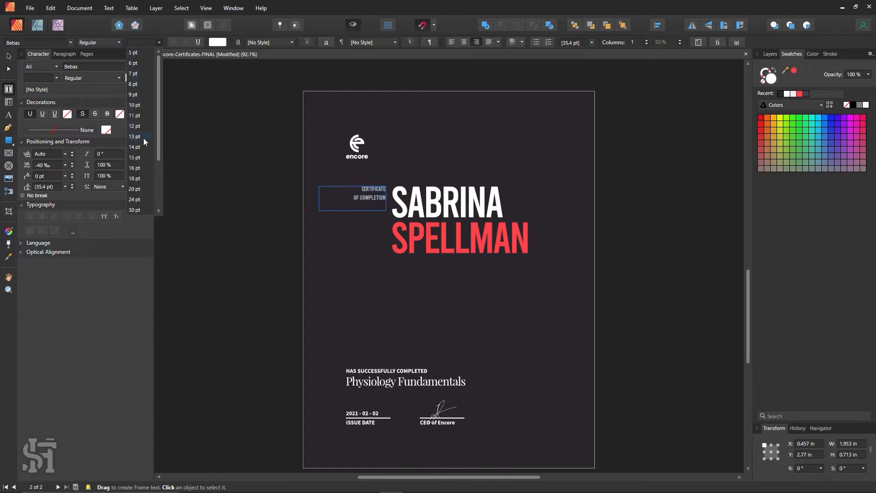
{"action": "left_click", "coordinate": [134, 177]}
{"action": "left_click", "coordinate": [8, 56]}
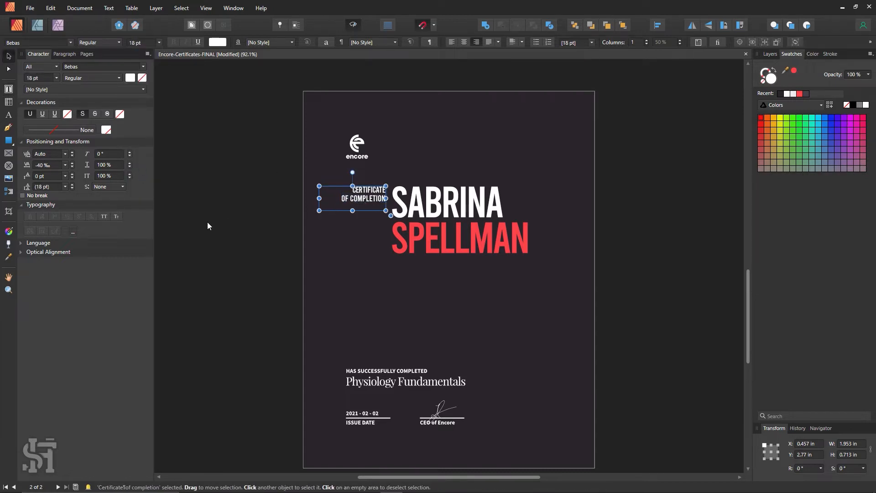
Tighten the leading of the Certificate of completion text to 9 pt
{"action": "left_click", "coordinate": [72, 189]}
{"action": "left_click", "coordinate": [72, 189]}
{"action": "left_click", "coordinate": [72, 189]}
{"action": "left_click", "coordinate": [72, 189]}
{"action": "left_click", "coordinate": [71, 189]}
{"action": "left_click", "coordinate": [72, 189]}
{"action": "left_click", "coordinate": [71, 189]}
{"action": "left_click", "coordinate": [71, 189]}
{"action": "left_click", "coordinate": [72, 189]}
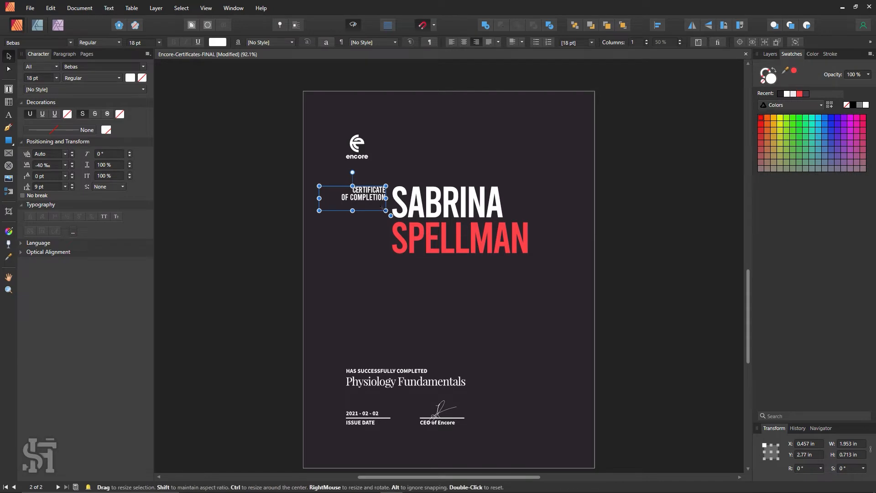
{"action": "left_click", "coordinate": [283, 281]}
Rotate the Certificate of completion heading to 90° so it reads upward, and place it directly beside the start of the recipient's name
{"action": "left_click", "coordinate": [358, 195]}
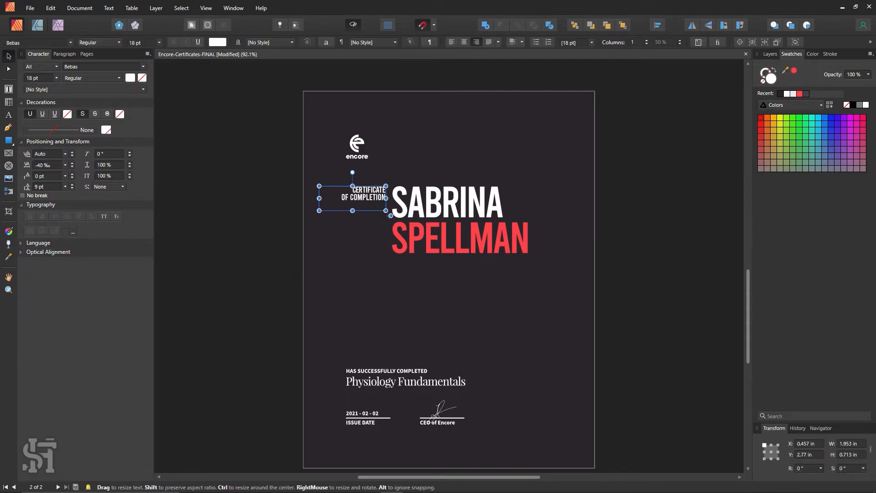
{"action": "left_click_drag", "start_coordinate": [390, 220], "coordinate": [373, 160]}
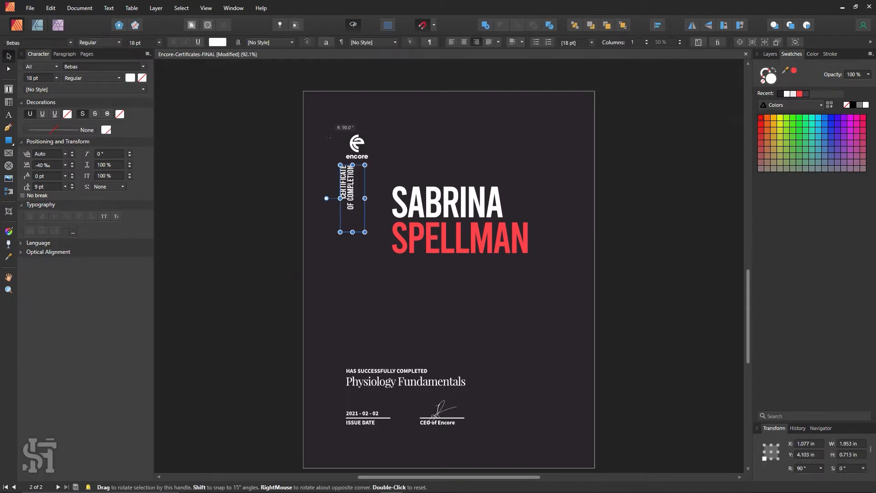
{"action": "mouse_move", "coordinate": [358, 191]}
{"action": "left_mouse_down"}
{"action": "mouse_move", "coordinate": [359, 208]}
{"action": "mouse_move", "coordinate": [406, 204]}
{"action": "mouse_move", "coordinate": [359, 203]}
{"action": "left_mouse_up"}
Align the top edges of the rotated heading and the recipient's name, and nudge the name right to X 1.943 in
{"action": "left_click", "coordinate": [358, 202], "text": "shift"}
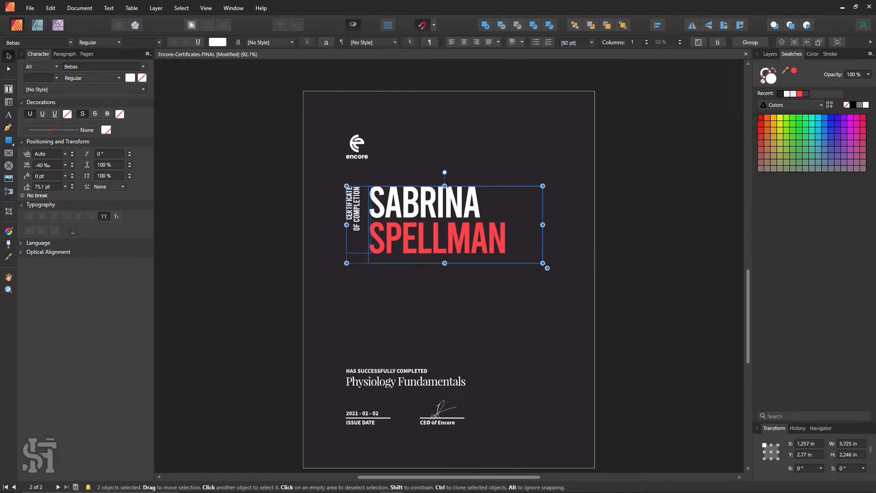
{"action": "left_click", "coordinate": [658, 26]}
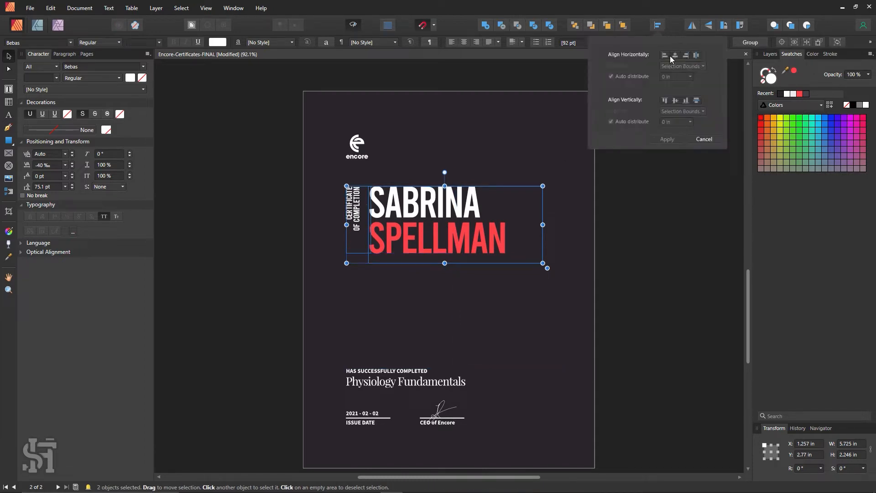
{"action": "left_click", "coordinate": [665, 104]}
{"action": "left_click", "coordinate": [649, 257]}
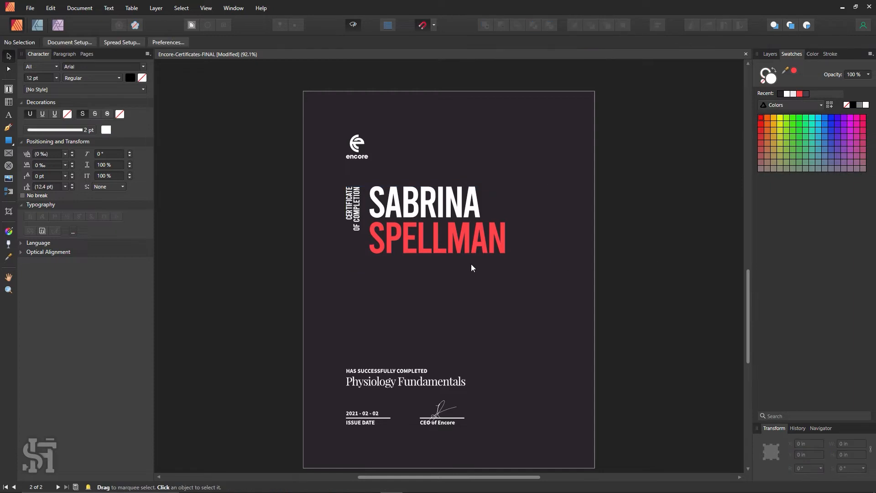
{"action": "left_click", "coordinate": [455, 238]}
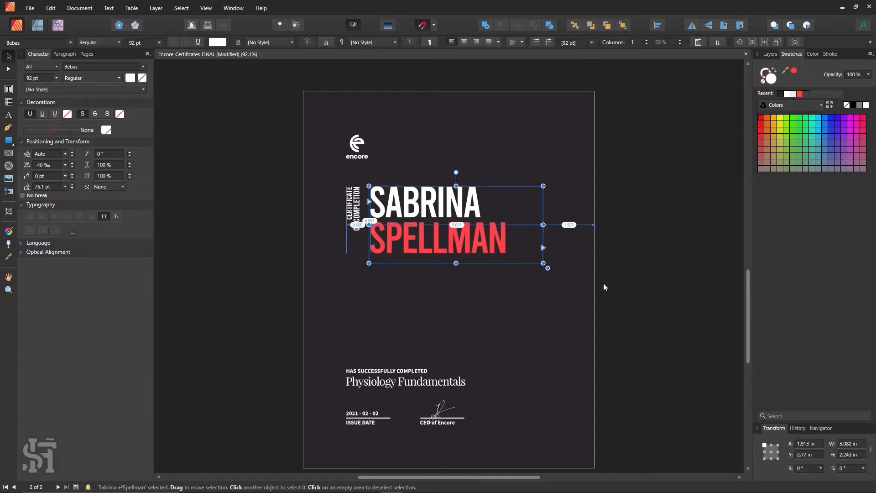
{"action": "key", "text": "Right"}
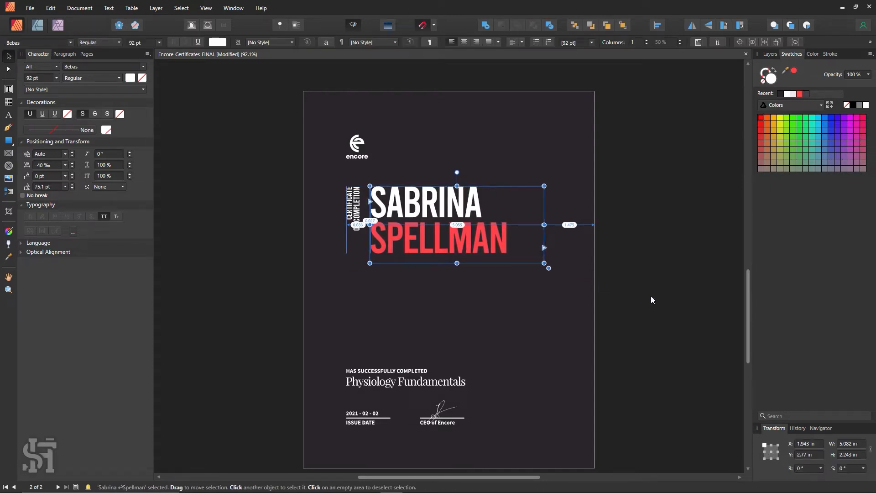
{"action": "left_click", "coordinate": [650, 299]}
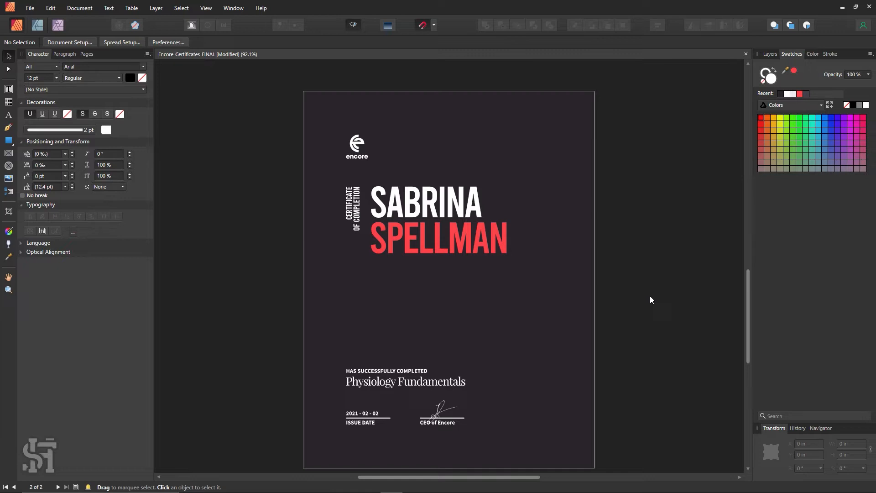
Move the Encore logo just above the recipient's name, flush with its left edge, at about X 1.969 in and Y 1.48 in
{"action": "left_click_drag", "start_coordinate": [363, 156], "coordinate": [403, 147]}
{"action": "left_click", "coordinate": [653, 261]}
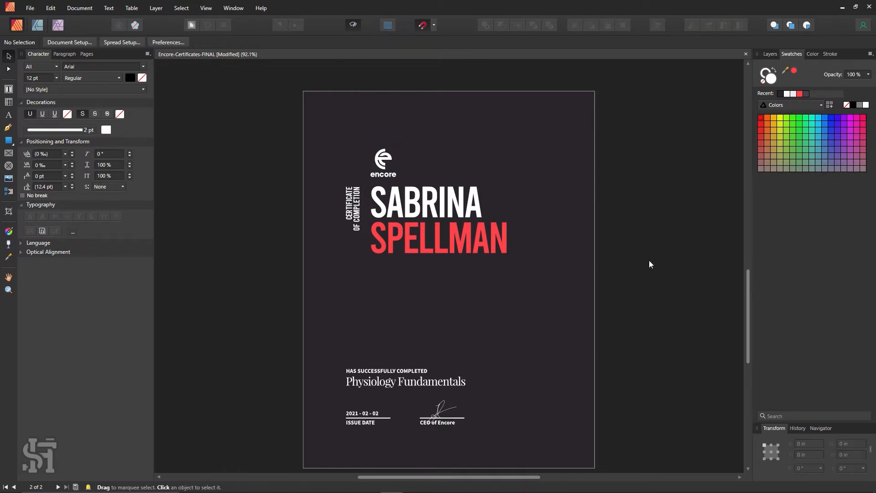
{"action": "left_click_drag", "start_coordinate": [394, 176], "coordinate": [395, 169]}
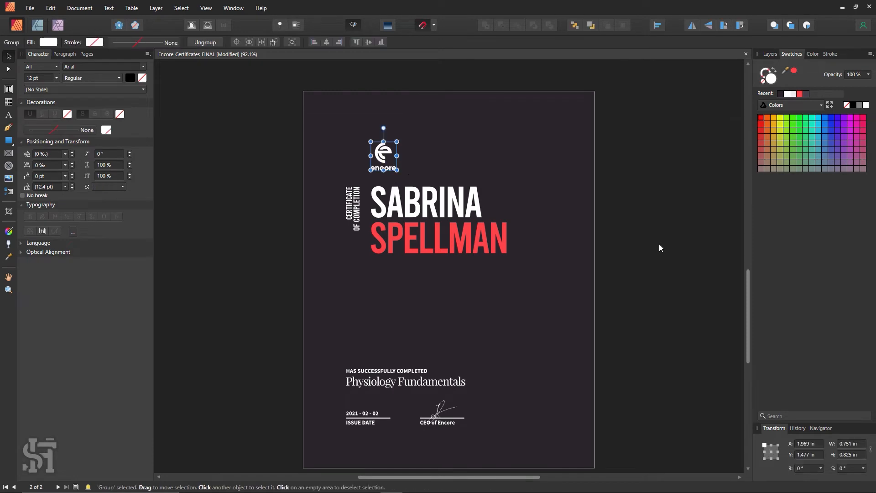
{"action": "left_click", "coordinate": [658, 243]}
{"action": "left_click", "coordinate": [389, 171]}
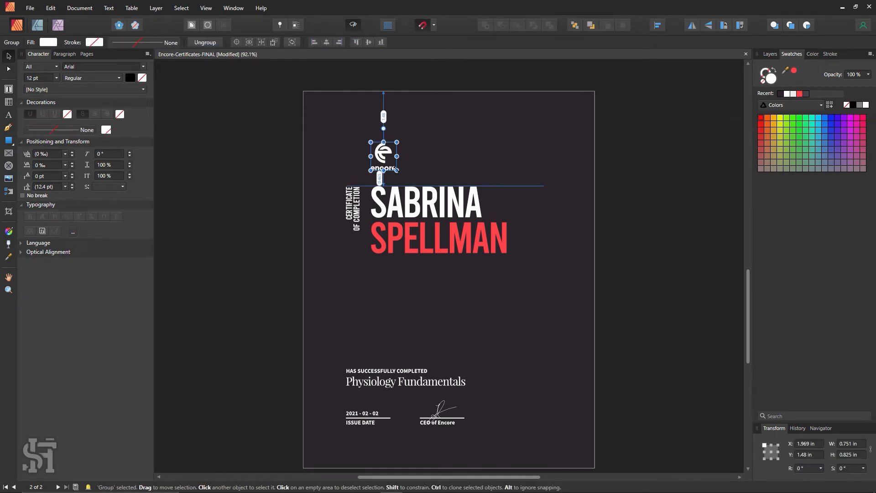
{"action": "left_click", "coordinate": [676, 210]}
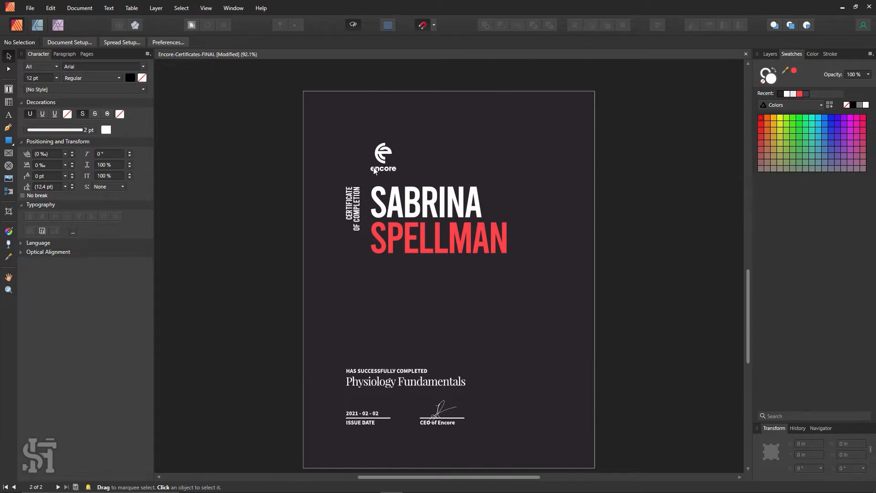
Try scaling the Encore logo down to a very small size, and undo the scaling
{"action": "left_click", "coordinate": [383, 155]}
{"action": "left_click_drag", "start_coordinate": [396, 172], "coordinate": [379, 151]}
{"action": "left_click", "coordinate": [262, 172]}
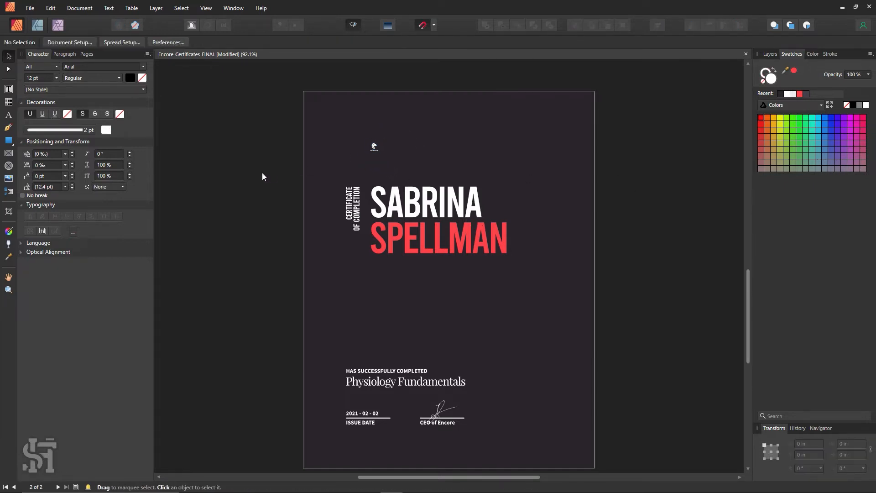
{"action": "key", "text": "ctrl+z"}
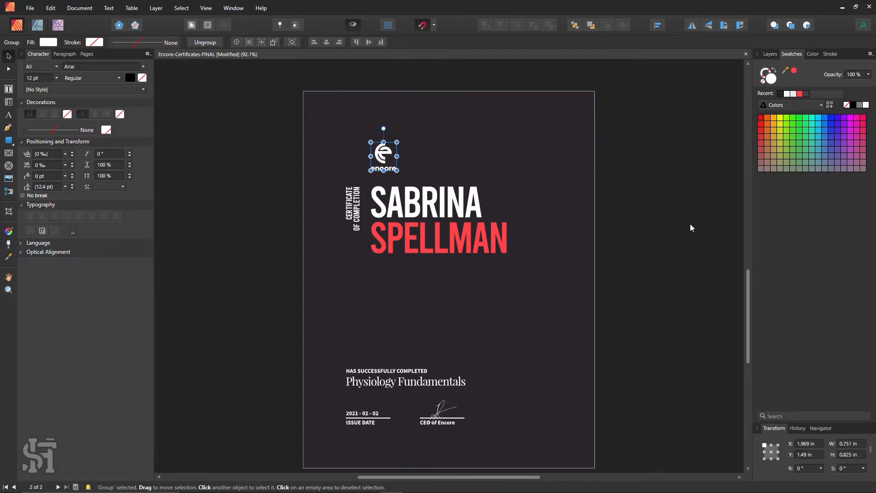
{"action": "left_click", "coordinate": [690, 224]}
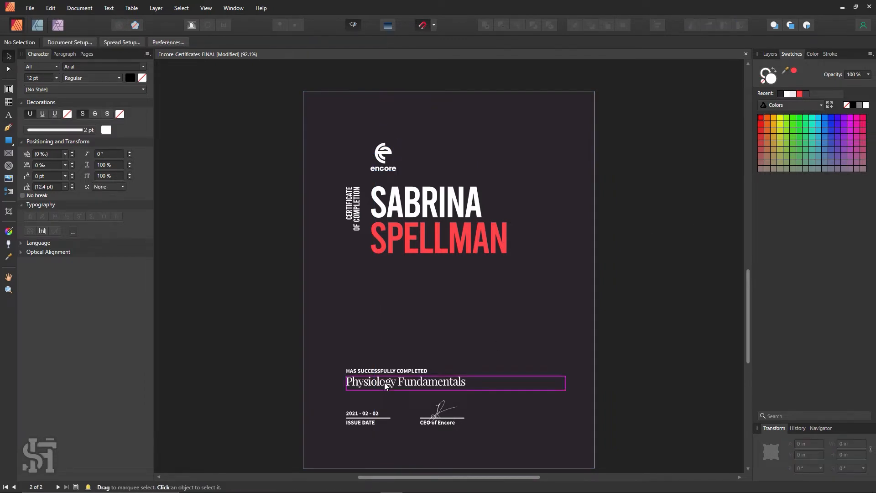
Compare the heading and course text on the page 1 certificate with the recipient's name and rotated heading on page 2
{"action": "scroll", "coordinate": [384, 382], "scroll_direction": "up", "scroll_amount": 3}
{"action": "scroll", "coordinate": [382, 383], "scroll_direction": "up", "scroll_amount": 8}
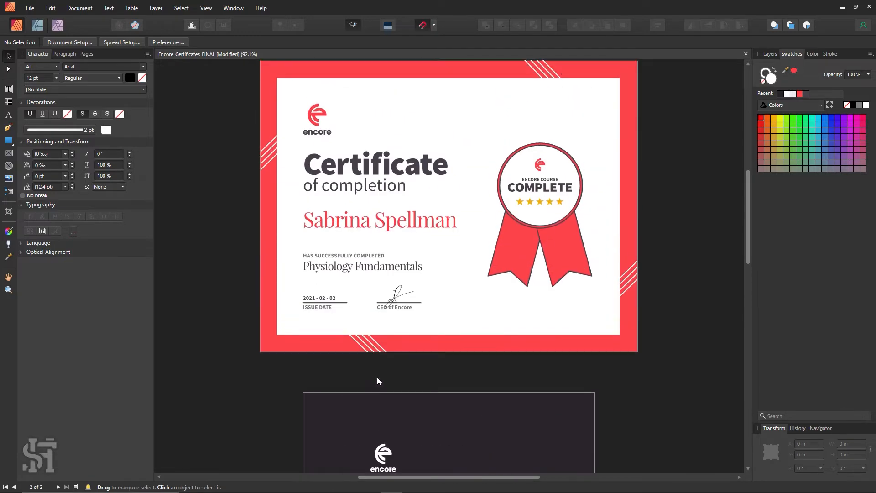
{"action": "left_click", "coordinate": [383, 175]}
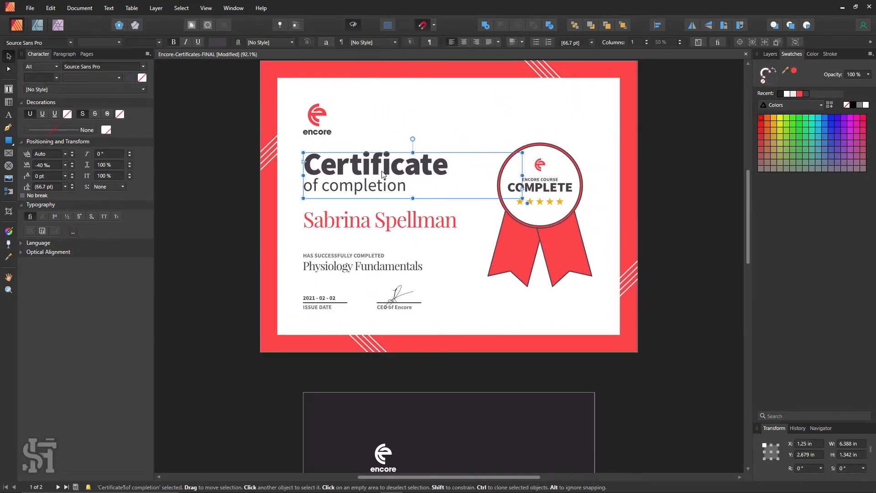
{"action": "left_click", "coordinate": [386, 271]}
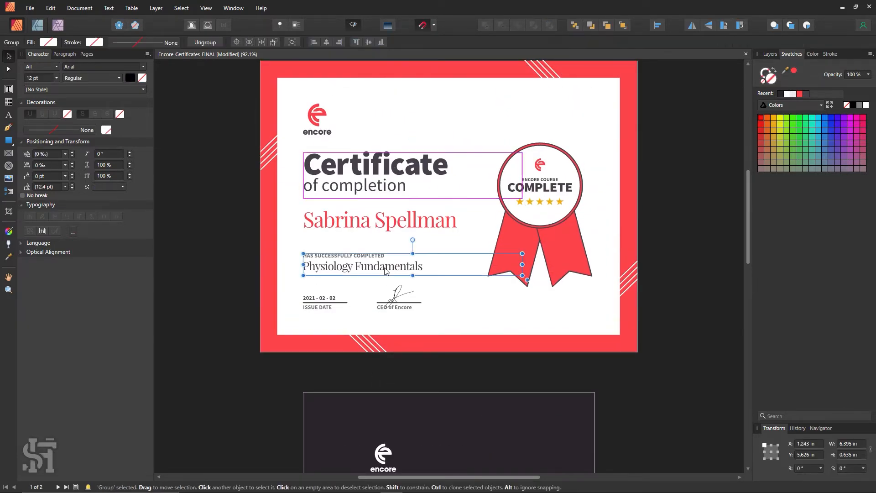
{"action": "left_click", "coordinate": [385, 271]}
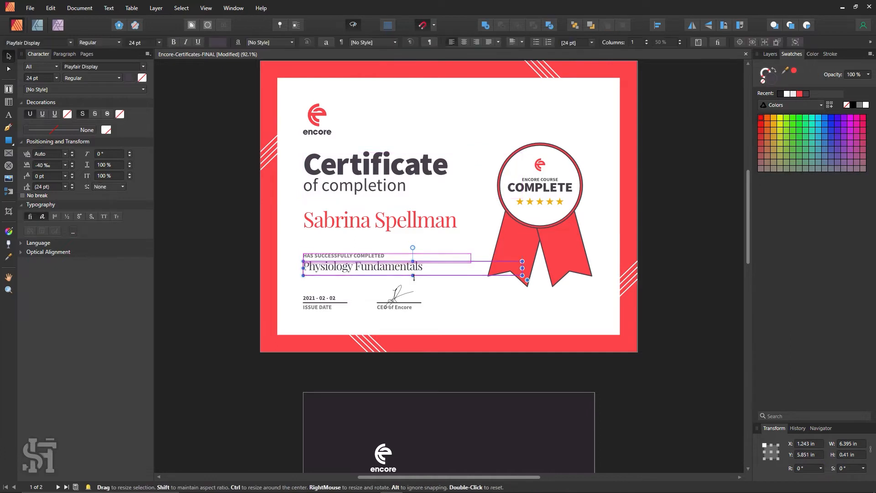
{"action": "scroll", "coordinate": [290, 338], "scroll_direction": "down", "scroll_amount": 6}
{"action": "left_click", "coordinate": [277, 335]}
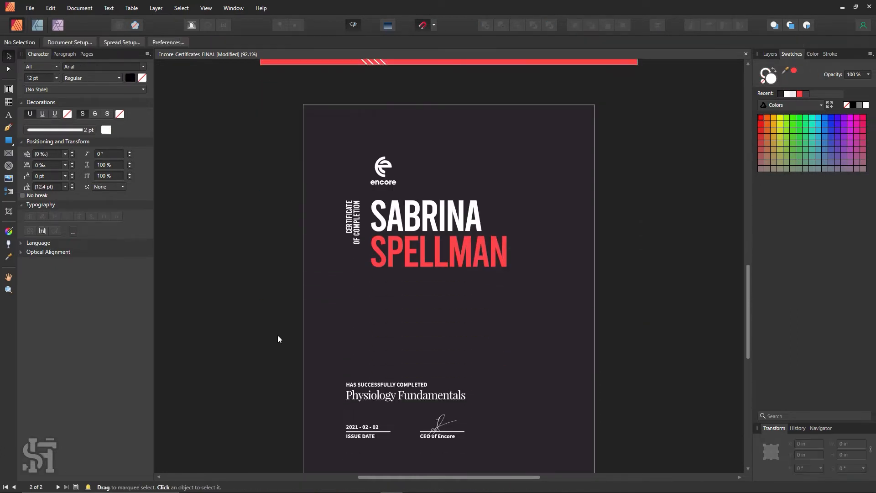
{"action": "scroll", "coordinate": [474, 252], "scroll_direction": "down", "scroll_amount": 1}
{"action": "left_click", "coordinate": [464, 238]}
{"action": "left_click", "coordinate": [355, 209]}
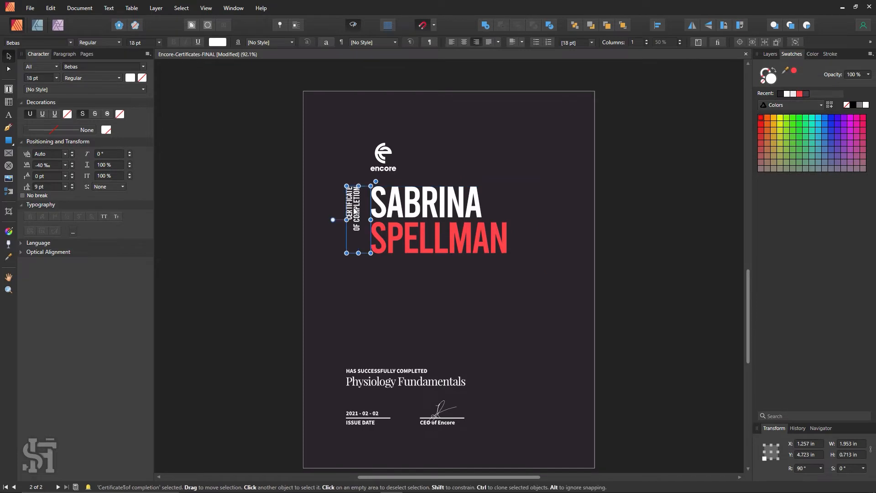
{"action": "left_click", "coordinate": [268, 288]}
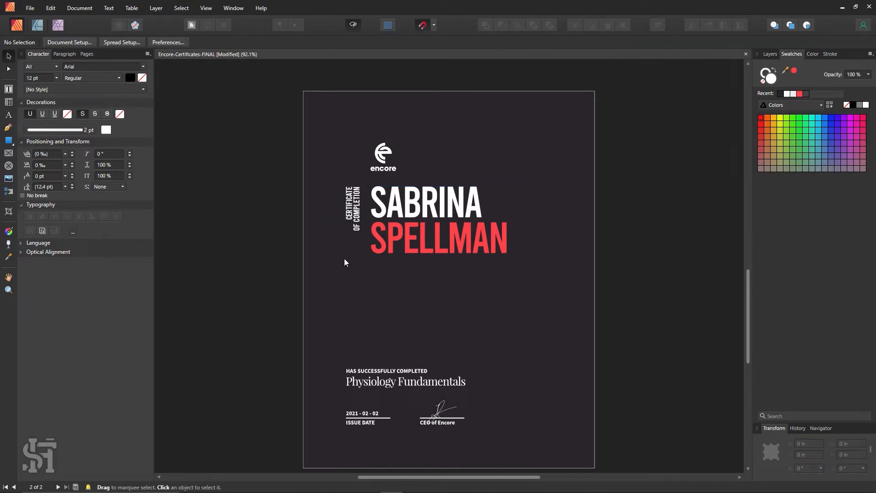
Set the Physiology Fundamentals text on page 2 in Bebas
{"action": "scroll", "coordinate": [377, 327], "scroll_direction": "down", "scroll_amount": 1}
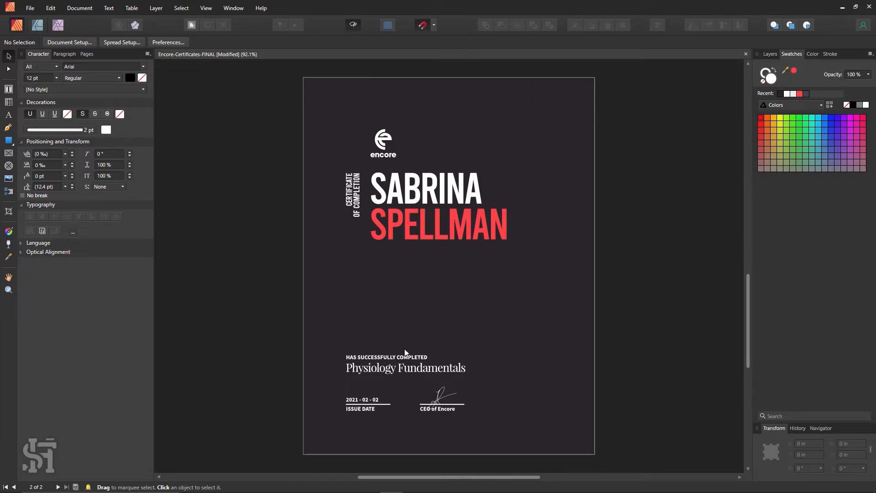
{"action": "left_click", "coordinate": [420, 370]}
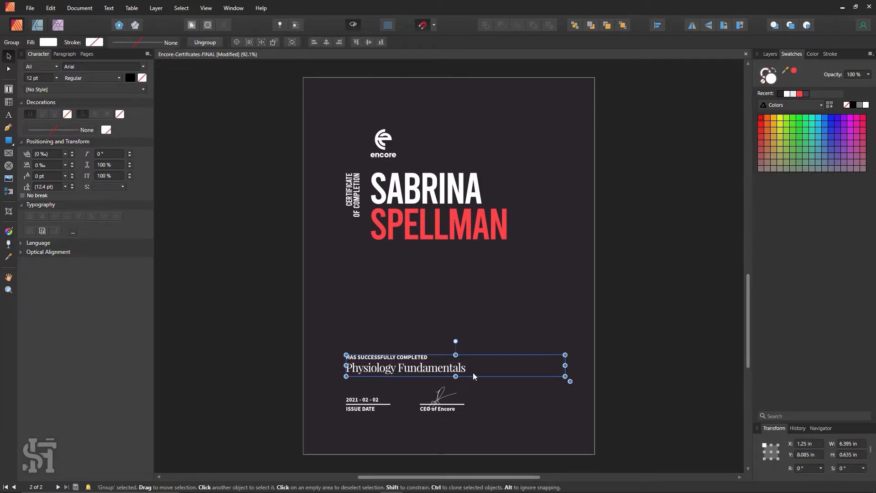
{"action": "left_click", "coordinate": [521, 362]}
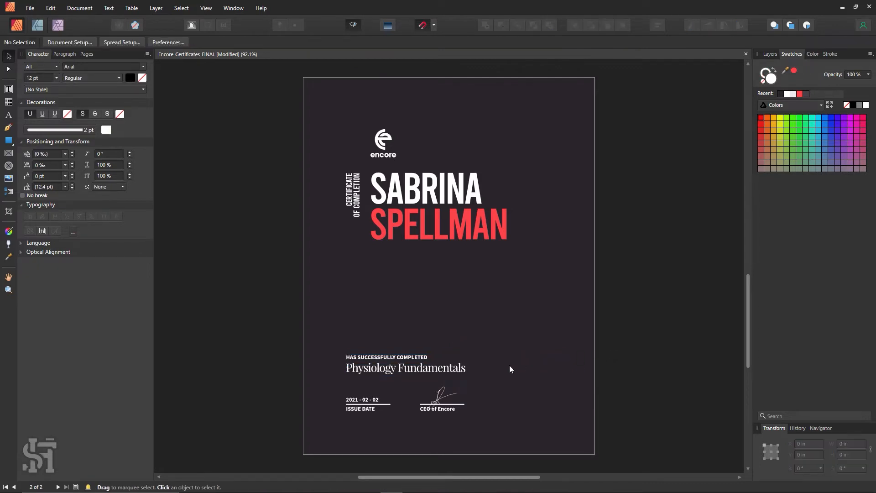
{"action": "double_click", "coordinate": [461, 367]}
{"action": "left_click", "coordinate": [55, 43]}
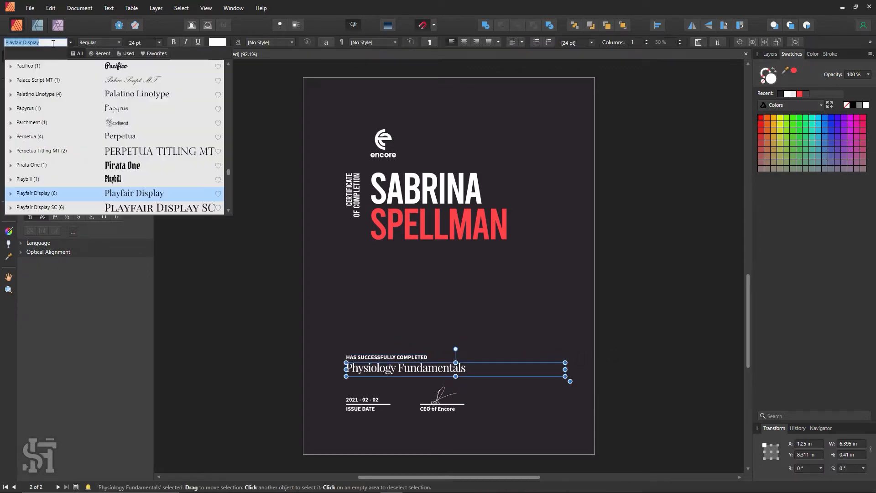
{"action": "type", "text": "beb"}
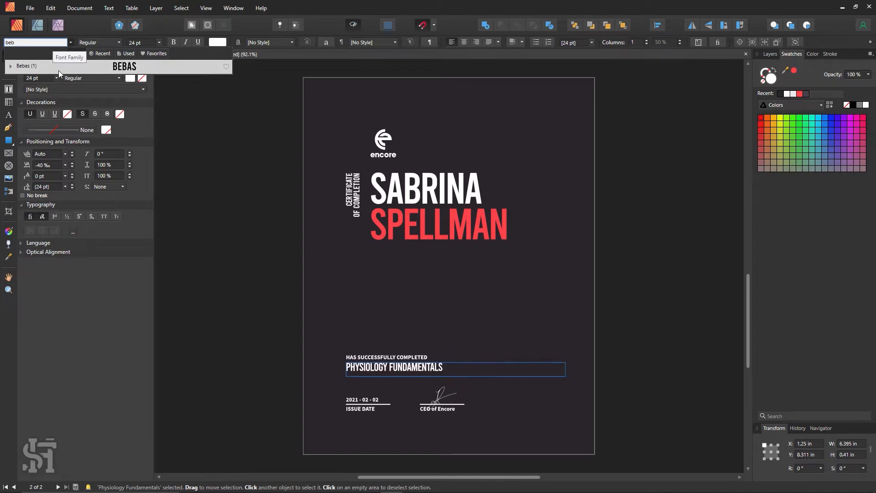
{"action": "left_click", "coordinate": [60, 70]}
{"action": "left_click", "coordinate": [263, 328]}
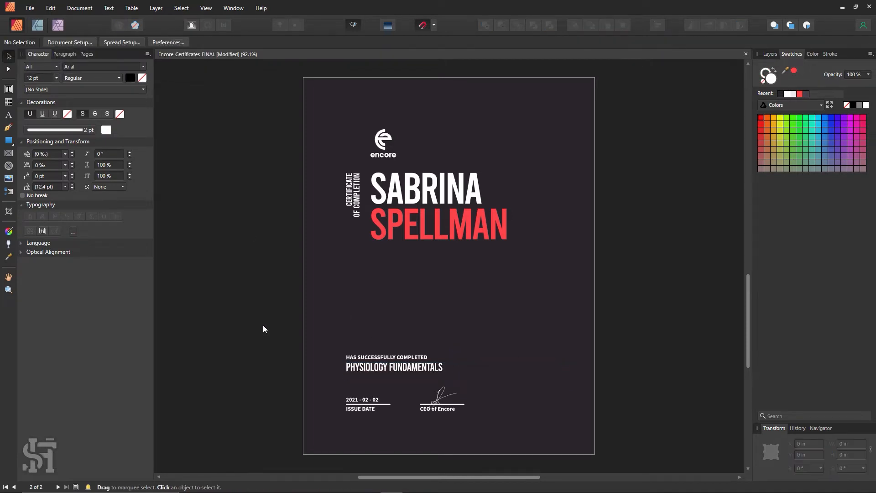
Reduce the font size of the HAS SUCCESSFULLY COMPLETED text
{"action": "left_click", "coordinate": [379, 361]}
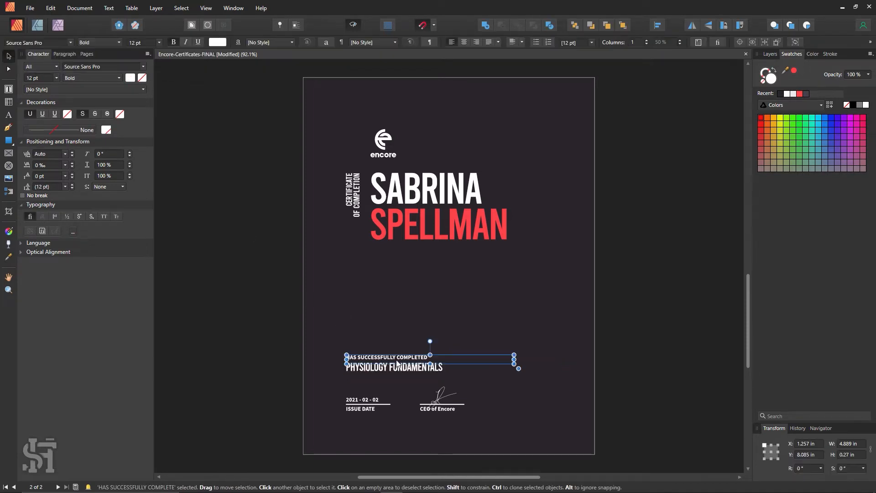
{"action": "left_click", "coordinate": [159, 42]}
{"action": "key", "text": "Escape"}
{"action": "left_click", "coordinate": [246, 336]}
Move the HAS SUCCESSFULLY COMPLETED and Physiology Fundamentals texts together to just below the recipient's name, at about X 1.986 in and Y 5.182 in
{"action": "left_click", "coordinate": [424, 371]}
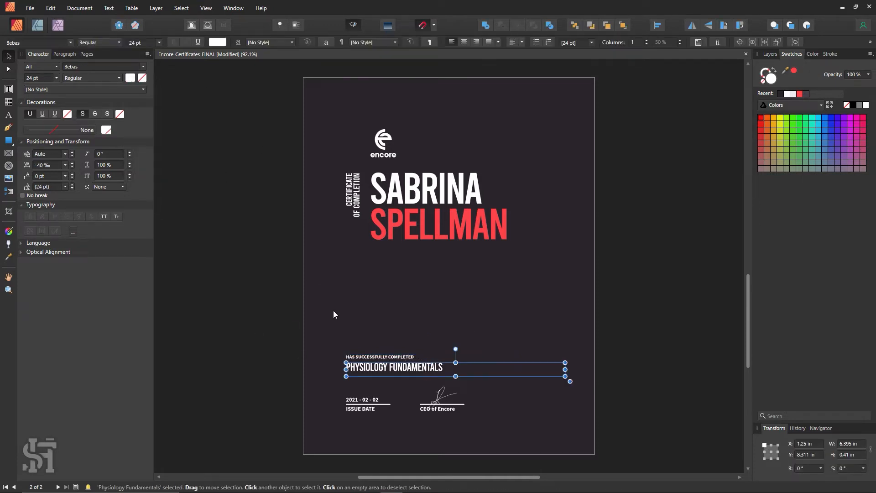
{"action": "left_click", "coordinate": [391, 359], "text": "shift"}
{"action": "left_click_drag", "start_coordinate": [399, 365], "coordinate": [427, 273]}
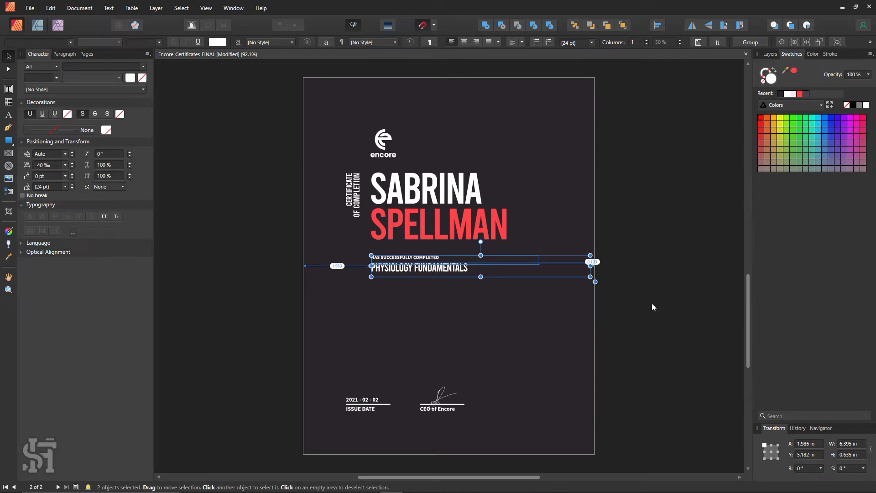
Try colouring the HAS SUCCESSFULLY COMPLETED text red
{"action": "left_click", "coordinate": [684, 305]}
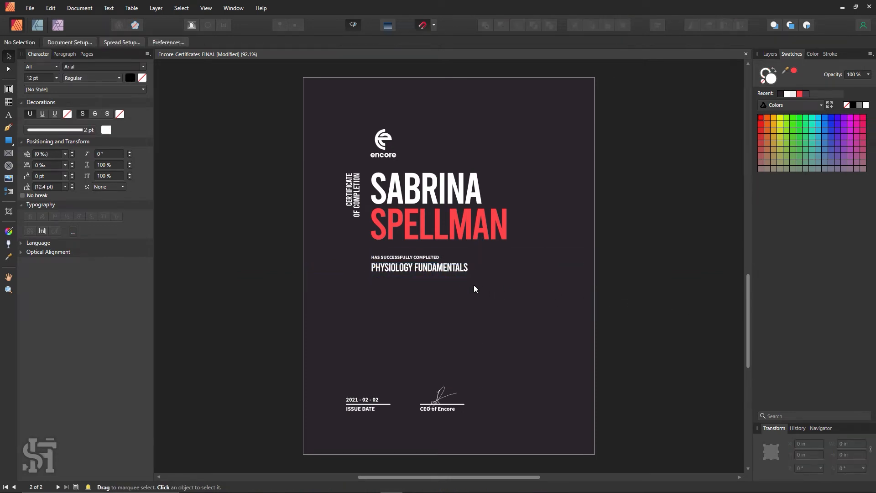
{"action": "left_click", "coordinate": [421, 269]}
{"action": "left_click", "coordinate": [427, 258]}
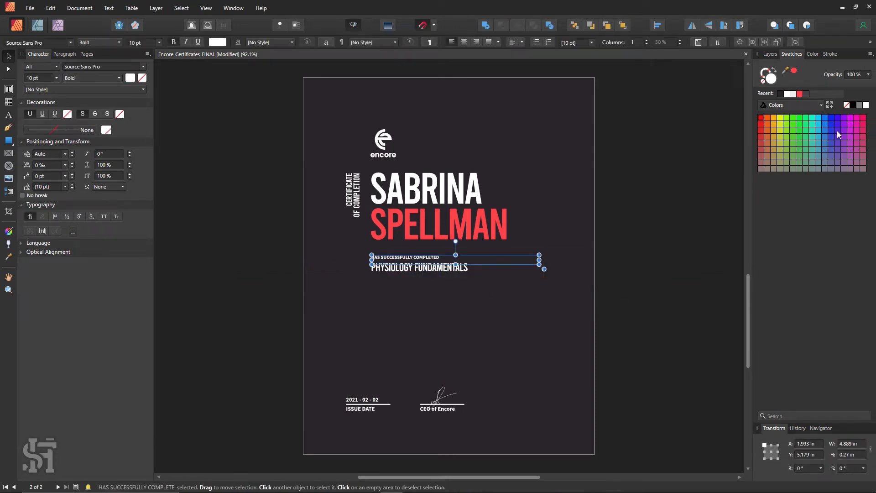
{"action": "left_click", "coordinate": [799, 94]}
{"action": "left_click", "coordinate": [626, 202]}
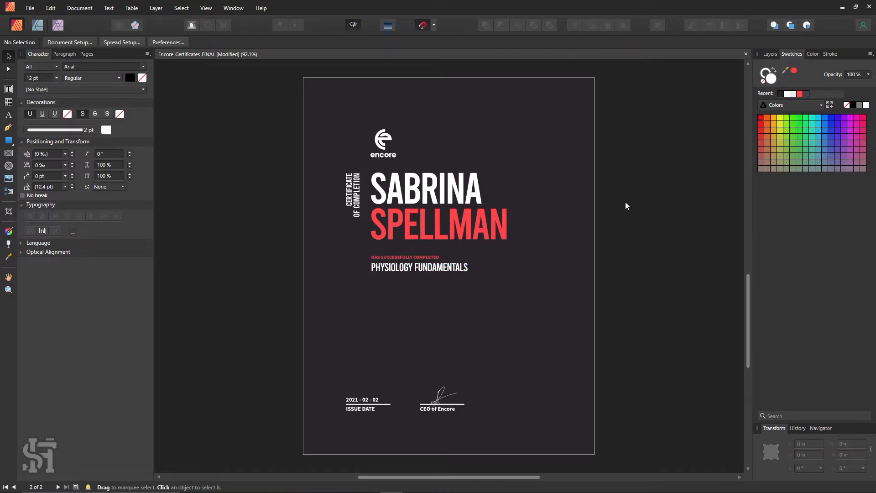
Undo the colour changes on the HAS SUCCESSFULLY COMPLETED text
{"action": "key", "text": "ctrl+z"}
{"action": "key", "text": "ctrl+z"}
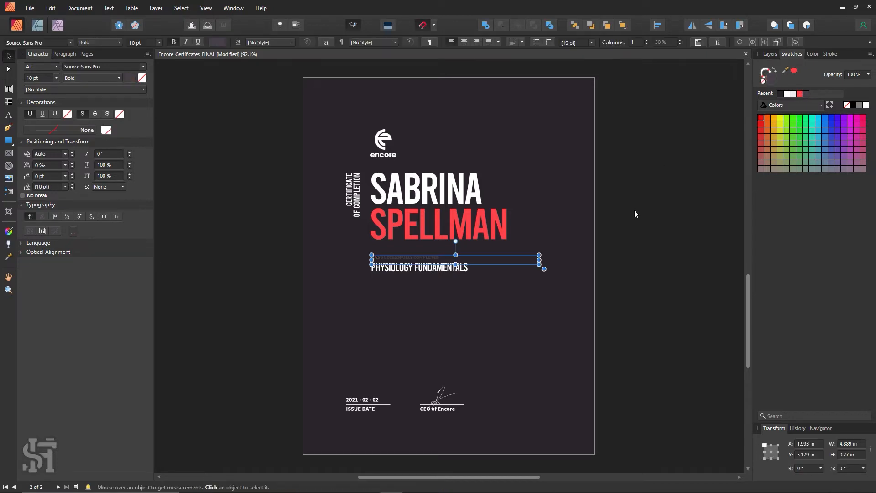
{"action": "key", "text": "ctrl+z"}
{"action": "left_click", "coordinate": [653, 226]}
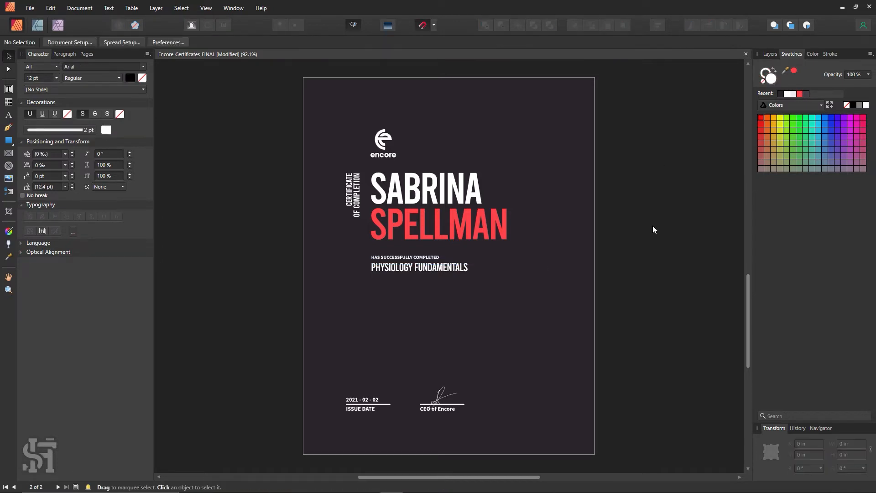
Set the tracking of the Physiology Fundamentals text on page 2 to 0 ‰
{"action": "left_click", "coordinate": [459, 272]}
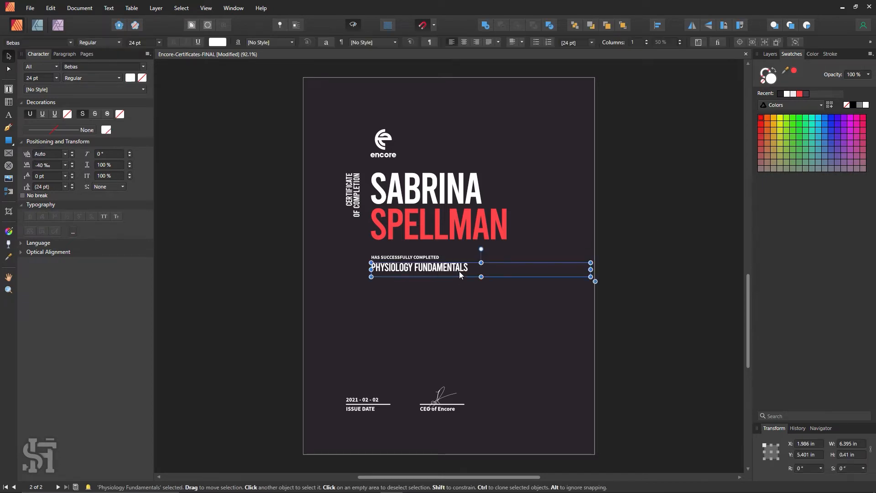
{"action": "left_click", "coordinate": [65, 165]}
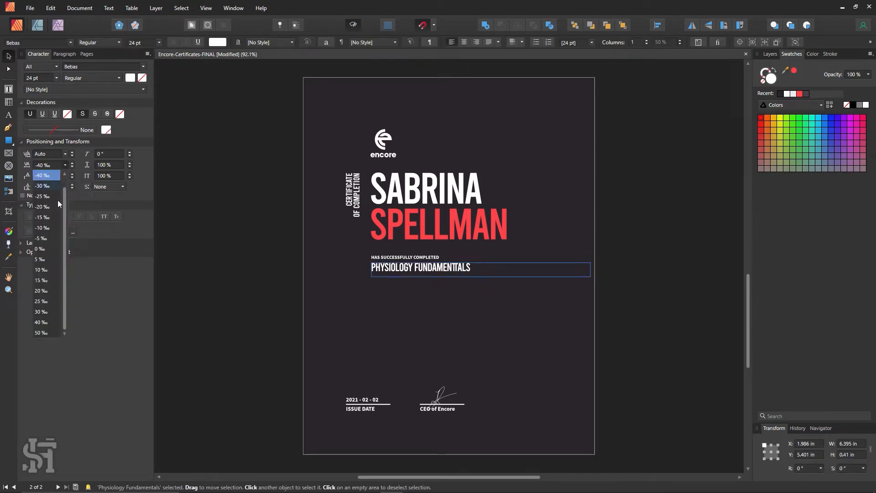
{"action": "left_click", "coordinate": [55, 251]}
{"action": "left_click", "coordinate": [228, 300]}
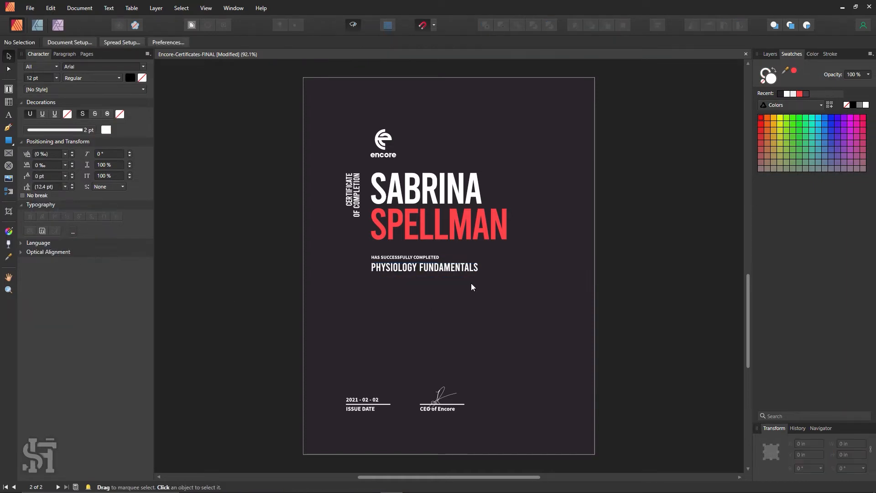
{"action": "left_click", "coordinate": [462, 269]}
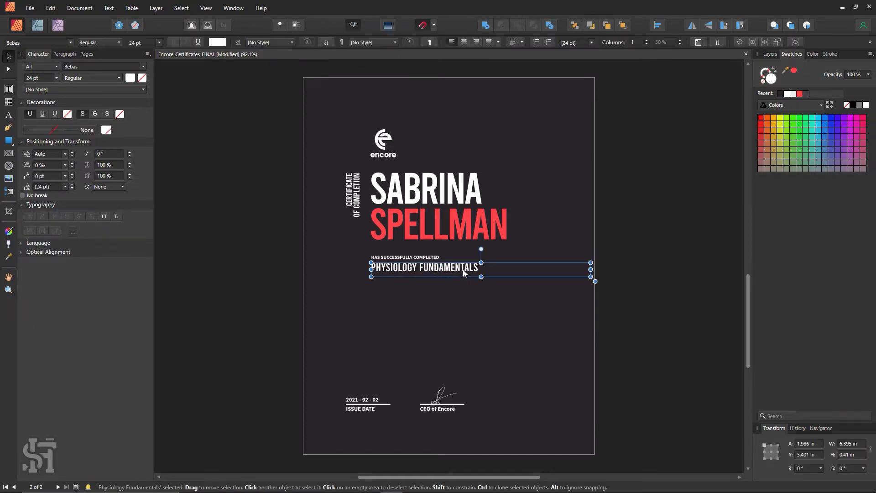
{"action": "left_click", "coordinate": [676, 337]}
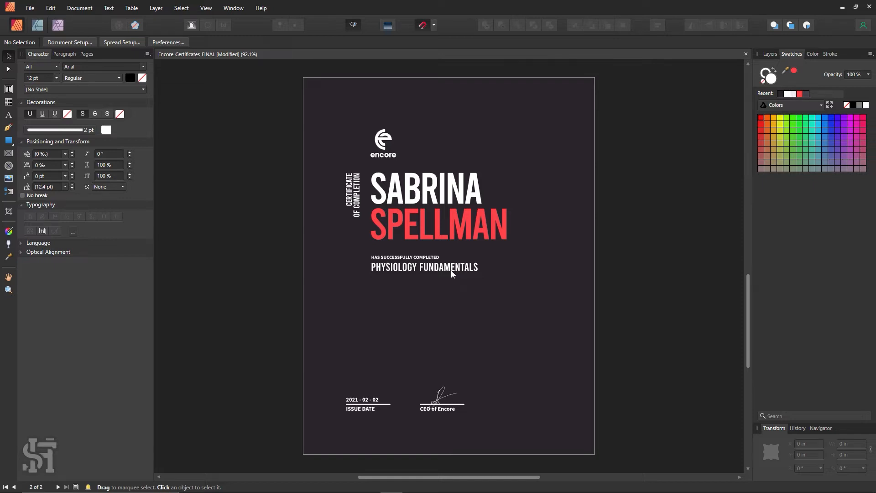
{"action": "double_click", "coordinate": [425, 257]}
{"action": "double_click", "coordinate": [426, 257]}
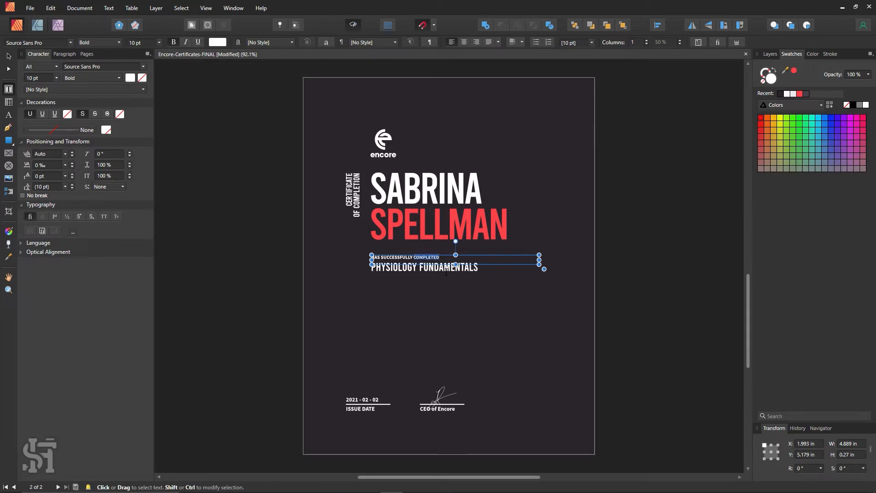
{"action": "left_click", "coordinate": [447, 270]}
{"action": "left_click", "coordinate": [8, 56]}
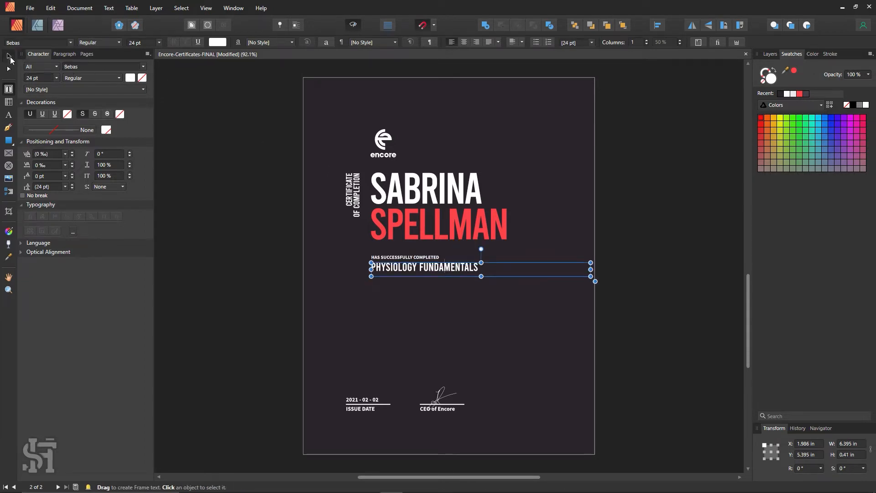
{"action": "left_click", "coordinate": [193, 164]}
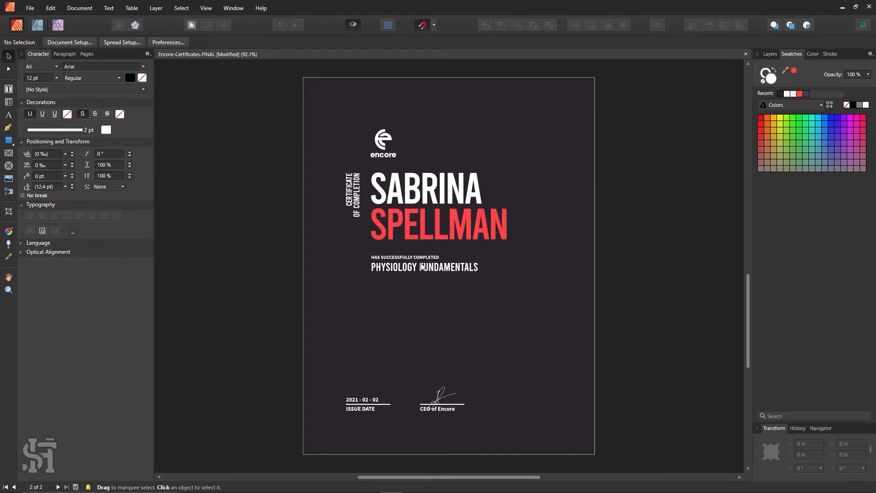
Change the font of the Physiology Fundamentals text on page 2 to Source Sans Pro
{"action": "left_click", "coordinate": [435, 271]}
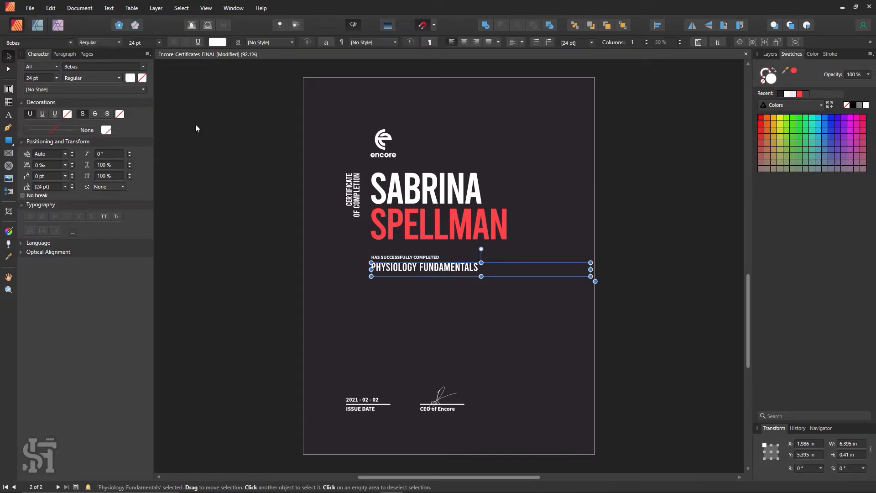
{"action": "left_click", "coordinate": [54, 43]}
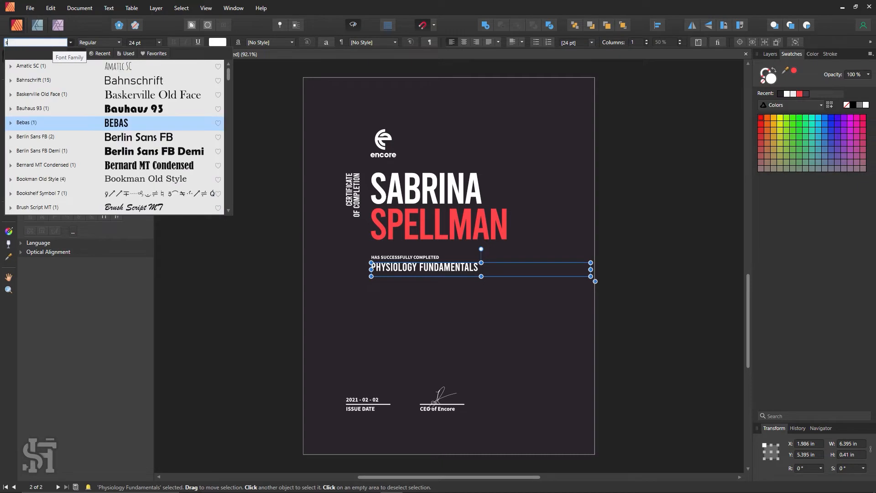
{"action": "type", "text": "sour"}
{"action": "left_click", "coordinate": [72, 64]}
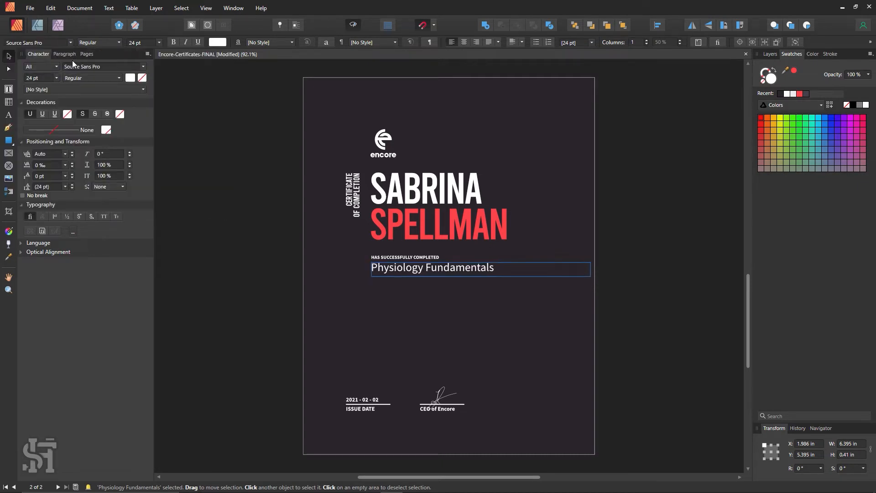
{"action": "left_click", "coordinate": [245, 246]}
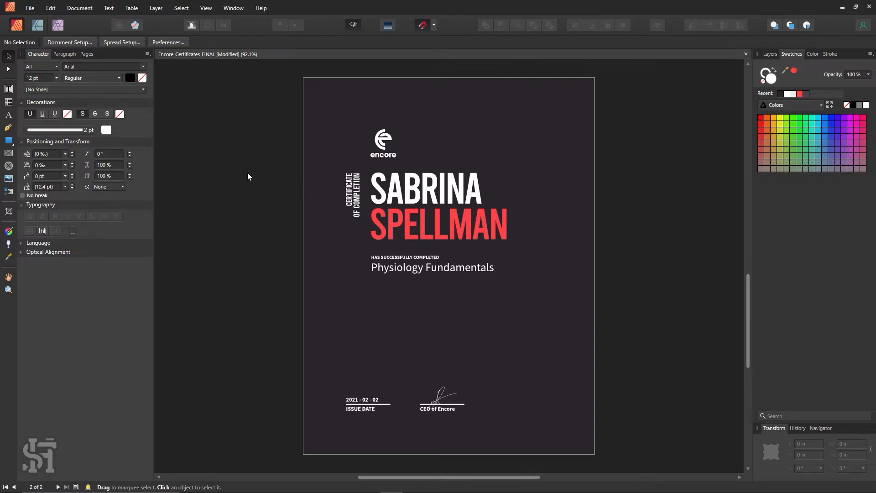
Reduce the Physiology Fundamentals text on page 2 to 20 pt
{"action": "left_click", "coordinate": [481, 268]}
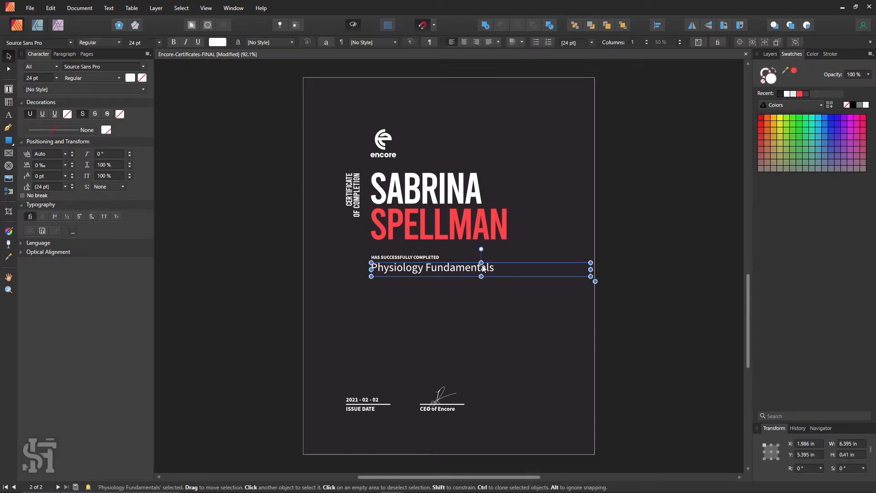
{"action": "left_click", "coordinate": [159, 42]}
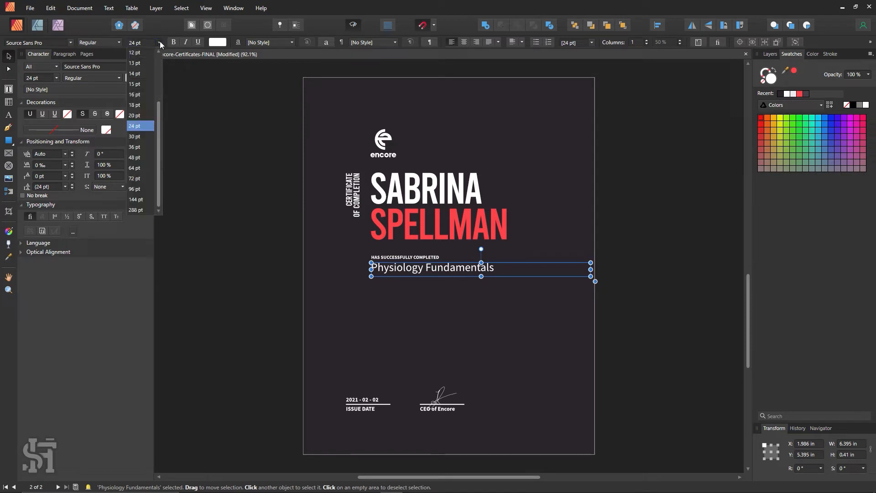
{"action": "left_click", "coordinate": [144, 114]}
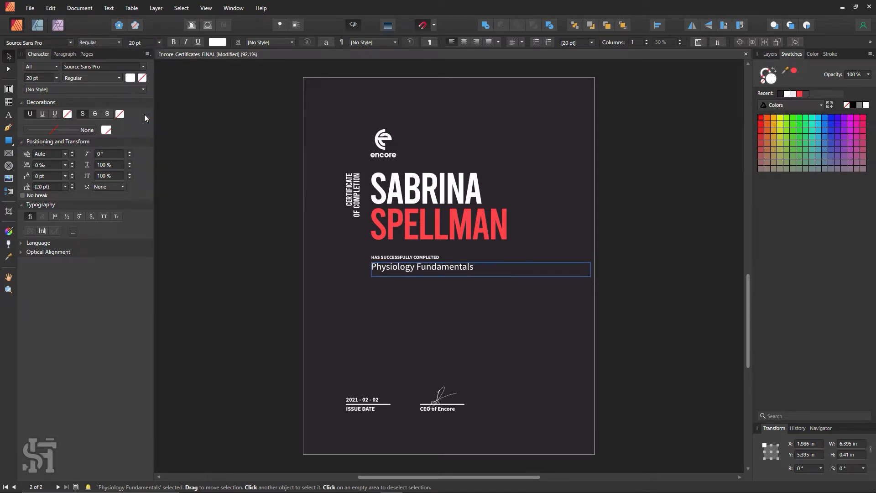
{"action": "left_click", "coordinate": [274, 223]}
Show the frame outlines and shrink the rotated Certificate of Completion text frame to about 1.474 by 0.526 in
{"action": "left_click", "coordinate": [354, 25]}
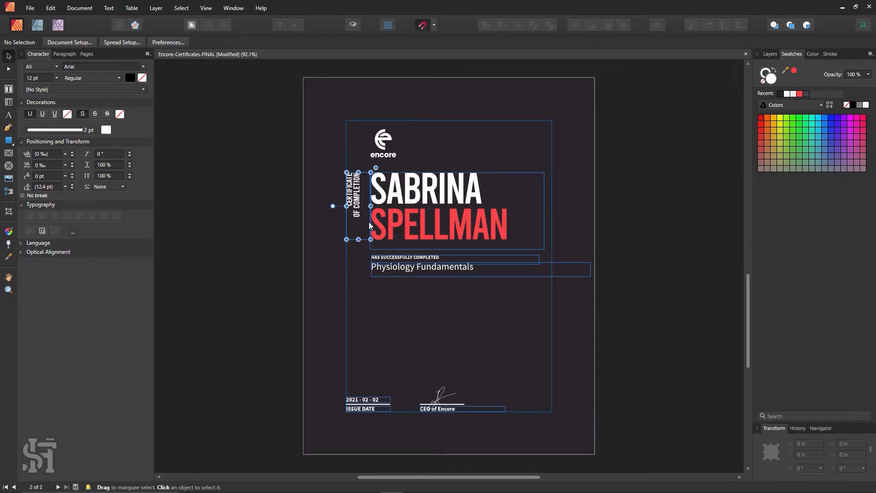
{"action": "left_click", "coordinate": [368, 215]}
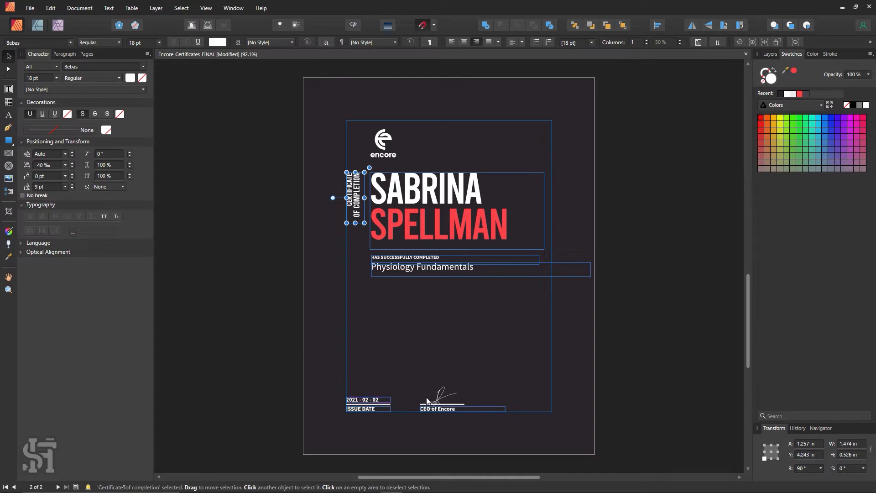
Align the date and signature blocks with the recipient's name at about X 1.989 in, and bring the signature block closer to the date
{"action": "left_click_drag", "start_coordinate": [622, 372], "coordinate": [332, 427]}
{"action": "mouse_move", "coordinate": [354, 412]}
{"action": "left_mouse_down"}
{"action": "mouse_move", "coordinate": [386, 299]}
{"action": "mouse_move", "coordinate": [386, 409]}
{"action": "left_mouse_up"}
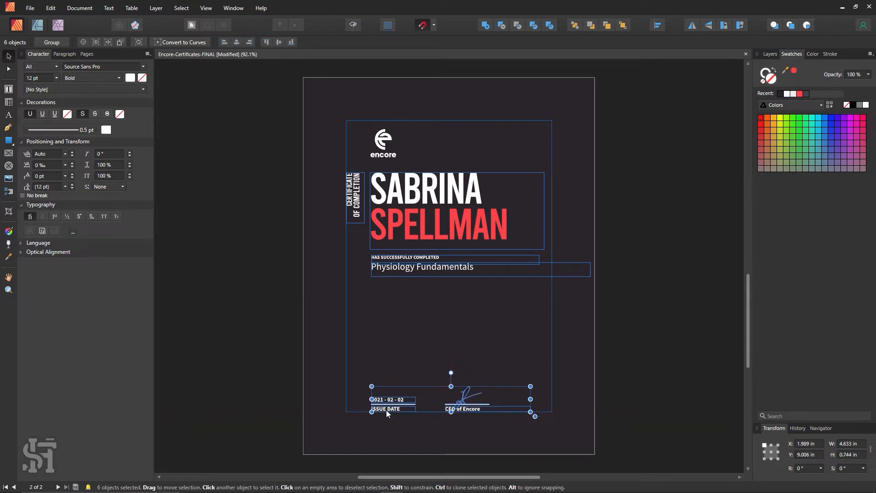
{"action": "left_click", "coordinate": [352, 26]}
{"action": "left_click", "coordinate": [658, 380]}
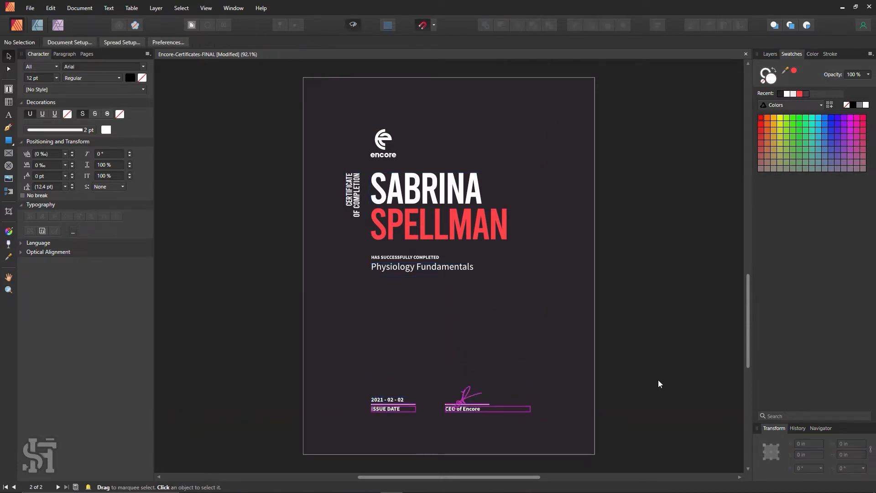
{"action": "left_click_drag", "start_coordinate": [651, 364], "coordinate": [459, 415]}
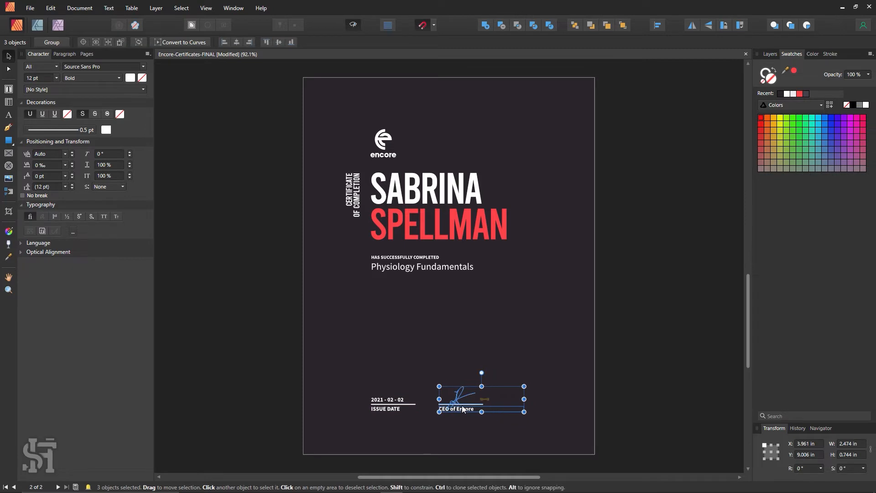
{"action": "left_click", "coordinate": [624, 401]}
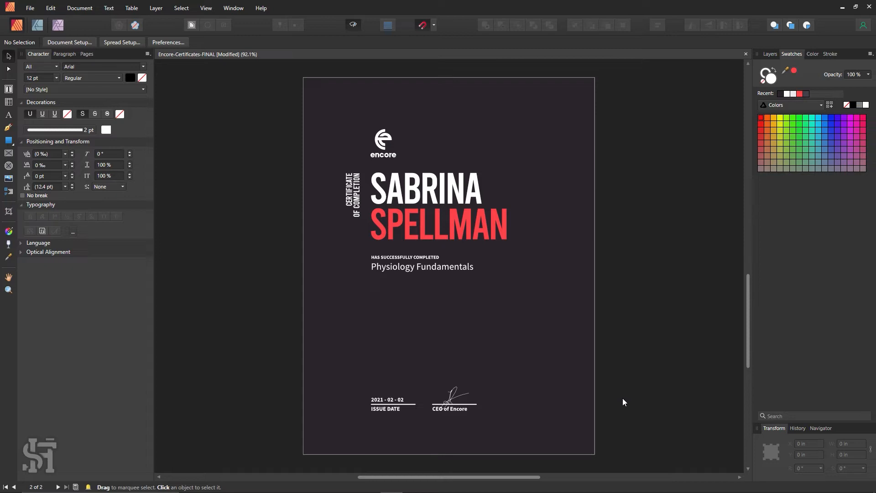
Move the rotated heading, recipient's name and course text on page 2 together slightly down, away from the logo
{"action": "key", "text": "z"}
{"action": "left_click", "coordinate": [507, 260], "text": "alt"}
{"action": "left_click", "coordinate": [506, 260], "text": "alt"}
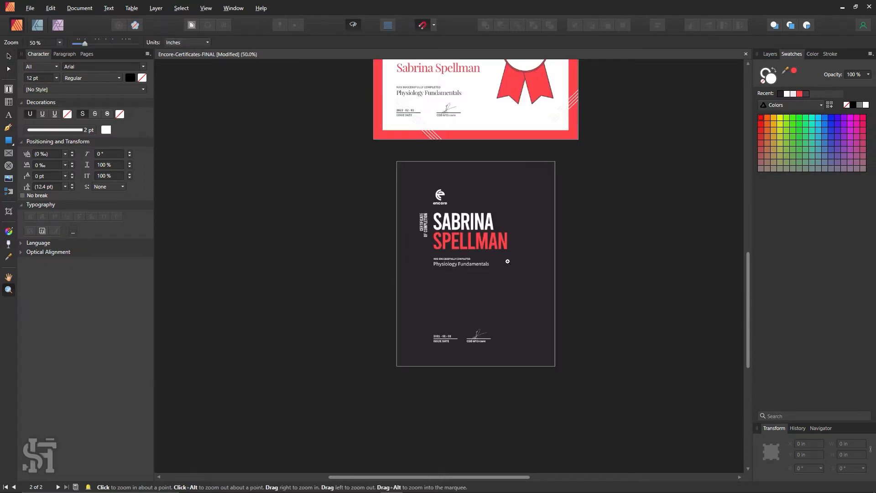
{"action": "key", "text": "h"}
{"action": "left_click_drag", "start_coordinate": [534, 209], "coordinate": [458, 297]}
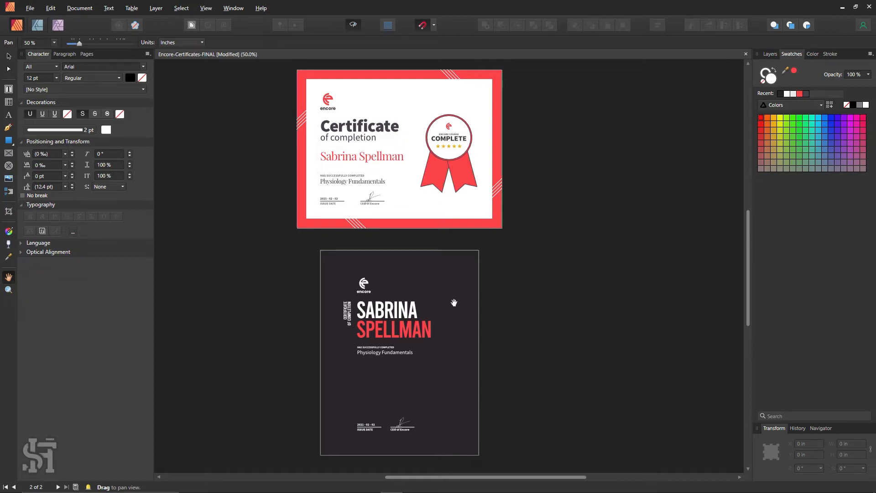
{"action": "left_click", "coordinate": [10, 57]}
{"action": "left_click_drag", "start_coordinate": [552, 300], "coordinate": [304, 368]}
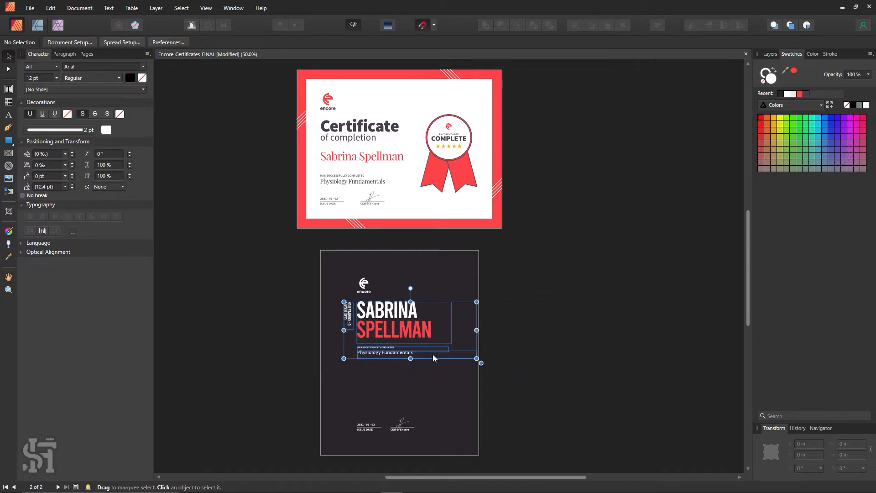
{"action": "left_click_drag", "start_coordinate": [523, 293], "coordinate": [305, 379]}
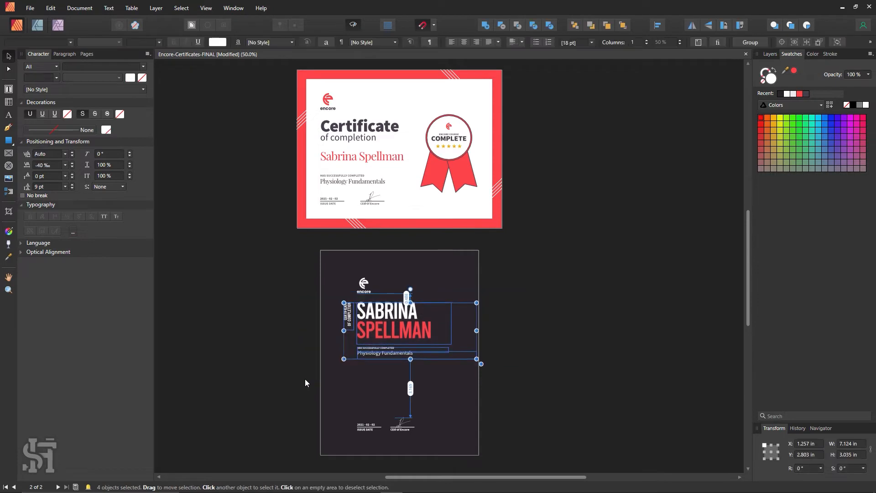
{"action": "left_click", "coordinate": [557, 359]}
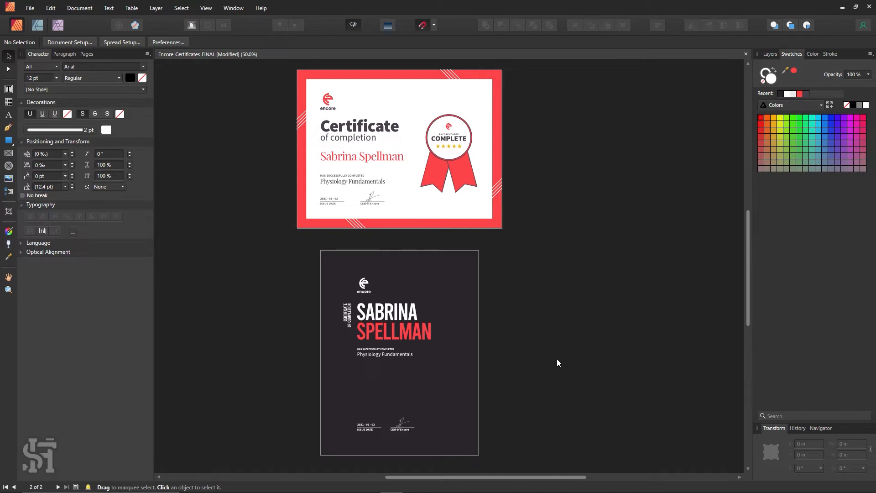
Draw a white rectangle without a stroke that fills the gap between the encore logo and the recipient's name
{"action": "key", "text": "z"}
{"action": "left_click_drag", "start_coordinate": [397, 322], "coordinate": [461, 346]}
{"action": "scroll", "coordinate": [461, 345], "scroll_direction": "down", "scroll_amount": 2}
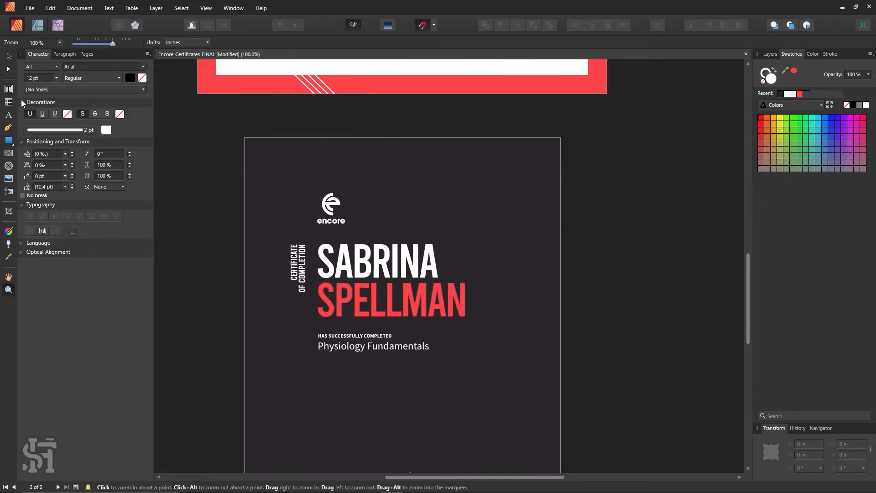
{"action": "left_click", "coordinate": [9, 56]}
{"action": "key", "text": "z"}
{"action": "left_click_drag", "start_coordinate": [346, 258], "coordinate": [379, 258]}
{"action": "left_click", "coordinate": [8, 141]}
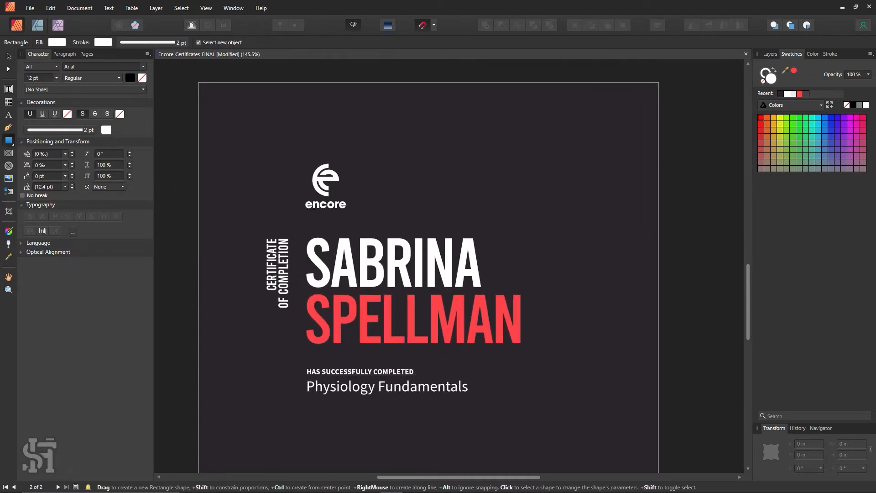
{"action": "left_click_drag", "start_coordinate": [306, 210], "coordinate": [369, 237]}
{"action": "left_click", "coordinate": [766, 73]}
{"action": "left_click", "coordinate": [763, 81]}
{"action": "left_click", "coordinate": [8, 58]}
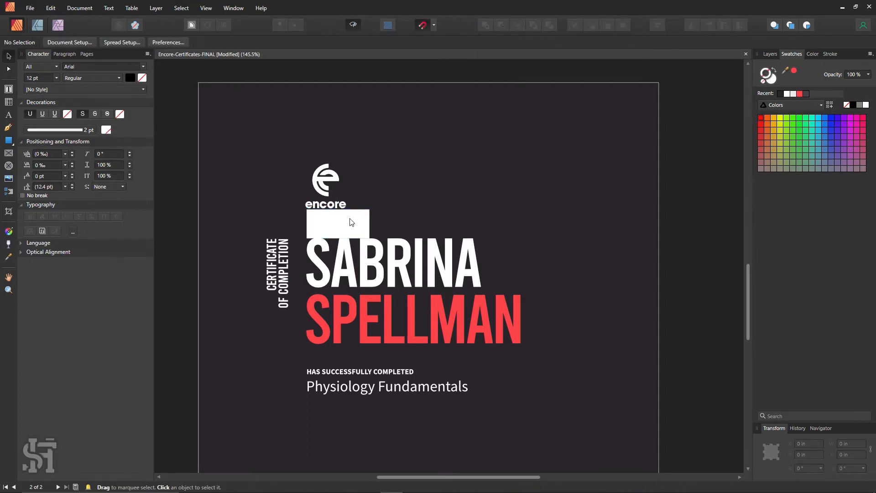
Move the white spacer rectangle directly below the recipient's name and shift the two course text lines down to match its height
{"action": "left_click_drag", "start_coordinate": [349, 221], "coordinate": [408, 381]}
{"action": "left_click", "coordinate": [402, 377]}
{"action": "left_click", "coordinate": [425, 399]}
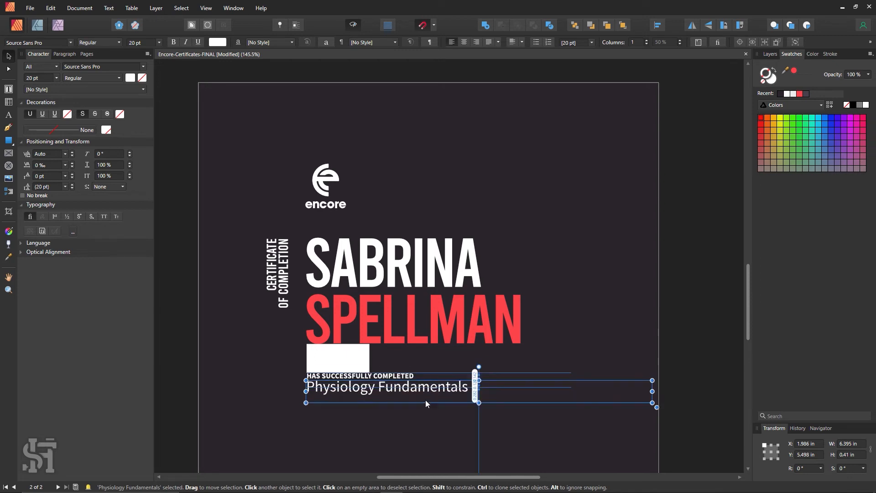
Try spacing the rotated heading from the recipient's name with the white spacer rectangle turned 90°
{"action": "left_click_drag", "start_coordinate": [344, 360], "coordinate": [570, 194]}
{"action": "key", "text": "z"}
{"action": "left_click", "coordinate": [490, 280], "text": "alt"}
{"action": "left_click", "coordinate": [490, 280], "text": "alt"}
{"action": "left_click", "coordinate": [555, 305]}
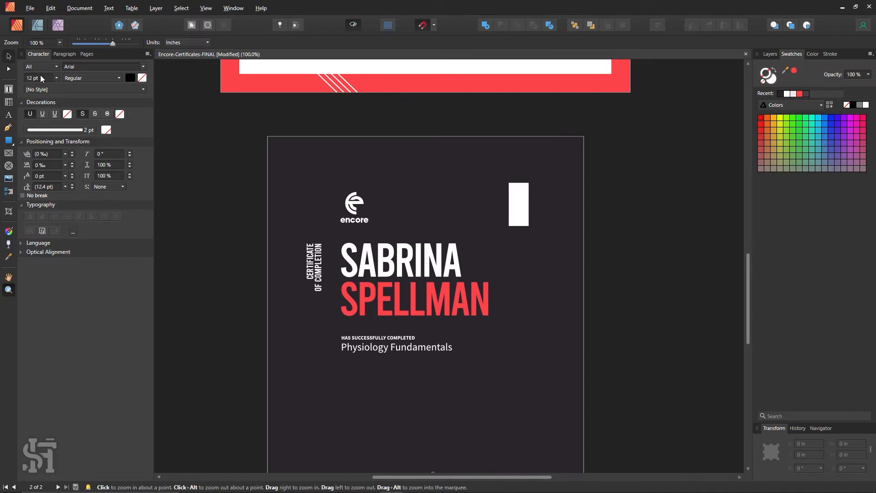
Undo the last shifts of the rotated heading and spacer rectangle, and delete the white rectangle from page 2
{"action": "left_click", "coordinate": [9, 57]}
{"action": "key", "text": "ctrl+z"}
{"action": "key", "text": "ctrl+z"}
{"action": "key", "text": "ctrl+z"}
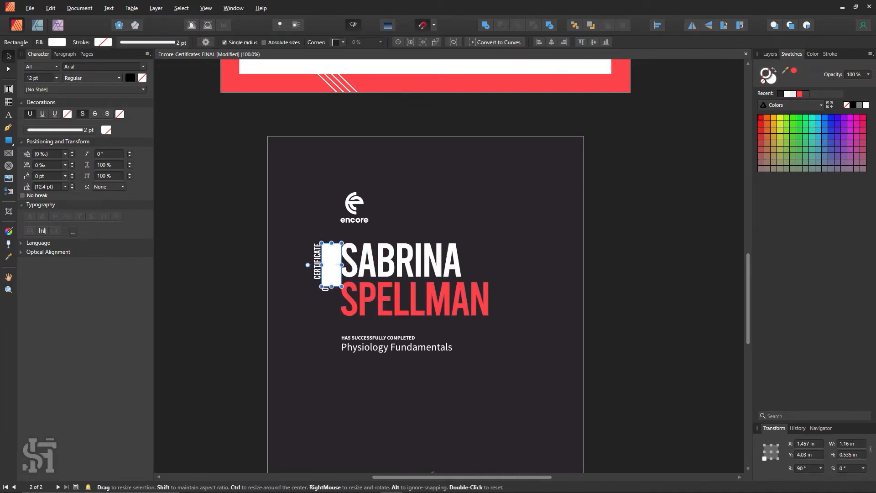
{"action": "key", "text": "Delete"}
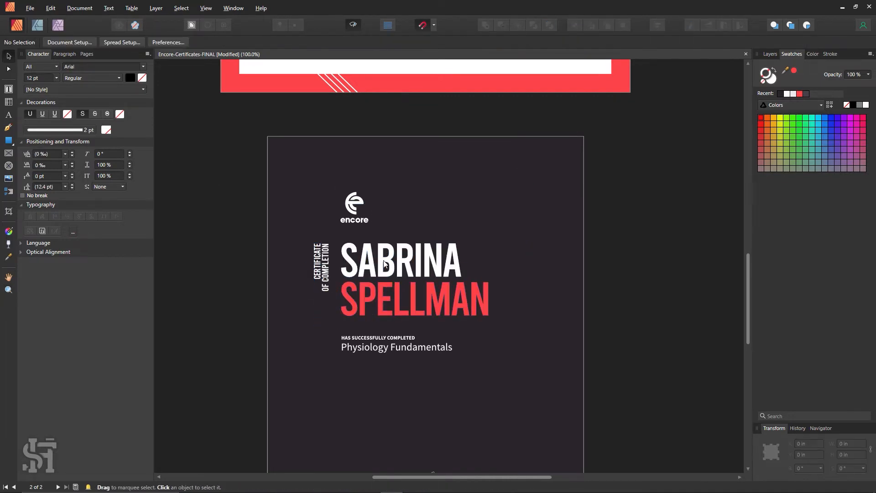
Nudge the logo, recipient's name, course text, date and signature together slightly closer to the rotated heading, and return to the clean preview
{"action": "scroll", "coordinate": [401, 307], "scroll_direction": "down", "scroll_amount": 2}
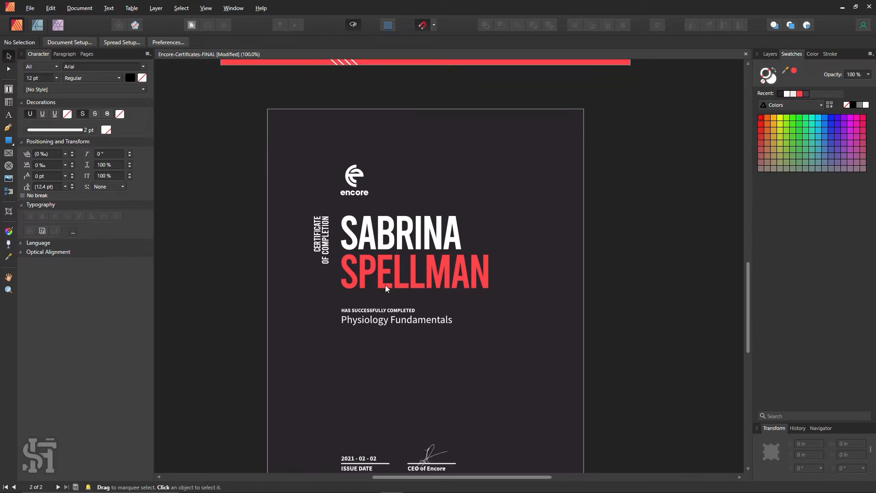
{"action": "scroll", "coordinate": [430, 351], "scroll_direction": "down", "scroll_amount": 1}
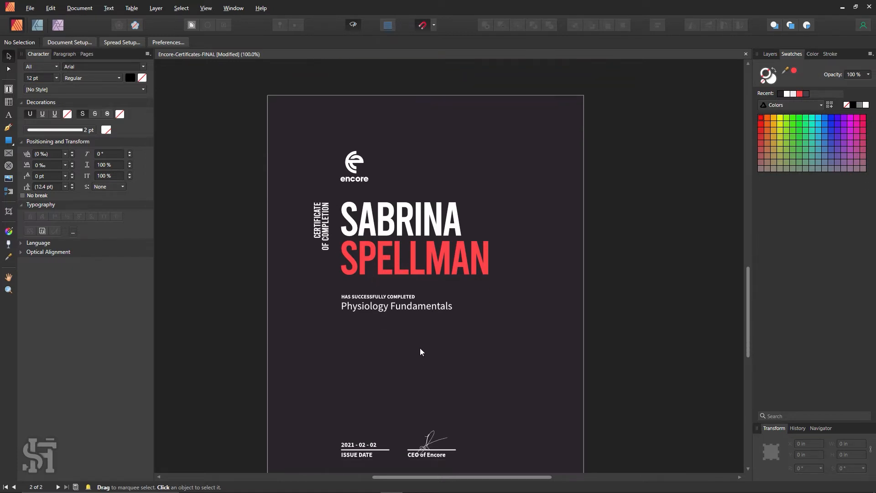
{"action": "left_click", "coordinate": [325, 232]}
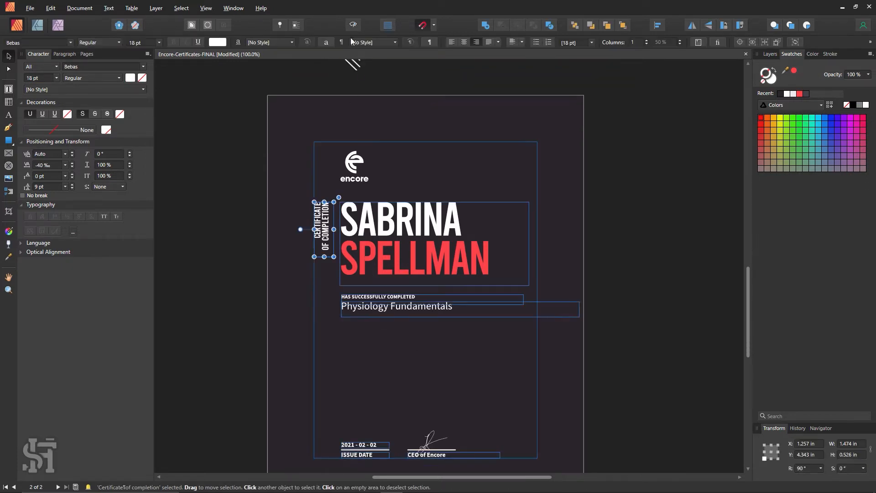
{"action": "left_click_drag", "start_coordinate": [608, 110], "coordinate": [339, 400]}
{"action": "mouse_move", "coordinate": [657, 108]}
{"action": "left_mouse_down"}
{"action": "mouse_move", "coordinate": [330, 439]}
{"action": "mouse_move", "coordinate": [339, 462]}
{"action": "left_mouse_up"}
{"action": "key", "text": "Left"}
{"action": "key", "text": "Left"}
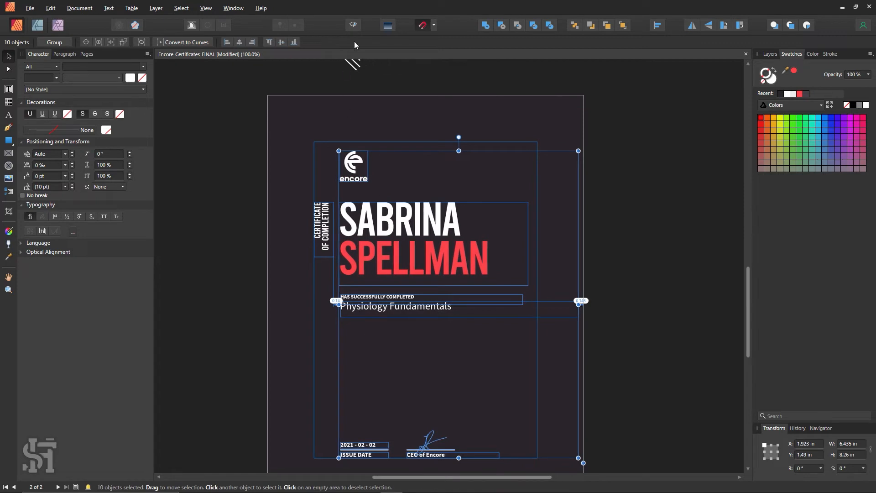
{"action": "left_click", "coordinate": [353, 25]}
{"action": "left_click", "coordinate": [405, 99]}
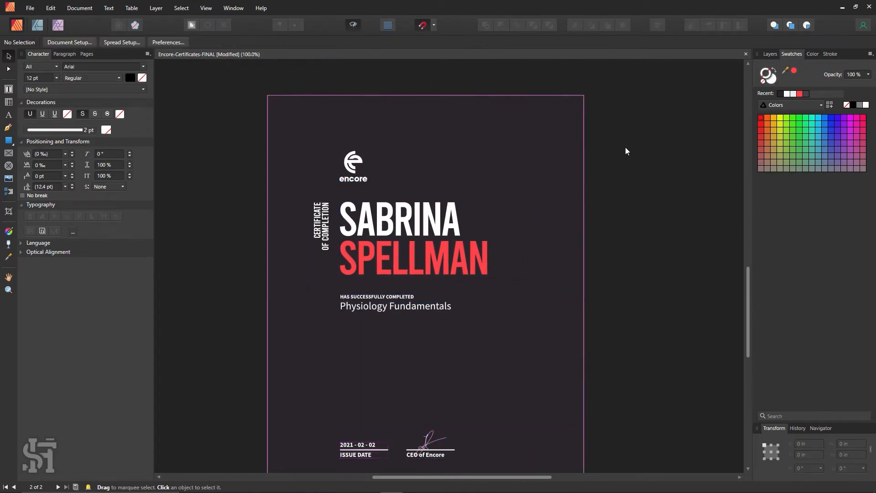
{"action": "scroll", "coordinate": [623, 148], "scroll_direction": "down", "scroll_amount": 2}
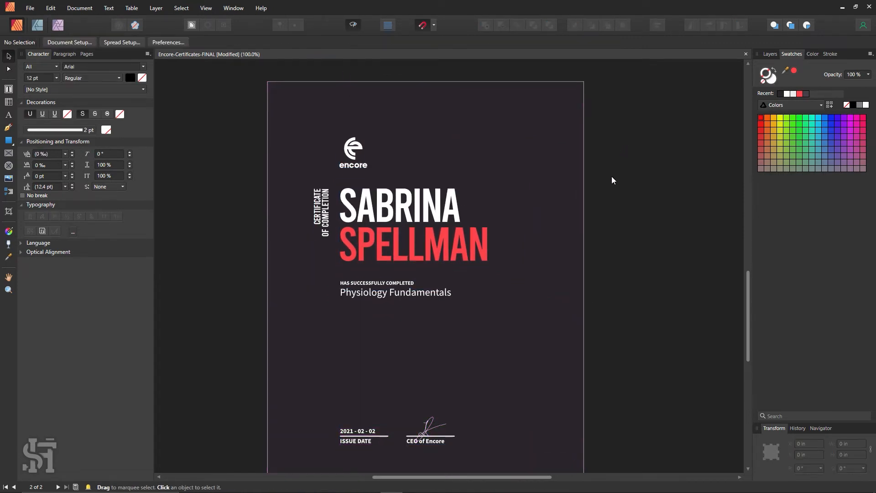
Copy the ribbon badge group from page 1 and paste it onto the dark certificate on page 2
{"action": "key", "text": "z"}
{"action": "left_click", "coordinate": [541, 303], "text": "alt"}
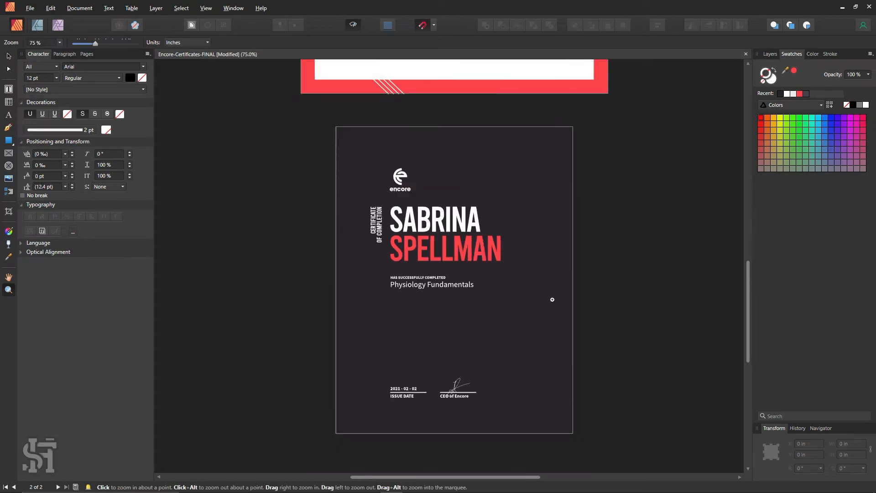
{"action": "left_click", "coordinate": [9, 58]}
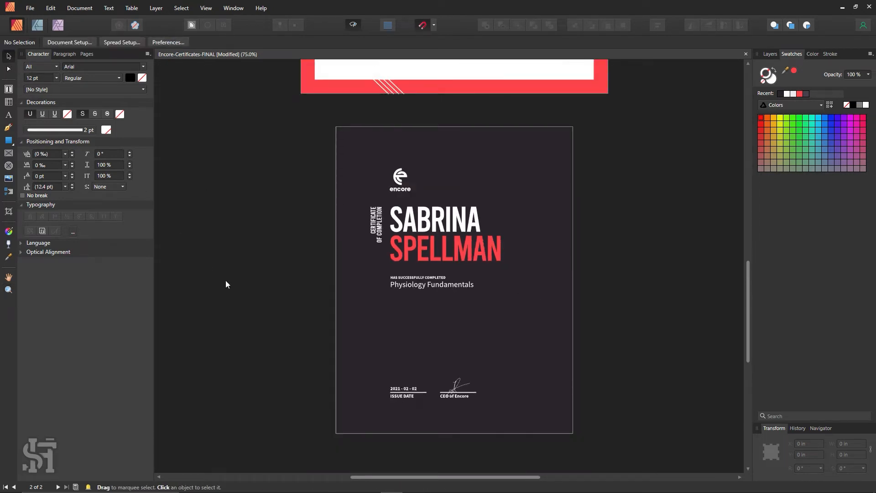
{"action": "scroll", "coordinate": [228, 280], "scroll_direction": "up", "scroll_amount": 5}
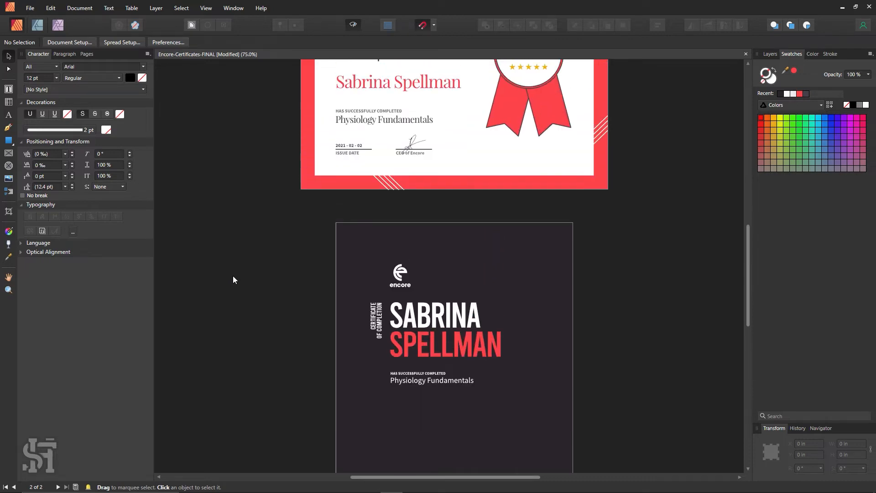
{"action": "left_click_drag", "start_coordinate": [630, 104], "coordinate": [476, 261]}
{"action": "key", "text": "ctrl+c"}
{"action": "scroll", "coordinate": [550, 280], "scroll_direction": "down", "scroll_amount": 5}
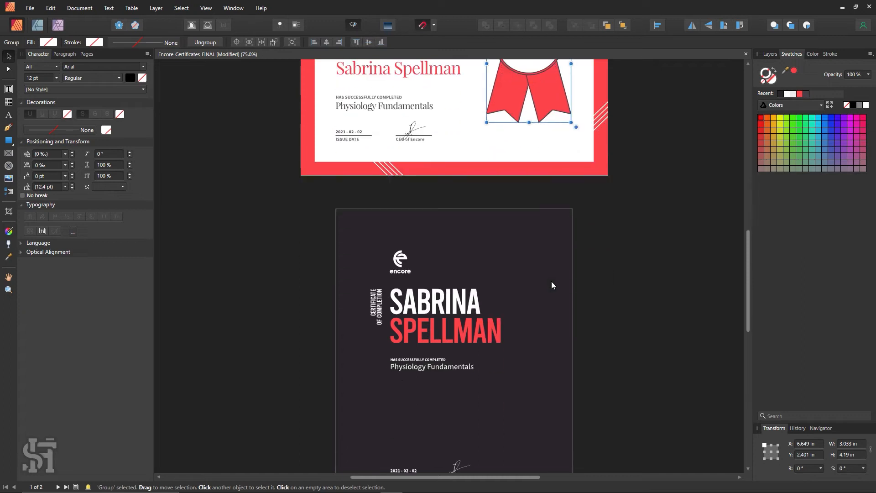
{"action": "key", "text": "ctrl+v"}
{"action": "left_click_drag", "start_coordinate": [555, 259], "coordinate": [529, 315]}
Shrink the pasted ribbon badge to about 1.713 by 2.367 in and place it between the course text and the issue date
{"action": "left_click", "coordinate": [624, 342]}
{"action": "left_click", "coordinate": [514, 284]}
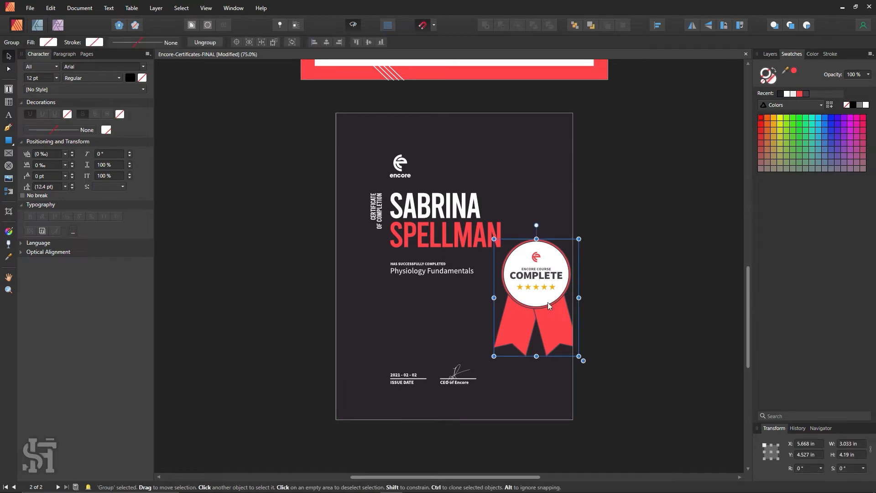
{"action": "left_click_drag", "start_coordinate": [583, 361], "coordinate": [437, 344]}
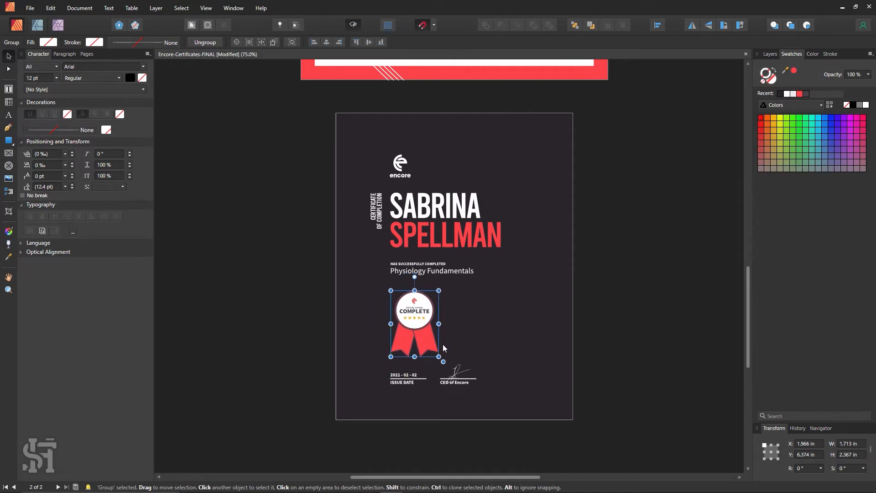
{"action": "left_click", "coordinate": [653, 324]}
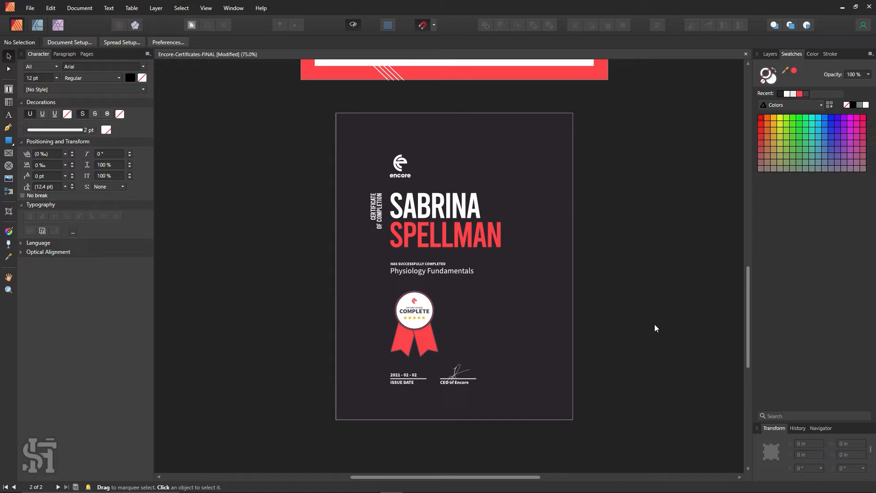
Select the white inner circle inside the ribbon badge group on page 2
{"action": "left_click", "coordinate": [8, 290]}
{"action": "scroll", "coordinate": [487, 347], "scroll_direction": "down", "scroll_amount": 2}
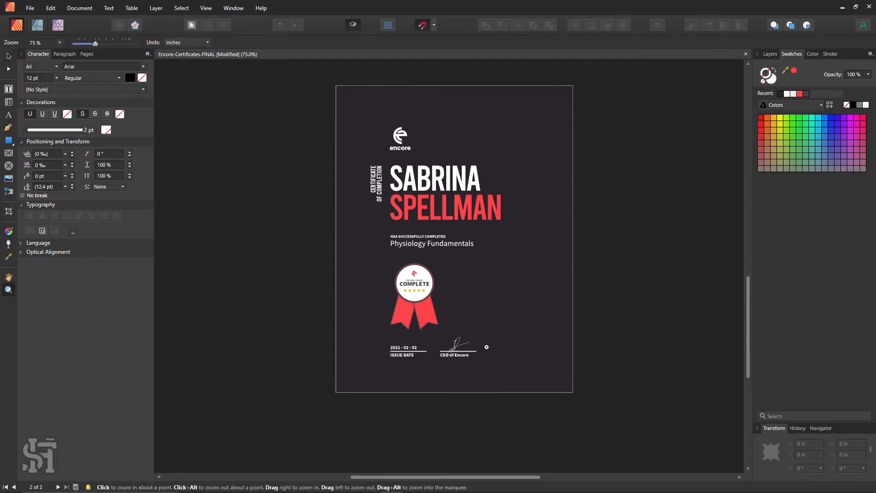
{"action": "left_click", "coordinate": [431, 280]}
{"action": "left_click_drag", "start_coordinate": [471, 299], "coordinate": [489, 315]}
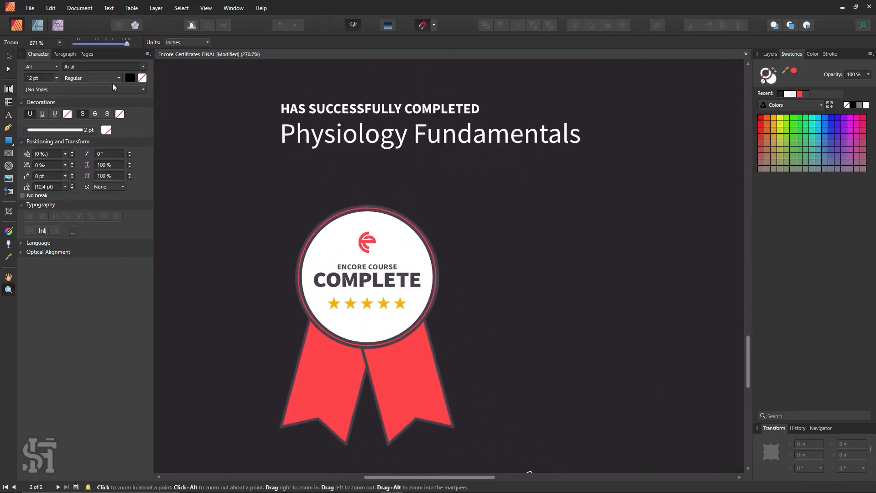
{"action": "left_click", "coordinate": [9, 58]}
{"action": "left_click", "coordinate": [342, 238]}
{"action": "double_click", "coordinate": [341, 238]}
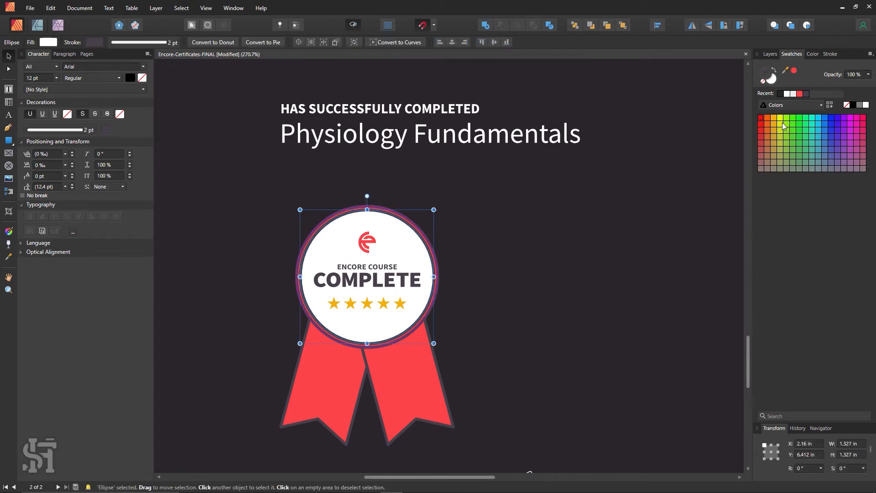
Try removing the stroke and fill from the badge's inner and outer circles
{"action": "left_click", "coordinate": [762, 82]}
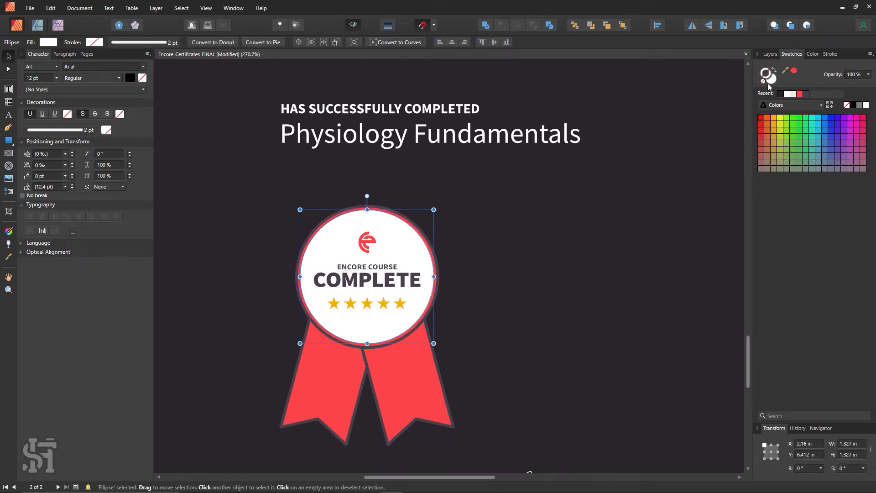
{"action": "key", "text": "ctrl+z"}
{"action": "left_click", "coordinate": [771, 81]}
{"action": "left_click", "coordinate": [763, 82]}
{"action": "left_click", "coordinate": [415, 384]}
{"action": "left_click", "coordinate": [364, 216]}
{"action": "left_click", "coordinate": [763, 82]}
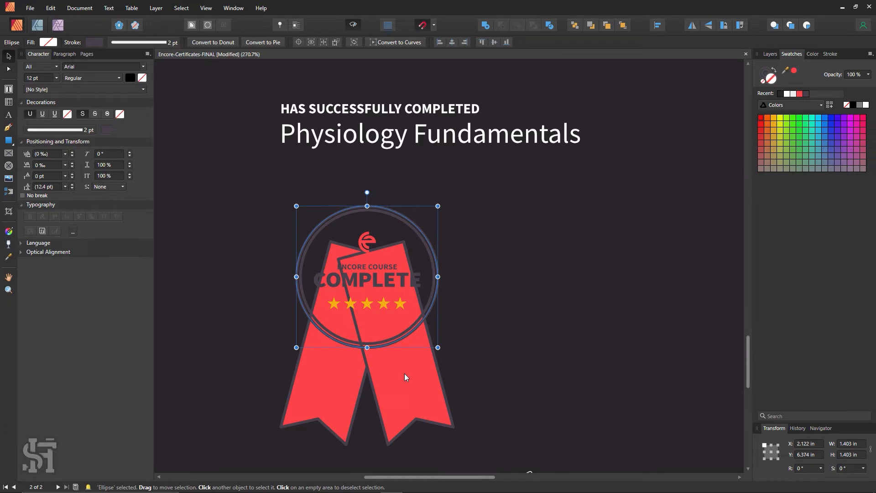
Undo the last fill removals and fill the badge's inner circle with the certificate's dark background colour
{"action": "key", "text": "ctrl+z"}
{"action": "key", "text": "ctrl+z"}
{"action": "key", "text": "ctrl+z"}
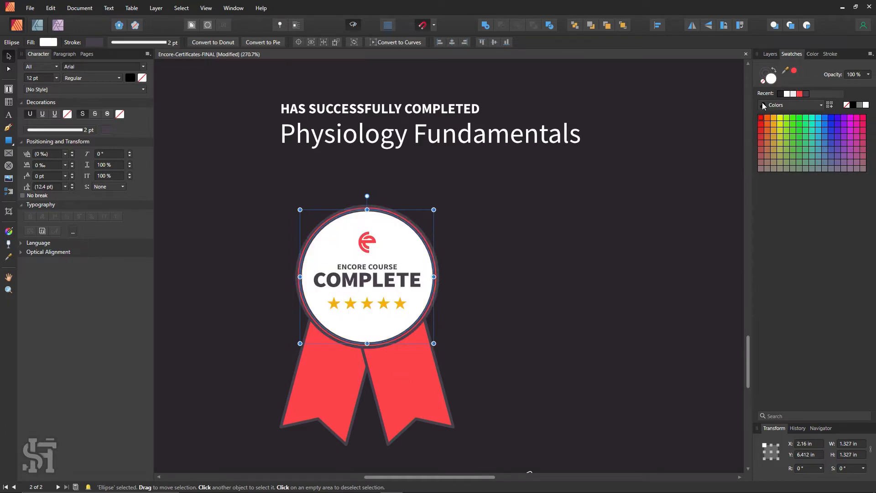
{"action": "left_click", "coordinate": [774, 73]}
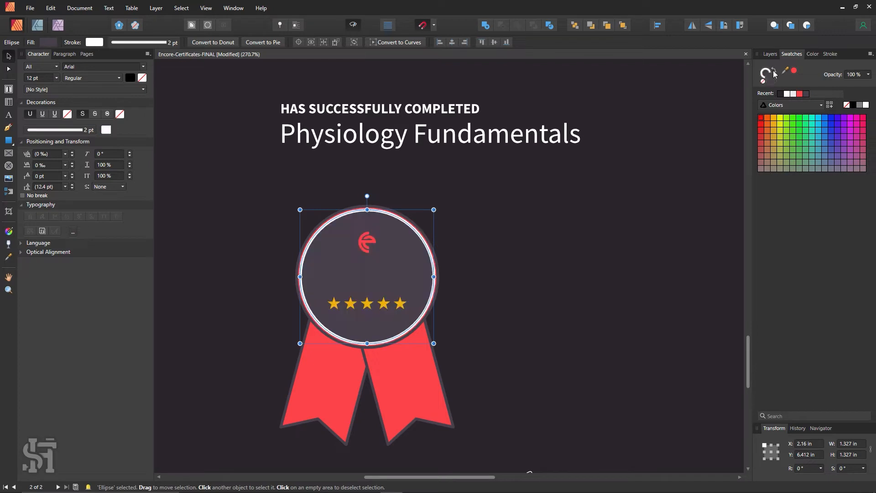
{"action": "left_click", "coordinate": [781, 95]}
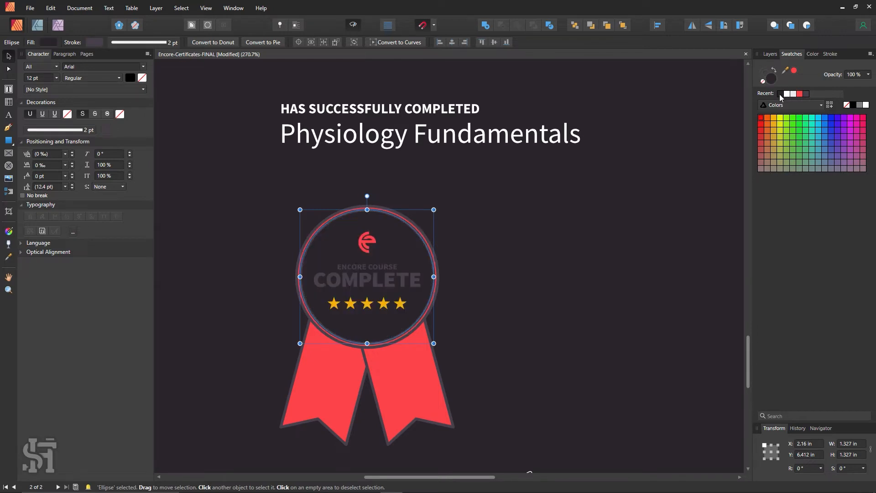
Select the badge's COMPLETE and ENCORE COURSE text, logo mark and stars together
{"action": "left_click", "coordinate": [393, 278]}
{"action": "left_click", "coordinate": [387, 266], "text": "shift"}
{"action": "left_click", "coordinate": [367, 242], "text": "shift"}
{"action": "left_click", "coordinate": [368, 305], "text": "shift"}
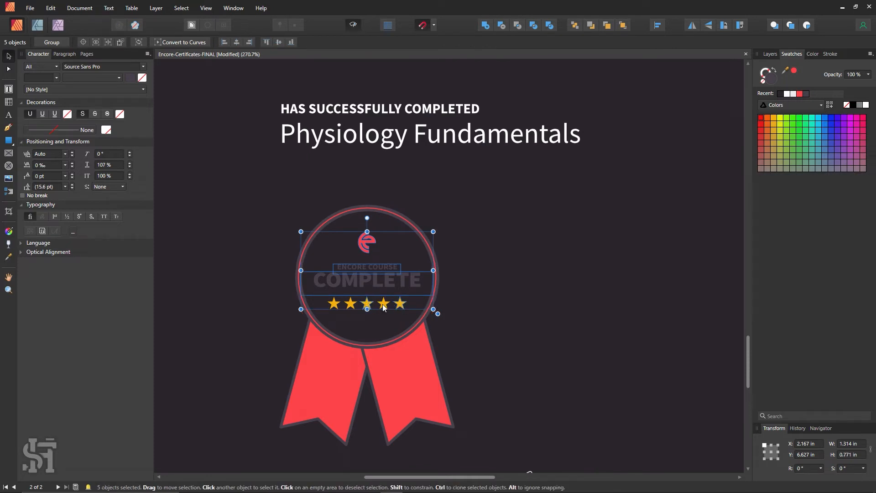
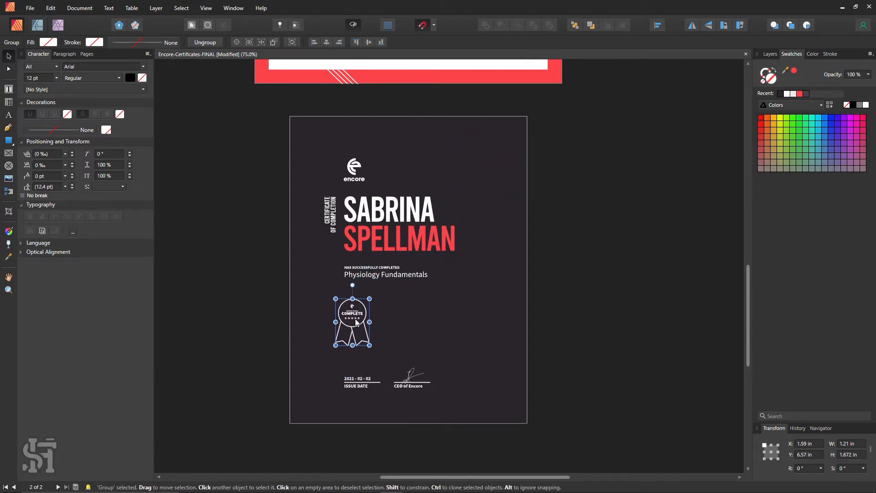
Move the white outlined badge beside the signature near the lower right corner of page 2 and check it in preview mode
{"action": "left_click", "coordinate": [535, 298]}
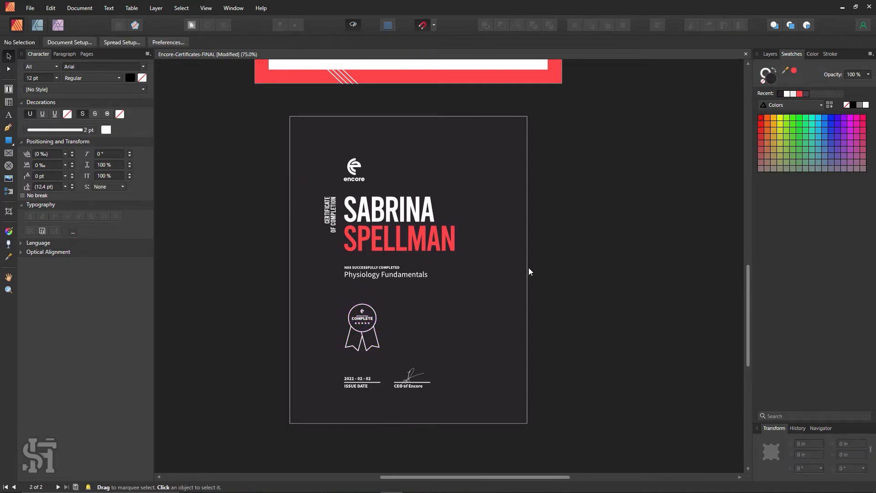
{"action": "scroll", "coordinate": [528, 272], "scroll_direction": "up", "scroll_amount": 4}
{"action": "scroll", "coordinate": [522, 272], "scroll_direction": "down", "scroll_amount": 5}
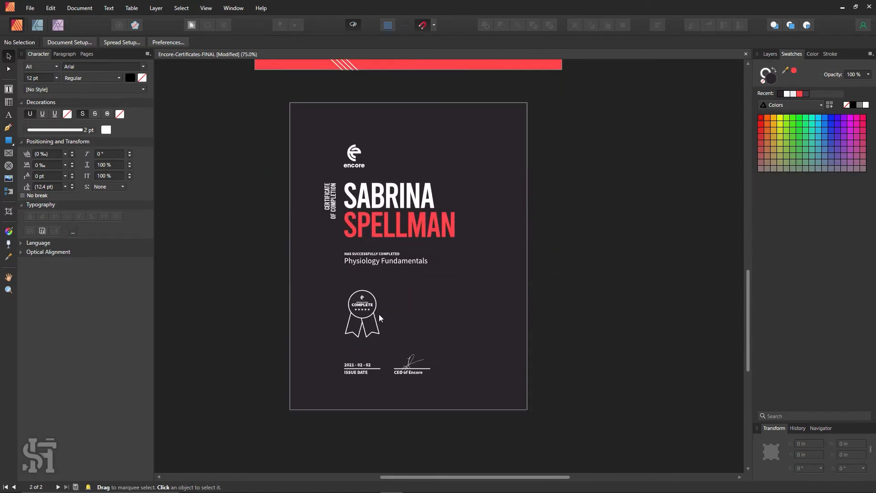
{"action": "mouse_move", "coordinate": [379, 314]}
{"action": "left_mouse_down"}
{"action": "mouse_move", "coordinate": [416, 317]}
{"action": "mouse_move", "coordinate": [499, 352]}
{"action": "mouse_move", "coordinate": [471, 339]}
{"action": "mouse_move", "coordinate": [477, 344]}
{"action": "left_mouse_up"}
{"action": "left_click", "coordinate": [353, 26]}
{"action": "left_click", "coordinate": [353, 25]}
{"action": "left_click", "coordinate": [601, 222]}
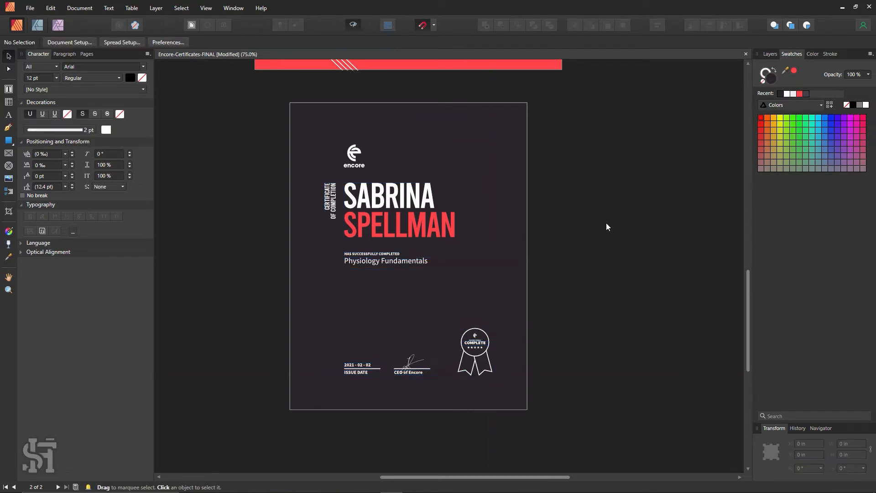
Compare the certificates on both pages, then move the outlined badge off page 2 and delete it
{"action": "scroll", "coordinate": [606, 226], "scroll_direction": "up", "scroll_amount": 5}
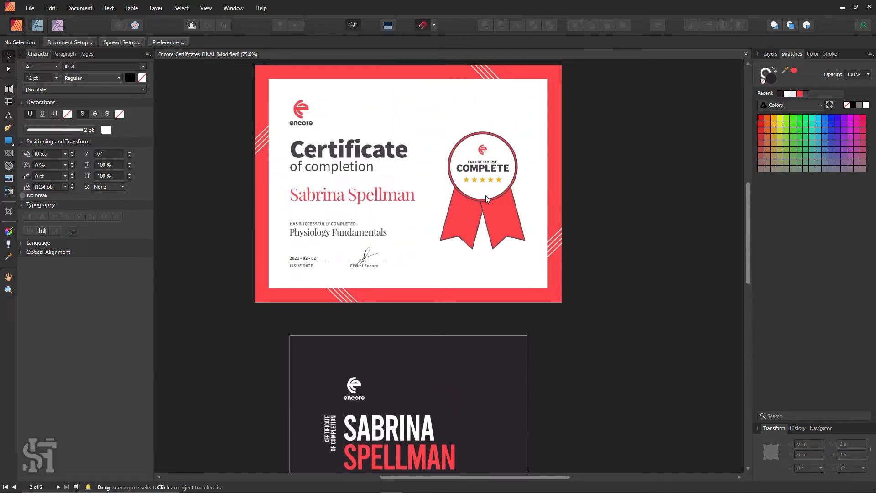
{"action": "scroll", "coordinate": [450, 219], "scroll_direction": "down", "scroll_amount": 4}
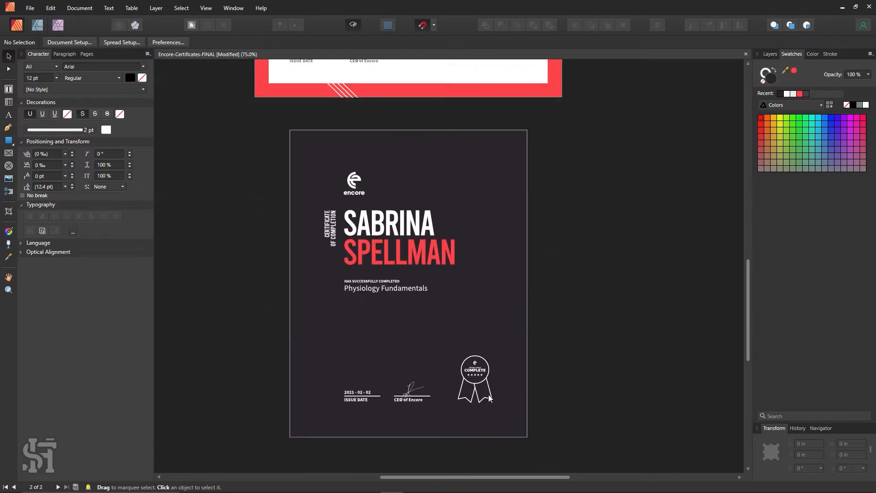
{"action": "left_click_drag", "start_coordinate": [489, 397], "coordinate": [653, 289]}
{"action": "left_click", "coordinate": [650, 333]}
{"action": "key", "text": "Delete"}
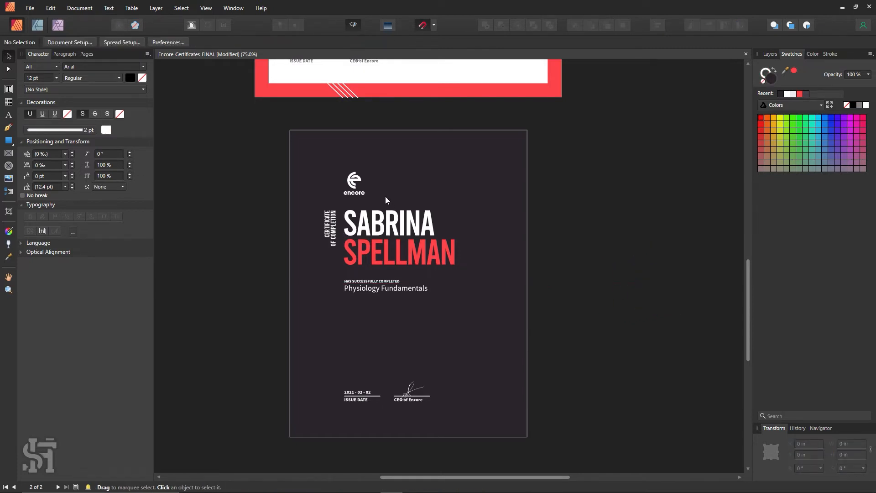
{"action": "scroll", "coordinate": [424, 234], "scroll_direction": "up", "scroll_amount": 3}
{"action": "scroll", "coordinate": [423, 234], "scroll_direction": "up", "scroll_amount": 3}
{"action": "left_click", "coordinate": [488, 128]}
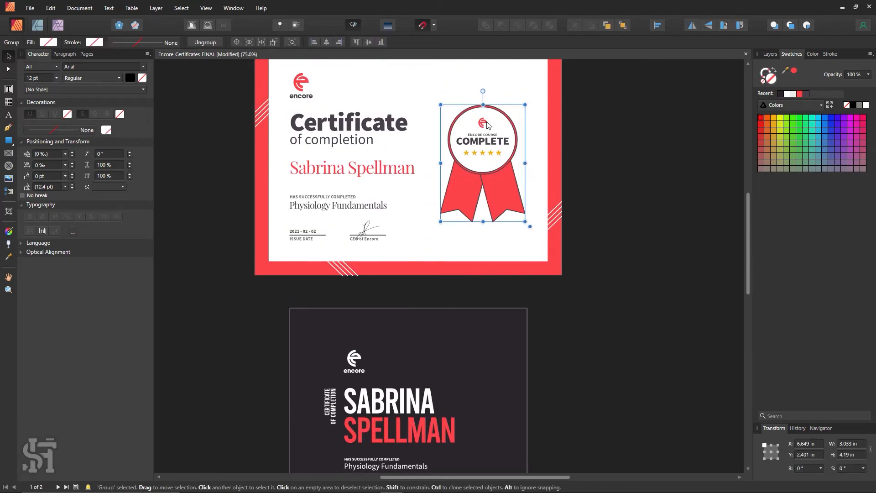
{"action": "scroll", "coordinate": [563, 319], "scroll_direction": "down", "scroll_amount": 4}
{"action": "left_click", "coordinate": [354, 238]}
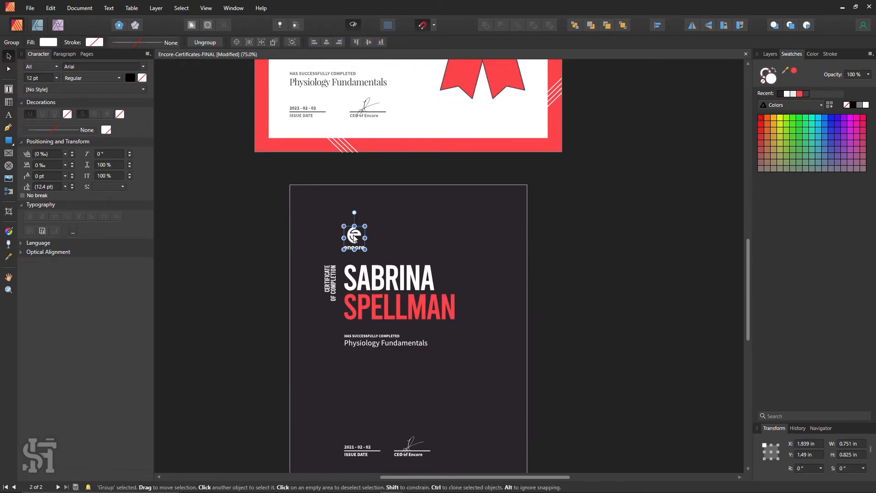
Place a copy of the white Encore logo below the course name and enlarge it to about 2.8 by 3 in
{"action": "left_click_drag", "start_coordinate": [355, 238], "coordinate": [362, 400]}
{"action": "scroll", "coordinate": [371, 392], "scroll_direction": "down", "scroll_amount": 3}
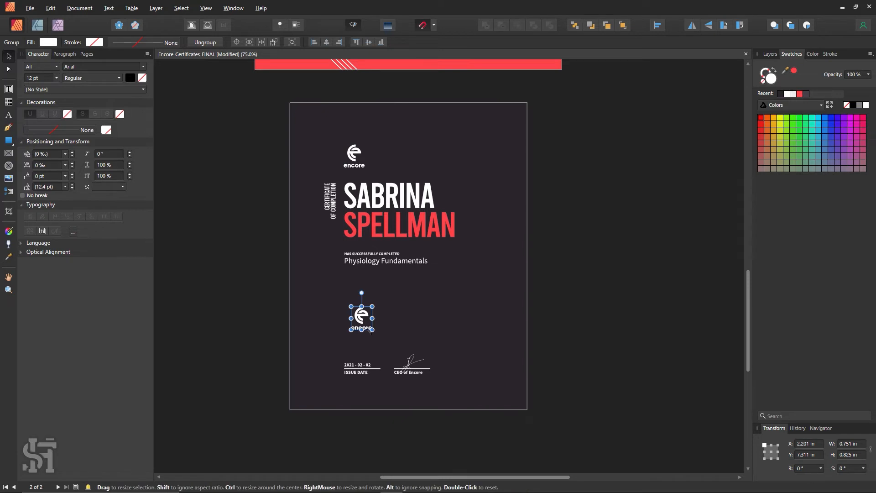
{"action": "mouse_move", "coordinate": [373, 329]}
{"action": "left_mouse_down"}
{"action": "mouse_move", "coordinate": [430, 389]}
{"action": "mouse_move", "coordinate": [415, 307]}
{"action": "mouse_move", "coordinate": [483, 289]}
{"action": "left_mouse_up"}
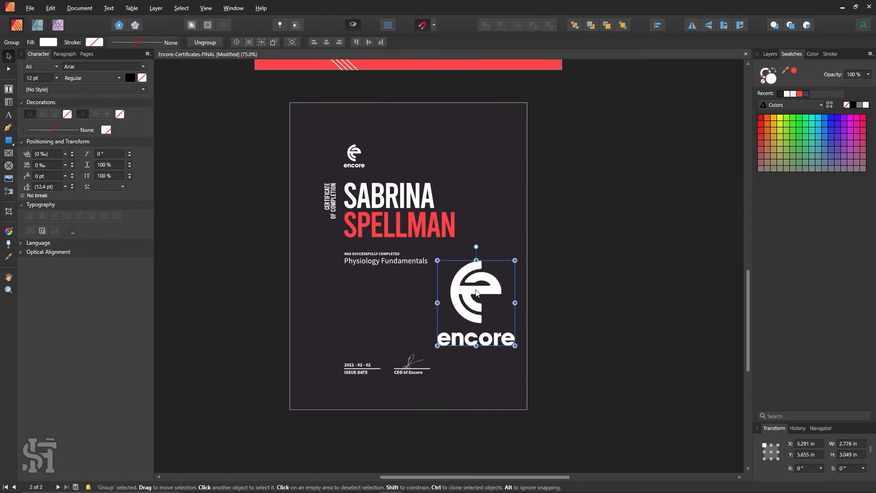
Delete the "encore" wordmark from the enlarged logo copy, keeping only its e mark
{"action": "double_click", "coordinate": [482, 288]}
{"action": "left_click", "coordinate": [478, 339]}
{"action": "left_click", "coordinate": [545, 339]}
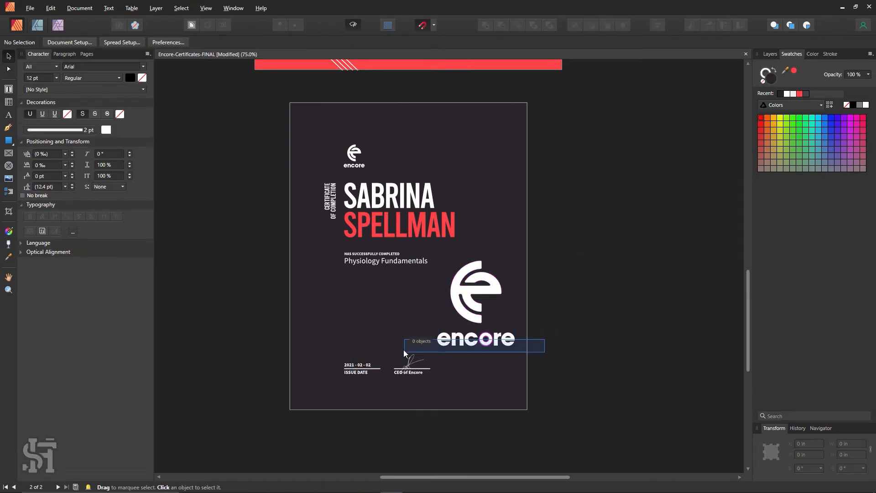
{"action": "left_click_drag", "start_coordinate": [545, 328], "coordinate": [431, 355]}
{"action": "left_click", "coordinate": [463, 340]}
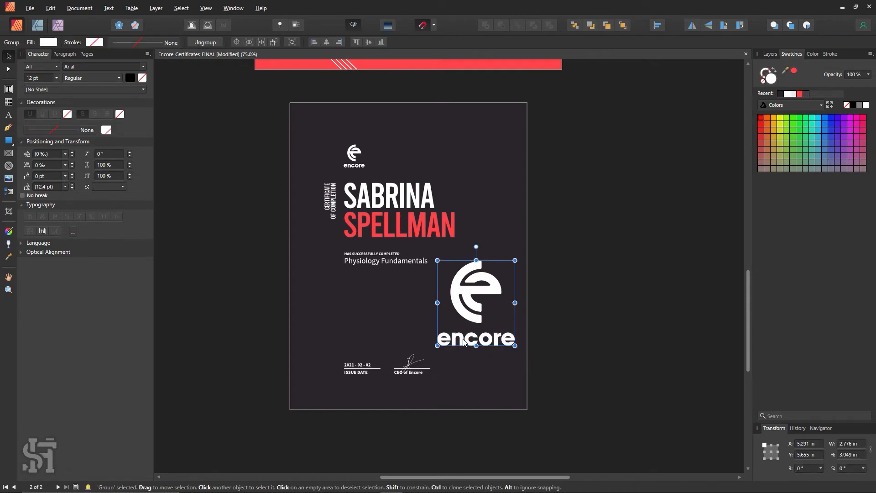
{"action": "left_click", "coordinate": [538, 352]}
{"action": "left_click_drag", "start_coordinate": [543, 323], "coordinate": [424, 349]}
{"action": "key", "text": "Delete"}
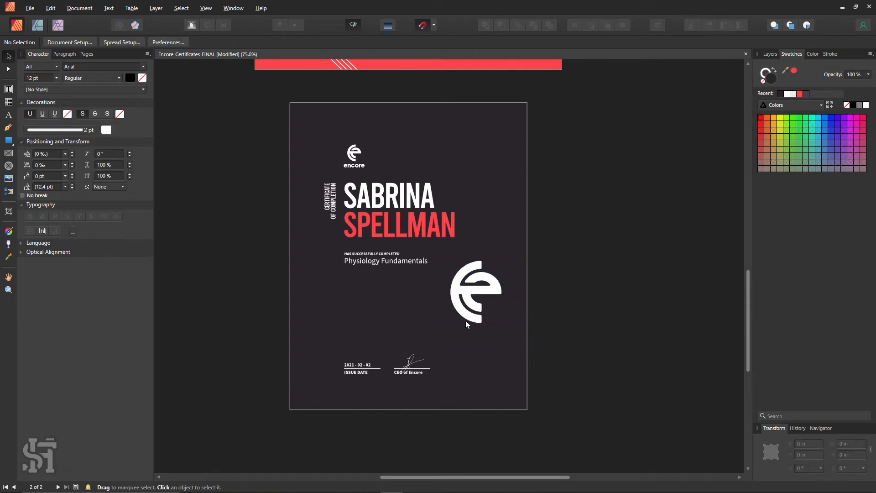
Move the e mark slightly down above the signature area and fill it with the certificate's red
{"action": "mouse_move", "coordinate": [466, 320]}
{"action": "left_mouse_down"}
{"action": "mouse_move", "coordinate": [440, 345]}
{"action": "mouse_move", "coordinate": [464, 337]}
{"action": "left_mouse_up"}
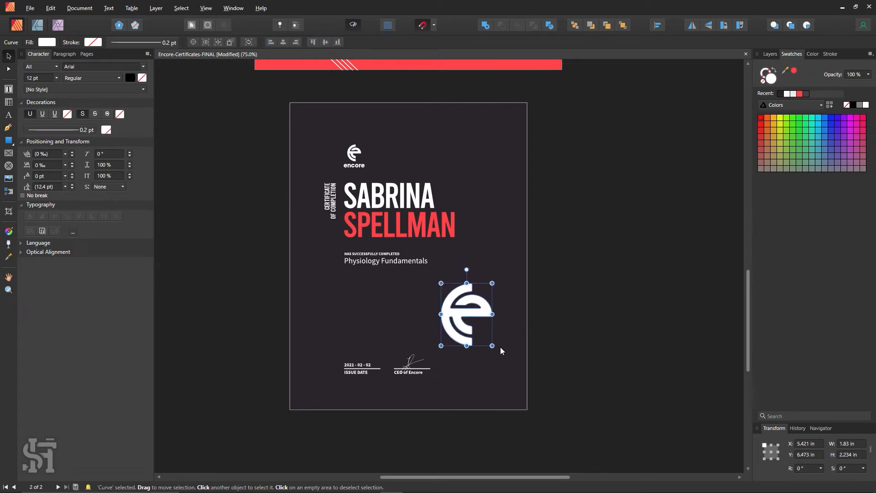
{"action": "left_click", "coordinate": [799, 94]}
{"action": "left_click", "coordinate": [628, 245]}
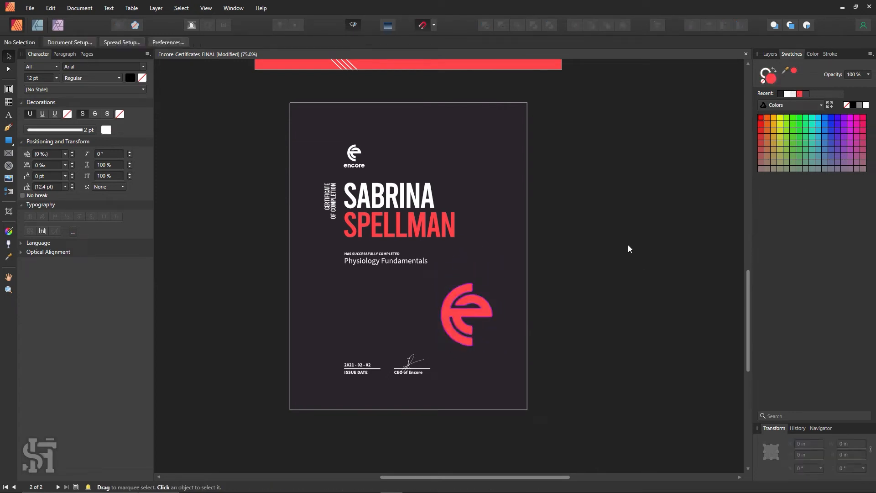
Enlarge the red e mark to about 8.3 by 10.2 in and position it across page 2, extending past the right page edge
{"action": "scroll", "coordinate": [525, 324], "scroll_direction": "up", "scroll_amount": 1}
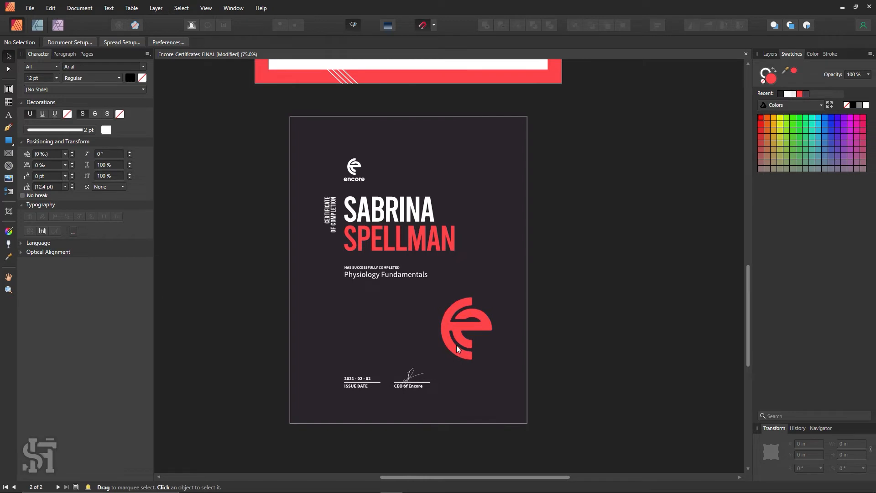
{"action": "left_click_drag", "start_coordinate": [457, 349], "coordinate": [348, 132]}
{"action": "left_click", "coordinate": [465, 327]}
{"action": "left_click", "coordinate": [378, 322]}
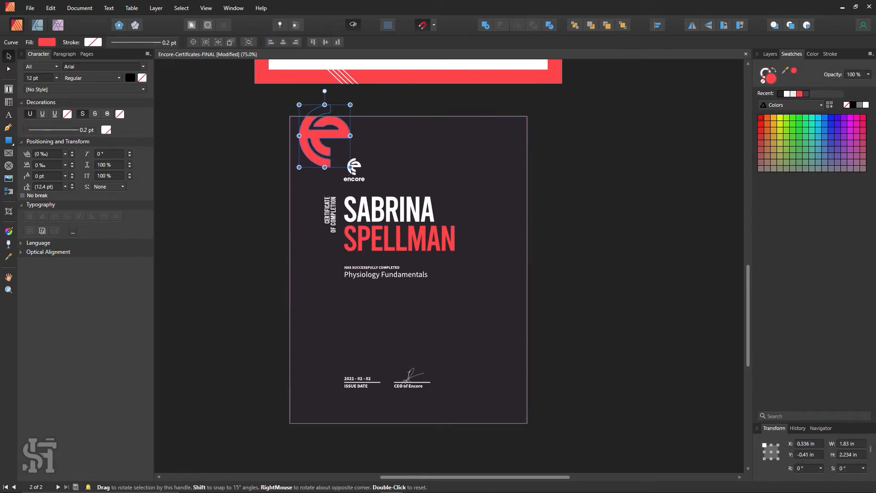
{"action": "left_click_drag", "start_coordinate": [350, 168], "coordinate": [529, 388]}
{"action": "left_click_drag", "start_coordinate": [479, 245], "coordinate": [485, 267]}
{"action": "left_click", "coordinate": [578, 306]}
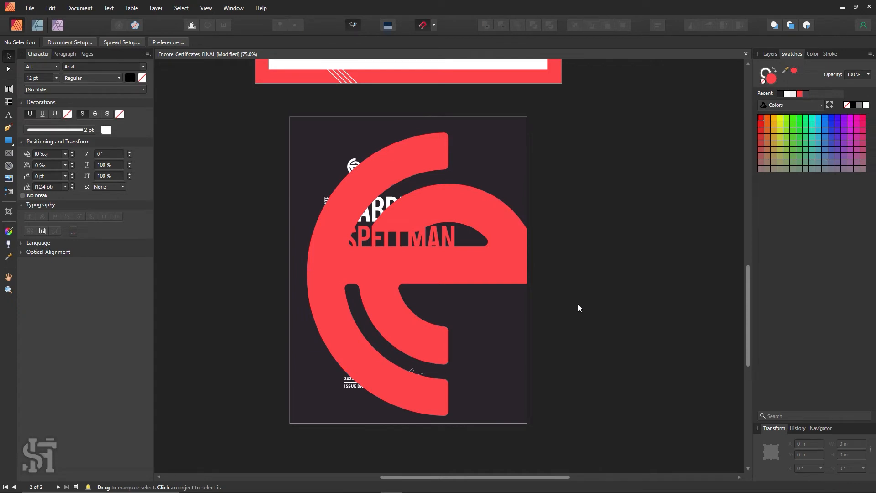
Send the large red e mark to the back of page 2 and select the dark background rectangle
{"action": "left_click", "coordinate": [453, 269]}
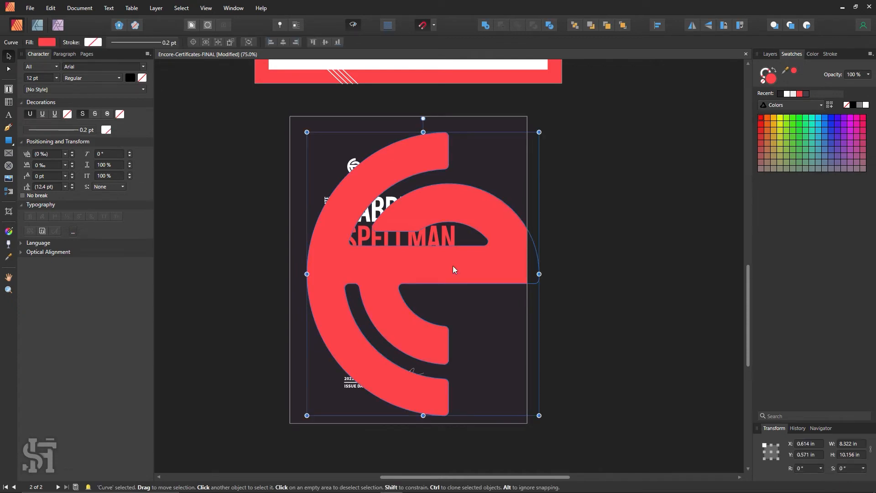
{"action": "key", "text": "ctrl+shift+["}
{"action": "left_click", "coordinate": [316, 154]}
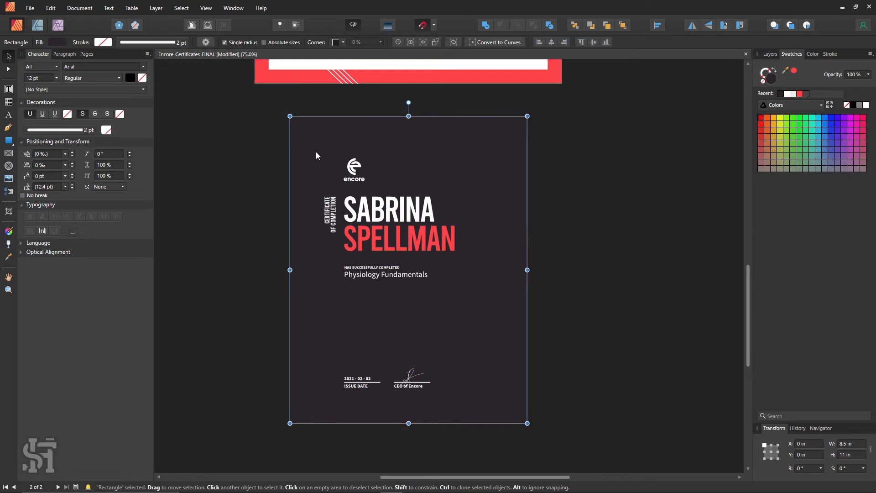
Send the dark background rectangle to the back and set the large red logo mark's opacity to 20%
{"action": "key", "text": "ctrl+shift+["}
{"action": "left_click", "coordinate": [215, 260]}
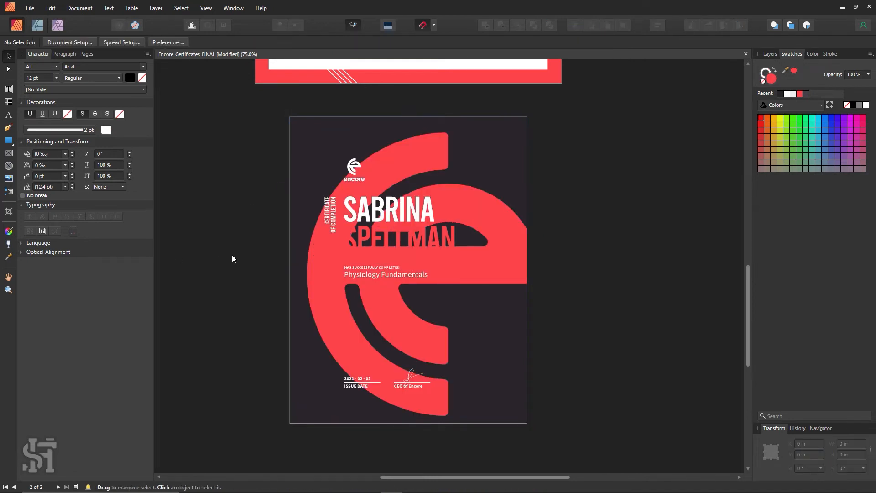
{"action": "left_click", "coordinate": [430, 159]}
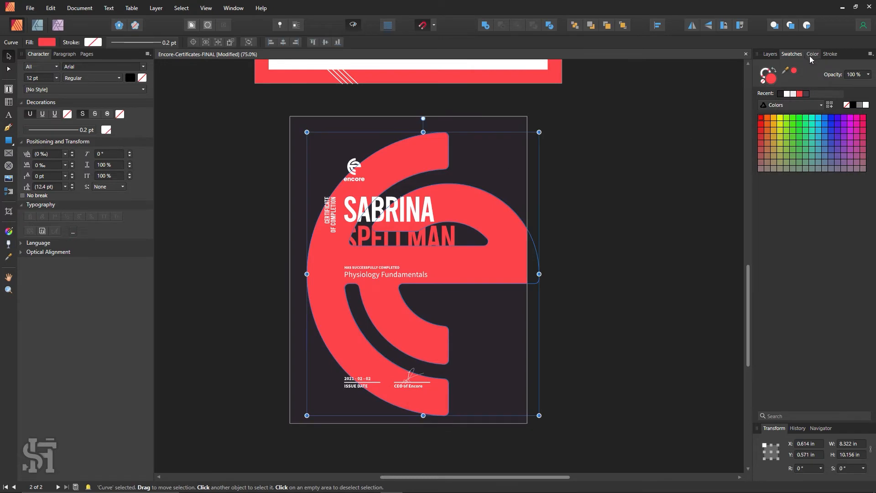
{"action": "left_click", "coordinate": [868, 74]}
{"action": "left_click_drag", "start_coordinate": [869, 85], "coordinate": [821, 86]}
{"action": "left_click", "coordinate": [857, 76]}
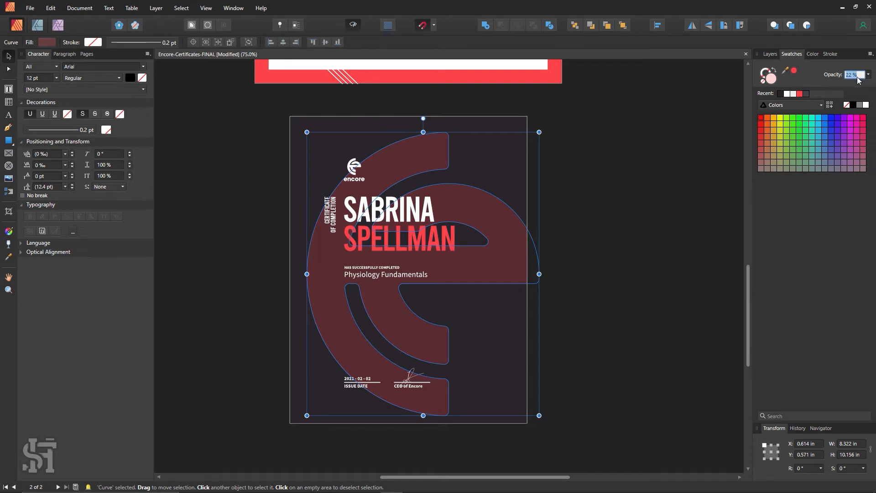
{"action": "type", "text": "20"}
{"action": "key", "text": "Return"}
{"action": "left_click", "coordinate": [549, 290]}
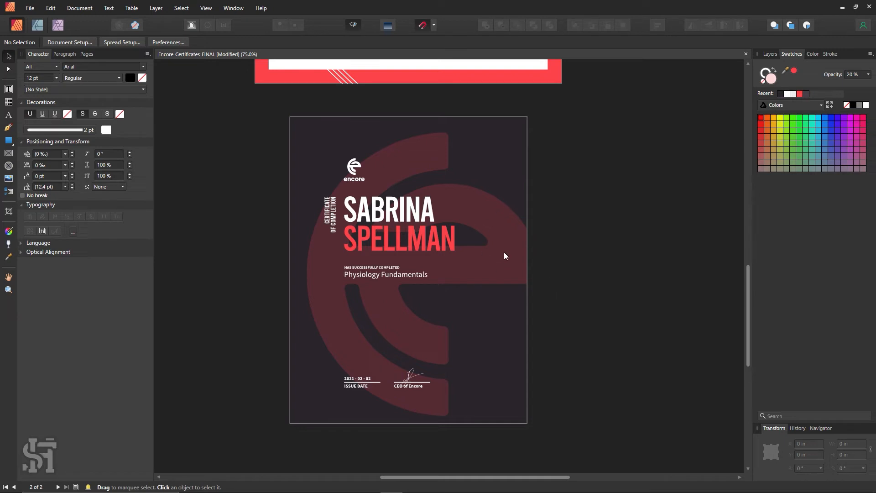
Enlarge the logo mark proportionally to about 9.55 × 11.65 in and shift it over the right half of the page
{"action": "left_click", "coordinate": [491, 259]}
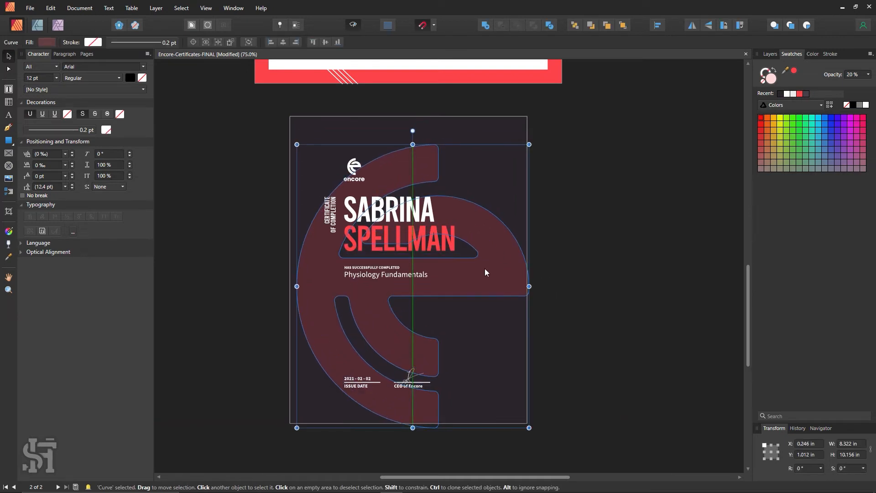
{"action": "left_click_drag", "start_coordinate": [530, 145], "coordinate": [569, 107]}
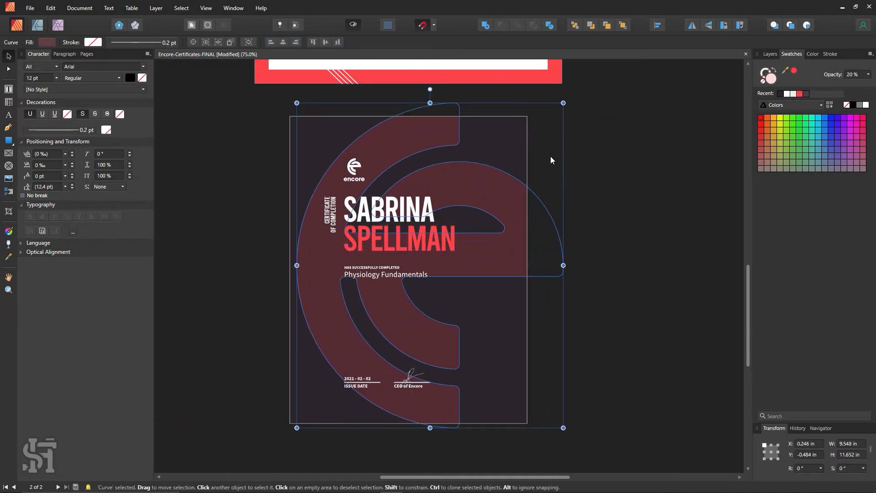
{"action": "left_click_drag", "start_coordinate": [506, 201], "coordinate": [570, 199]}
{"action": "left_click", "coordinate": [236, 278]}
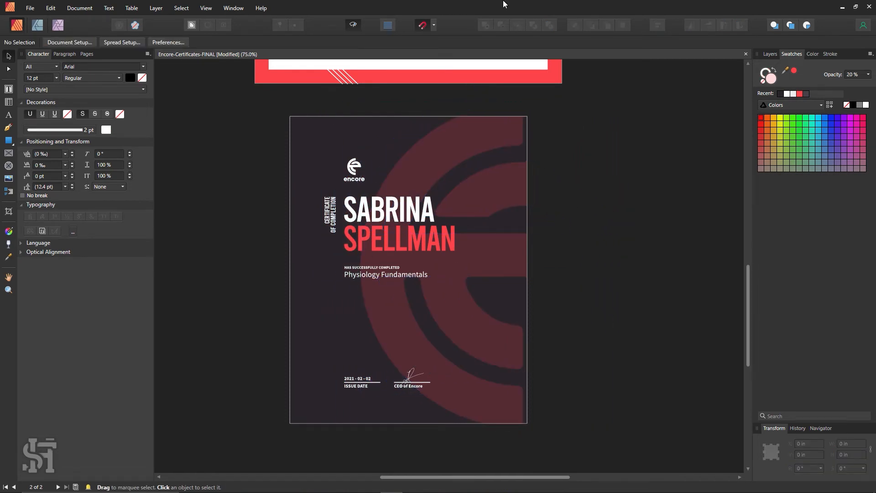
{"action": "left_click_drag", "start_coordinate": [510, 254], "coordinate": [521, 255]}
{"action": "left_click", "coordinate": [614, 317]}
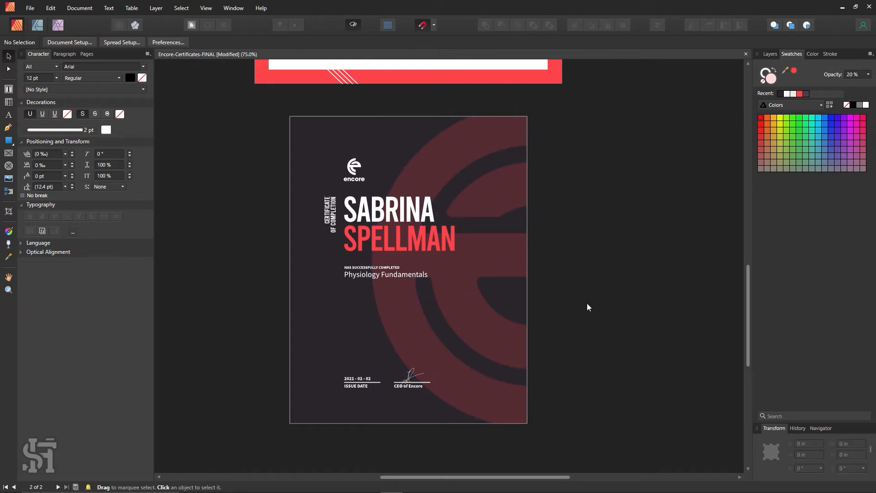
Try the logo mark against the page's left edge and return it to the right half at about X 3.16 in, Y -0.48 in
{"action": "left_click_drag", "start_coordinate": [434, 258], "coordinate": [325, 268]}
{"action": "left_click", "coordinate": [520, 273]}
{"action": "left_click", "coordinate": [605, 343]}
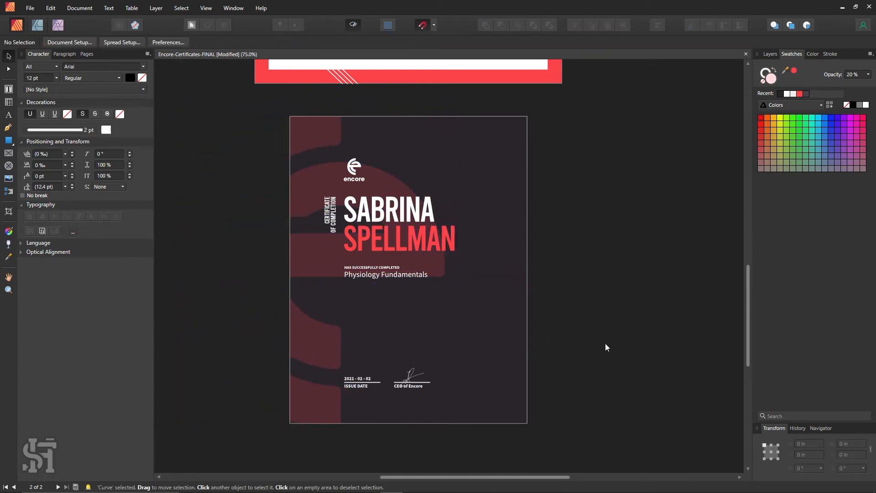
{"action": "left_click_drag", "start_coordinate": [363, 312], "coordinate": [512, 261]}
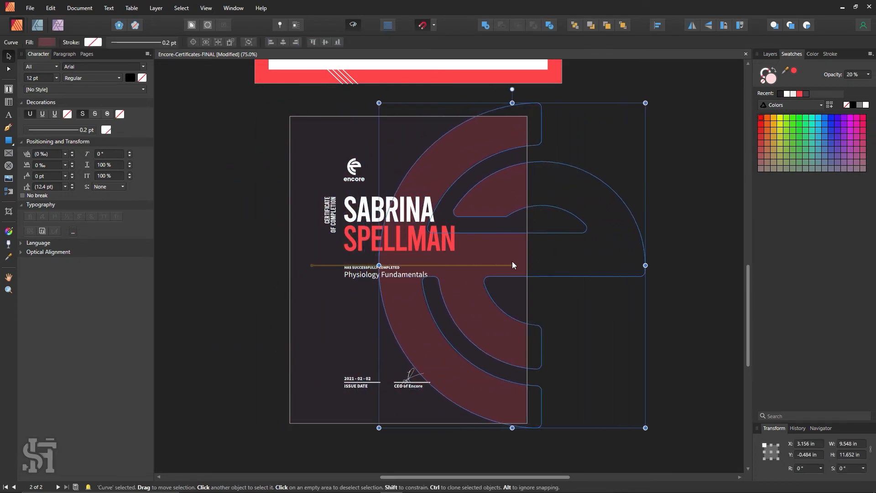
{"action": "left_click", "coordinate": [671, 344]}
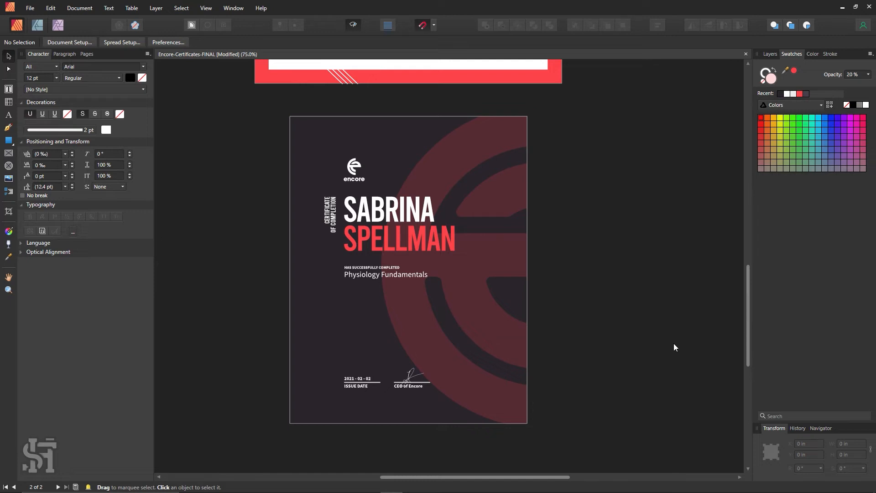
Try the logo mark over the page's upper-left area and further down toward its lower-left corner
{"action": "left_click_drag", "start_coordinate": [501, 350], "coordinate": [370, 294]}
{"action": "left_click", "coordinate": [542, 275]}
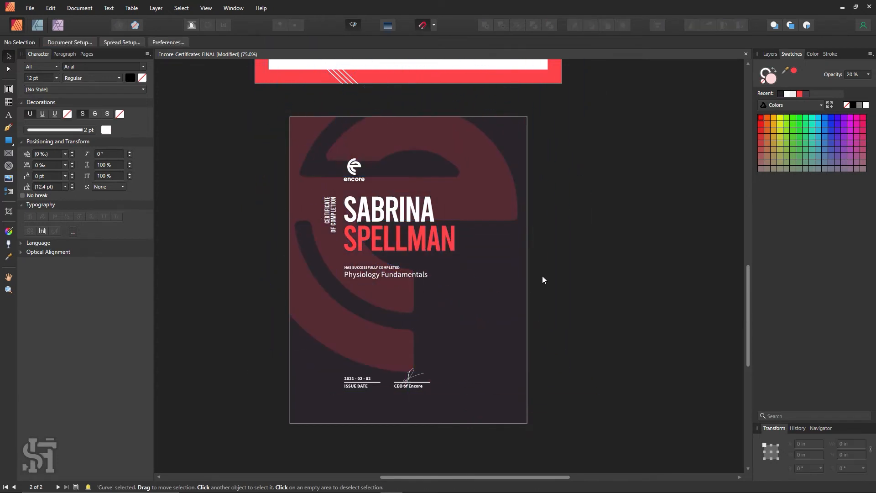
{"action": "left_click", "coordinate": [481, 207]}
{"action": "left_click", "coordinate": [565, 231]}
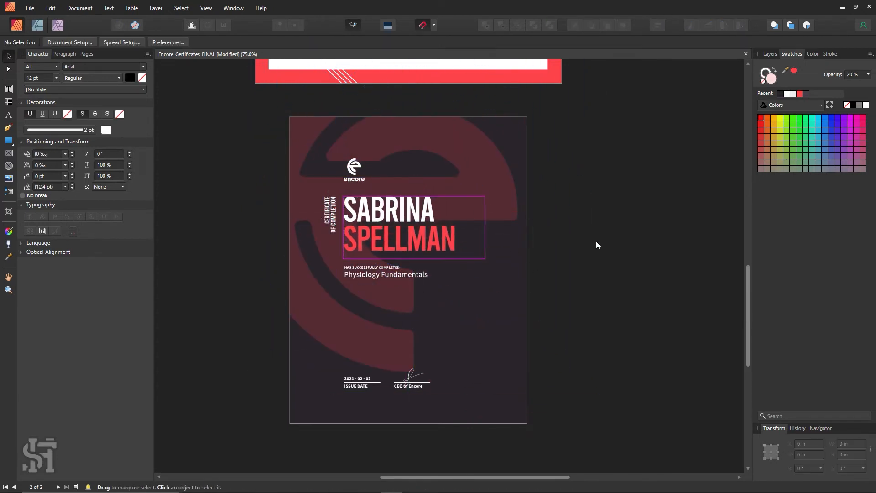
{"action": "left_click_drag", "start_coordinate": [486, 184], "coordinate": [444, 289]}
{"action": "left_click", "coordinate": [615, 233]}
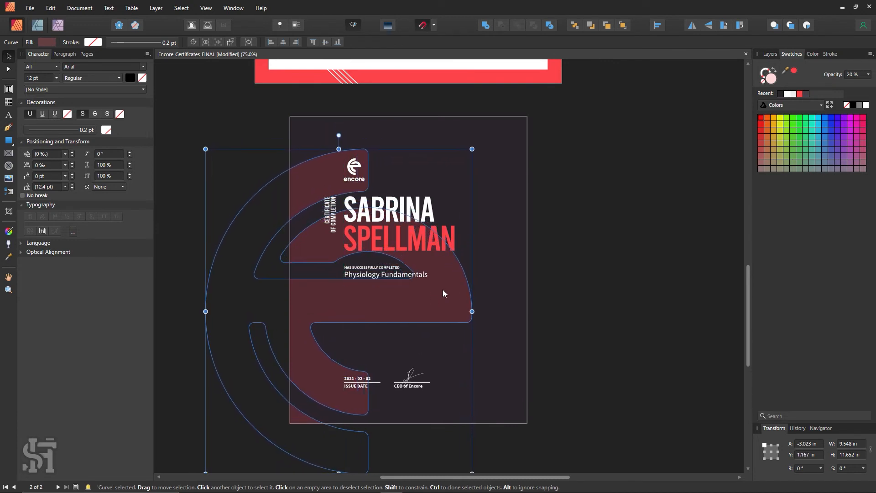
{"action": "left_click", "coordinate": [594, 303]}
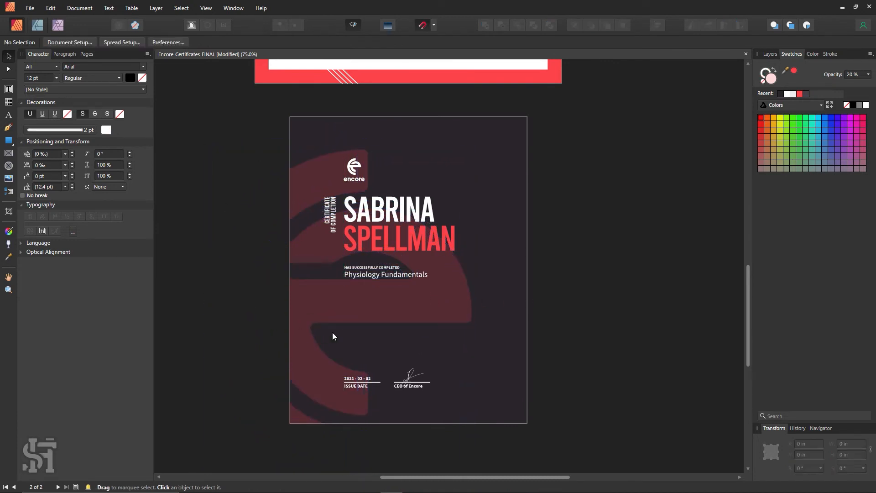
{"action": "left_click_drag", "start_coordinate": [312, 322], "coordinate": [318, 391]}
{"action": "left_click", "coordinate": [708, 358]}
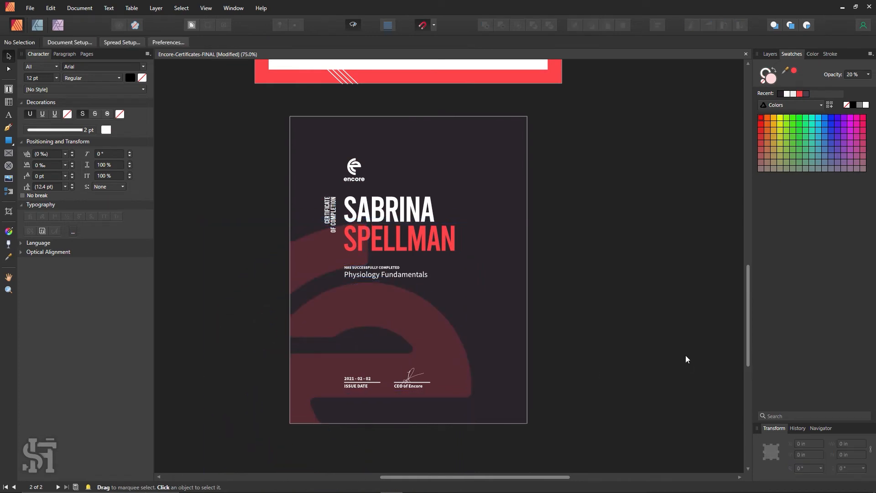
Reposition the logo mark over the page's left side at about X -1.96 in, Y -0.33 in and set its opacity to 15%
{"action": "left_click_drag", "start_coordinate": [440, 355], "coordinate": [469, 214]}
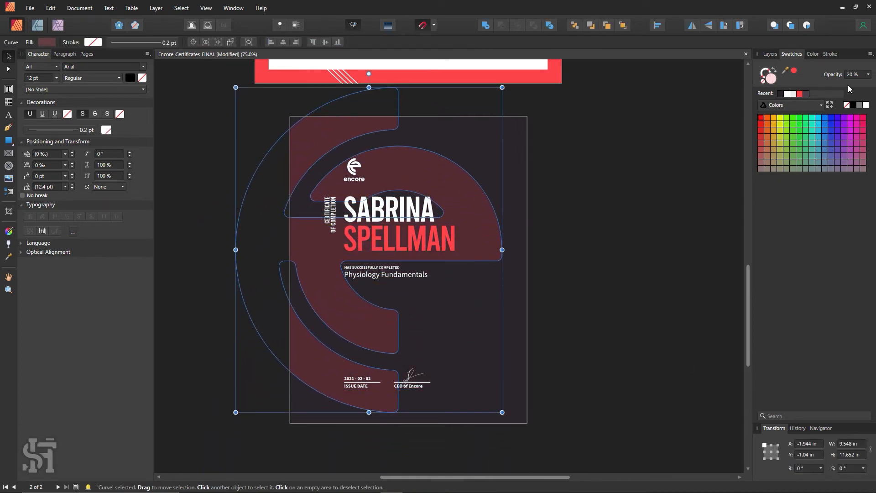
{"action": "left_click", "coordinate": [862, 74]}
{"action": "type", "text": "15"}
{"action": "key", "text": "Return"}
{"action": "left_click", "coordinate": [637, 316]}
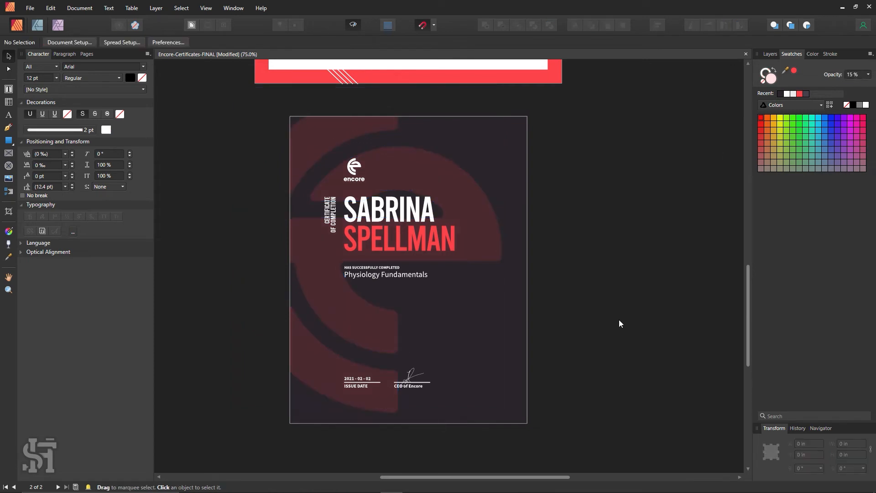
{"action": "left_click", "coordinate": [431, 164]}
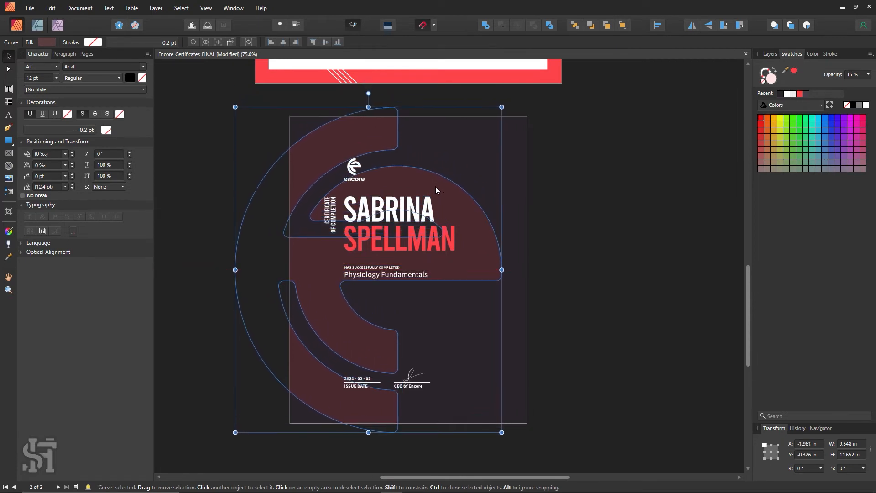
{"action": "left_click", "coordinate": [580, 224]}
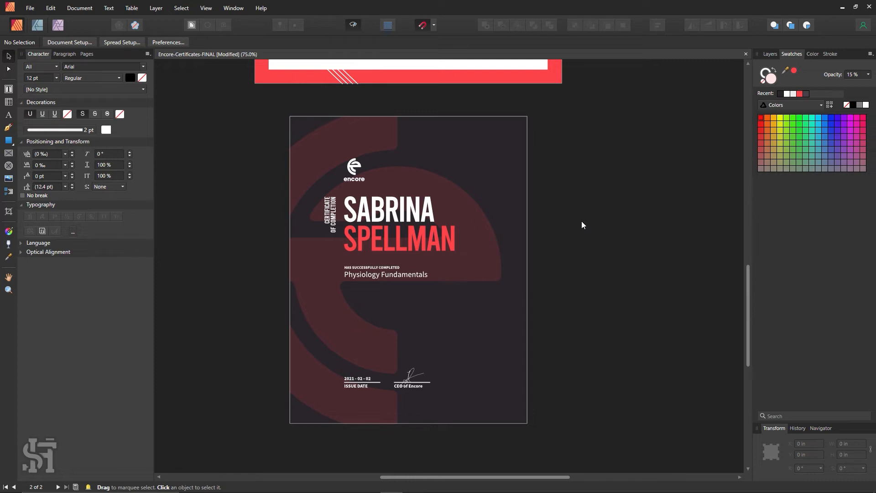
Move the logo mark so it bleeds off the page's right edge, at about X 4.02 in, Y -0.20 in
{"action": "left_click", "coordinate": [375, 135]}
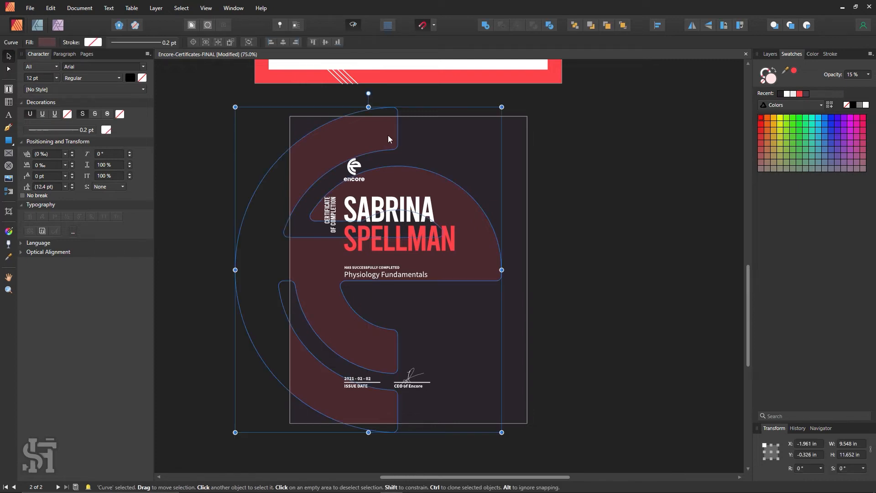
{"action": "left_click_drag", "start_coordinate": [388, 134], "coordinate": [584, 183]}
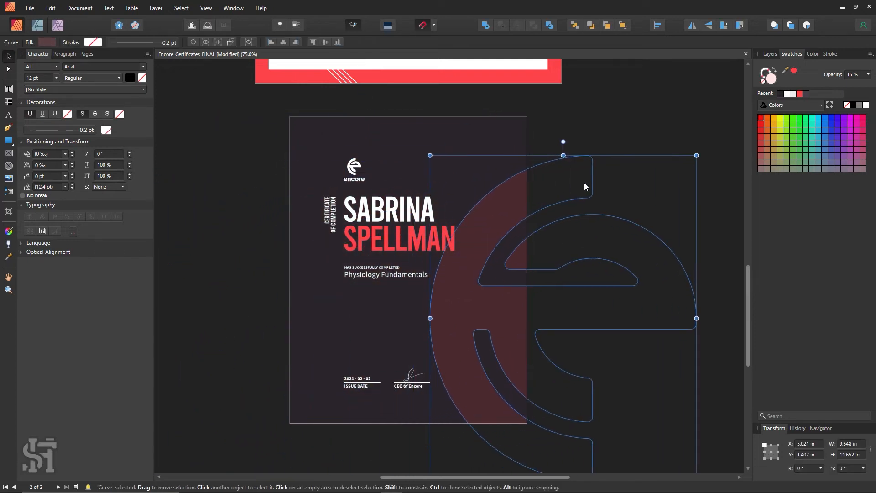
{"action": "left_click", "coordinate": [663, 114]}
{"action": "left_click_drag", "start_coordinate": [507, 319], "coordinate": [643, 261]}
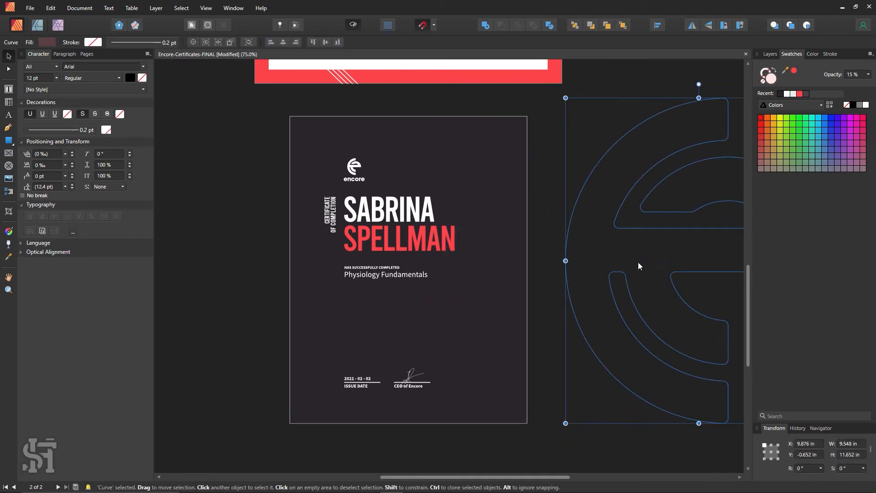
{"action": "left_click_drag", "start_coordinate": [575, 254], "coordinate": [391, 267]}
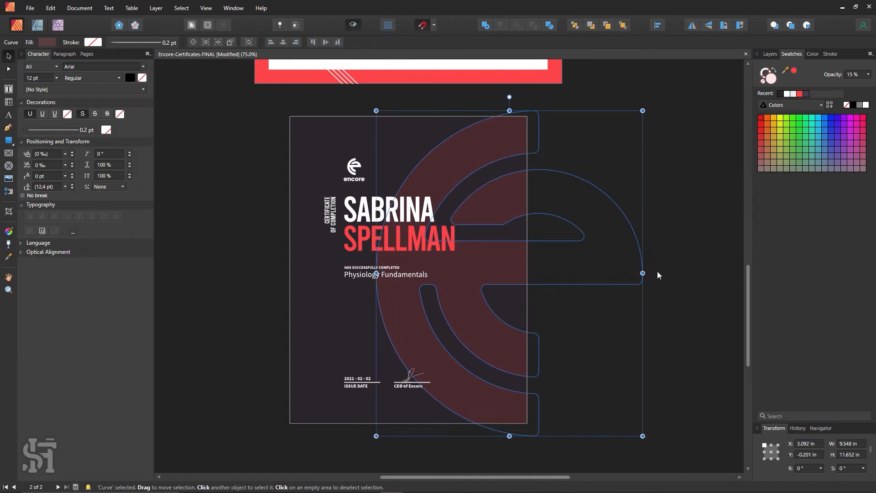
{"action": "left_click", "coordinate": [657, 271]}
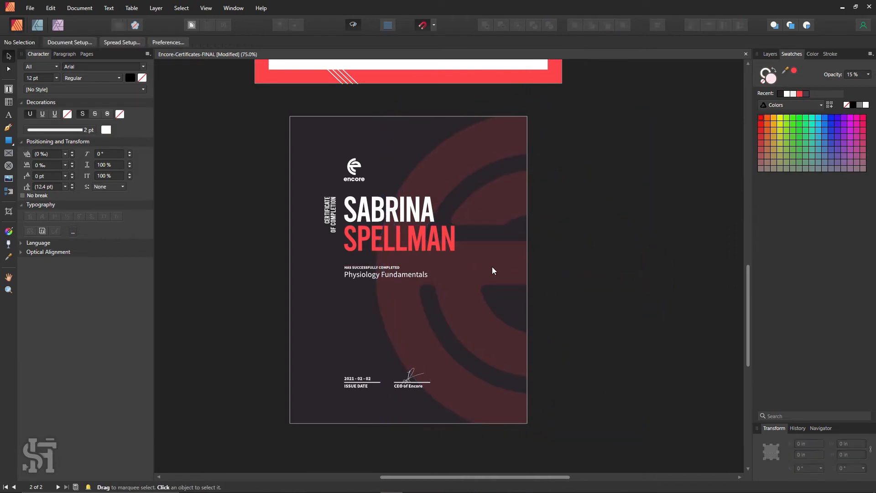
{"action": "left_click_drag", "start_coordinate": [491, 263], "coordinate": [516, 260]}
{"action": "left_click", "coordinate": [685, 335]}
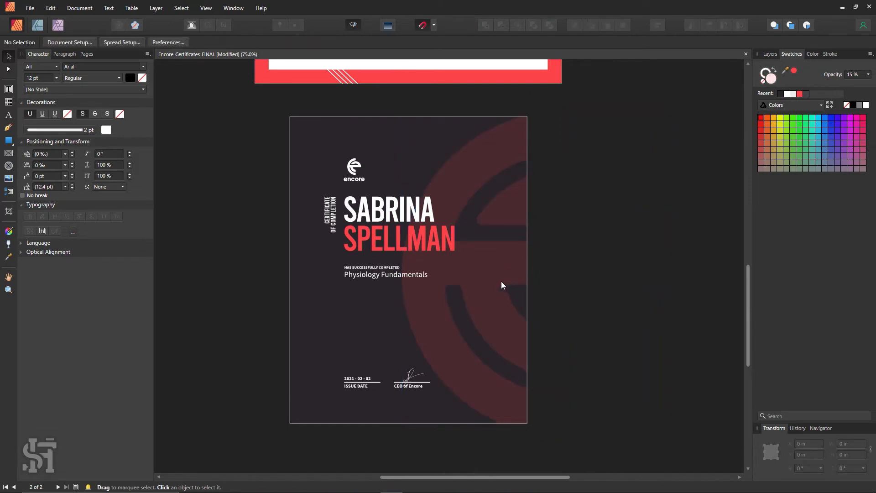
Try the logo mark rotated 180° and bleeding off the page's left edge
{"action": "left_click", "coordinate": [352, 275]}
{"action": "left_click", "coordinate": [612, 299]}
{"action": "left_click", "coordinate": [506, 265]}
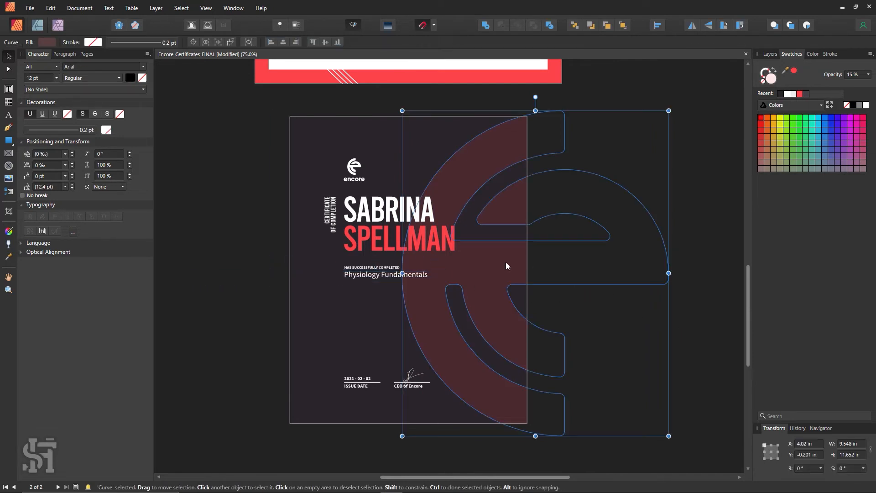
{"action": "left_click_drag", "start_coordinate": [676, 429], "coordinate": [371, 299]}
{"action": "left_click", "coordinate": [505, 352]}
{"action": "left_click", "coordinate": [641, 350]}
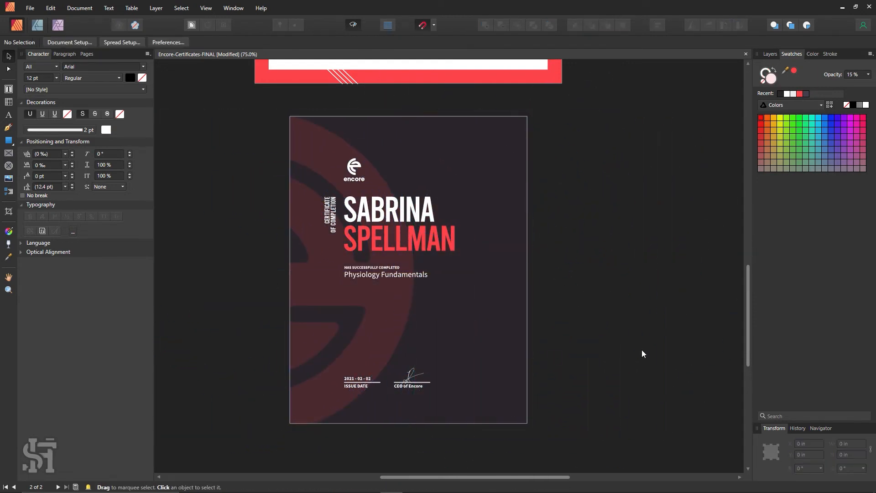
Undo the logo mark's move to the left edge and its 180° rotation
{"action": "key", "text": "ctrl+z"}
{"action": "key", "text": "ctrl+z"}
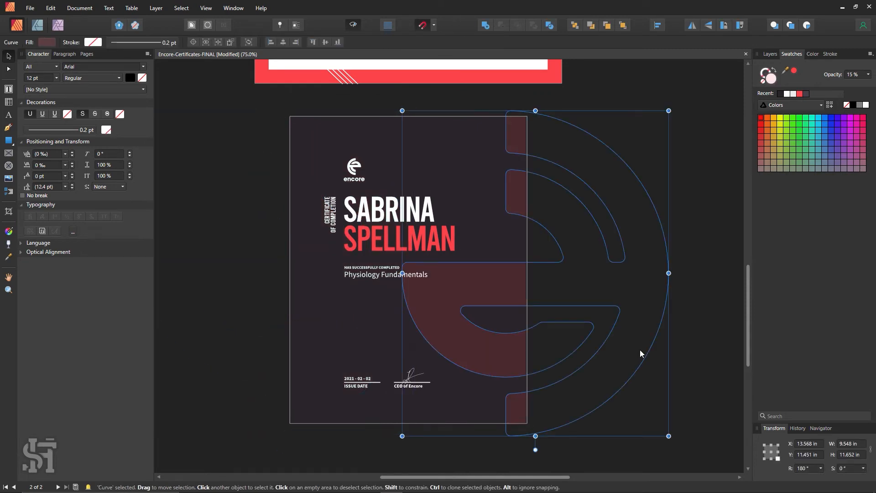
{"action": "left_click", "coordinate": [689, 353]}
{"action": "key", "text": "ctrl+z"}
{"action": "key", "text": "ctrl+z"}
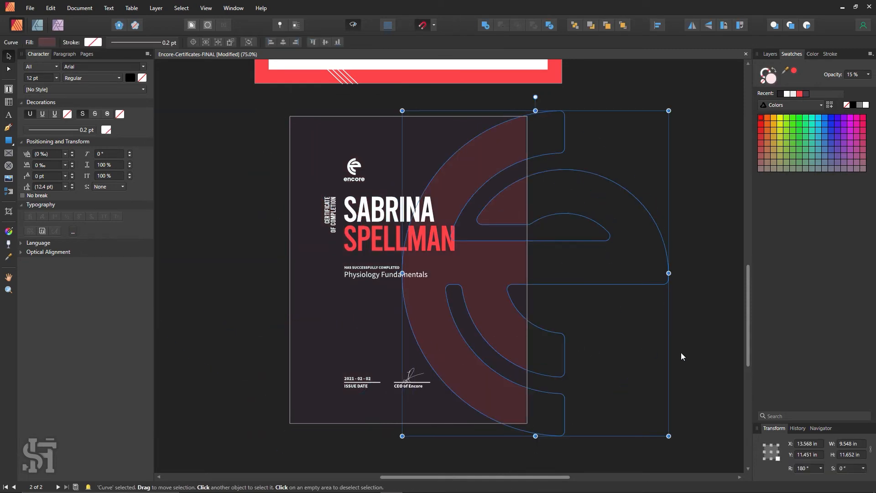
{"action": "key", "text": "ctrl+z"}
{"action": "key", "text": "ctrl+z"}
{"action": "left_click", "coordinate": [688, 316]}
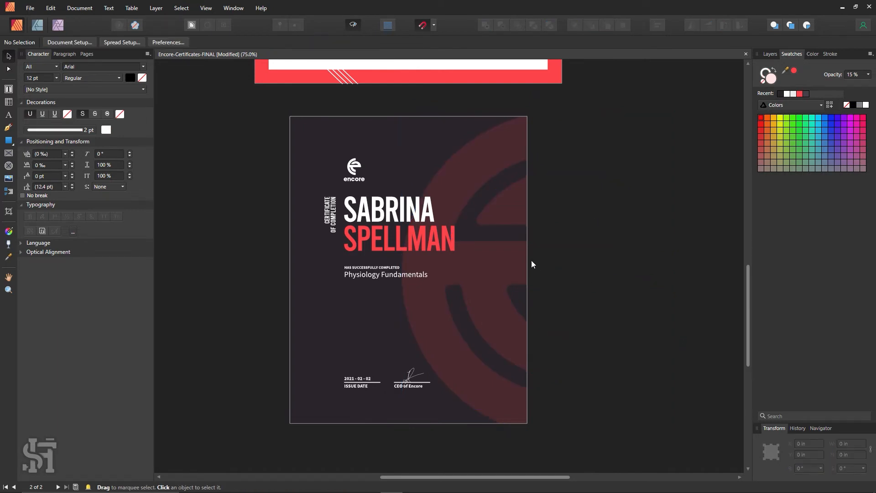
Move the logo mark to the page's lower left, bleeding off the edge, and scale it down to about 6.88 × 8.40 in
{"action": "left_click_drag", "start_coordinate": [480, 273], "coordinate": [293, 314]}
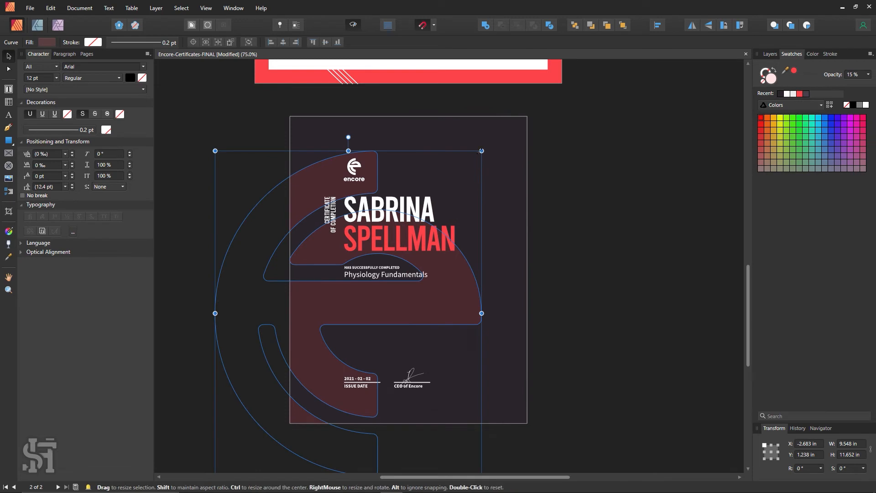
{"action": "left_click_drag", "start_coordinate": [481, 150], "coordinate": [416, 253]}
{"action": "left_click_drag", "start_coordinate": [400, 265], "coordinate": [400, 265]}
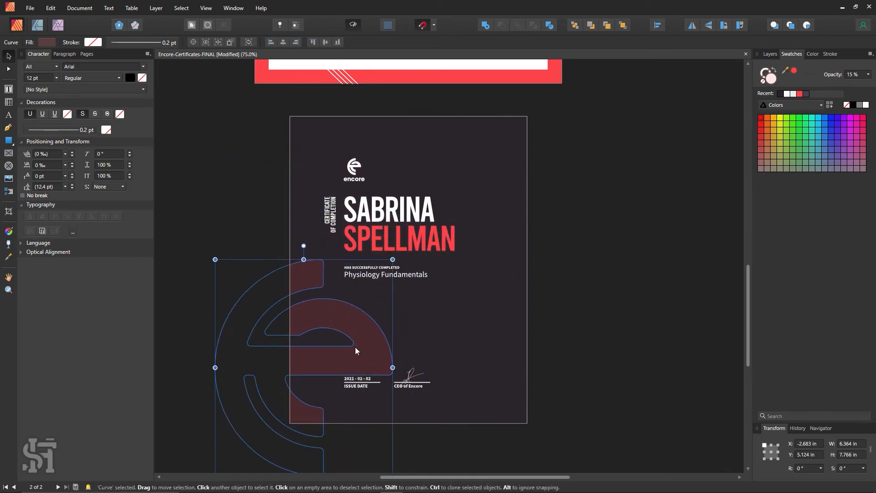
{"action": "left_click_drag", "start_coordinate": [355, 347], "coordinate": [375, 343]}
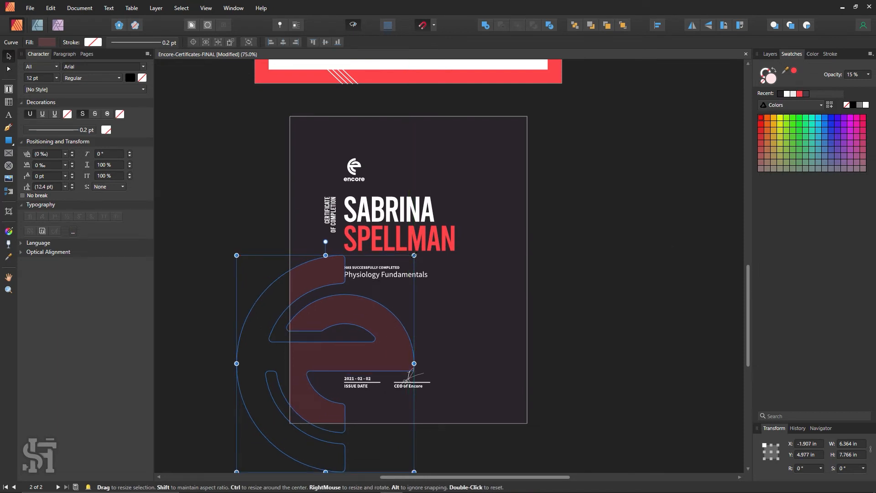
{"action": "left_click_drag", "start_coordinate": [414, 255], "coordinate": [429, 237]}
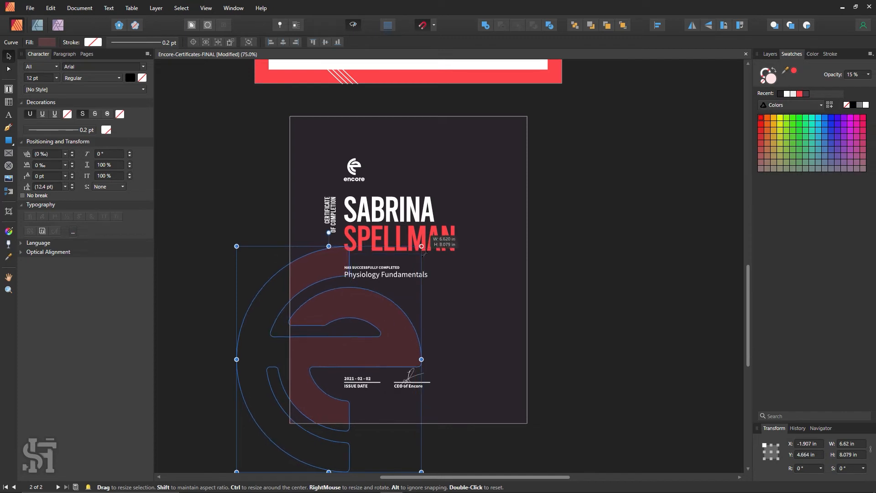
{"action": "left_click_drag", "start_coordinate": [407, 299], "coordinate": [383, 315]}
{"action": "mouse_move", "coordinate": [342, 277]}
{"action": "left_mouse_down"}
{"action": "mouse_move", "coordinate": [334, 278]}
{"action": "mouse_move", "coordinate": [352, 275]}
{"action": "mouse_move", "coordinate": [341, 279]}
{"action": "left_mouse_up"}
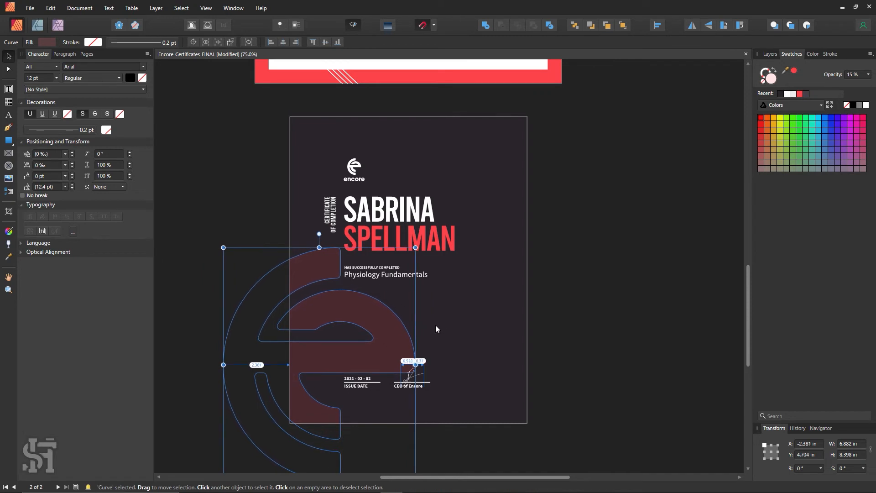
{"action": "left_click", "coordinate": [628, 345]}
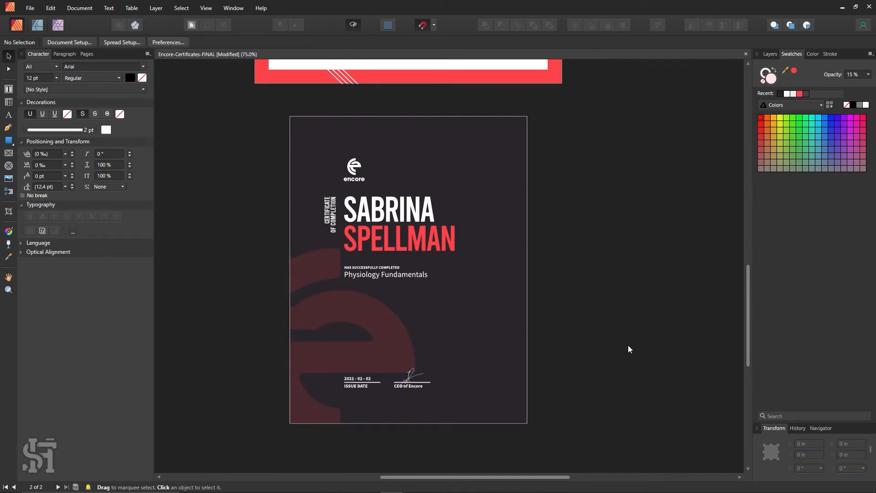
Shrink the logo mark slightly and raise it along the page's left edge so it sits above the issue date
{"action": "left_click", "coordinate": [406, 352]}
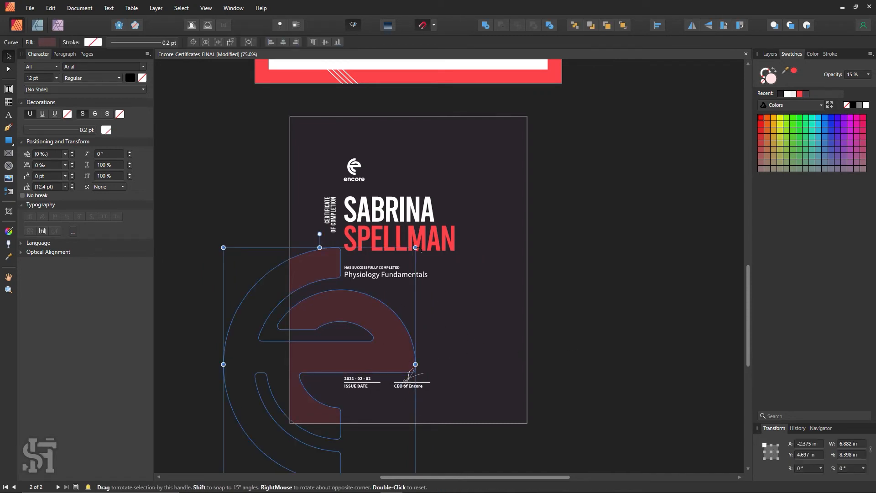
{"action": "left_click_drag", "start_coordinate": [412, 250], "coordinate": [401, 263]}
{"action": "left_click_drag", "start_coordinate": [379, 358], "coordinate": [385, 321]}
{"action": "left_click", "coordinate": [550, 338]}
{"action": "left_click", "coordinate": [417, 342]}
{"action": "left_click", "coordinate": [567, 318]}
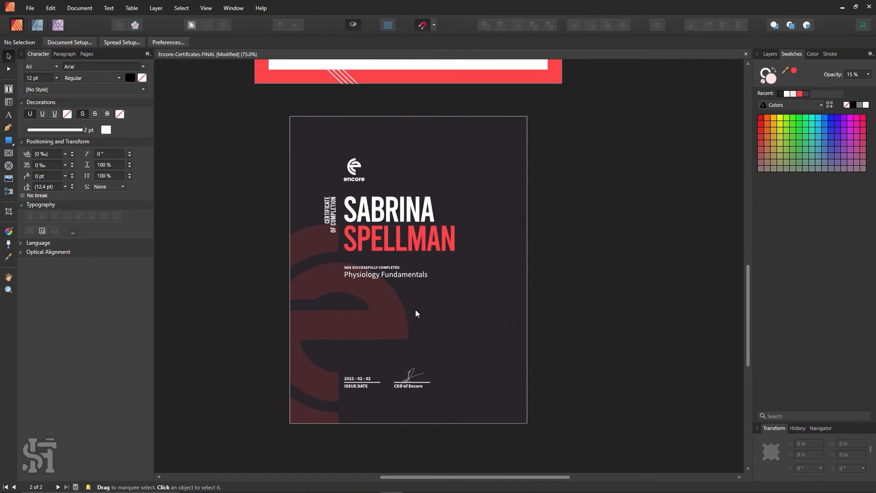
Try enlarging the logo mark to about 8.42 × 10.28 in and lowering it to about X -3.42 in, Y 4.66 in
{"action": "left_click", "coordinate": [396, 304]}
{"action": "left_click_drag", "start_coordinate": [409, 222], "coordinate": [465, 154]}
{"action": "left_click_drag", "start_coordinate": [424, 279], "coordinate": [391, 366]}
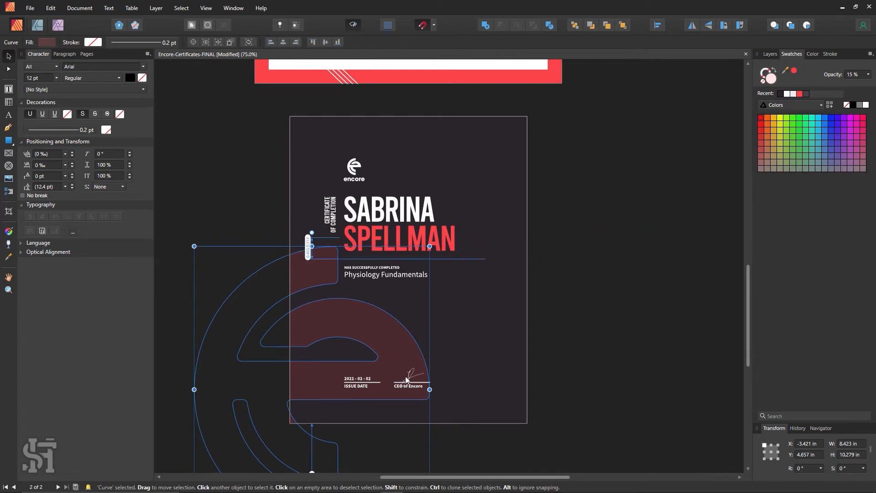
{"action": "left_click", "coordinate": [595, 385]}
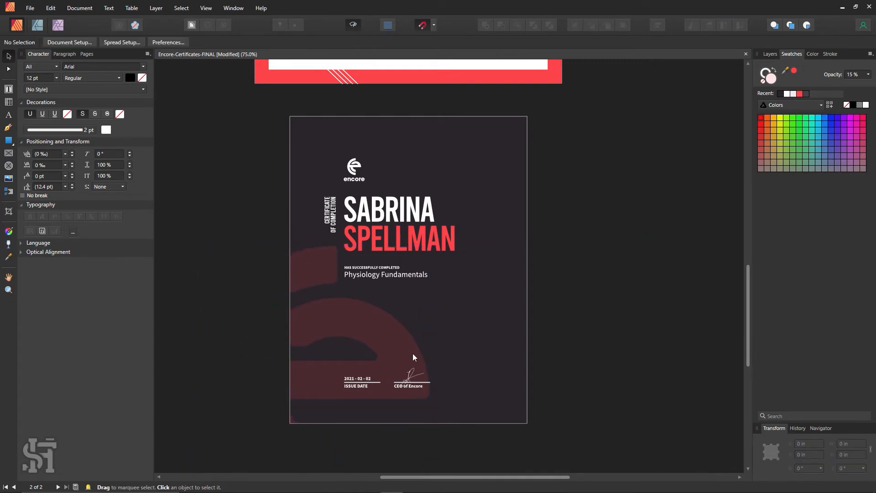
Scale the logo mark down to about 6.01 × 7.34 in and place it at about X -2.07 in, Y 4.94 in
{"action": "left_click", "coordinate": [393, 337]}
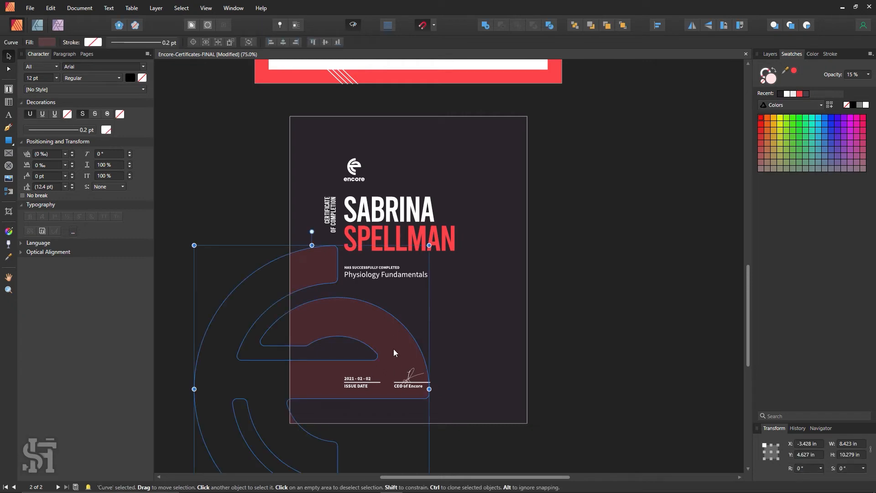
{"action": "left_click_drag", "start_coordinate": [429, 245], "coordinate": [378, 306]}
{"action": "left_click_drag", "start_coordinate": [354, 350], "coordinate": [366, 287]}
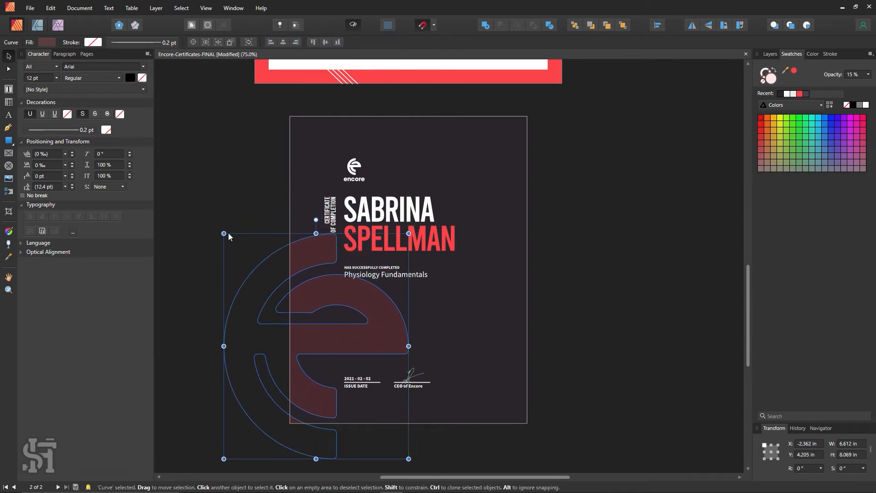
{"action": "left_click_drag", "start_coordinate": [229, 236], "coordinate": [249, 249]}
{"action": "left_click_drag", "start_coordinate": [373, 343], "coordinate": [364, 343]}
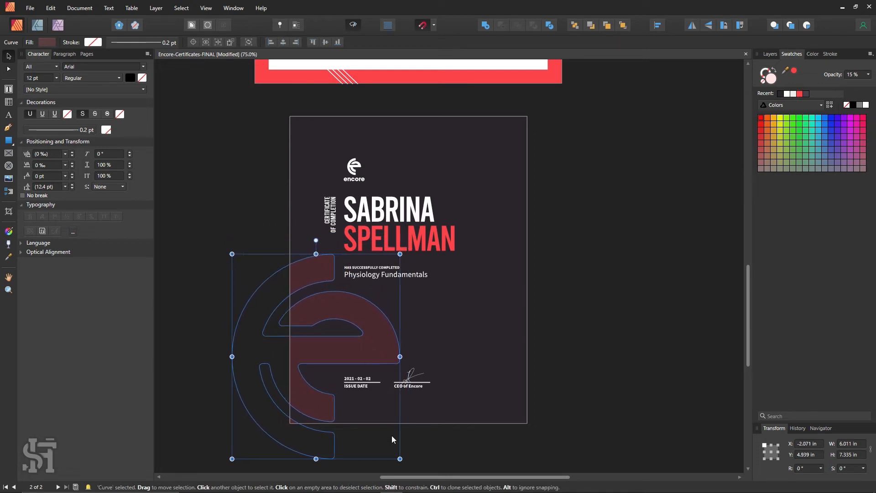
Enlarge the logo mark to about 6.19 × 7.56 in and shift it to about X -2.14 in, Y 4.94 in
{"action": "left_click_drag", "start_coordinate": [400, 458], "coordinate": [404, 462]}
{"action": "left_click", "coordinate": [647, 361]}
{"action": "left_click_drag", "start_coordinate": [400, 348], "coordinate": [411, 349]}
{"action": "left_click", "coordinate": [565, 380]}
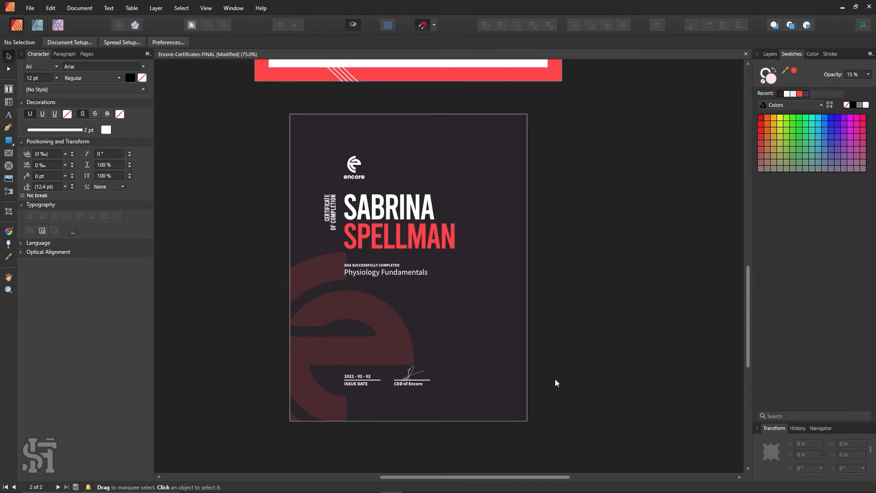
{"action": "left_click_drag", "start_coordinate": [395, 340], "coordinate": [383, 340]}
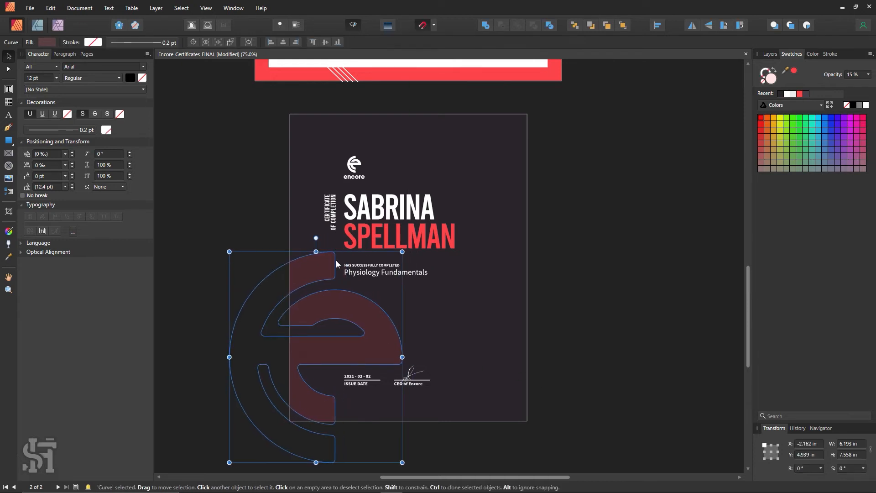
{"action": "left_click_drag", "start_coordinate": [334, 252], "coordinate": [333, 251]}
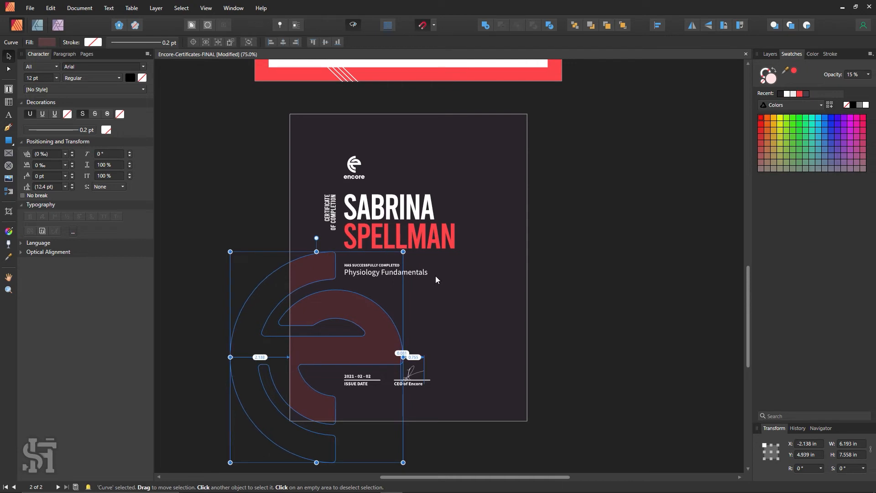
{"action": "left_click", "coordinate": [564, 338]}
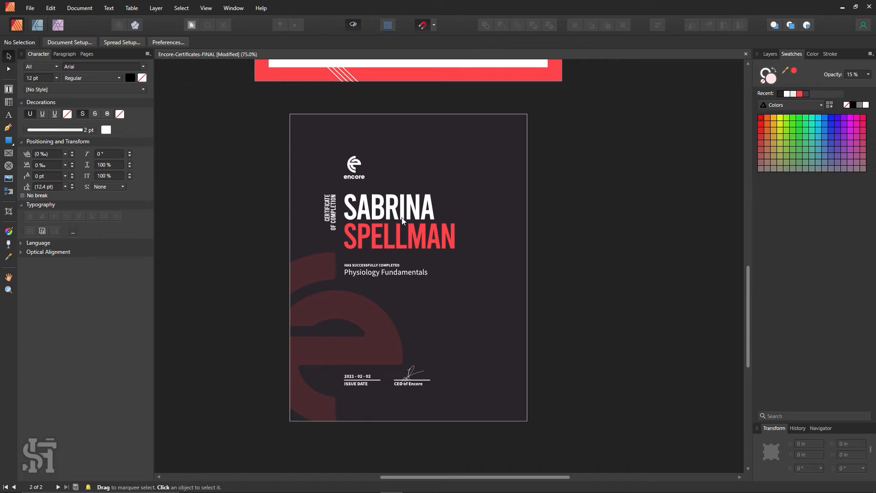
Nudge the logo mark up to about Y 4.82 in and enlarge it slightly to about 6.27 × 7.65 in
{"action": "left_click", "coordinate": [325, 254]}
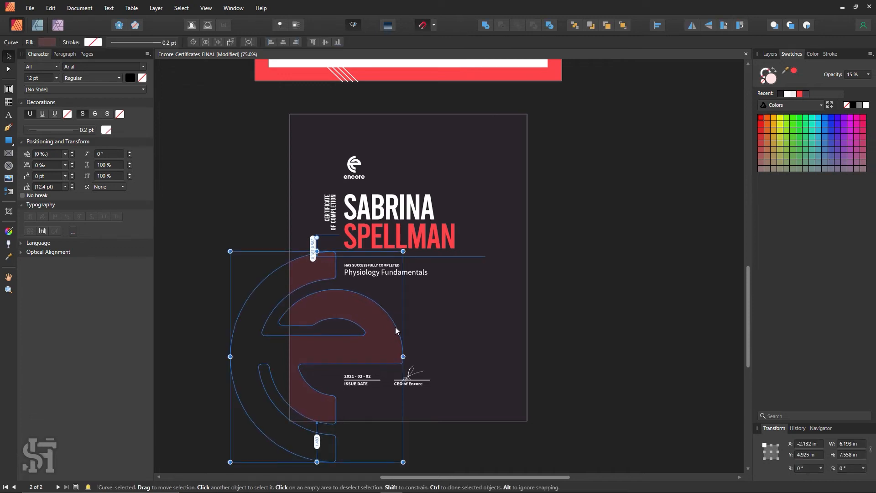
{"action": "key", "text": "Up"}
{"action": "key", "text": "Up"}
{"action": "key", "text": "Up"}
{"action": "key", "text": "Up"}
{"action": "key", "text": "Up"}
{"action": "key", "text": "Up"}
{"action": "key", "text": "Up"}
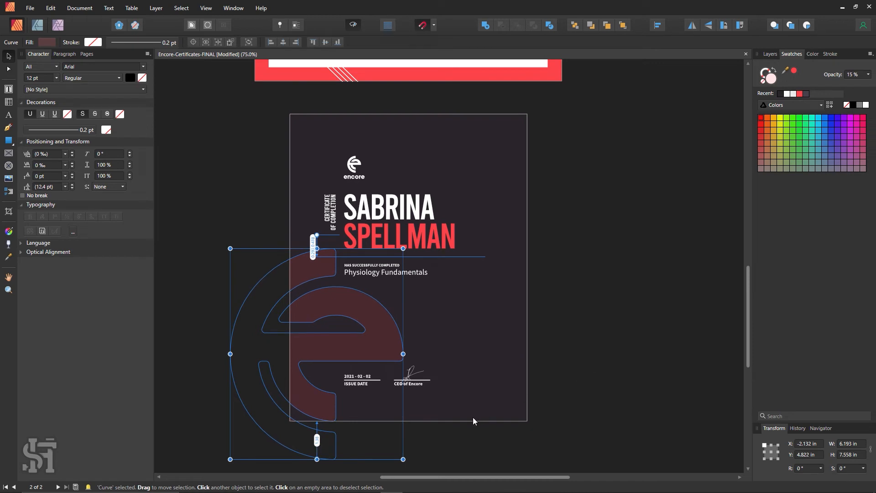
{"action": "key", "text": "Up"}
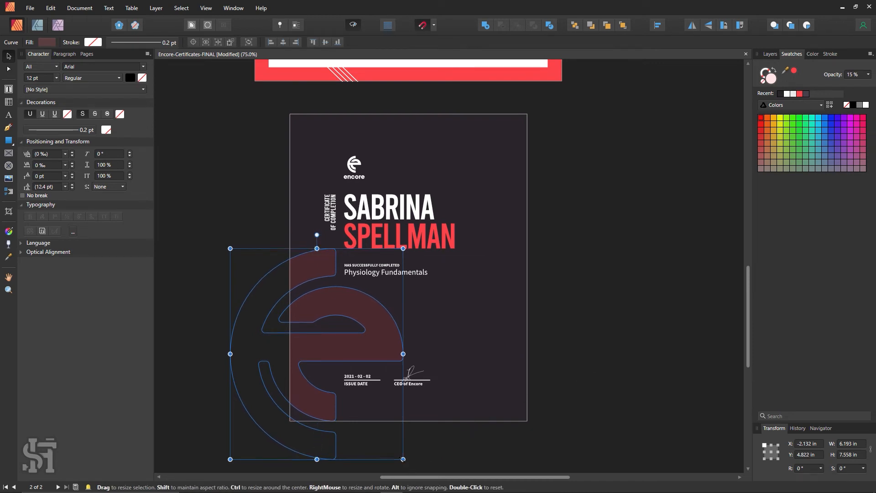
{"action": "left_click", "coordinate": [605, 379]}
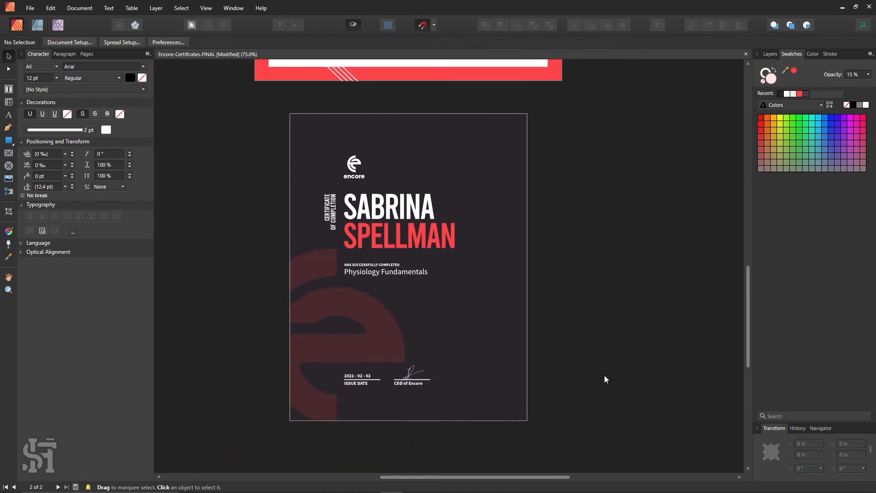
Set the logo mark's opacity to 25%
{"action": "left_click", "coordinate": [329, 273]}
{"action": "left_click", "coordinate": [530, 244]}
{"action": "left_click", "coordinate": [363, 338]}
{"action": "left_click", "coordinate": [859, 74]}
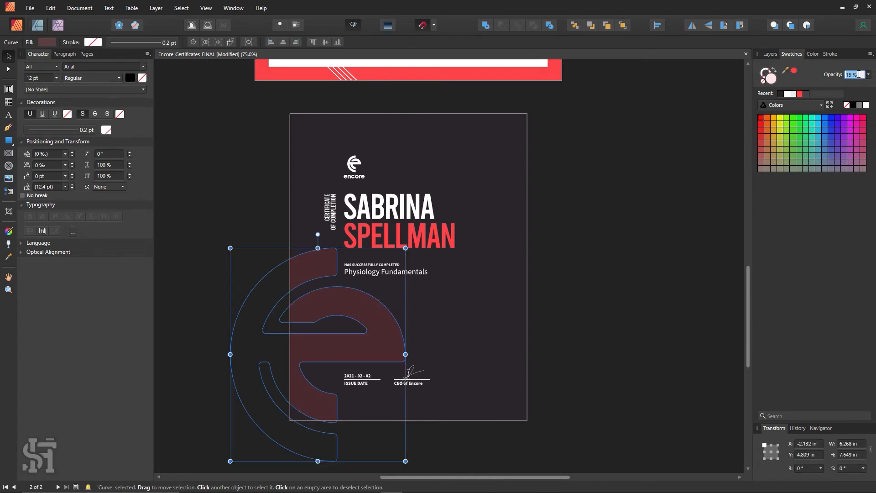
{"action": "type", "text": "25"}
{"action": "key", "text": "Return"}
{"action": "left_click", "coordinate": [555, 405]}
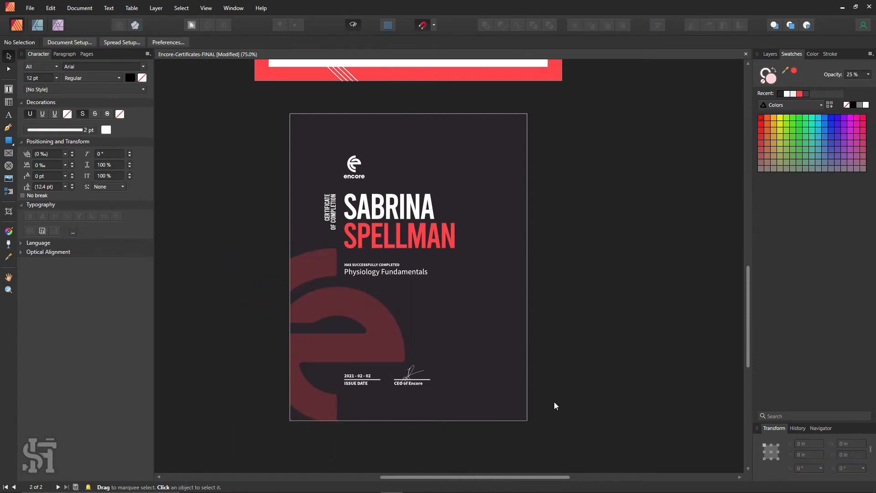
Try the logo mark at 100% opacity
{"action": "left_click", "coordinate": [399, 341]}
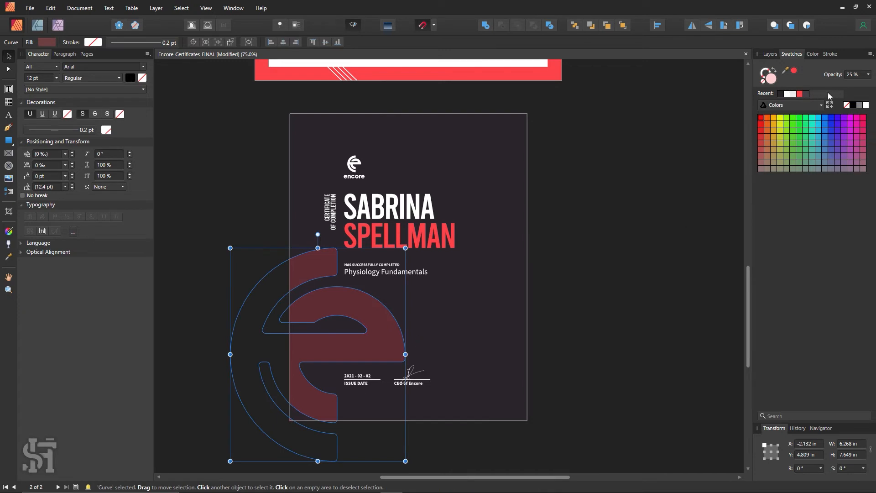
{"action": "left_click", "coordinate": [868, 74]}
{"action": "left_click_drag", "start_coordinate": [848, 84], "coordinate": [874, 85]}
{"action": "left_click", "coordinate": [681, 178]}
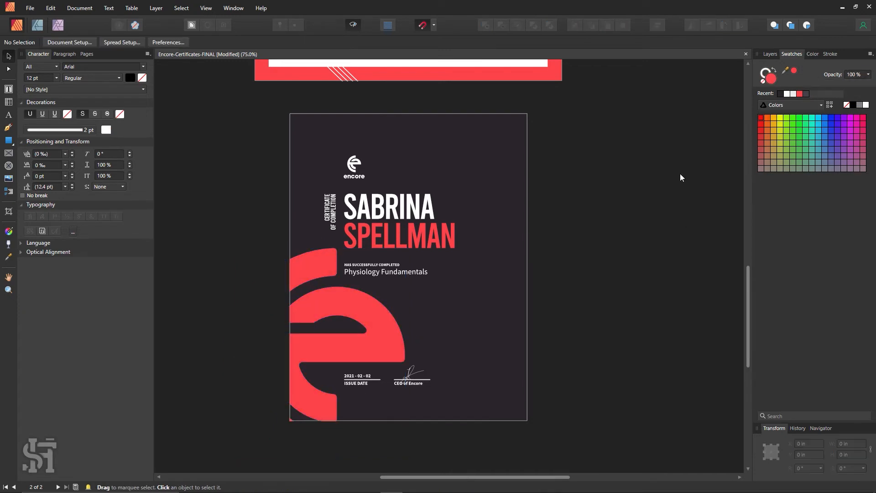
Undo the logo mark's change to full opacity
{"action": "key", "text": "ctrl+z"}
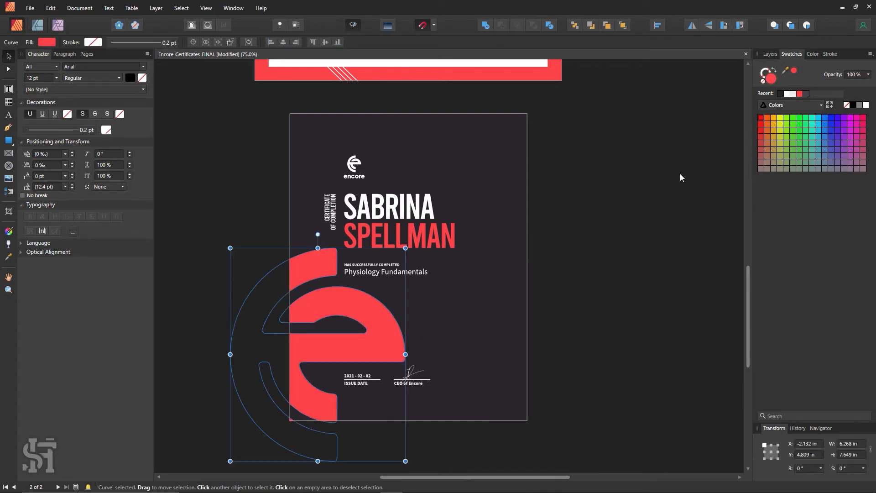
{"action": "key", "text": "ctrl+z"}
{"action": "key", "text": "ctrl+z"}
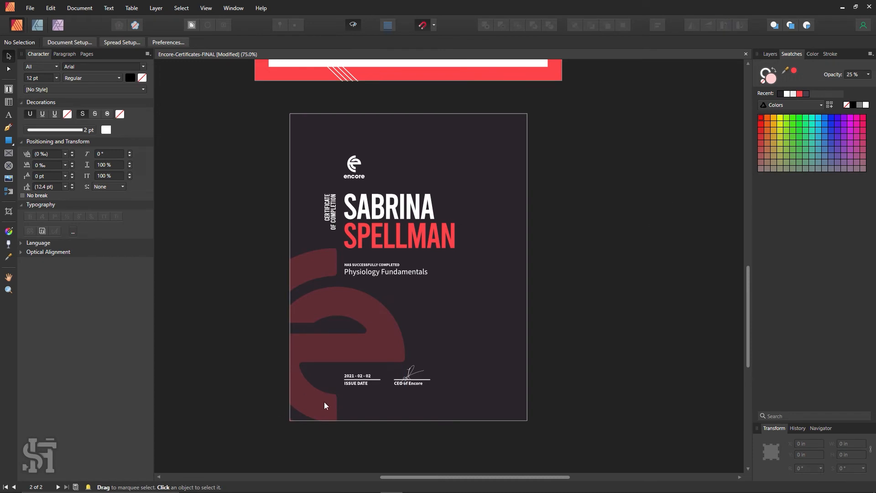
Try a second copy of the logo mark bleeding off the page's upper-right corner at about X 5.59 in, Y -2.34 in
{"action": "left_click_drag", "start_coordinate": [324, 405], "coordinate": [535, 171]}
{"action": "left_click", "coordinate": [639, 265]}
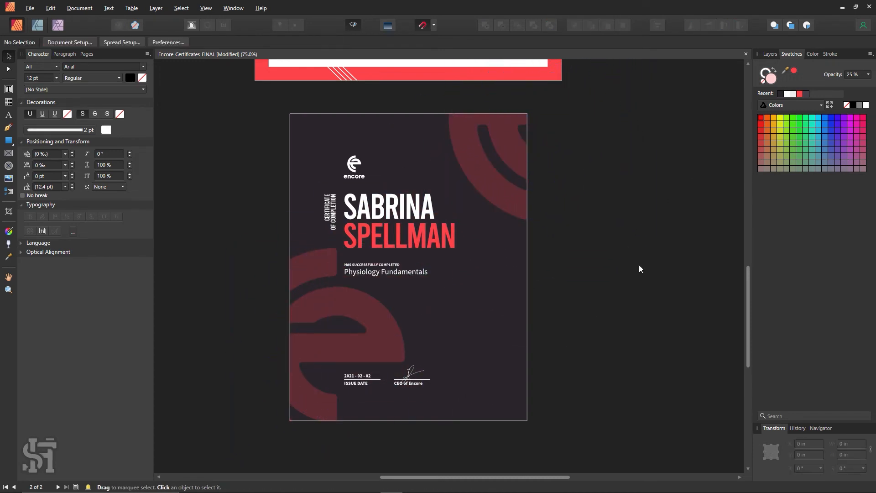
{"action": "left_click_drag", "start_coordinate": [305, 317], "coordinate": [674, 301]}
{"action": "key", "text": "ctrl+z"}
{"action": "left_click", "coordinate": [671, 303]}
{"action": "mouse_move", "coordinate": [502, 198]}
{"action": "left_mouse_down"}
{"action": "mouse_move", "coordinate": [516, 214]}
{"action": "mouse_move", "coordinate": [498, 237]}
{"action": "mouse_move", "coordinate": [495, 219]}
{"action": "mouse_move", "coordinate": [516, 200]}
{"action": "left_mouse_up"}
{"action": "left_click", "coordinate": [567, 314]}
{"action": "left_click", "coordinate": [583, 324]}
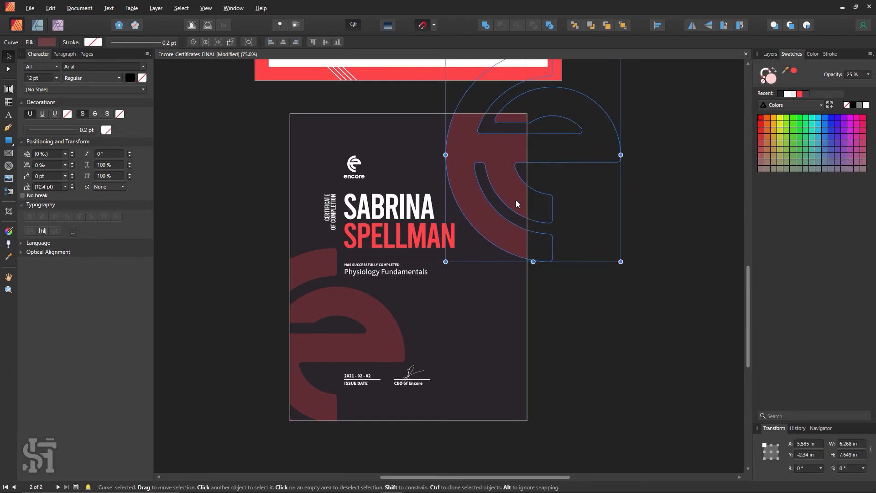
Remove the logo mark copy from the page's upper-right corner
{"action": "left_click", "coordinate": [621, 340]}
{"action": "left_click_drag", "start_coordinate": [463, 224], "coordinate": [595, 316]}
{"action": "left_click", "coordinate": [569, 331]}
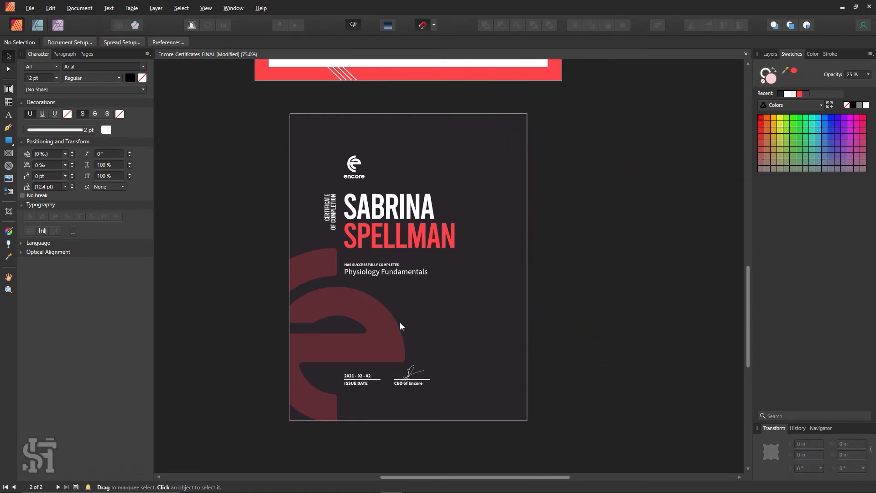
Move the logo mark so it bleeds off the page's lower right edge, at about X 4.46 in, Y 4.48 in
{"action": "left_click_drag", "start_coordinate": [400, 322], "coordinate": [570, 318]}
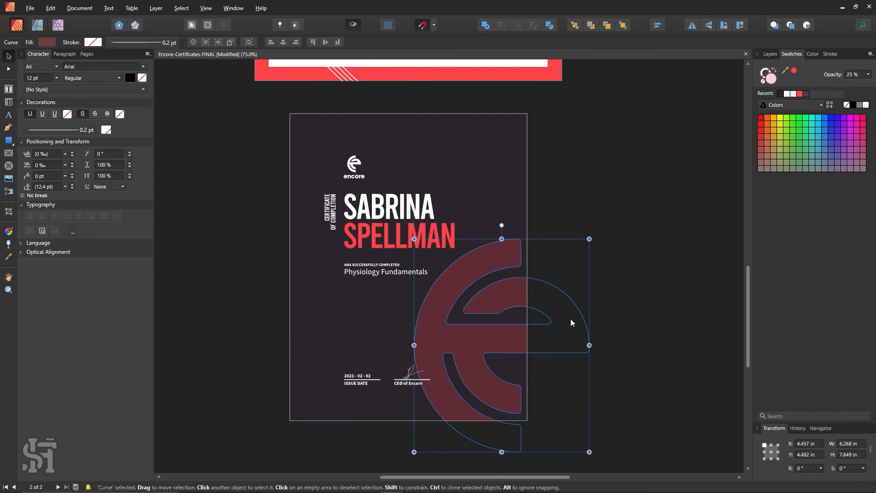
{"action": "left_click", "coordinate": [615, 279]}
{"action": "left_click", "coordinate": [600, 405]}
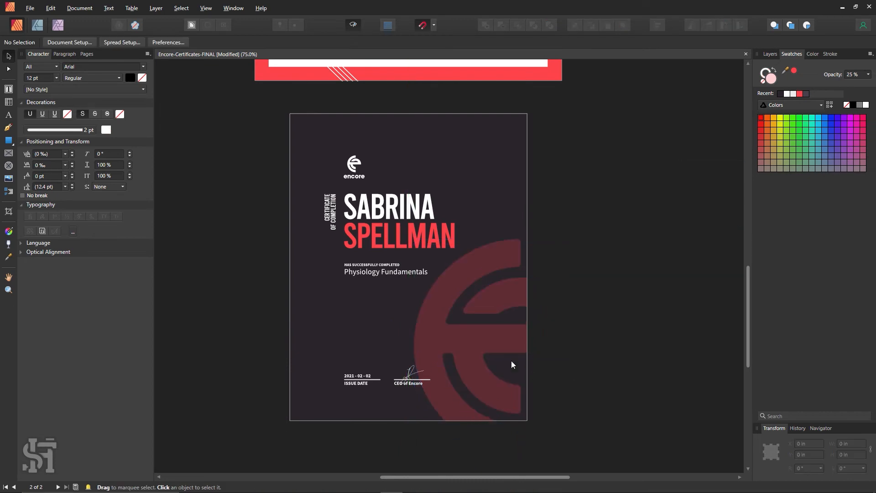
Try the logo mark back at the page's lower left, at about X -1.12 in, Y 4.48 in
{"action": "left_click_drag", "start_coordinate": [512, 362], "coordinate": [305, 330]}
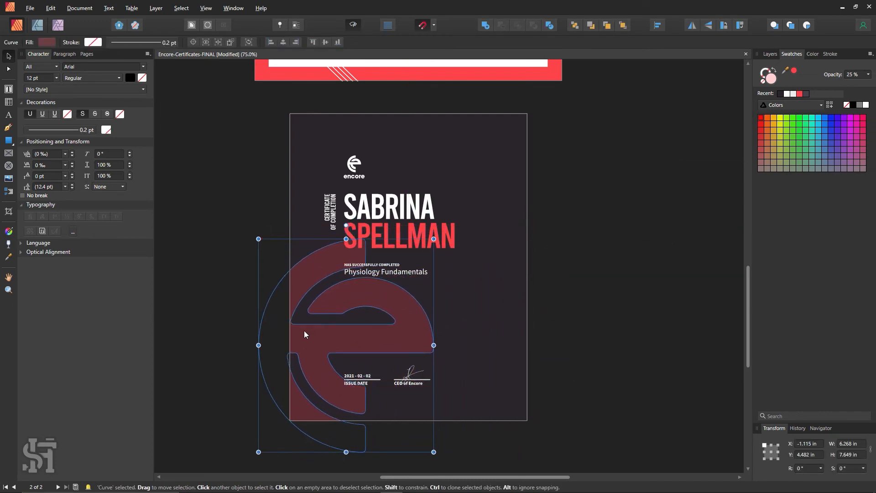
{"action": "left_click", "coordinate": [659, 436]}
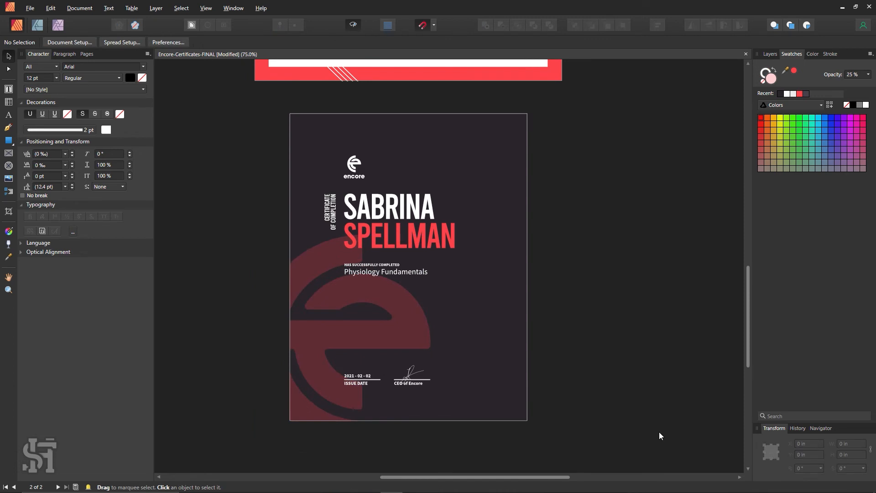
Undo the logo mark's move back to the page's lower left
{"action": "key", "text": "ctrl+z"}
{"action": "key", "text": "ctrl+z"}
{"action": "key", "text": "ctrl+z"}
{"action": "key", "text": "ctrl+z"}
{"action": "key", "text": "ctrl+z"}
{"action": "key", "text": "ctrl+z"}
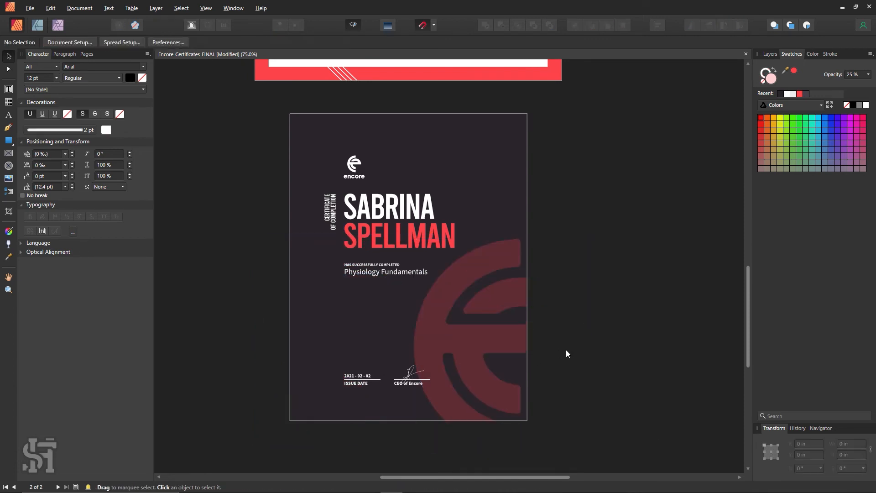
Place the logo mark over the page's left edge and enlarge it to about 8.57 by 10.45 in, at about X -1.95 in, Y 1.20 in
{"action": "left_click_drag", "start_coordinate": [568, 349], "coordinate": [612, 355]}
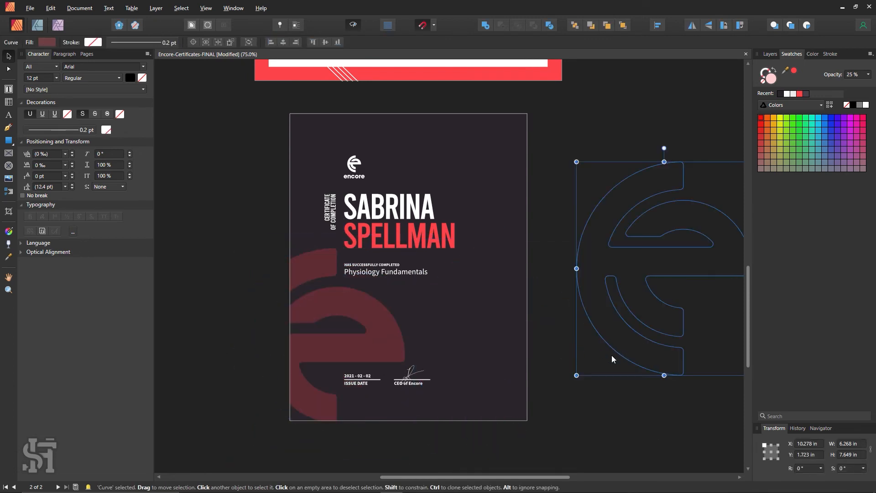
{"action": "left_click", "coordinate": [601, 308]}
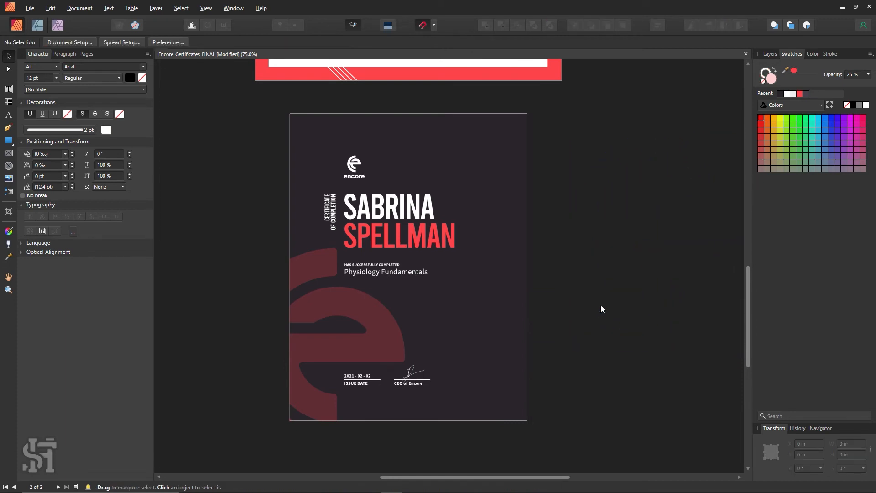
{"action": "left_click", "coordinate": [401, 315]}
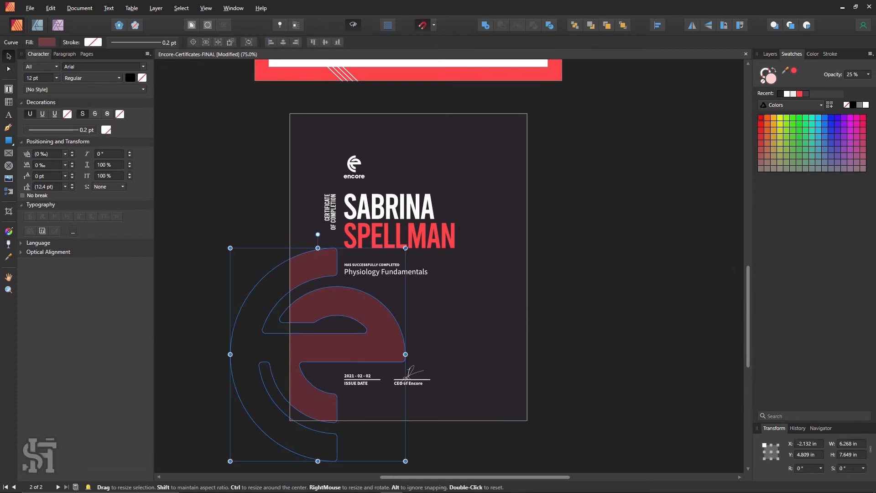
{"action": "left_click_drag", "start_coordinate": [401, 249], "coordinate": [497, 213]}
{"action": "left_click_drag", "start_coordinate": [447, 299], "coordinate": [452, 281]}
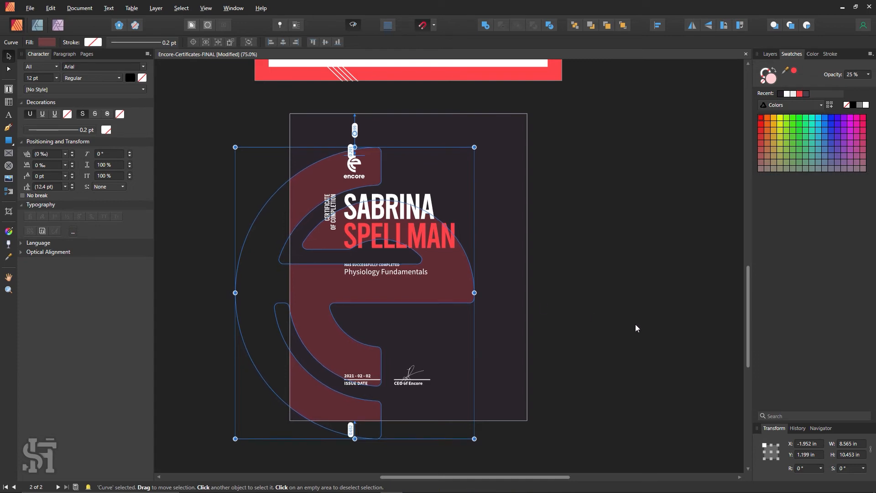
{"action": "left_click", "coordinate": [628, 338]}
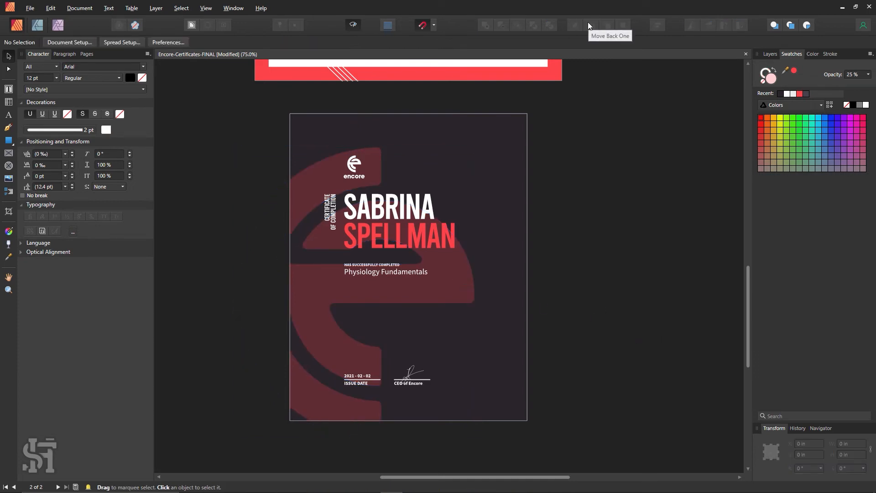
Try the enlarged logo mark off the page's right edge at about X 4.46 in, Y 1.20 in, and further inward at about X 1.92 in
{"action": "left_click_drag", "start_coordinate": [324, 302], "coordinate": [499, 298]}
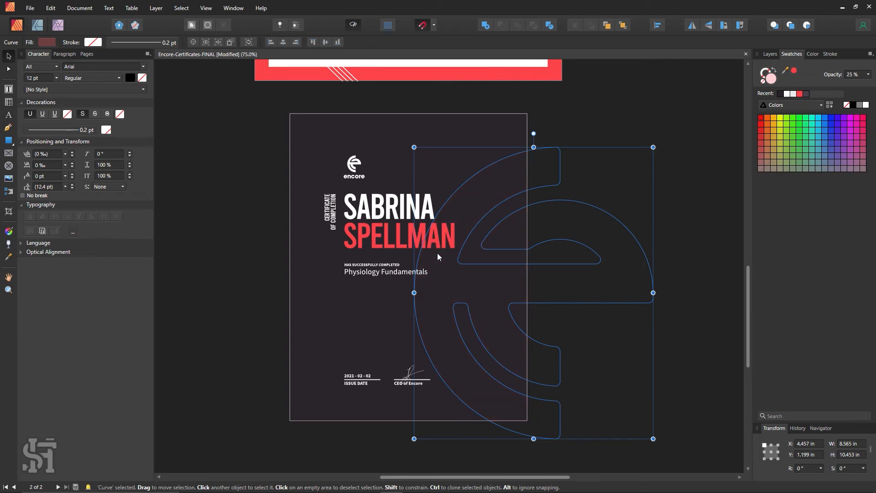
{"action": "left_click", "coordinate": [221, 293]}
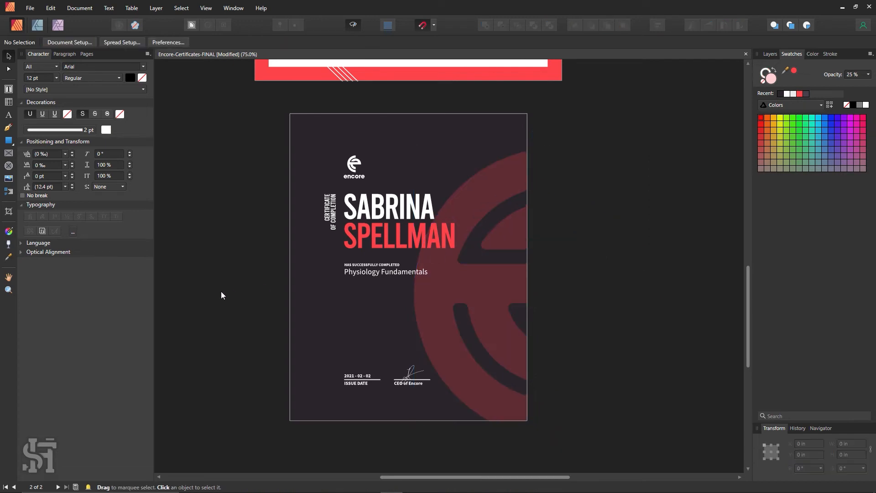
{"action": "left_click", "coordinate": [407, 279]}
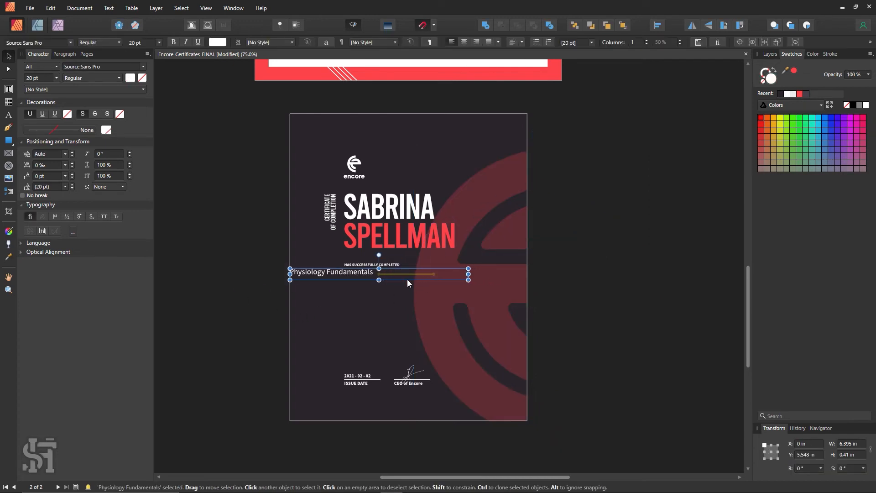
{"action": "left_click", "coordinate": [494, 316]}
{"action": "left_click_drag", "start_coordinate": [494, 316], "coordinate": [423, 320]}
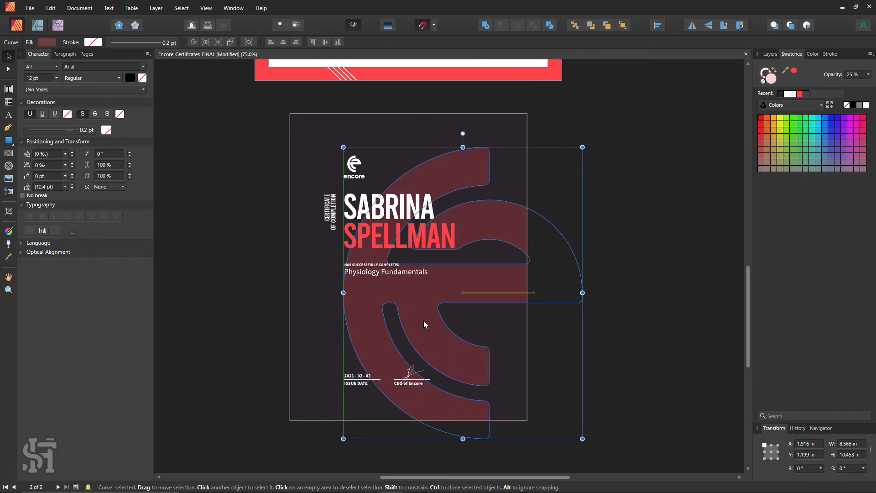
{"action": "left_click", "coordinate": [255, 305]}
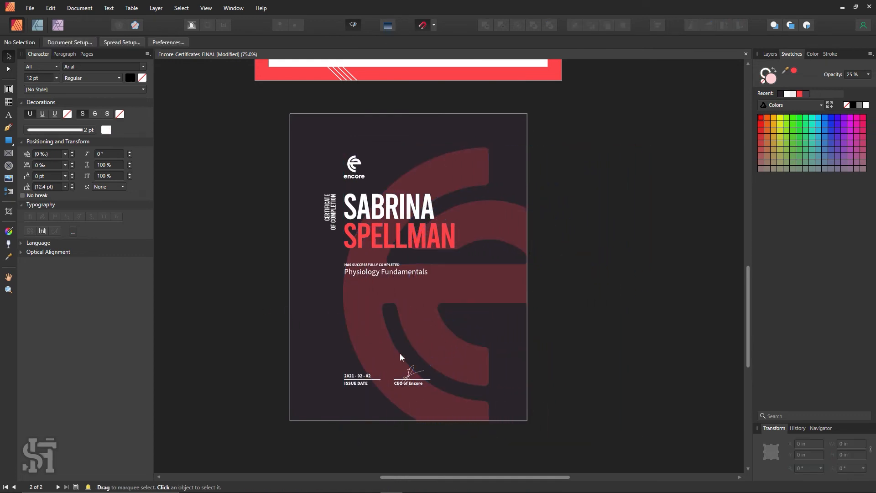
Try the logo mark higher up so it bleeds off the page's top and right edges
{"action": "left_click_drag", "start_coordinate": [460, 355], "coordinate": [448, 291]}
{"action": "left_click", "coordinate": [580, 413]}
{"action": "left_click", "coordinate": [559, 406]}
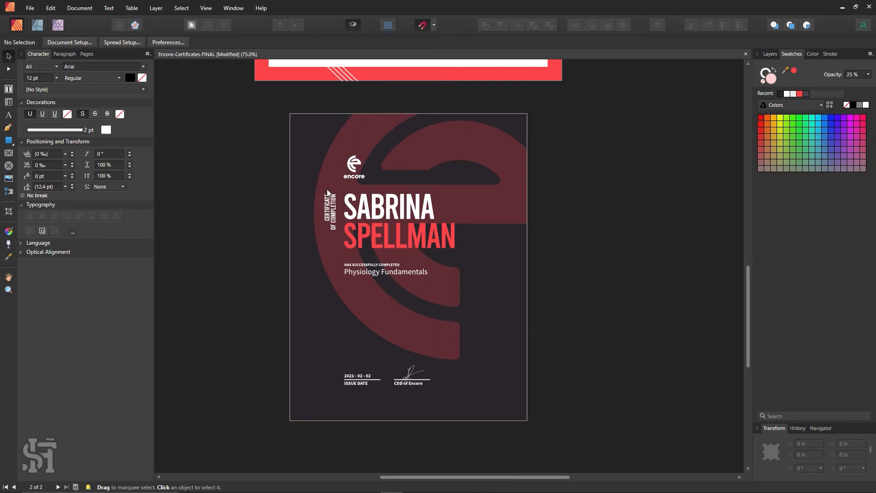
Try the logo mark bleeding off the page's upper left corner, at about X -0.76 in, Y -1.84 in
{"action": "left_click", "coordinate": [466, 194]}
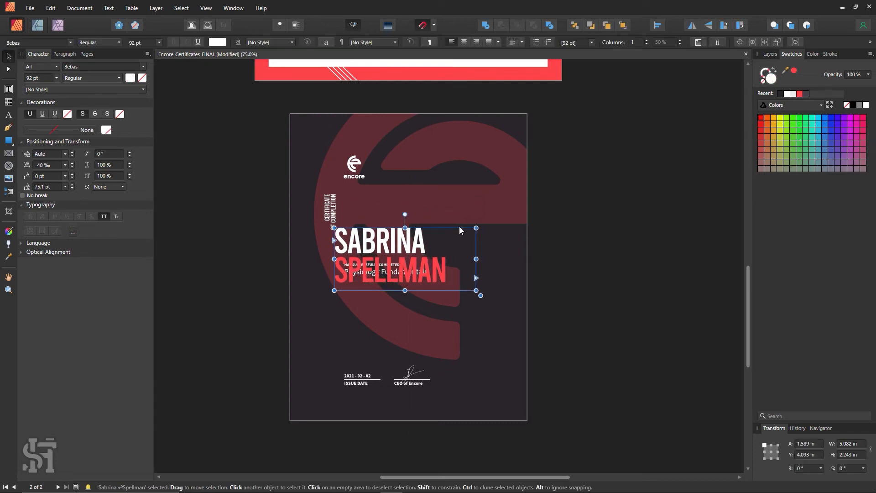
{"action": "left_click_drag", "start_coordinate": [439, 158], "coordinate": [396, 167]}
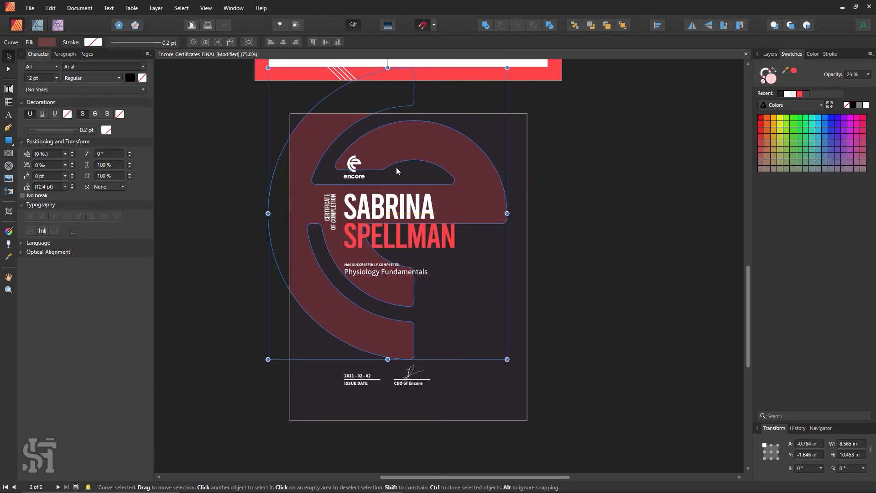
{"action": "left_click", "coordinate": [527, 235]}
{"action": "left_click", "coordinate": [537, 240]}
{"action": "left_click", "coordinate": [487, 212]}
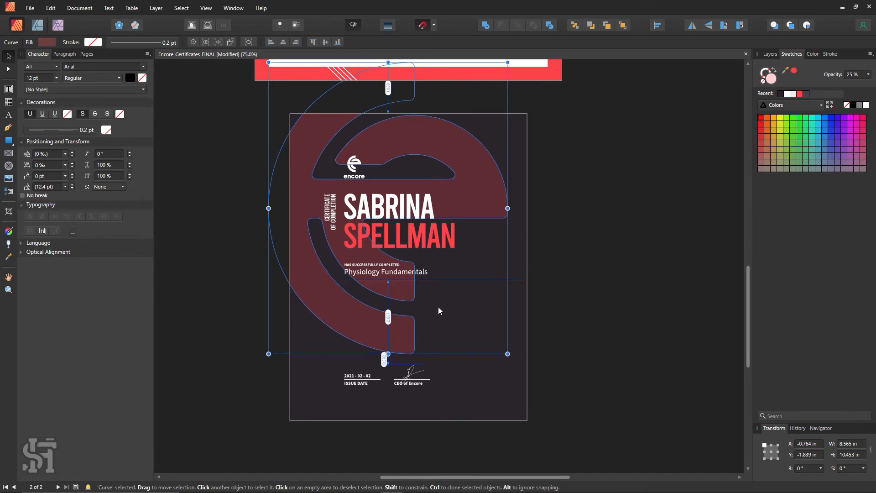
{"action": "left_click", "coordinate": [626, 340]}
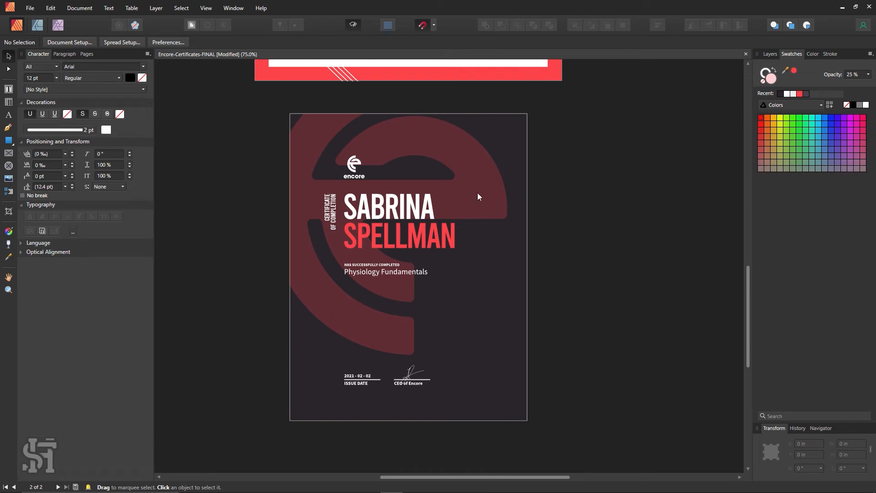
Shift the logo mark further off the left edge to about X -2.33 in, Y -0.88 in, and enlarge it to about 8.75 by 10.68 in
{"action": "left_click_drag", "start_coordinate": [477, 193], "coordinate": [479, 229]}
{"action": "key", "text": "ctrl+z"}
{"action": "left_click", "coordinate": [585, 248]}
{"action": "left_click_drag", "start_coordinate": [438, 149], "coordinate": [390, 176]}
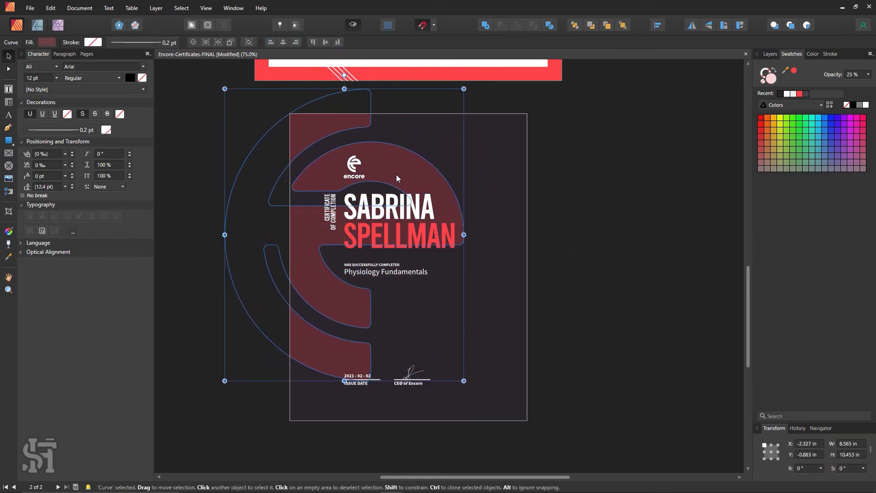
{"action": "left_click", "coordinate": [548, 222]}
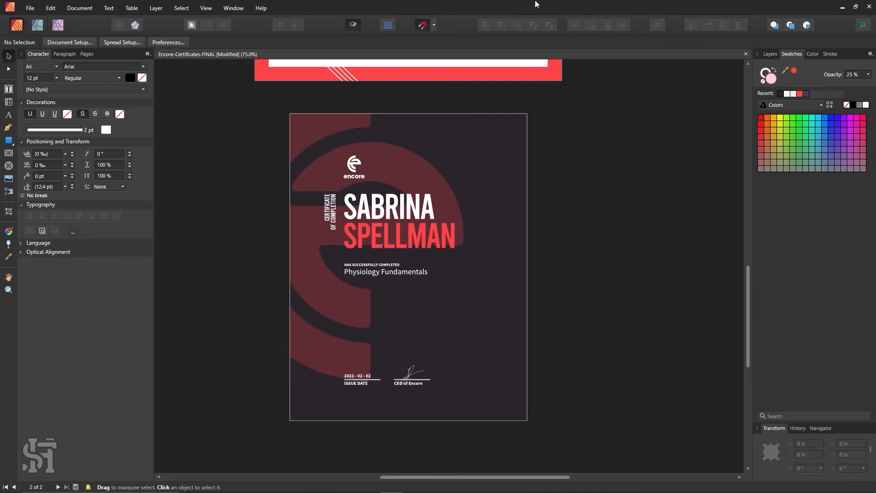
{"action": "left_click", "coordinate": [424, 165]}
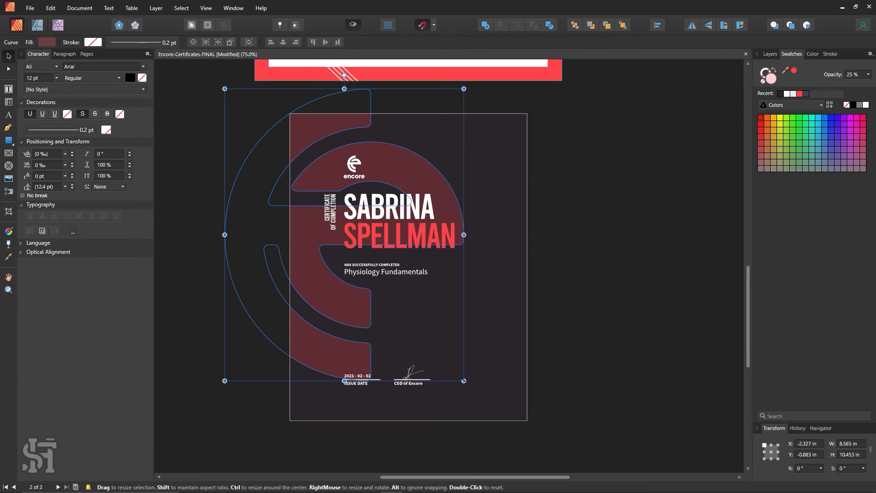
{"action": "left_click_drag", "start_coordinate": [464, 382], "coordinate": [471, 386]}
{"action": "left_click", "coordinate": [596, 392]}
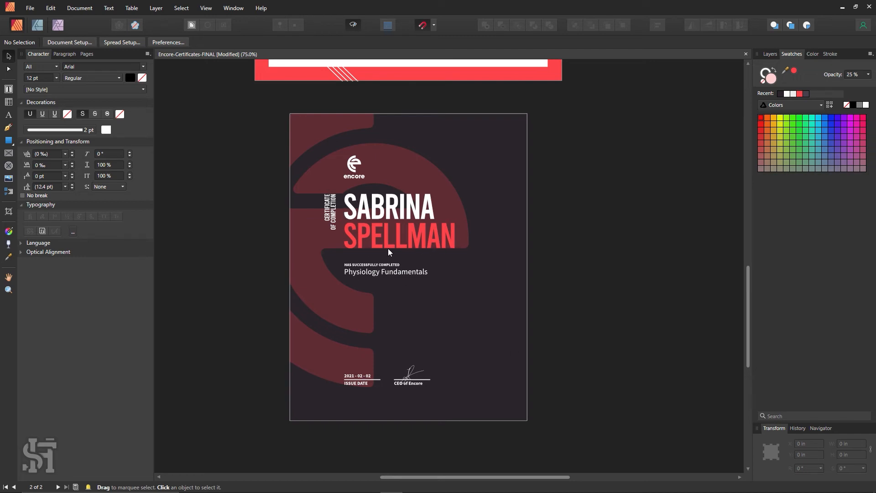
Test a longer surname in the recipient name by adding "fgdf", and undo the addition
{"action": "left_click", "coordinate": [435, 237]}
{"action": "double_click", "coordinate": [440, 236]}
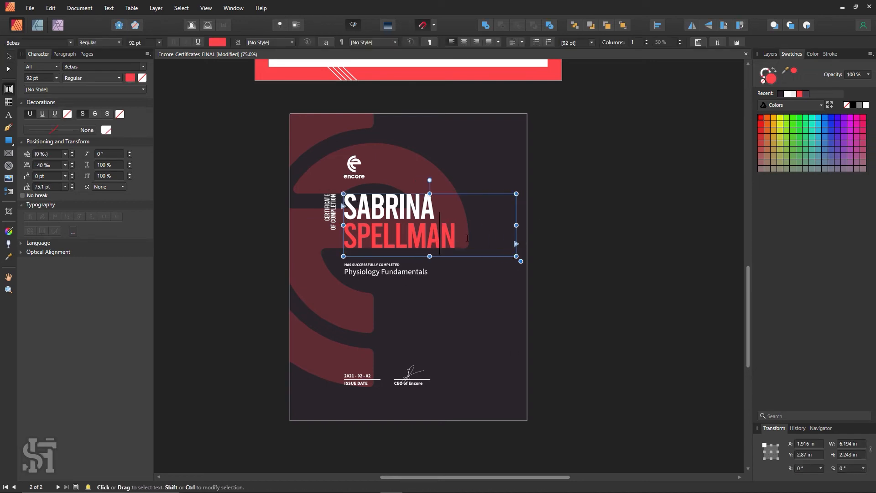
{"action": "type", "text": "fgdf"}
{"action": "key", "text": "Escape"}
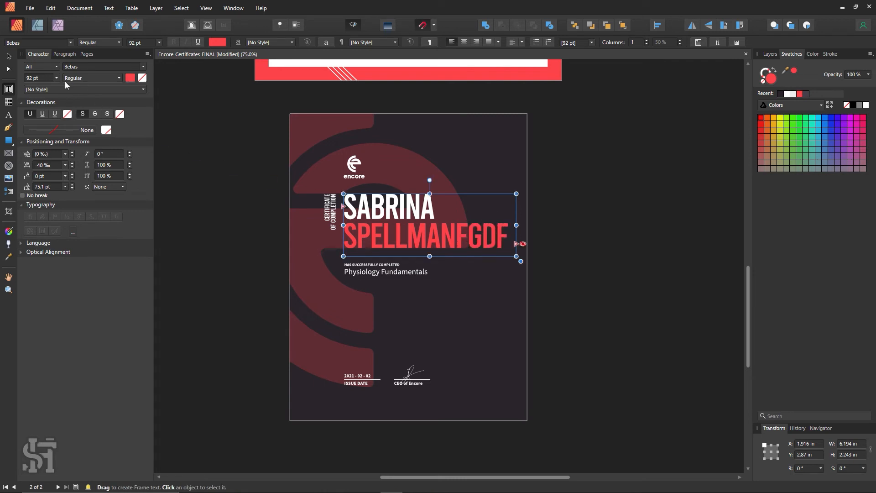
{"action": "left_click", "coordinate": [158, 104]}
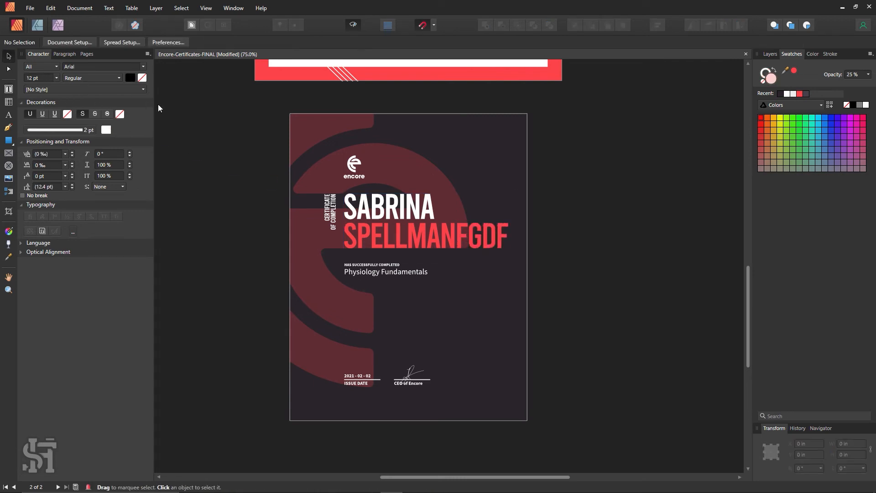
{"action": "left_click", "coordinate": [418, 246]}
{"action": "key", "text": "ctrl+z"}
{"action": "left_click", "coordinate": [575, 309]}
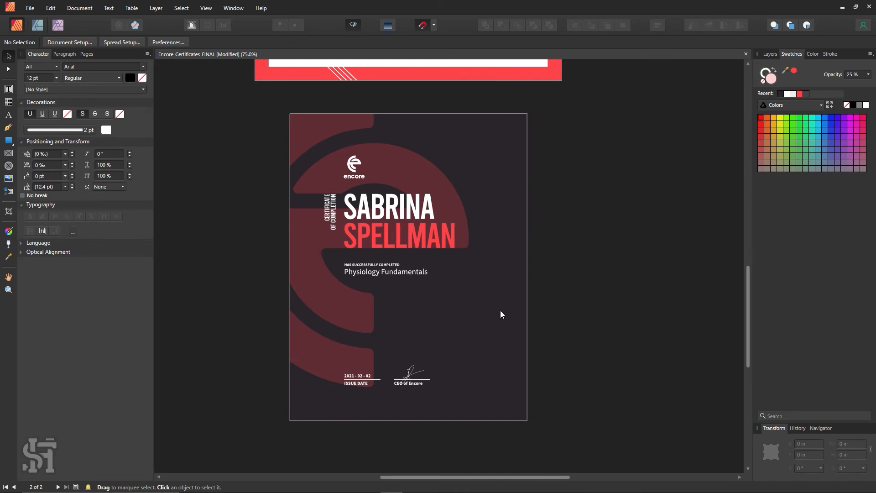
Check the name against the logo mark up close, try the rotated "Certificate of completion" text slightly lower, and undo its move
{"action": "key", "text": "z"}
{"action": "left_click_drag", "start_coordinate": [420, 238], "coordinate": [554, 296]}
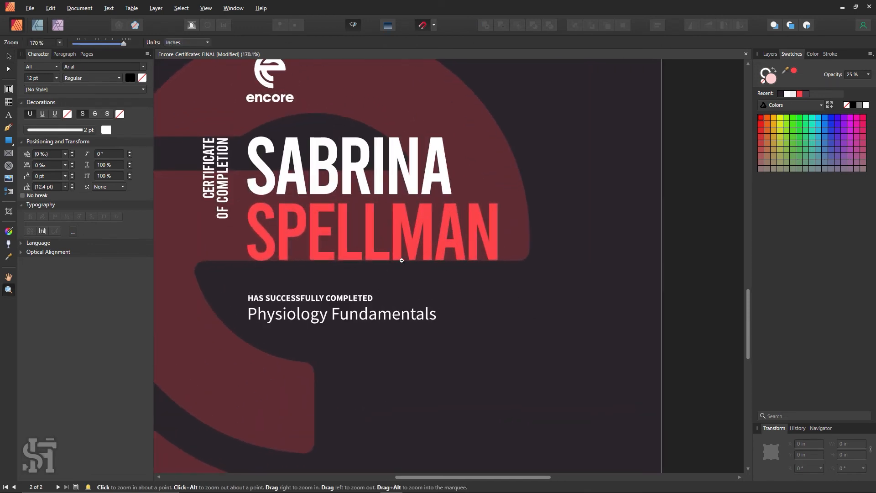
{"action": "left_click", "coordinate": [402, 260], "text": "alt"}
{"action": "left_click", "coordinate": [403, 262], "text": "alt"}
{"action": "left_click", "coordinate": [409, 270], "text": "alt"}
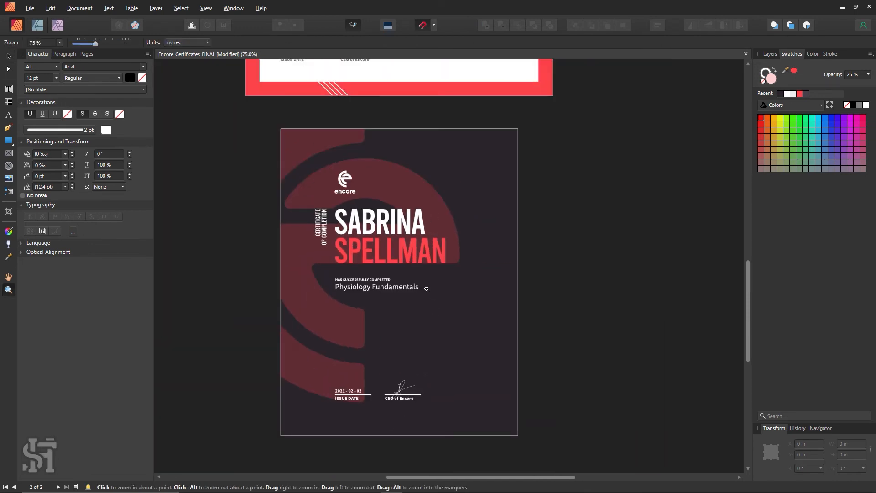
{"action": "key", "text": "v"}
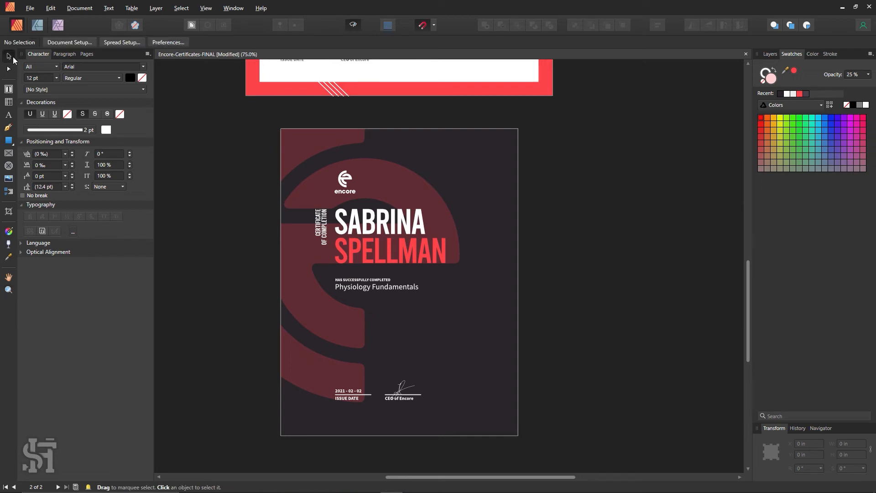
{"action": "left_click", "coordinate": [320, 235]}
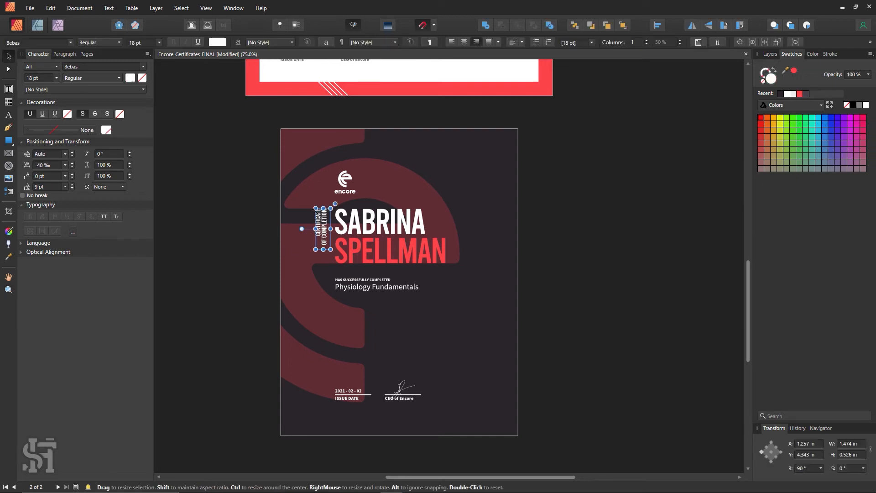
{"action": "left_click", "coordinate": [312, 260]}
{"action": "left_click", "coordinate": [320, 251]}
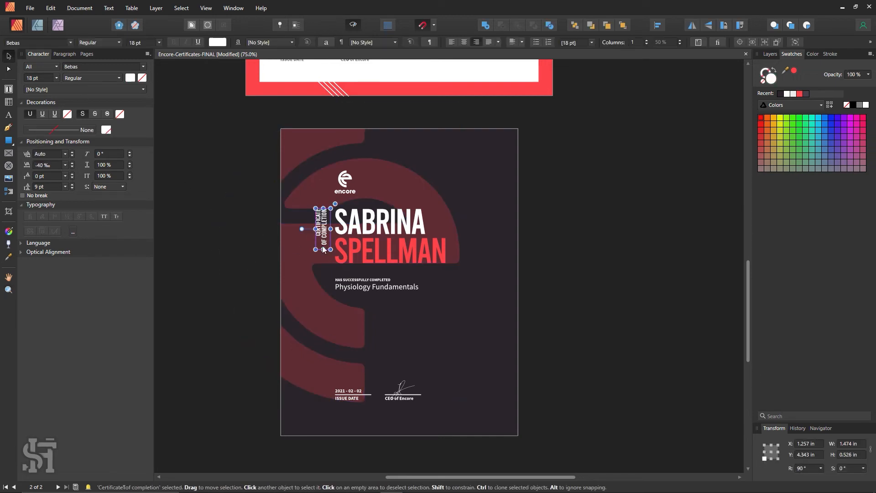
{"action": "left_click", "coordinate": [240, 253]}
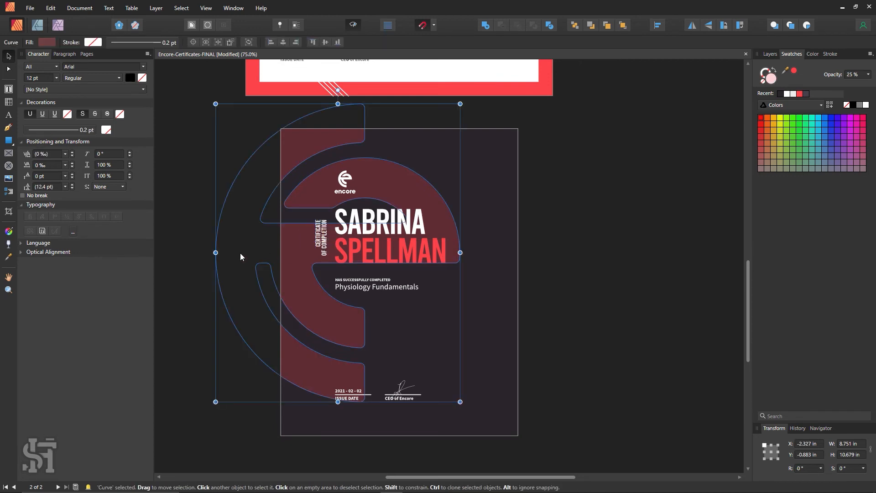
{"action": "key", "text": "ctrl+z"}
{"action": "left_click", "coordinate": [583, 360]}
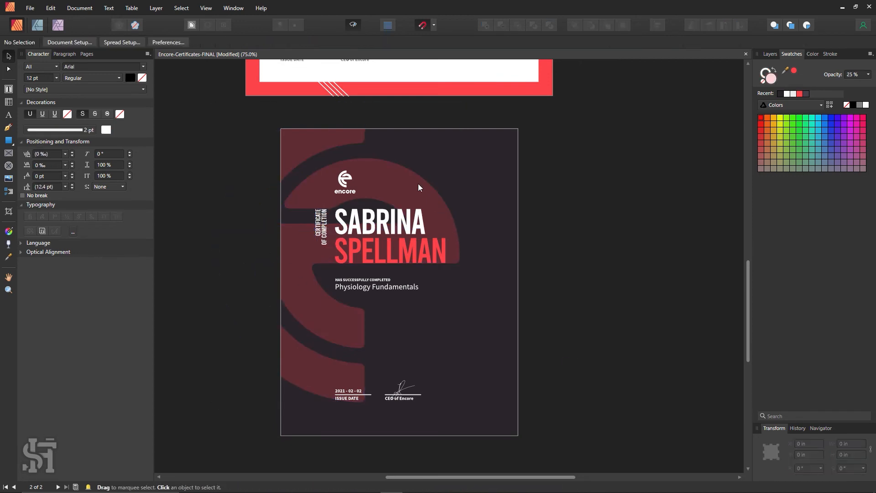
Try the logo mark lower on the page at about X -2.33 in, Y 1.00 in, and back up at the upper left corner
{"action": "left_click_drag", "start_coordinate": [418, 183], "coordinate": [416, 236]}
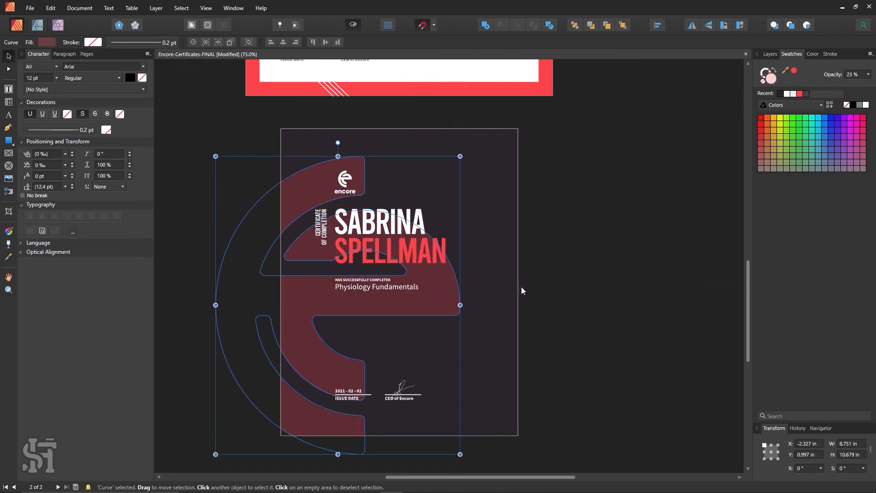
{"action": "left_click", "coordinate": [528, 292]}
{"action": "left_click_drag", "start_coordinate": [423, 314], "coordinate": [377, 172]}
{"action": "left_click", "coordinate": [645, 274]}
{"action": "left_click", "coordinate": [593, 286]}
Move the logo mark so it bleeds off the page's lower left corner, at about X -3.69 in, Y 2.87 in
{"action": "left_click_drag", "start_coordinate": [393, 137], "coordinate": [406, 327]}
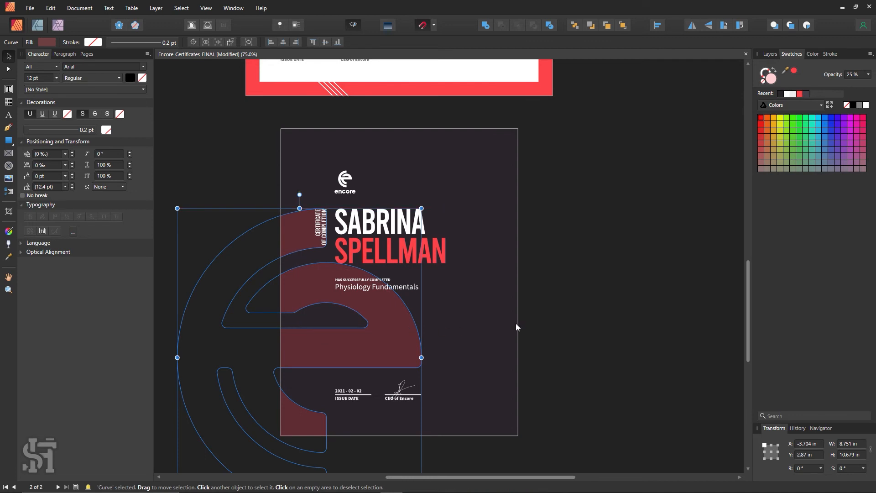
{"action": "left_click", "coordinate": [529, 325]}
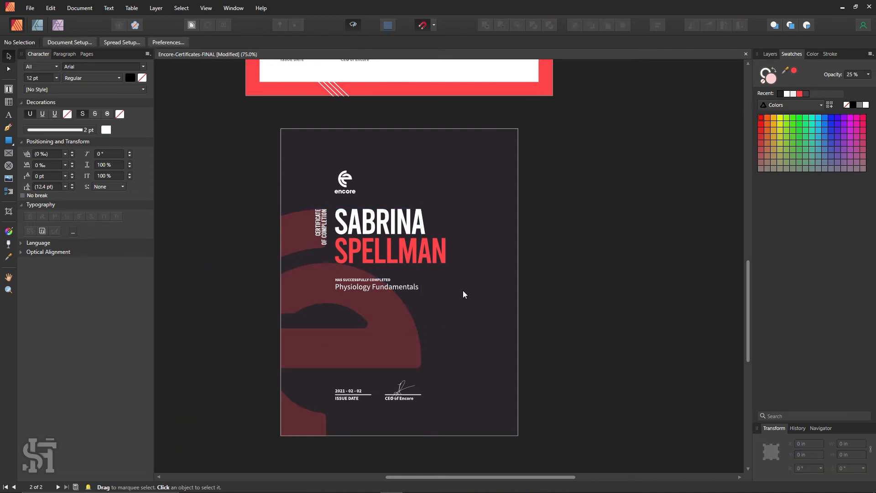
{"action": "left_click", "coordinate": [313, 291]}
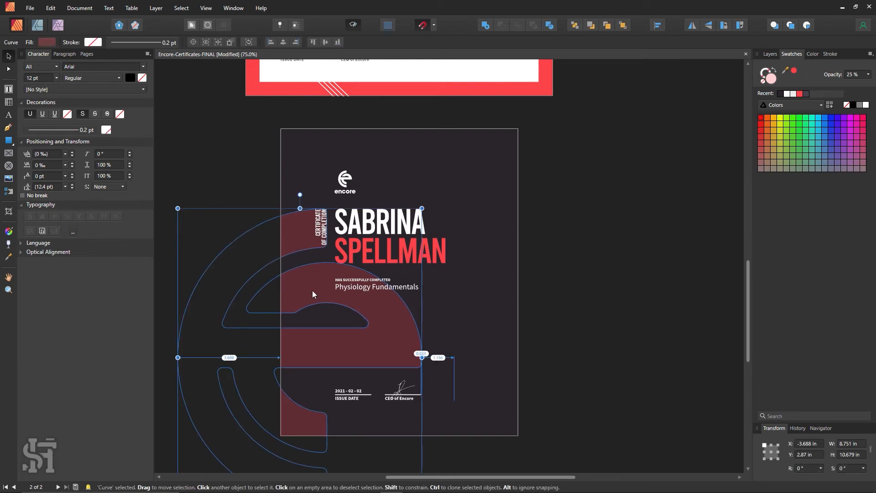
{"action": "left_click", "coordinate": [281, 126]}
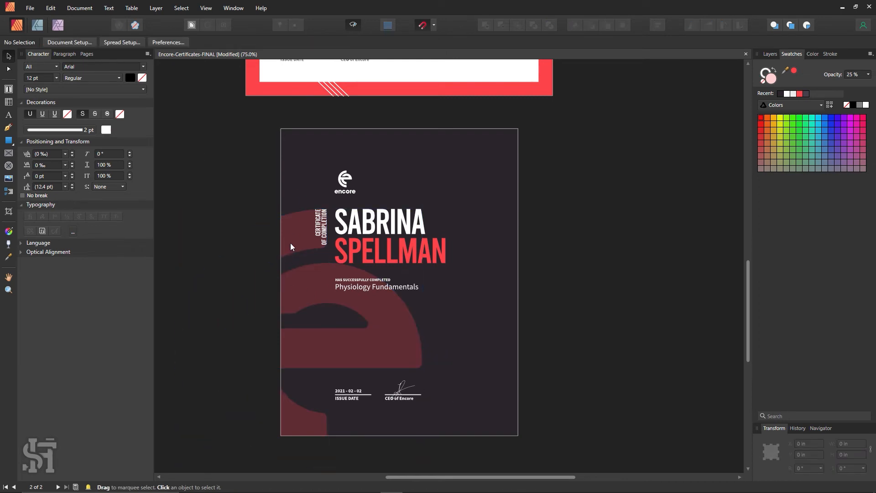
Try the logo mark lower on the page, at about X -3.68 in, Y 4.45 in
{"action": "left_click_drag", "start_coordinate": [290, 244], "coordinate": [286, 289]}
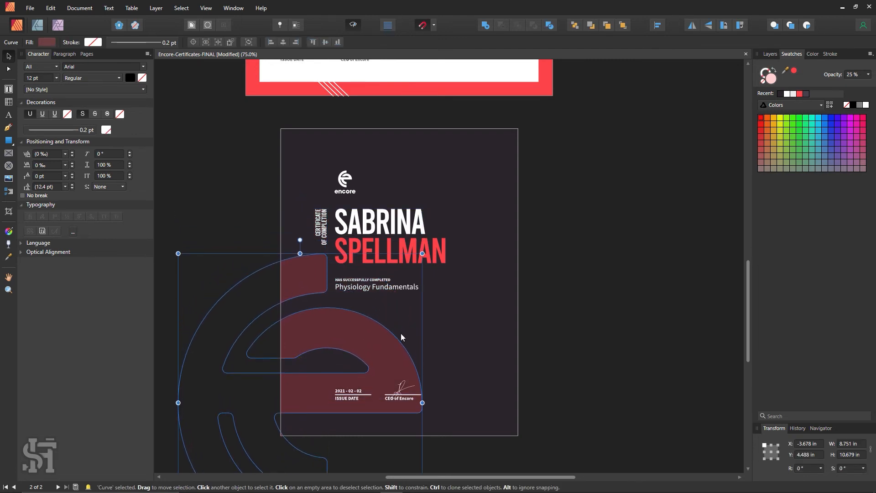
{"action": "key", "text": "Up"}
{"action": "key", "text": "Up"}
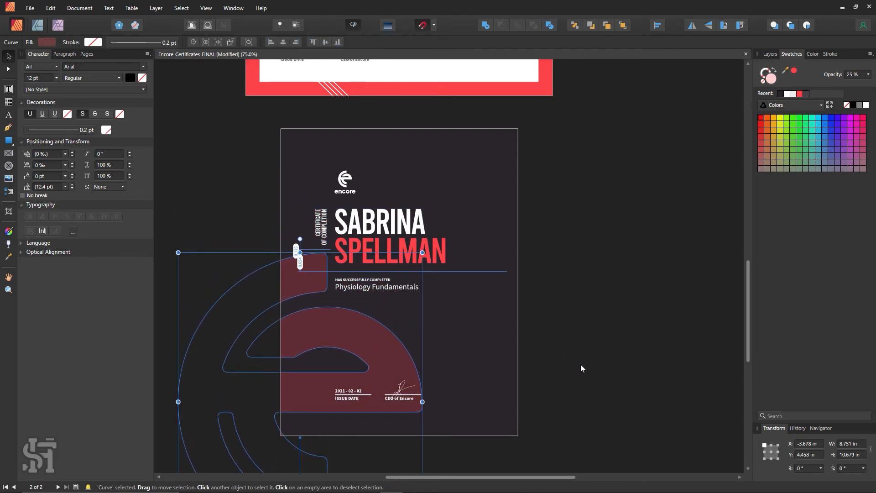
{"action": "left_click", "coordinate": [581, 364]}
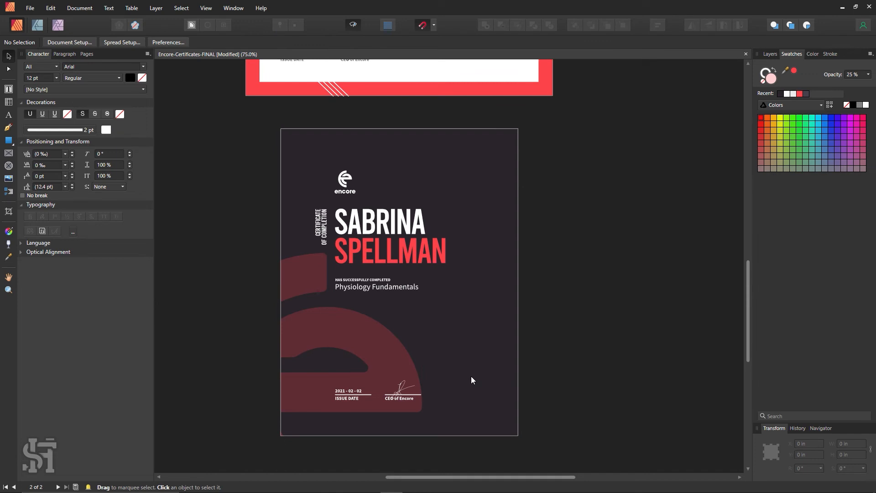
{"action": "scroll", "coordinate": [470, 375], "scroll_direction": "down", "scroll_amount": 1}
{"action": "left_click", "coordinate": [391, 312]}
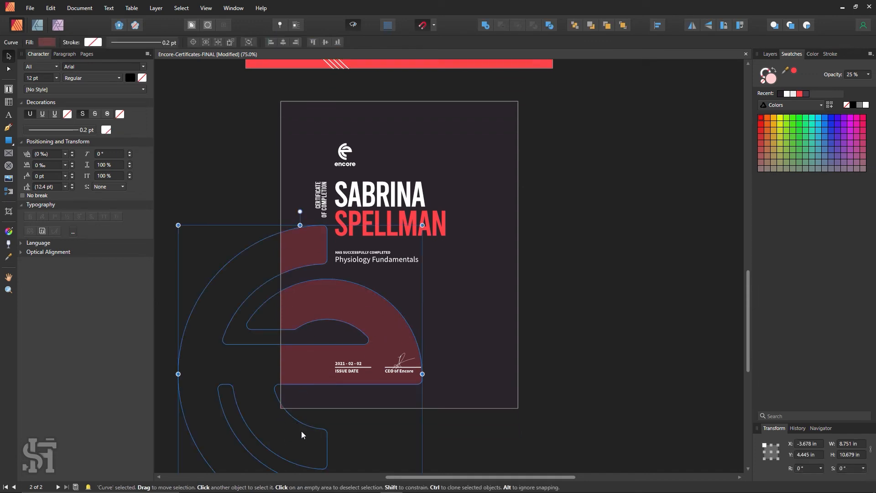
{"action": "left_click", "coordinate": [581, 395]}
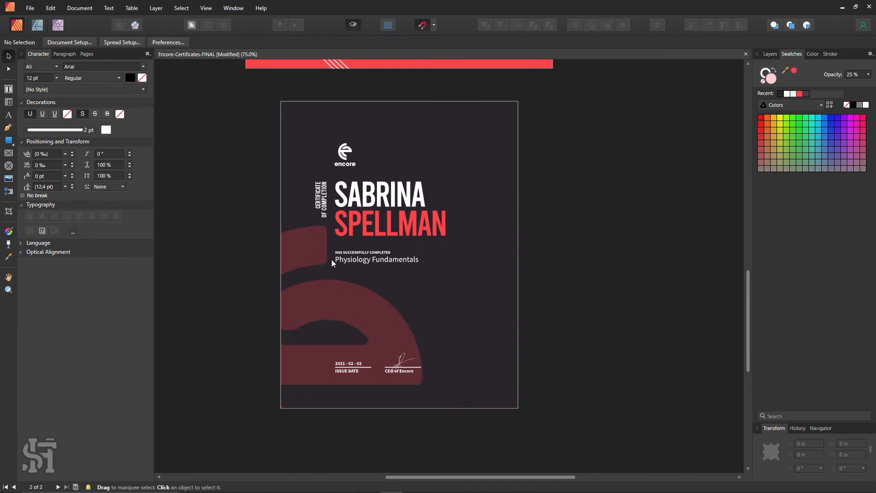
Shrink the logo mark to about 7.53 × 9.19 in and reposition it at about X -2.87 in, Y 3.63 in
{"action": "left_click", "coordinate": [365, 324]}
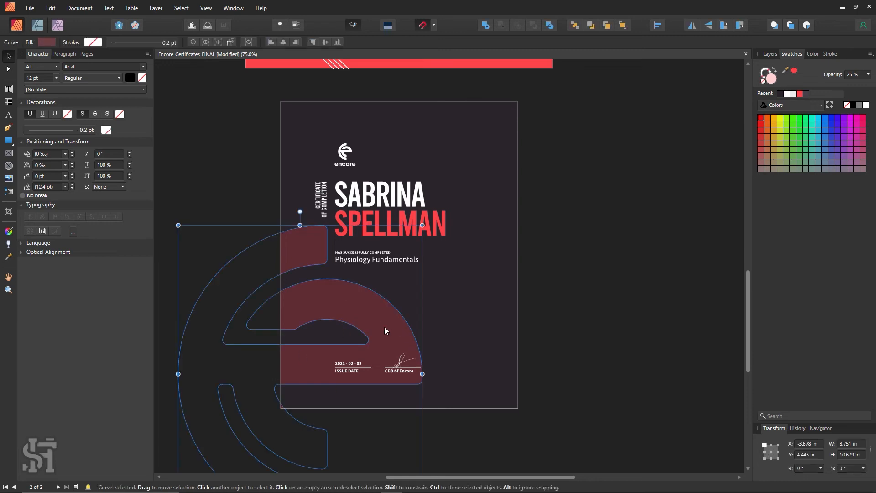
{"action": "scroll", "coordinate": [411, 337], "scroll_direction": "down", "scroll_amount": 2}
{"action": "left_click_drag", "start_coordinate": [409, 449], "coordinate": [389, 414]}
{"action": "scroll", "coordinate": [353, 286], "scroll_direction": "up", "scroll_amount": 1}
{"action": "left_click_drag", "start_coordinate": [352, 286], "coordinate": [379, 268]}
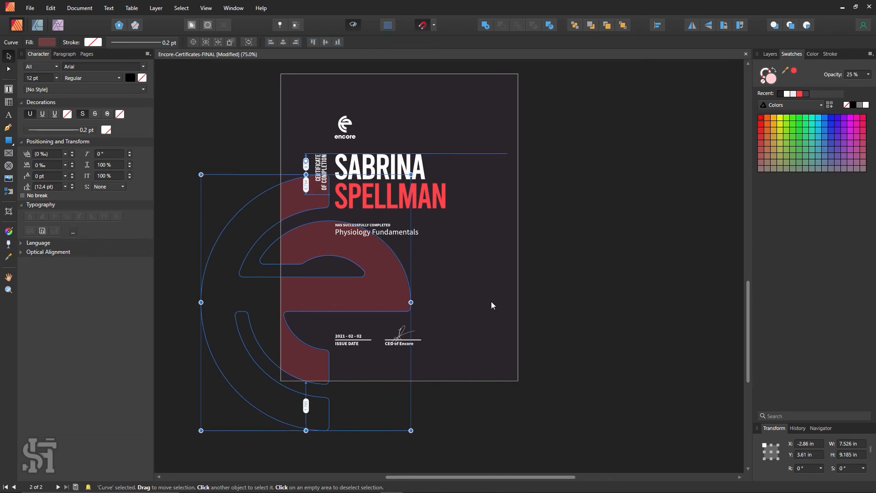
{"action": "left_click", "coordinate": [591, 311]}
Set the logo mark's opacity to 15%
{"action": "left_click", "coordinate": [347, 296]}
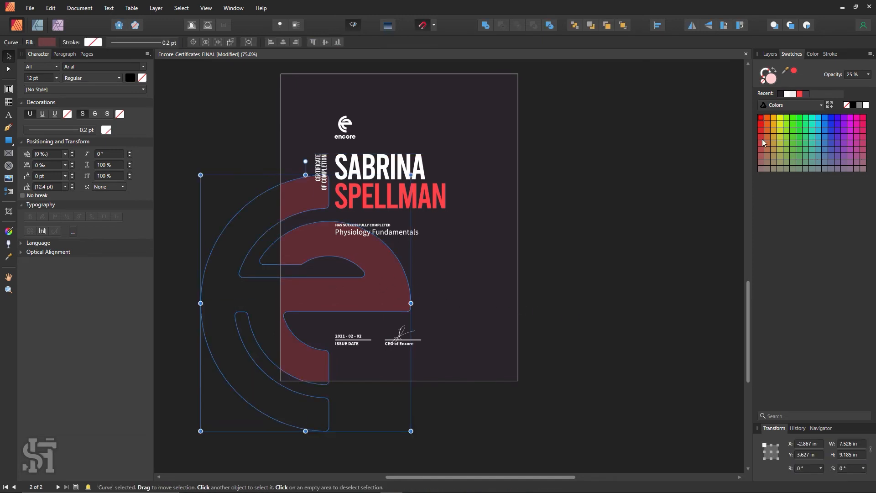
{"action": "left_click", "coordinate": [862, 74]}
{"action": "type", "text": "15"}
{"action": "key", "text": "Return"}
{"action": "left_click", "coordinate": [632, 185]}
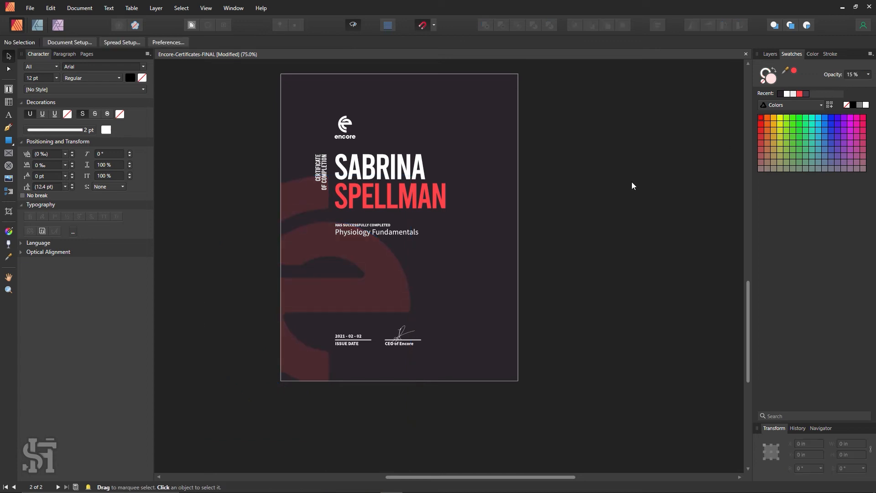
Enlarge the logo mark to about 8.15 × 9.94 in and move it further onto the page, to about X -2.12 in, Y 2.87 in
{"action": "left_click", "coordinate": [378, 302]}
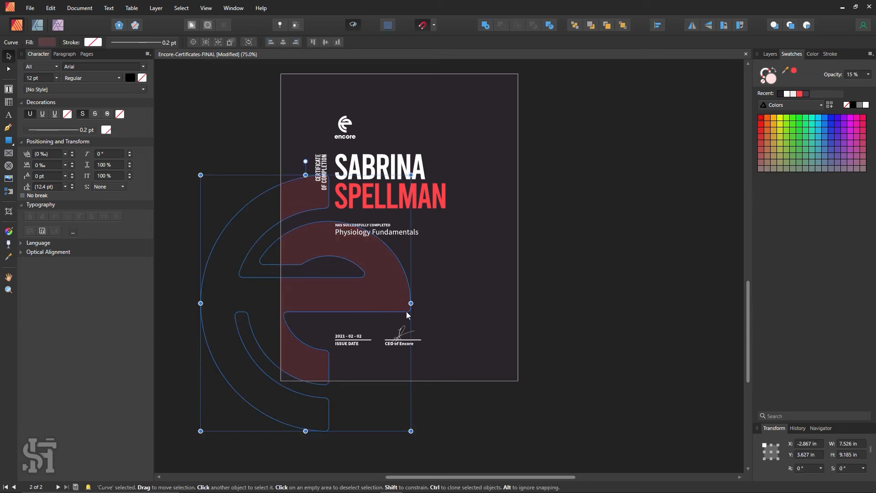
{"action": "left_click_drag", "start_coordinate": [212, 181], "coordinate": [200, 167]}
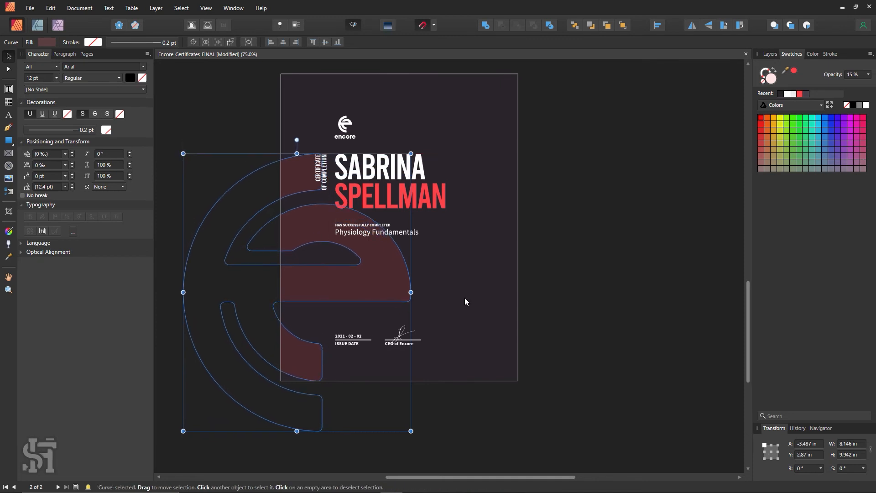
{"action": "left_click", "coordinate": [470, 299]}
{"action": "left_click", "coordinate": [550, 310]}
{"action": "left_click", "coordinate": [383, 279]}
{"action": "left_click_drag", "start_coordinate": [383, 279], "coordinate": [424, 287]}
{"action": "left_click", "coordinate": [590, 323]}
{"action": "left_click", "coordinate": [403, 285]}
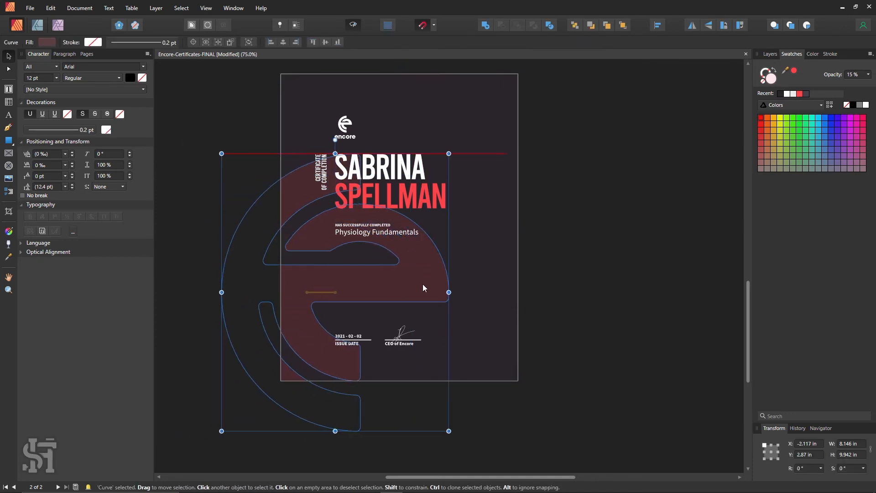
{"action": "left_click", "coordinate": [661, 288]}
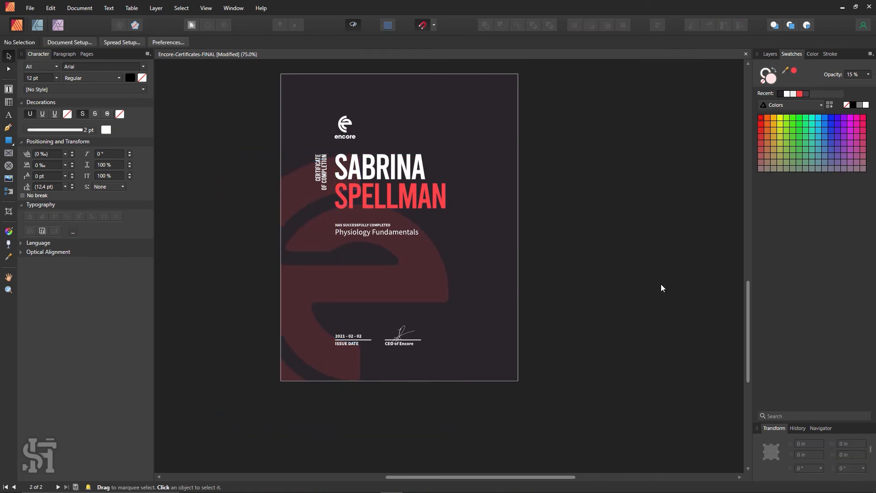
Move the logo mark behind the text at about X -0.89 in, Y 1.68 in, and compare the page with the landscape certificate
{"action": "left_click_drag", "start_coordinate": [413, 298], "coordinate": [448, 262]}
{"action": "left_click", "coordinate": [568, 313]}
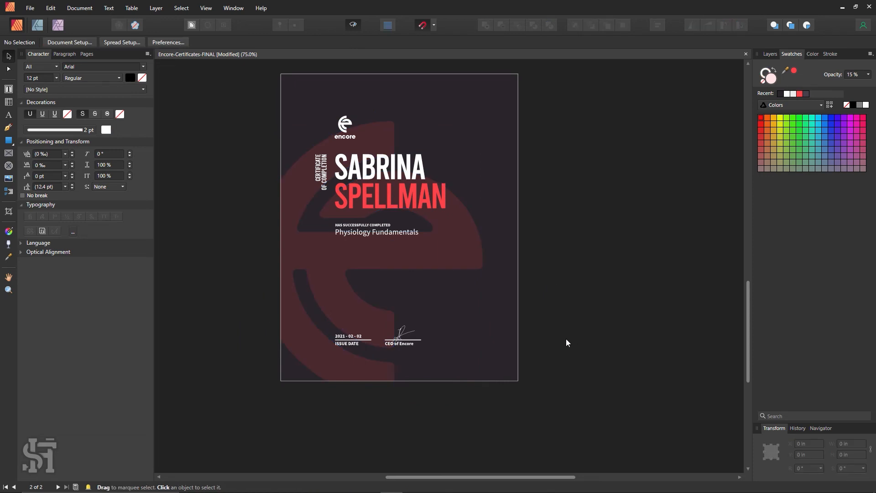
{"action": "scroll", "coordinate": [566, 339], "scroll_direction": "up", "scroll_amount": 5}
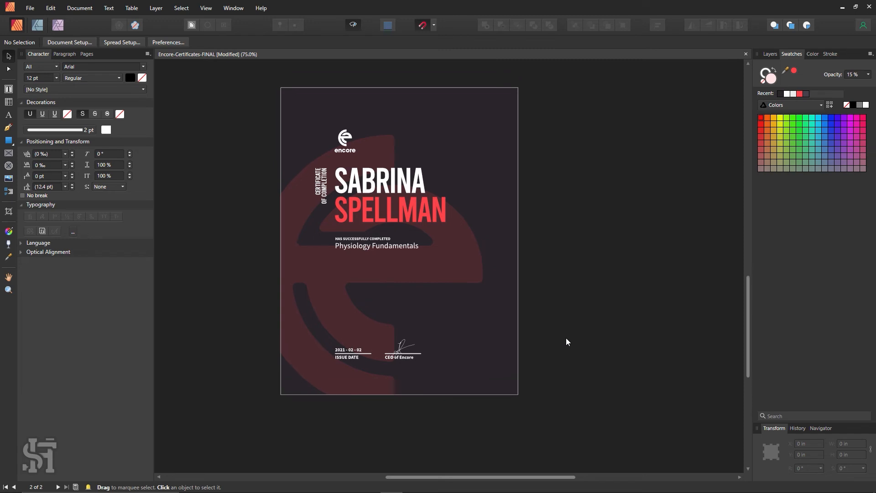
{"action": "scroll", "coordinate": [562, 341], "scroll_direction": "up", "scroll_amount": 2}
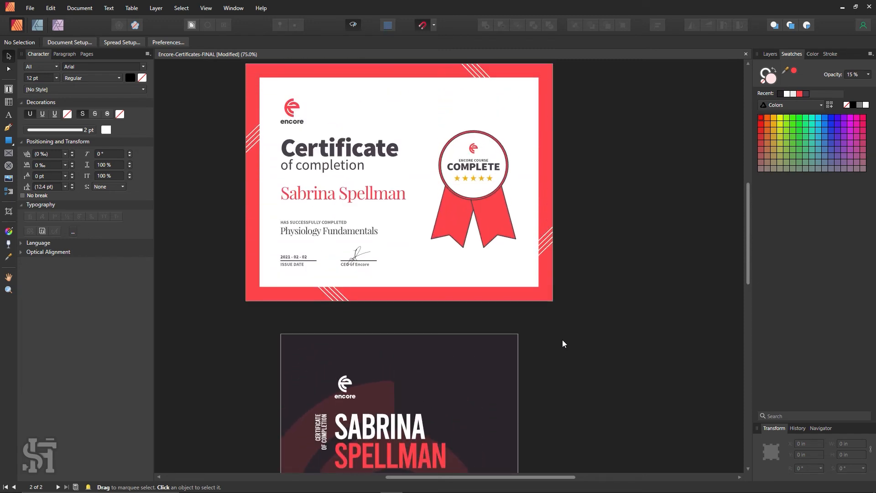
{"action": "scroll", "coordinate": [564, 344], "scroll_direction": "down", "scroll_amount": 7}
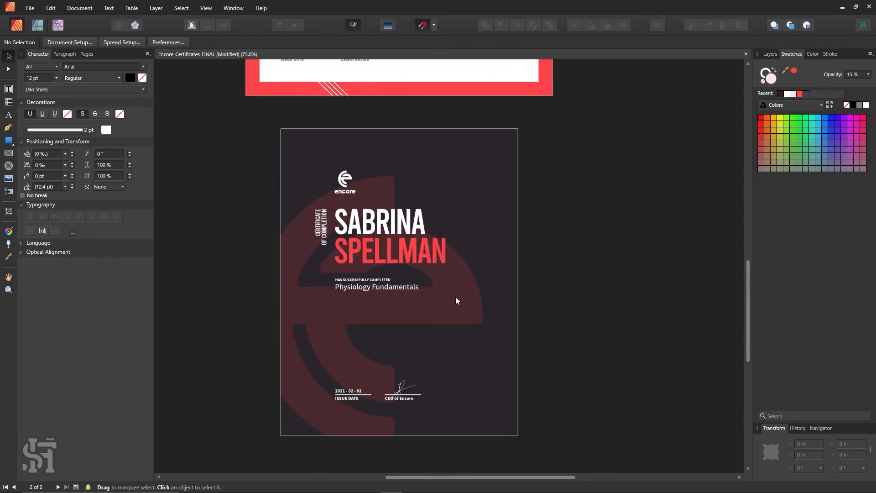
Try the certificate without the logo mark by moving the mark off the page, and undo the move
{"action": "left_click", "coordinate": [418, 290]}
{"action": "left_click", "coordinate": [297, 356]}
{"action": "left_click_drag", "start_coordinate": [402, 293], "coordinate": [645, 264]}
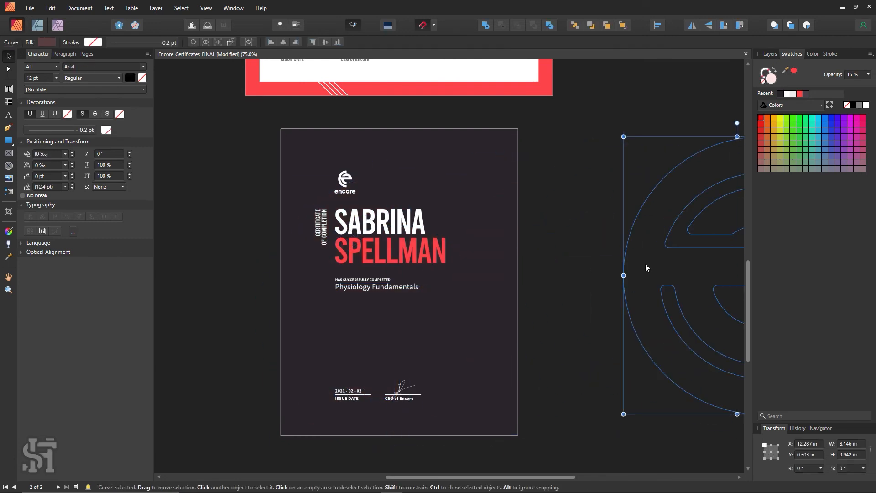
{"action": "key", "text": "ctrl+z"}
{"action": "left_click", "coordinate": [646, 264]}
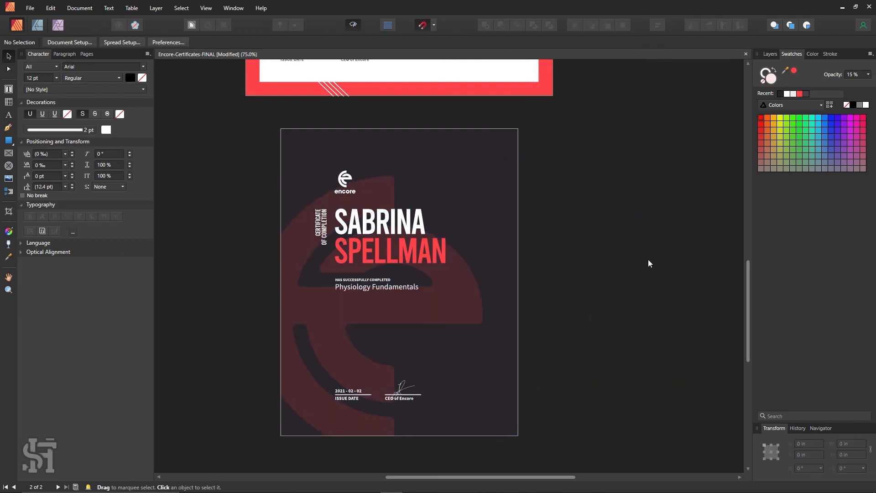
Try the outlined ribbon badge on the certificate between the course name and the issue date, and undo its placement
{"action": "left_click_drag", "start_coordinate": [699, 164], "coordinate": [628, 313]}
{"action": "left_click_drag", "start_coordinate": [651, 283], "coordinate": [358, 338]}
{"action": "left_click", "coordinate": [550, 335]}
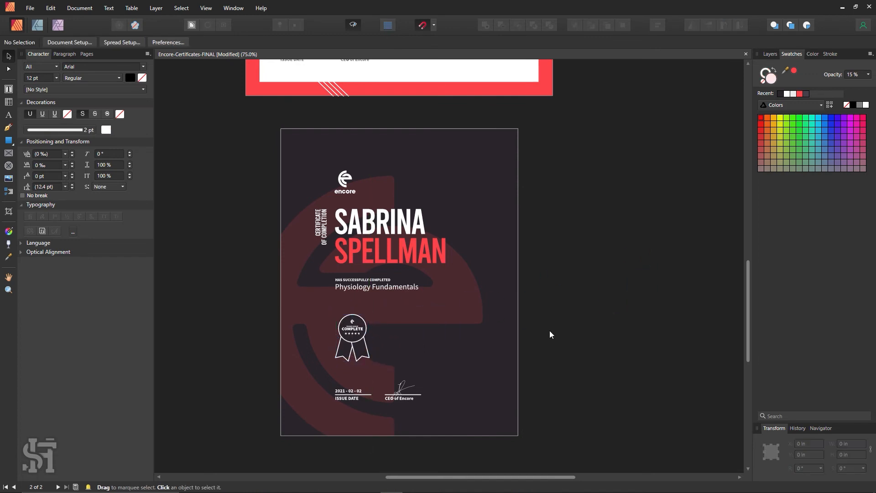
{"action": "key", "text": "ctrl+z"}
{"action": "key", "text": "ctrl+z"}
{"action": "key", "text": "ctrl+z"}
{"action": "key", "text": "ctrl+z"}
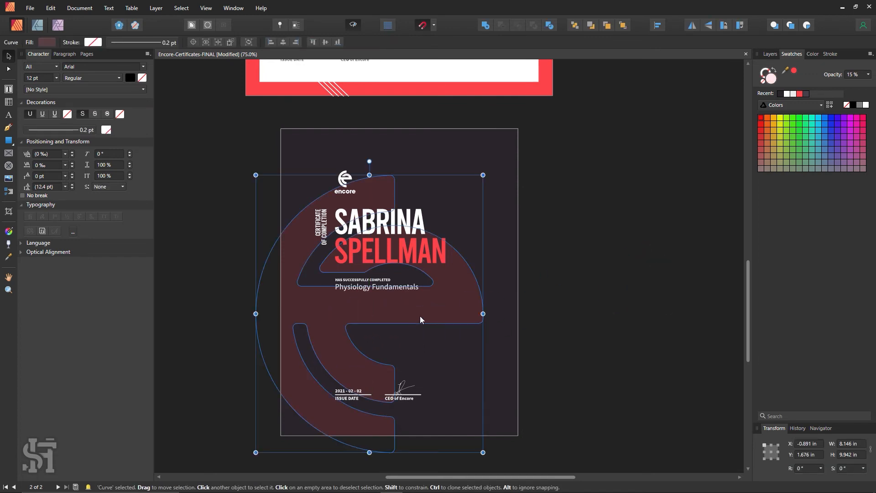
Try to scale the logo mark down from its upper right corner, and undo the resize
{"action": "left_click", "coordinate": [559, 240]}
{"action": "left_click", "coordinate": [467, 267]}
{"action": "left_click", "coordinate": [460, 312]}
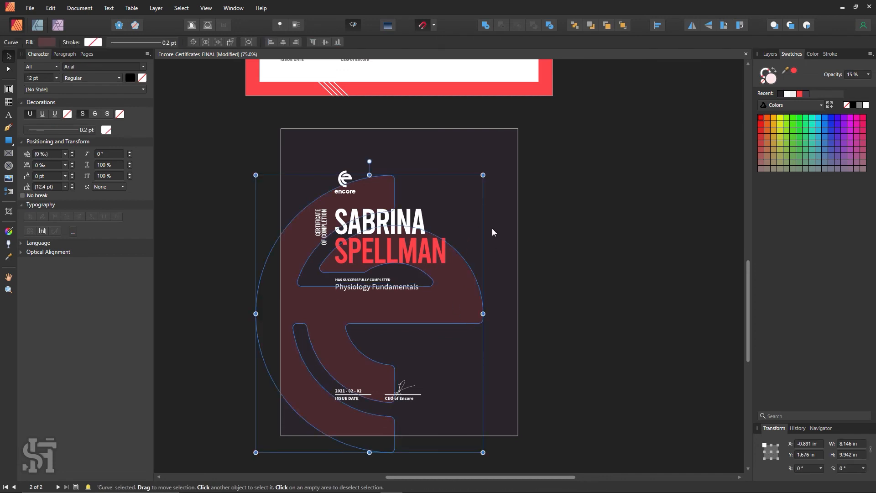
{"action": "left_click_drag", "start_coordinate": [483, 175], "coordinate": [399, 277]}
{"action": "key", "text": "ctrl+z"}
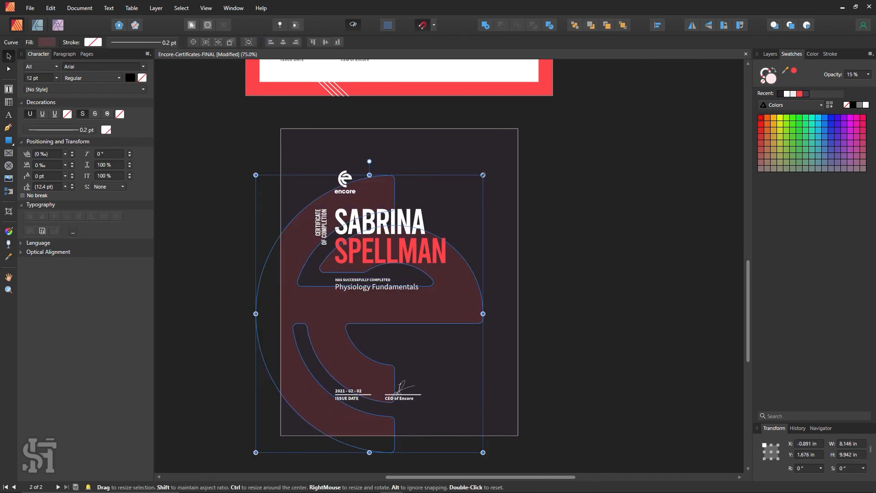
Scale the logo mark down to about 5.16 × 6.30 in at the page's lower left corner, bleeding off the edge
{"action": "left_click_drag", "start_coordinate": [489, 173], "coordinate": [392, 286]}
{"action": "left_click_drag", "start_coordinate": [364, 362], "coordinate": [358, 349]}
{"action": "left_click", "coordinate": [582, 367]}
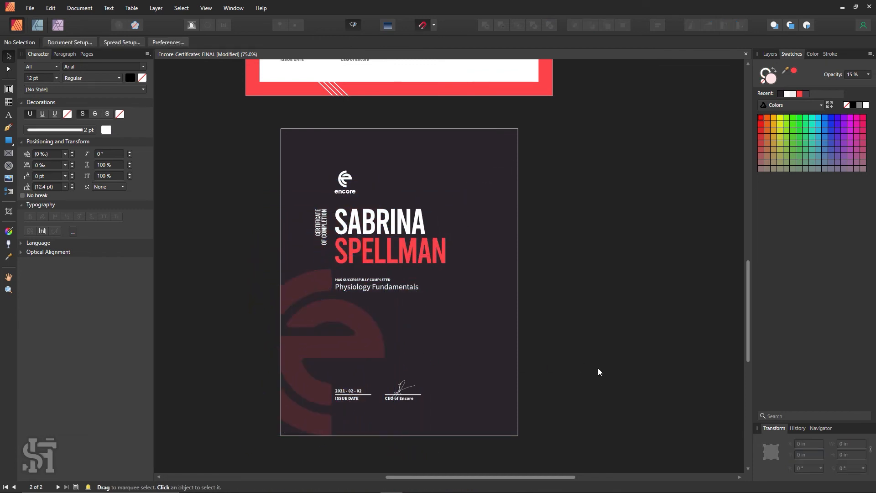
{"action": "left_click", "coordinate": [352, 329]}
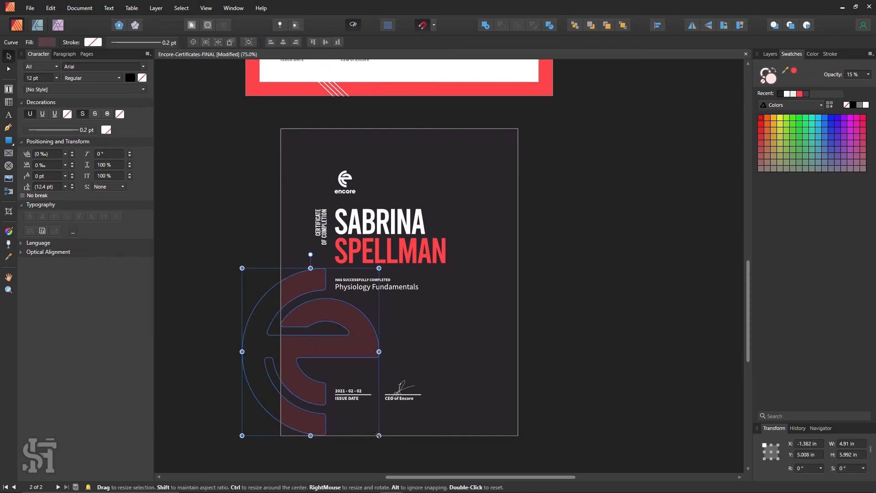
{"action": "left_click_drag", "start_coordinate": [378, 435], "coordinate": [386, 443]}
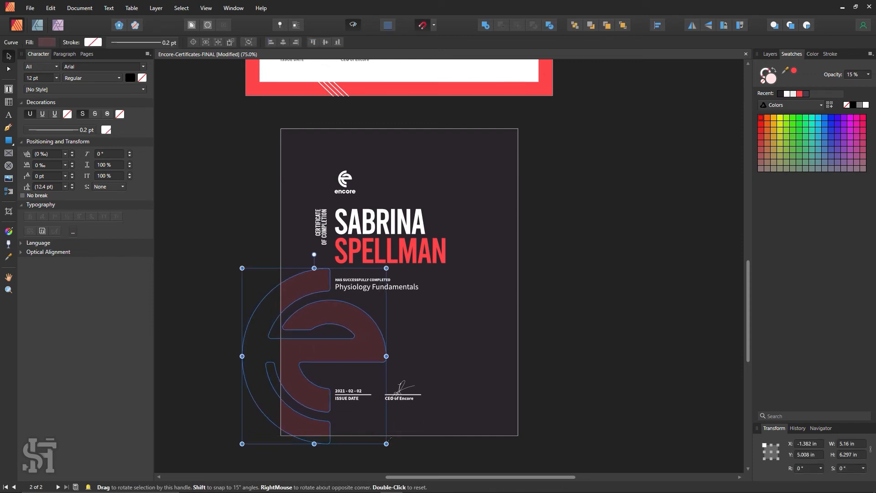
Nudge the logo mark slightly down and left, to about X -1.415 in, Y 5.018 in
{"action": "key", "text": "Down"}
{"action": "key", "text": "Down"}
{"action": "key", "text": "Left"}
{"action": "key", "text": "Left"}
{"action": "key", "text": "Left"}
{"action": "key", "text": "Left"}
{"action": "key", "text": "Left"}
{"action": "key", "text": "Left"}
{"action": "key", "text": "Left"}
{"action": "key", "text": "Left"}
{"action": "key", "text": "Left"}
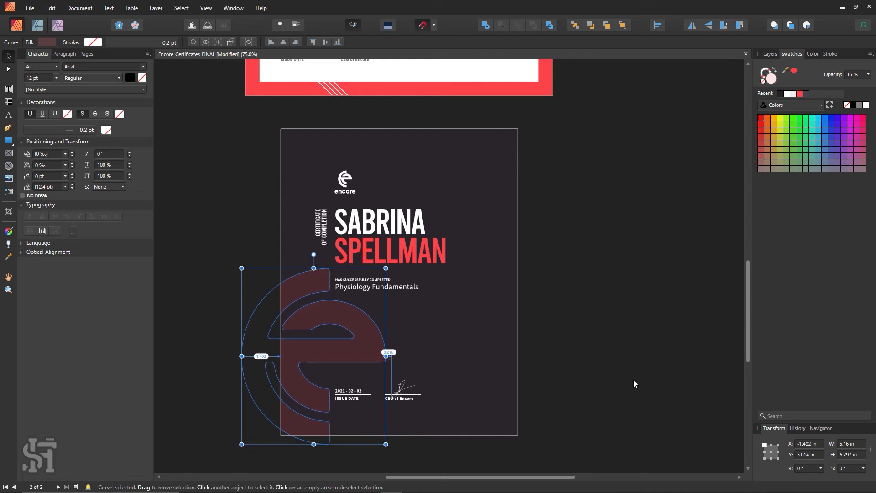
{"action": "left_click", "coordinate": [636, 383]}
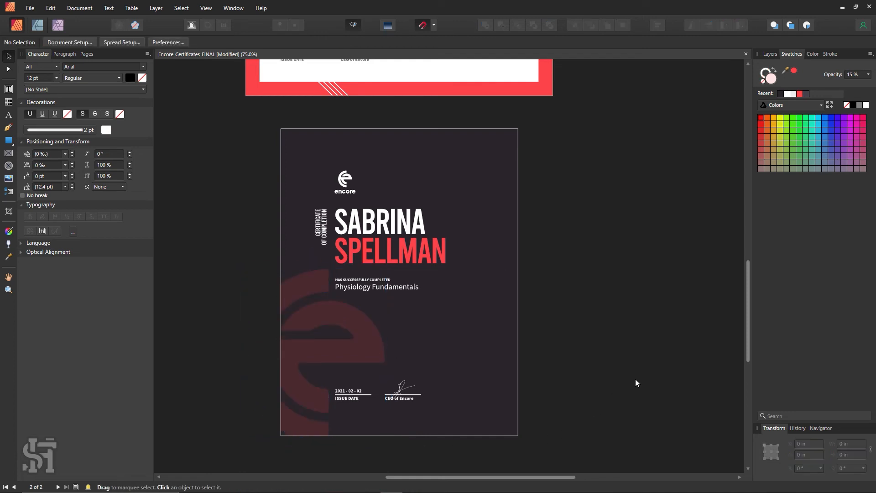
Set the logo mark's opacity to 25% and check the unclipped layout with preview mode briefly off
{"action": "left_click", "coordinate": [335, 354]}
{"action": "left_click", "coordinate": [861, 75]}
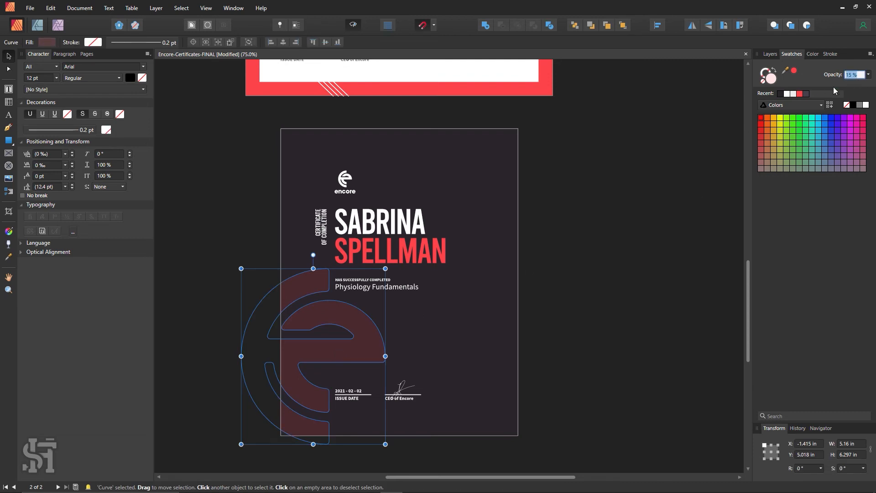
{"action": "key", "text": "Return"}
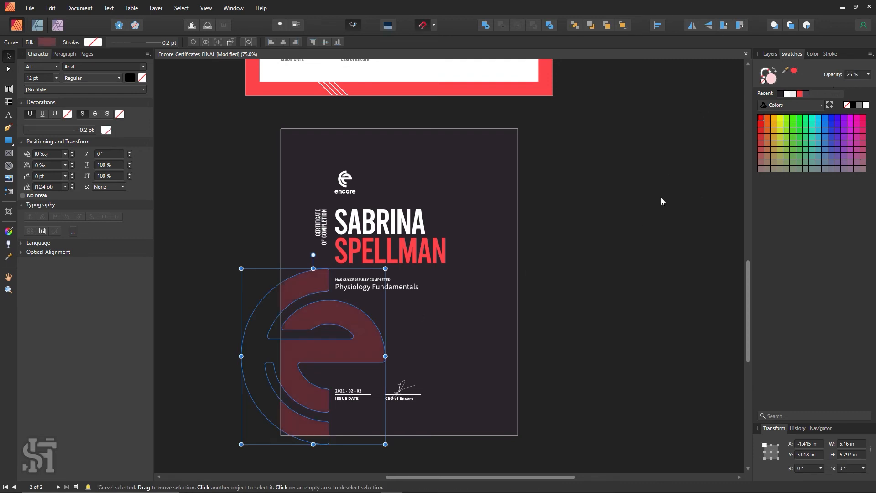
{"action": "left_click", "coordinate": [662, 215]}
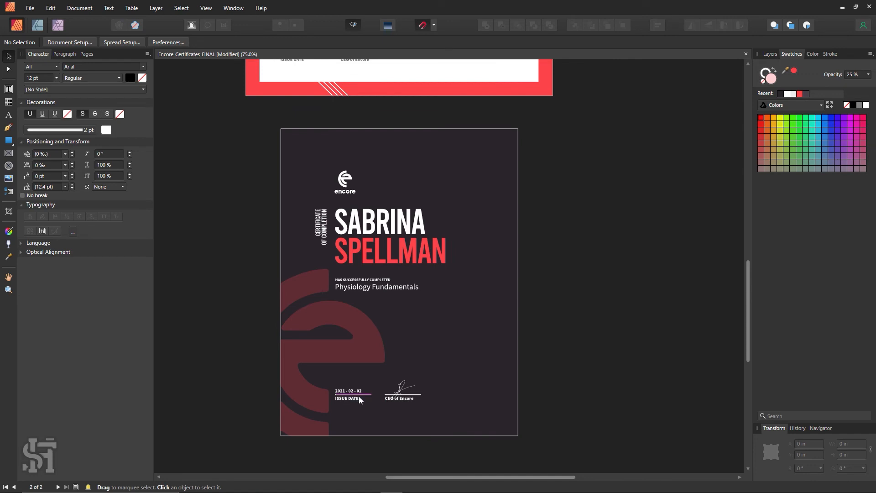
{"action": "left_click", "coordinate": [353, 24]}
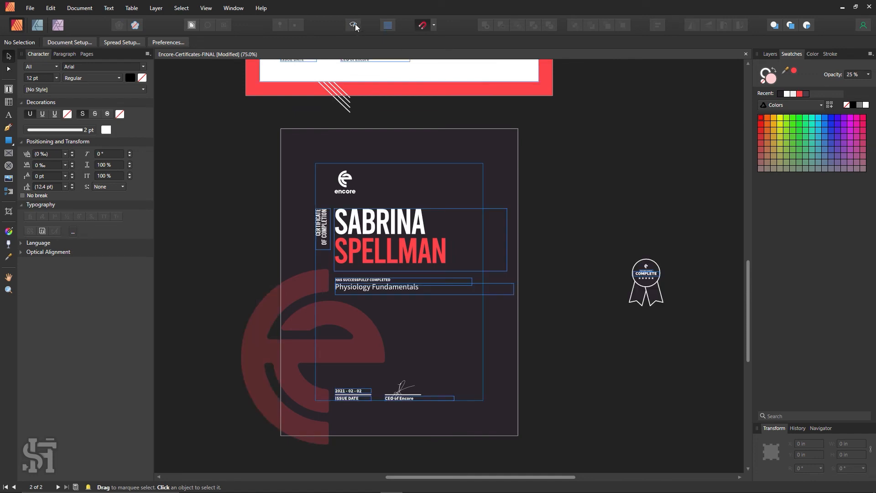
{"action": "left_click", "coordinate": [354, 25]}
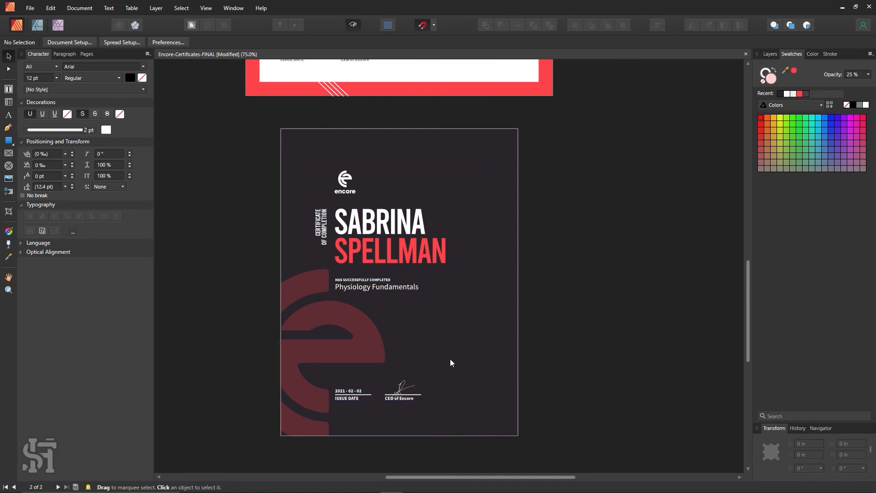
Line up the logo mark's flat right edge with the vertical certificate text, and lower the mark to X -1.472 in, Y 5.356 in
{"action": "left_click", "coordinate": [318, 274]}
{"action": "key", "text": "ctrl+z"}
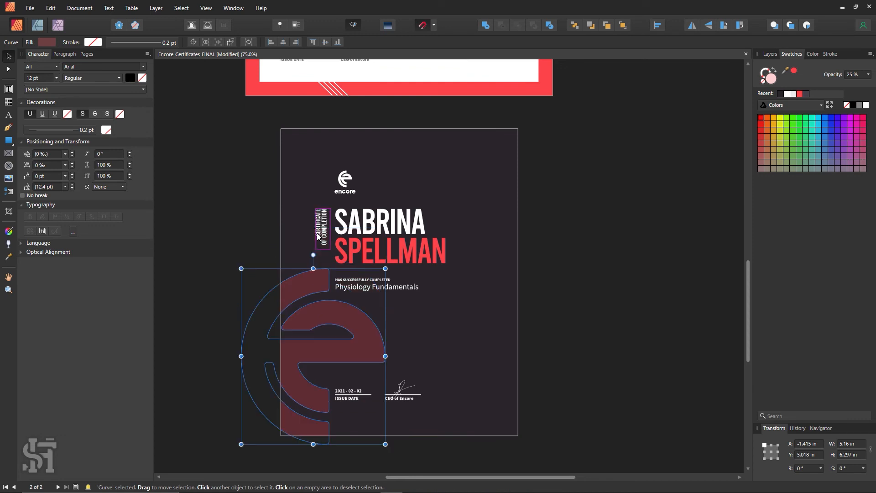
{"action": "left_click", "coordinate": [322, 236]}
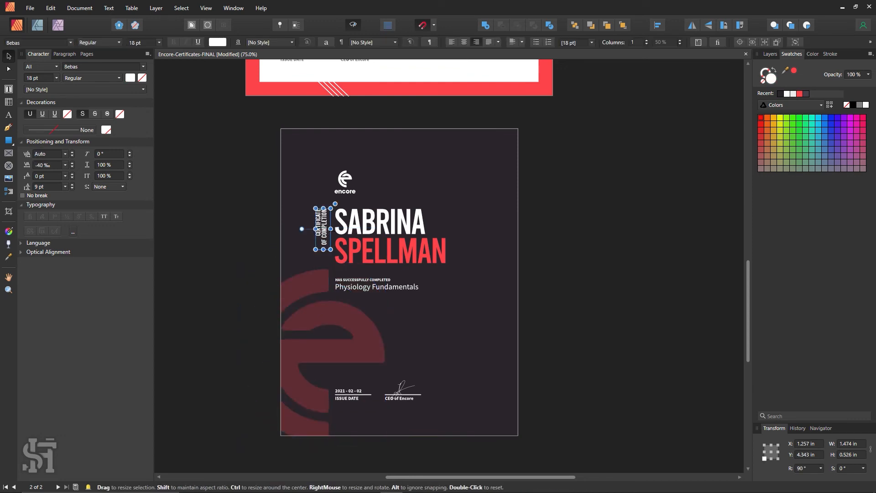
{"action": "left_click", "coordinate": [319, 283], "text": "shift"}
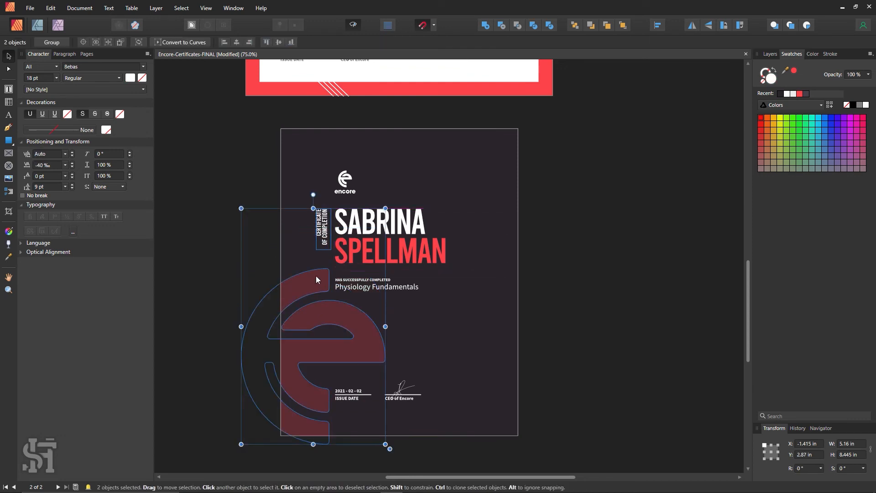
{"action": "left_click_drag", "start_coordinate": [293, 297], "coordinate": [303, 238]}
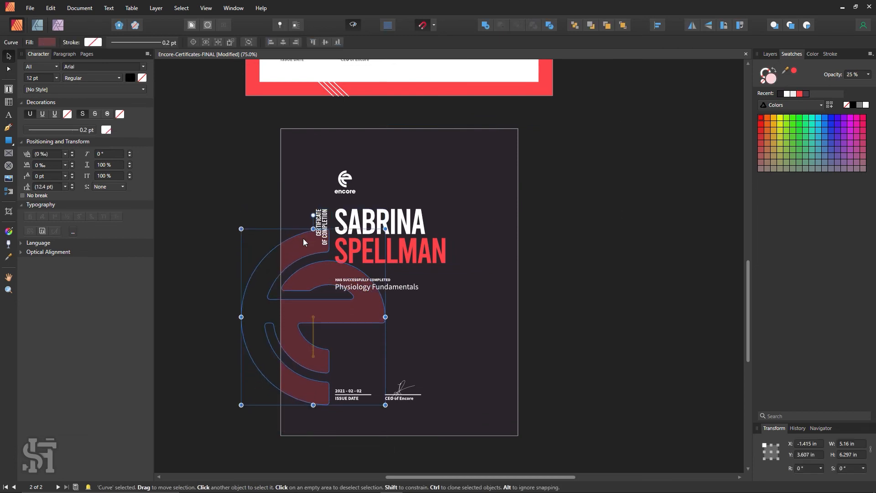
{"action": "key", "text": "Left"}
{"action": "key", "text": "Left"}
{"action": "key", "text": "Left"}
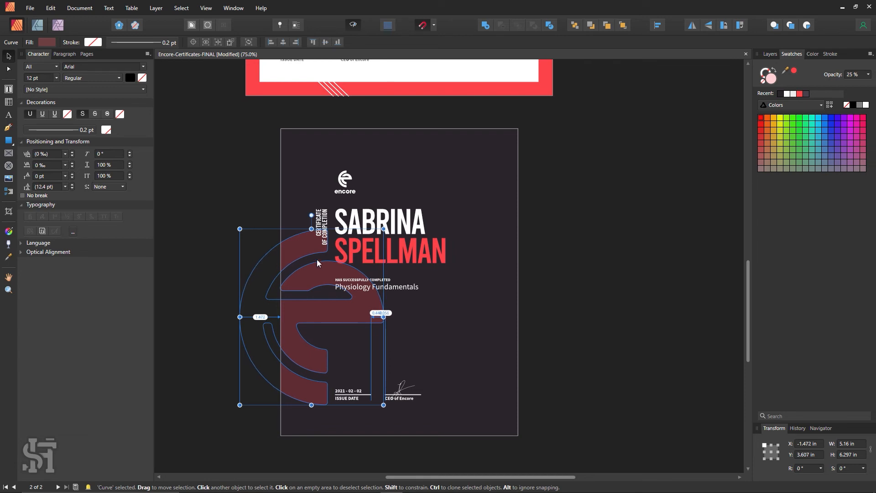
{"action": "left_click_drag", "start_coordinate": [303, 252], "coordinate": [301, 301]}
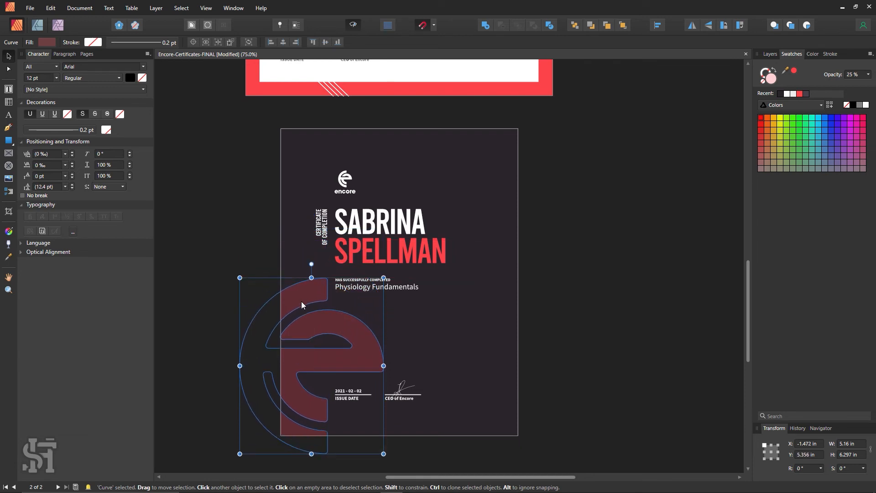
{"action": "left_click", "coordinate": [597, 343]}
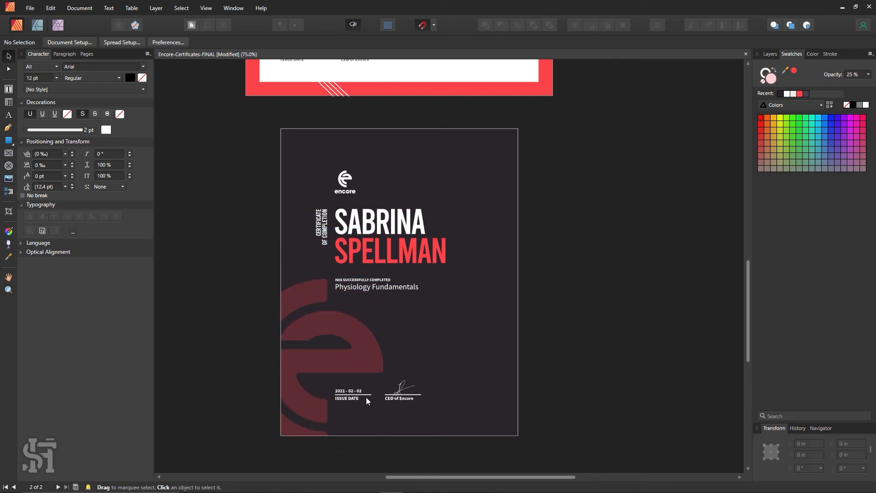
{"action": "left_click", "coordinate": [311, 401]}
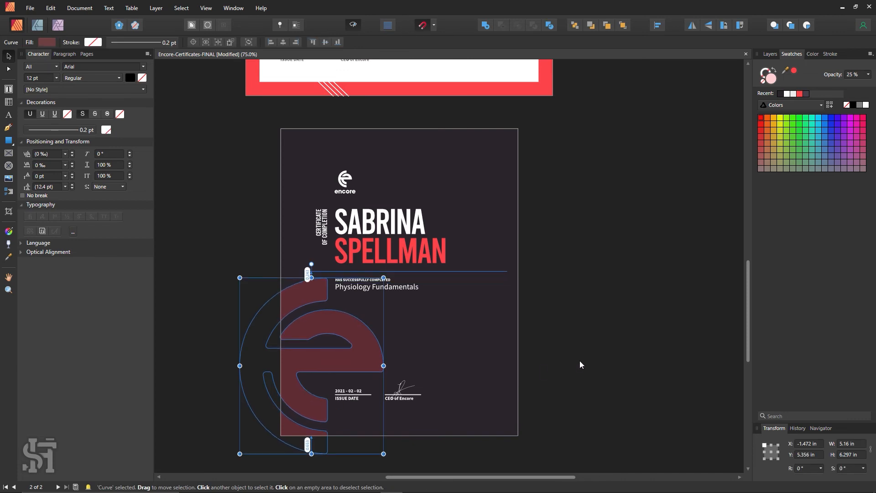
{"action": "left_click", "coordinate": [640, 295]}
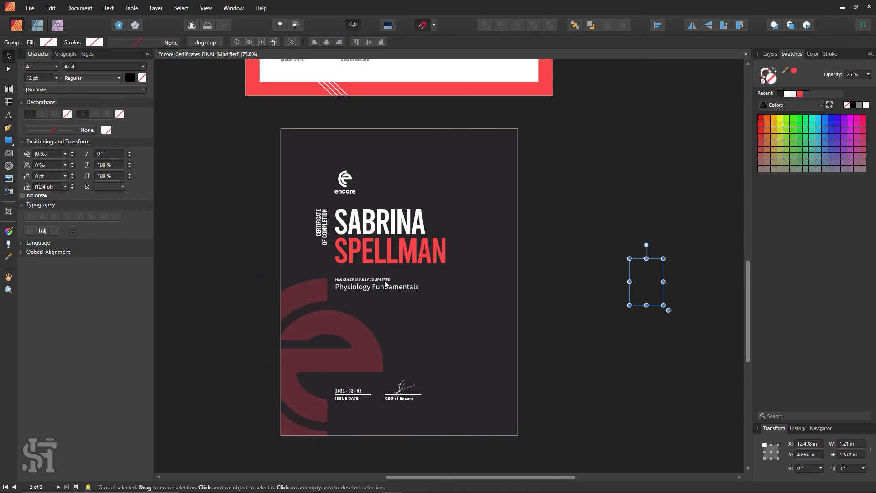
{"action": "left_click", "coordinate": [568, 346]}
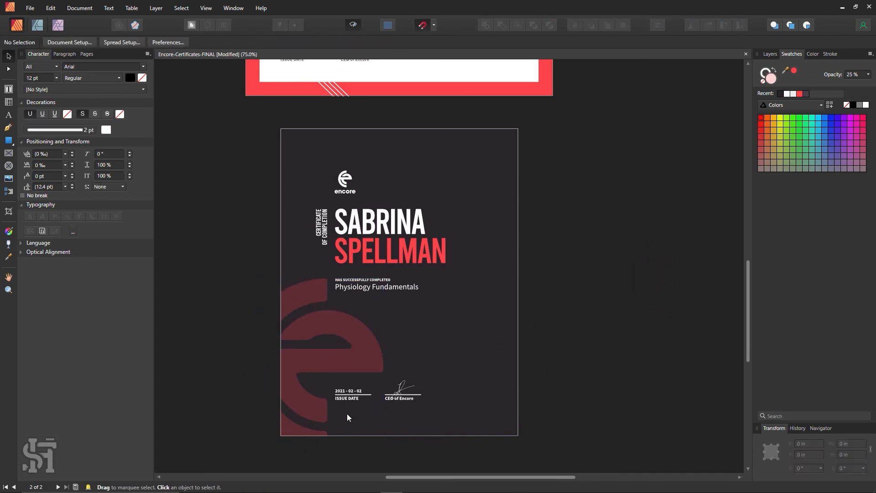
Enlarge the logo mark from its lower right corner to about 5.56 × 6.78 in
{"action": "left_click", "coordinate": [350, 360]}
{"action": "scroll", "coordinate": [358, 360], "scroll_direction": "down", "scroll_amount": 3}
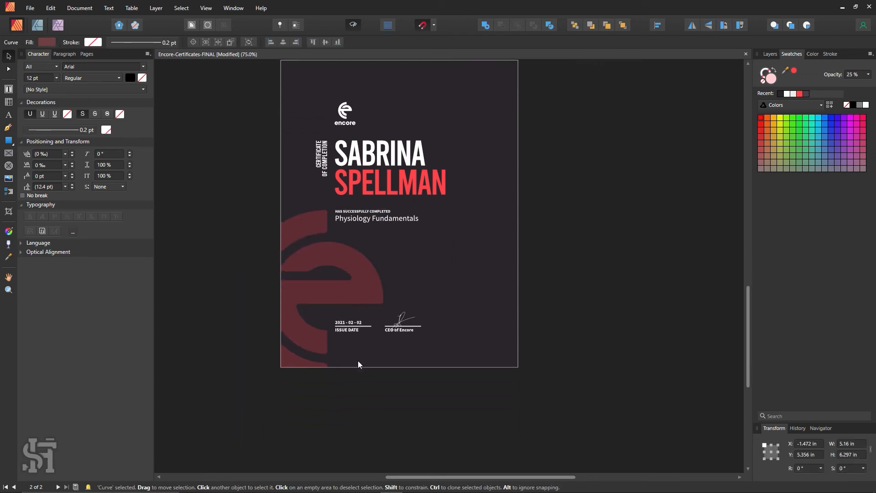
{"action": "left_click_drag", "start_coordinate": [383, 358], "coordinate": [400, 367]}
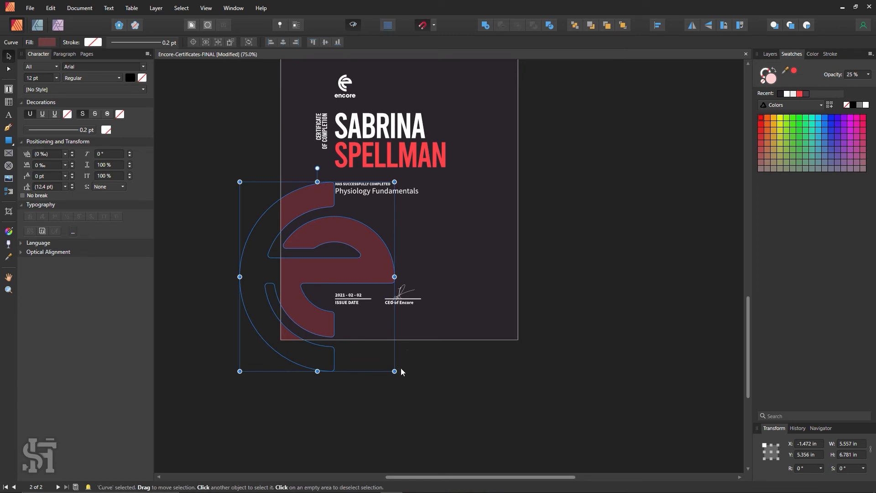
Nudge the enlarged logo mark left to about X -1.65 in
{"action": "key", "text": "Left"}
{"action": "key", "text": "Left"}
{"action": "key", "text": "Left"}
{"action": "key", "text": "Left"}
{"action": "key", "text": "Left"}
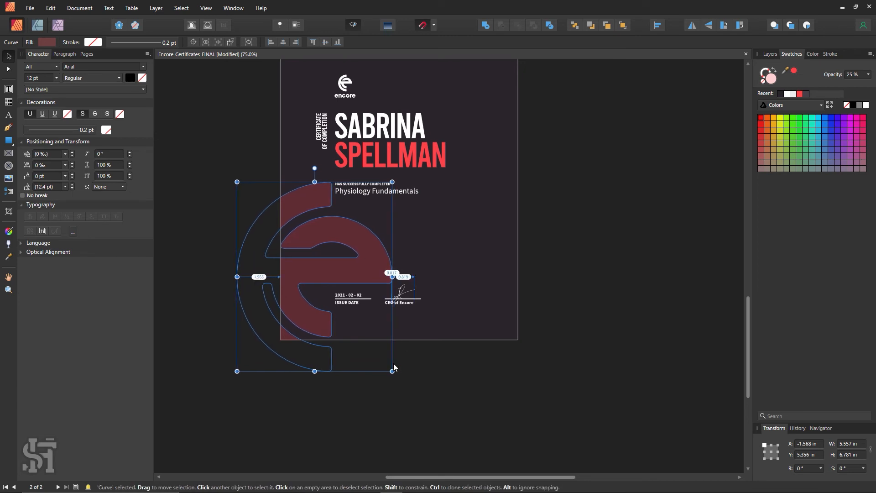
{"action": "key", "text": "Left"}
{"action": "key", "text": "Left"}
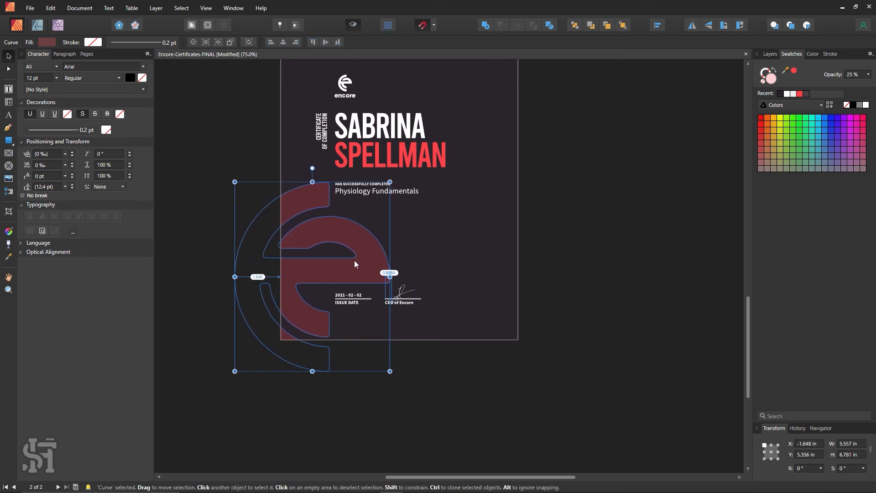
{"action": "key", "text": "Left"}
Raise the logo mark to the vertical text to align its right edge at X -1.712 in, and lower it to Y 5.339 in
{"action": "left_click_drag", "start_coordinate": [351, 260], "coordinate": [354, 216]}
{"action": "key", "text": "ctrl+z"}
{"action": "key", "text": "ctrl+z"}
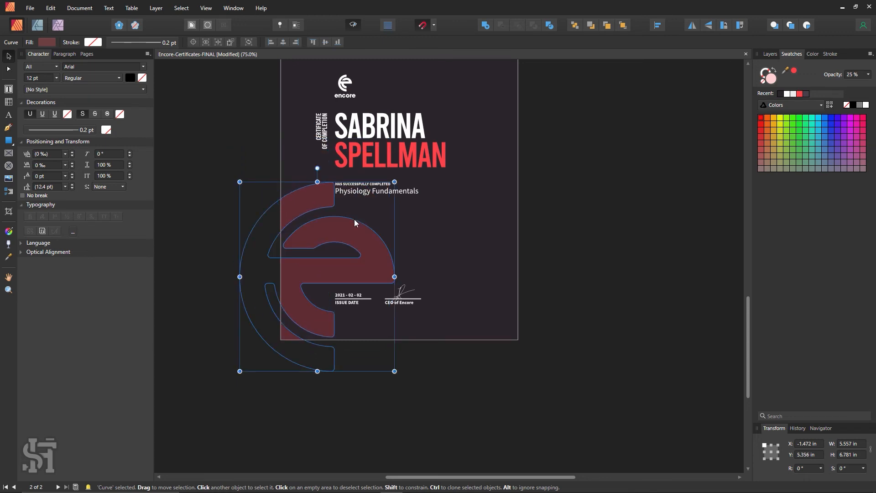
{"action": "key", "text": "ctrl+shift+z"}
{"action": "key", "text": "ctrl+shift+z"}
{"action": "key", "text": "Left"}
{"action": "key", "text": "Left"}
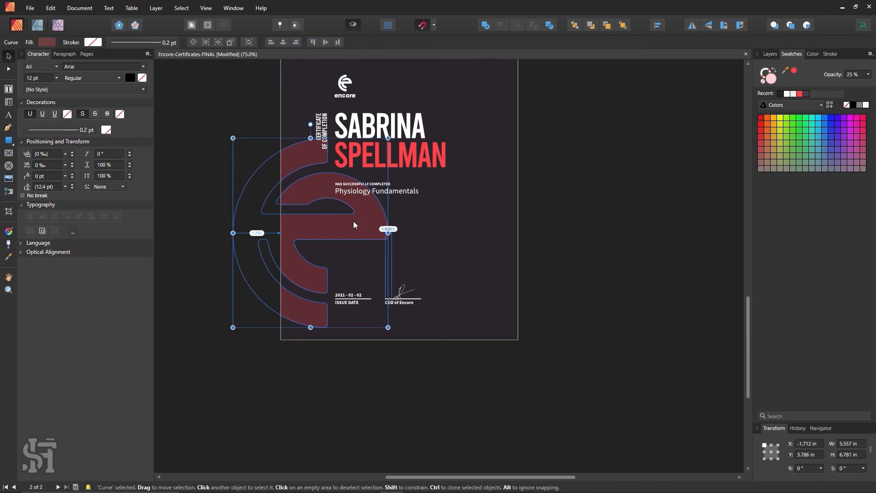
{"action": "left_click_drag", "start_coordinate": [353, 221], "coordinate": [352, 265]}
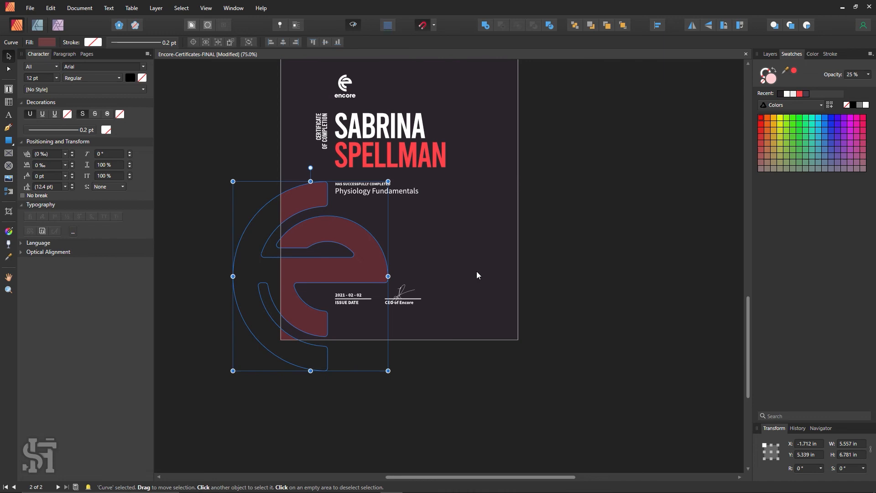
{"action": "left_click", "coordinate": [569, 263]}
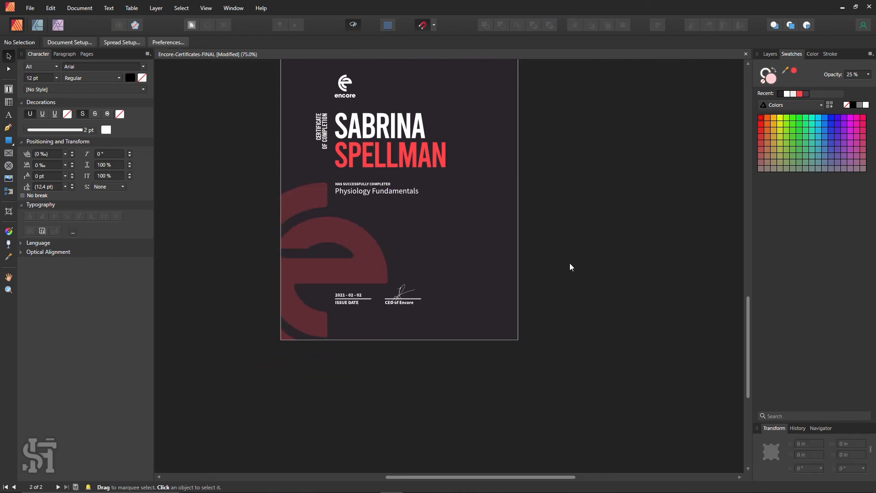
{"action": "scroll", "coordinate": [570, 264], "scroll_direction": "up", "scroll_amount": 2}
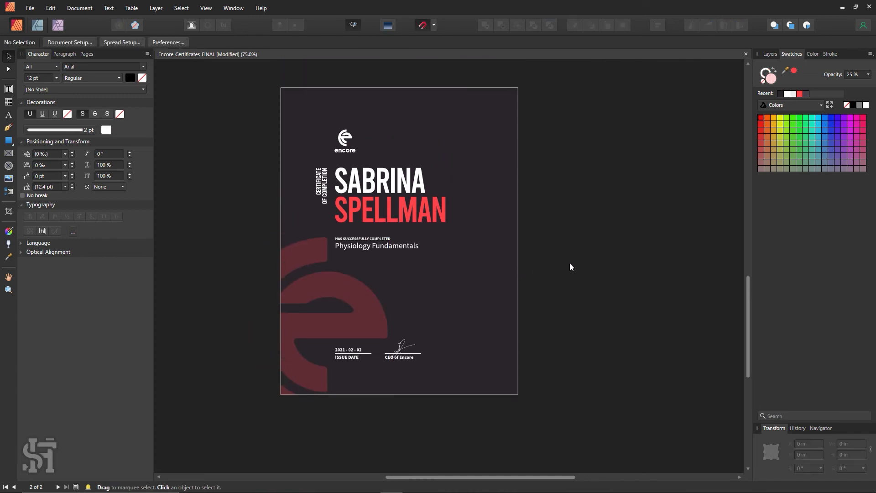
Move the logo mark, completion text, date and signature up slightly together, to Y 5.319 in
{"action": "left_click_drag", "start_coordinate": [542, 231], "coordinate": [191, 435]}
{"action": "left_click_drag", "start_coordinate": [330, 422], "coordinate": [331, 395]}
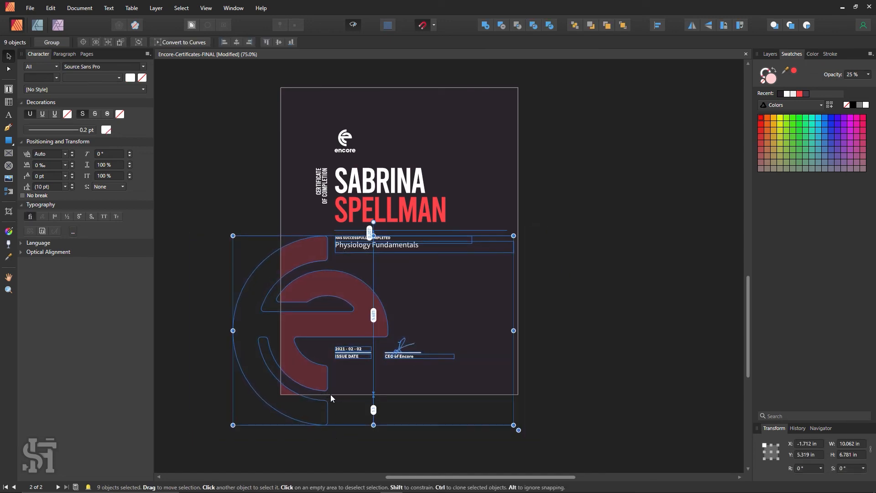
{"action": "left_click", "coordinate": [586, 369]}
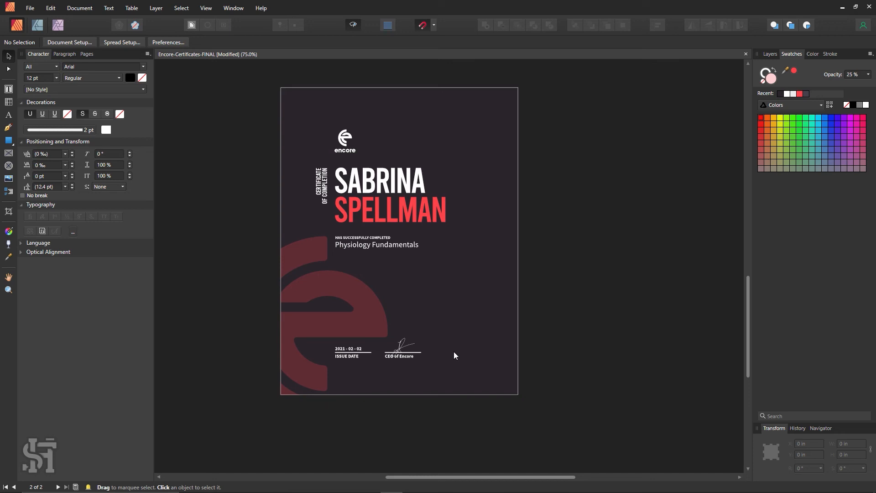
Turn off preview mode and nudge the logo, title, name and completion text to the upper margin corner, X 1.267 in, Y 1.264 in
{"action": "left_click", "coordinate": [353, 25]}
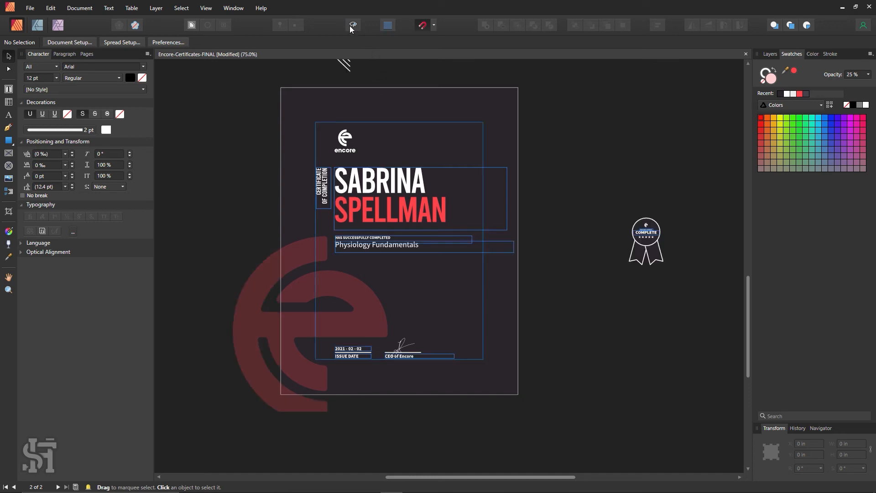
{"action": "left_click_drag", "start_coordinate": [560, 113], "coordinate": [305, 265]}
{"action": "key", "text": "Up"}
{"action": "key", "text": "Up"}
{"action": "key", "text": "Up"}
{"action": "key", "text": "Up"}
{"action": "key", "text": "Up"}
{"action": "key", "text": "Up"}
{"action": "key", "text": "Up"}
{"action": "key", "text": "Up"}
{"action": "key", "text": "Up"}
{"action": "key", "text": "Up"}
{"action": "key", "text": "Up"}
{"action": "key", "text": "Up"}
{"action": "key", "text": "Up"}
{"action": "key", "text": "Up"}
{"action": "key", "text": "Up"}
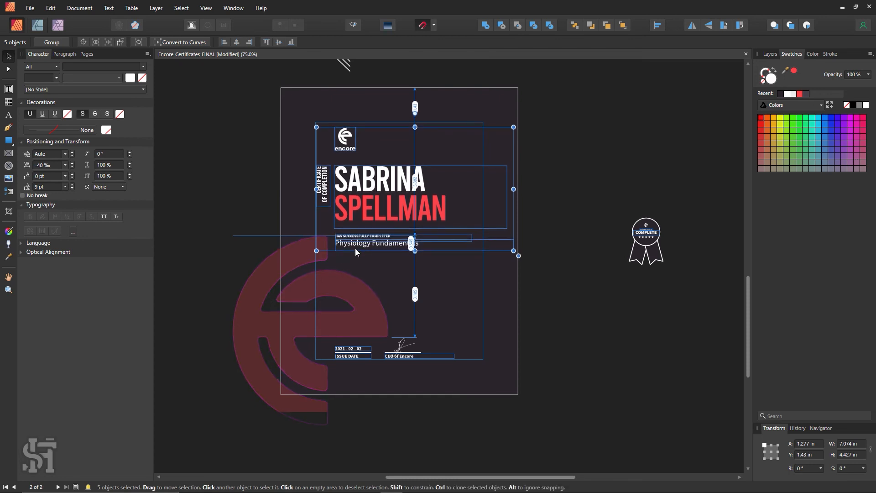
{"action": "key", "text": "Right"}
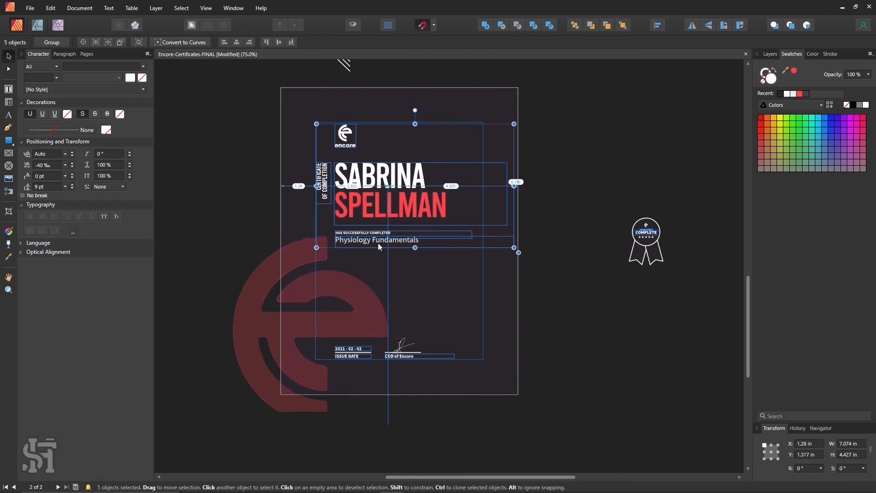
{"action": "key", "text": "Left"}
{"action": "key", "text": "Left"}
{"action": "key", "text": "Left"}
{"action": "key", "text": "Left"}
{"action": "key", "text": "Up"}
{"action": "key", "text": "Up"}
{"action": "key", "text": "Up"}
{"action": "key", "text": "Up"}
{"action": "key", "text": "Up"}
{"action": "key", "text": "Up"}
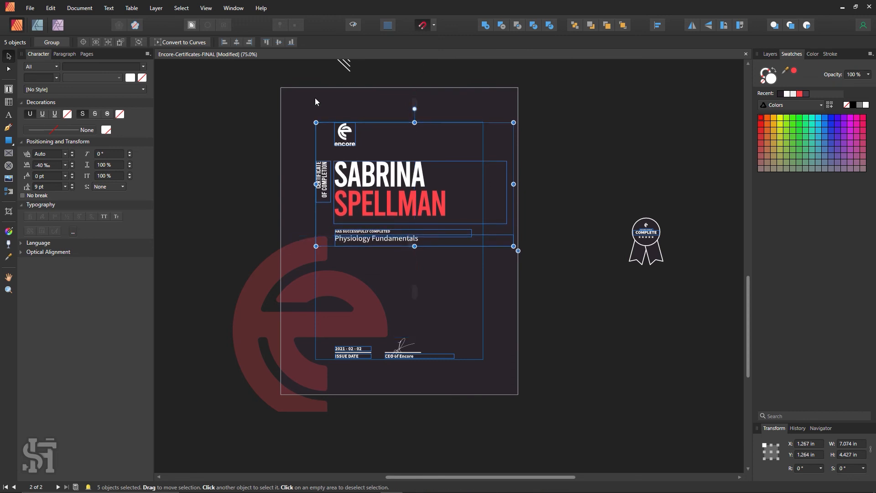
Narrow the recipient name and course text frames to the right margin, and briefly check the page in preview mode
{"action": "left_click", "coordinate": [504, 194]}
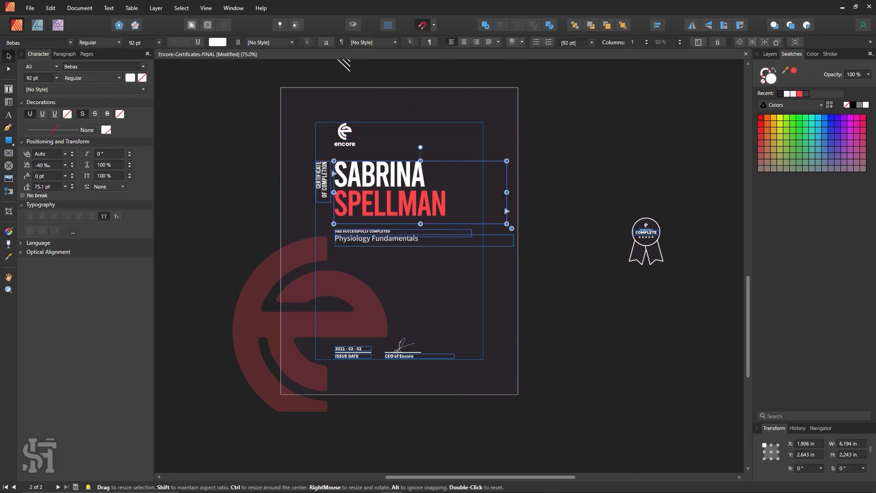
{"action": "left_click", "coordinate": [454, 236]}
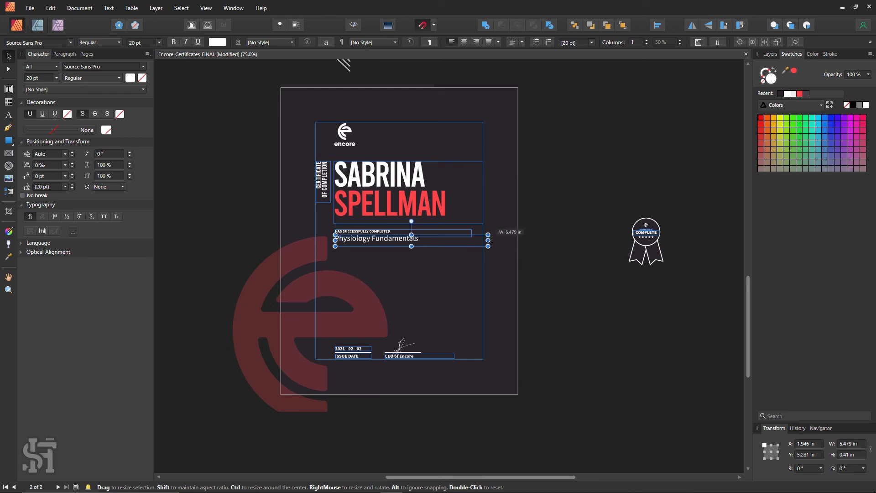
{"action": "left_click", "coordinate": [564, 223]}
{"action": "left_click", "coordinate": [353, 25]}
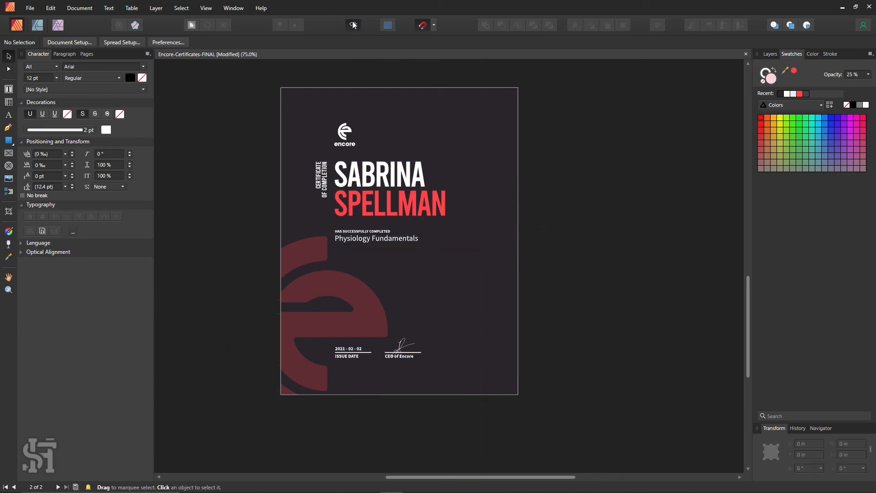
{"action": "left_click", "coordinate": [352, 25]}
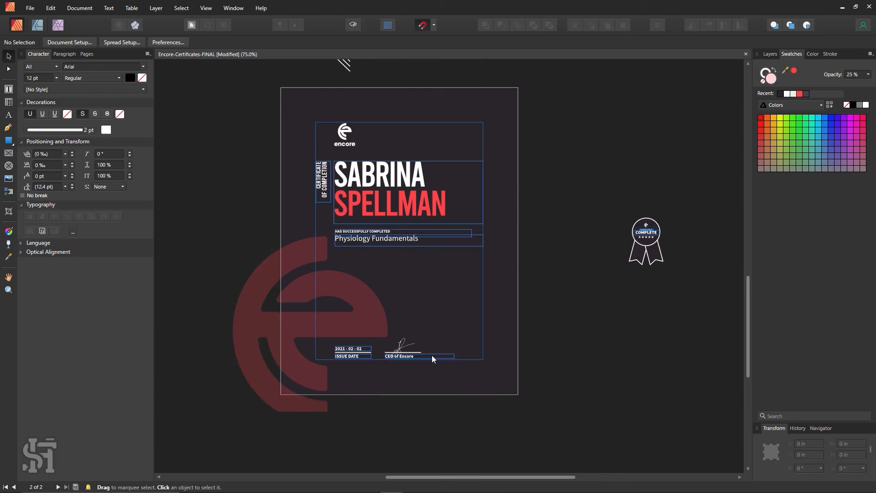
Lower the date and signature block slightly to the bottom margin, Y 8.976 in, and briefly check the page in preview mode
{"action": "mouse_move", "coordinate": [571, 332]}
{"action": "left_mouse_down"}
{"action": "mouse_move", "coordinate": [404, 389]}
{"action": "mouse_move", "coordinate": [329, 396]}
{"action": "left_mouse_up"}
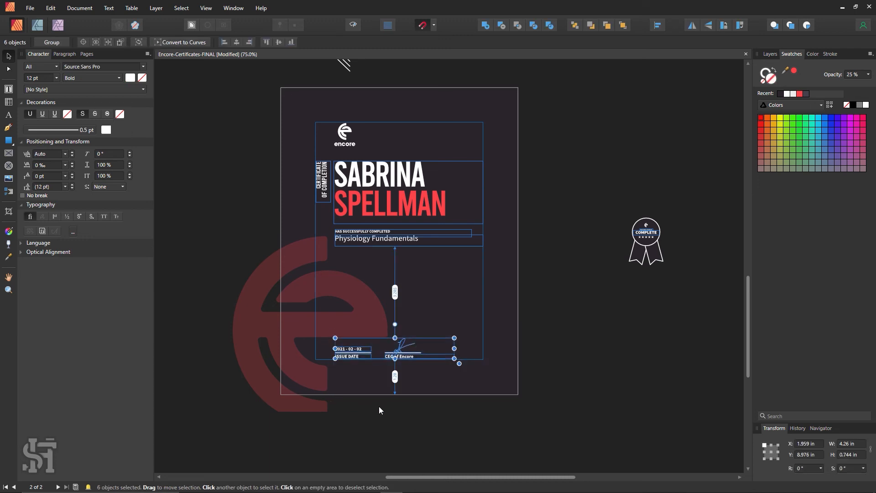
{"action": "left_click", "coordinate": [393, 403]}
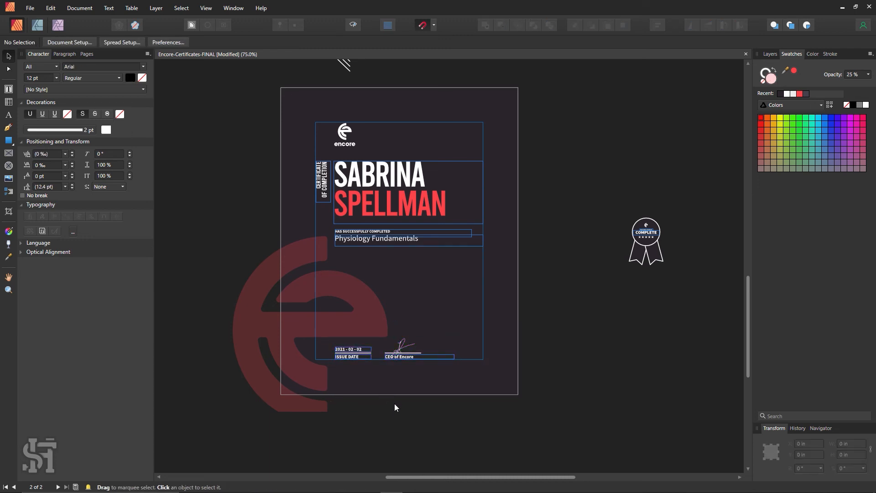
{"action": "left_click", "coordinate": [356, 21]}
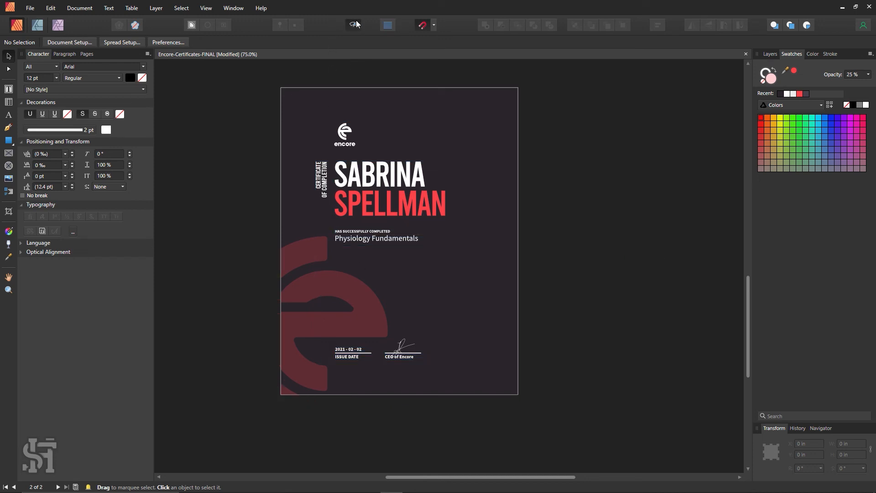
{"action": "left_click", "coordinate": [356, 21]}
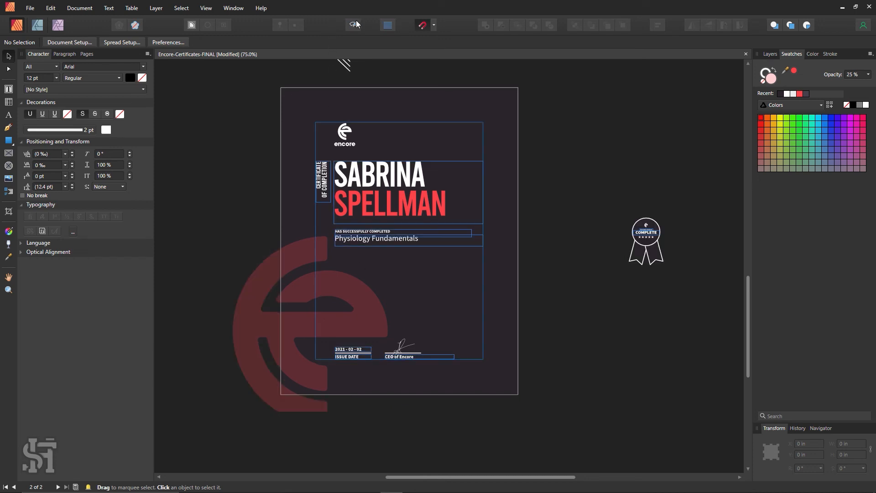
Change the signature caption on the landscape certificate to read CEO OF ENCORE in capitals
{"action": "scroll", "coordinate": [383, 280], "scroll_direction": "up", "scroll_amount": 5}
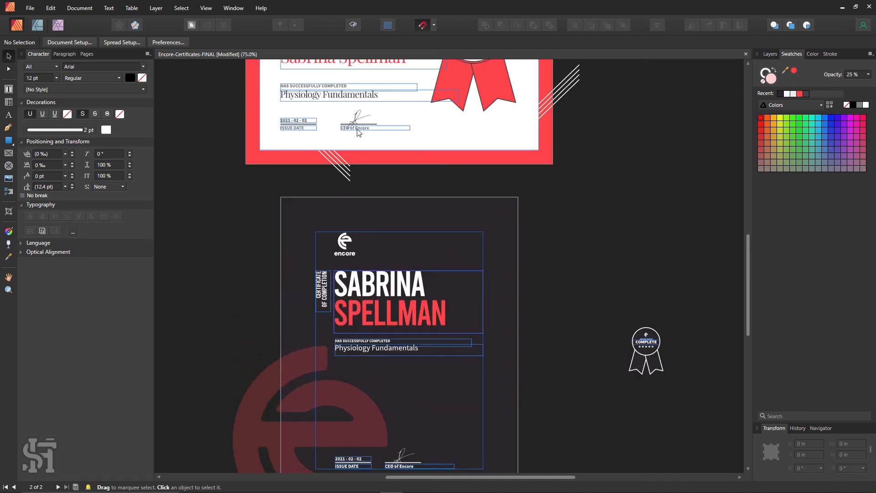
{"action": "double_click", "coordinate": [358, 129]}
{"action": "left_click_drag", "start_coordinate": [372, 131], "coordinate": [351, 134]}
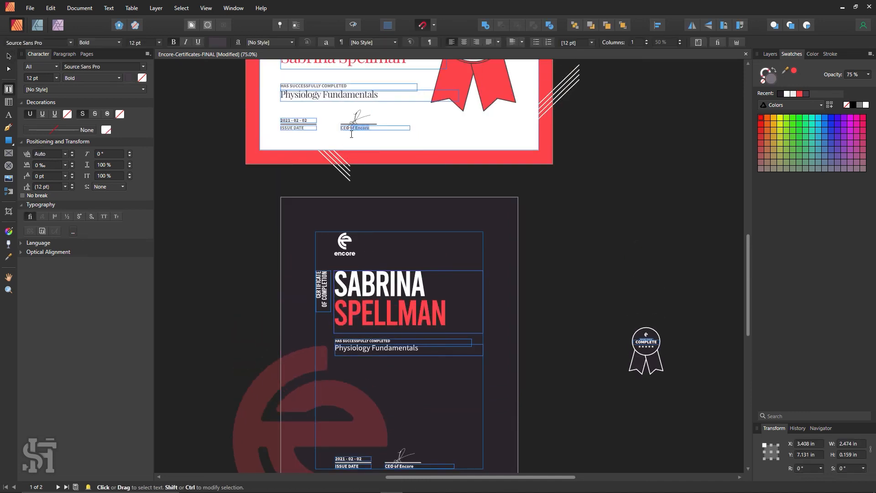
{"action": "key", "text": "BackSpace"}
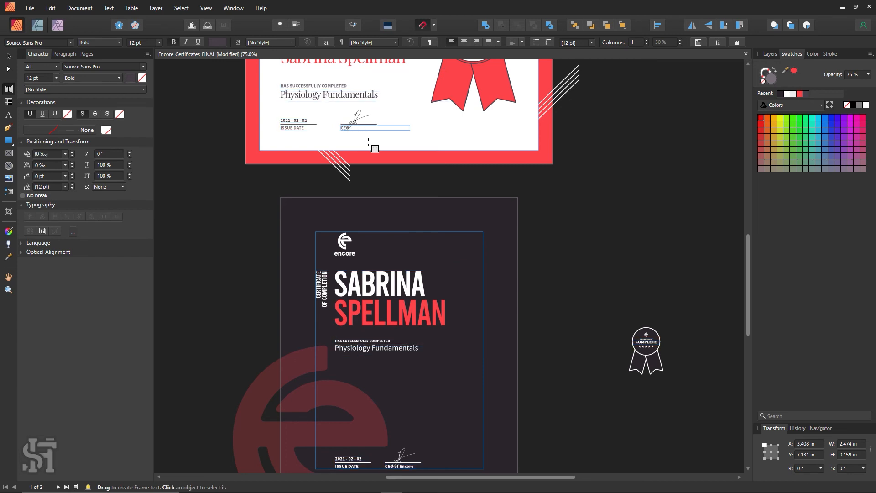
{"action": "type", "text": "OF ENCORE"}
Change the signature caption on the dark portrait certificate to CEO OF ENCORE and turn on preview mode
{"action": "scroll", "coordinate": [401, 417], "scroll_direction": "down", "scroll_amount": 3}
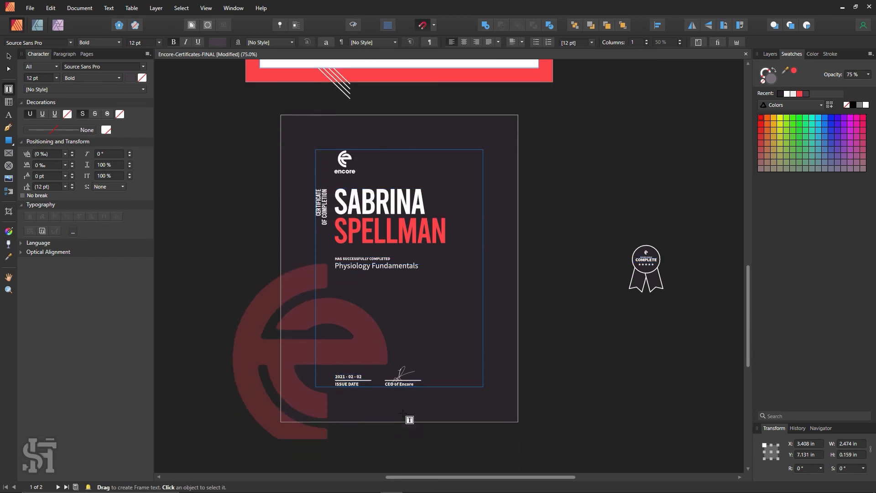
{"action": "left_click", "coordinate": [411, 386]}
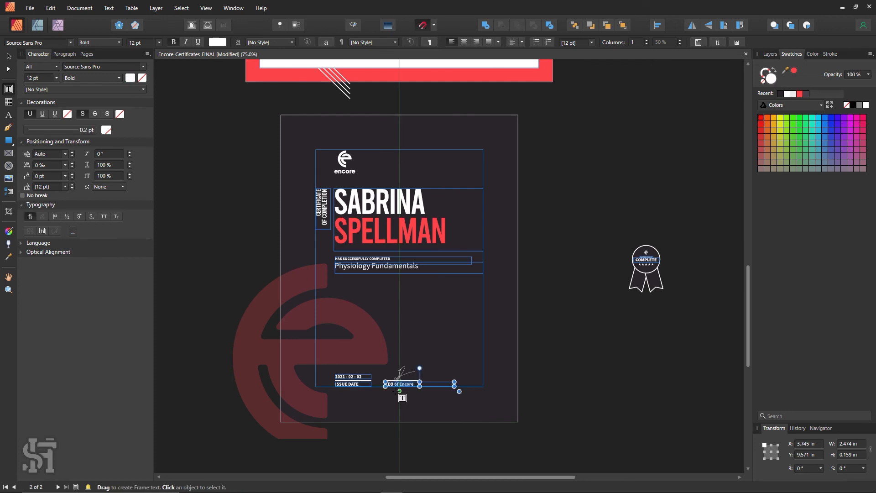
{"action": "type", "text": "OF ENCORE"}
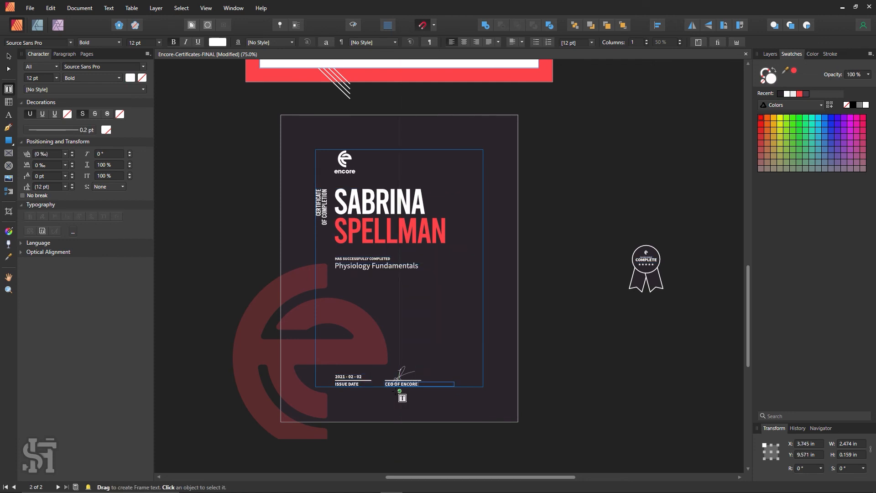
{"action": "key", "text": "Escape"}
{"action": "left_click", "coordinate": [8, 56]}
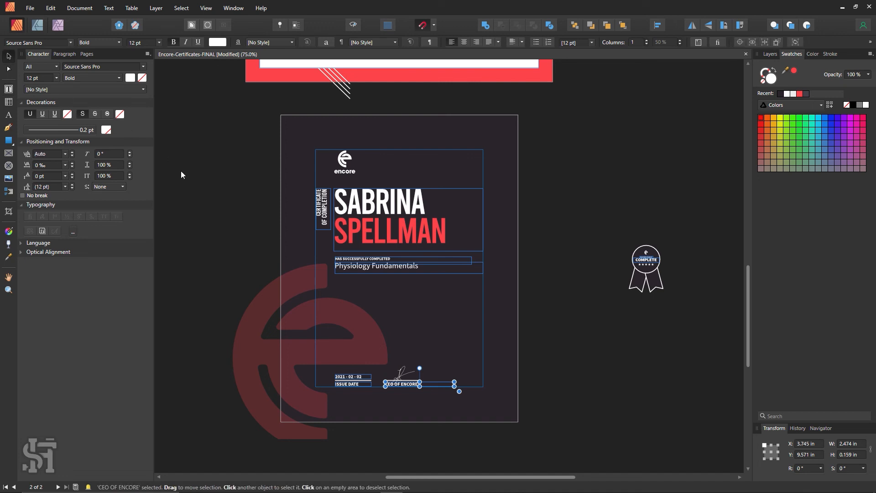
{"action": "left_click", "coordinate": [181, 172]}
{"action": "left_click", "coordinate": [353, 24]}
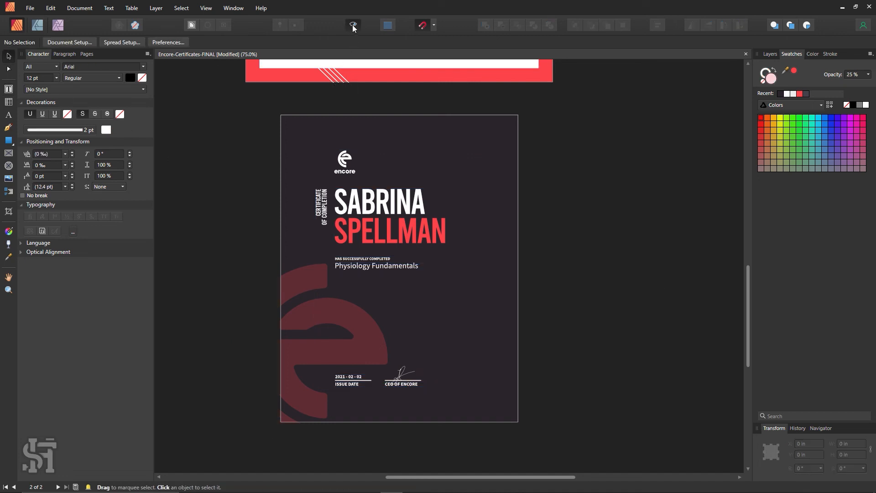
Enlarge the faint logo mark to about 5.74 × 7.005 in, try moving it up the page, and undo that move
{"action": "scroll", "coordinate": [511, 398], "scroll_direction": "up", "scroll_amount": 3}
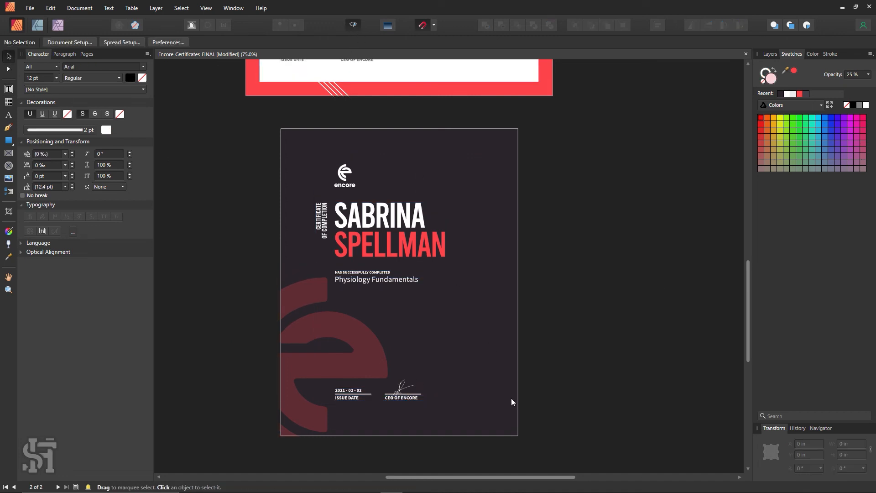
{"action": "scroll", "coordinate": [507, 237], "scroll_direction": "down", "scroll_amount": 2}
{"action": "scroll", "coordinate": [513, 302], "scroll_direction": "down", "scroll_amount": 1}
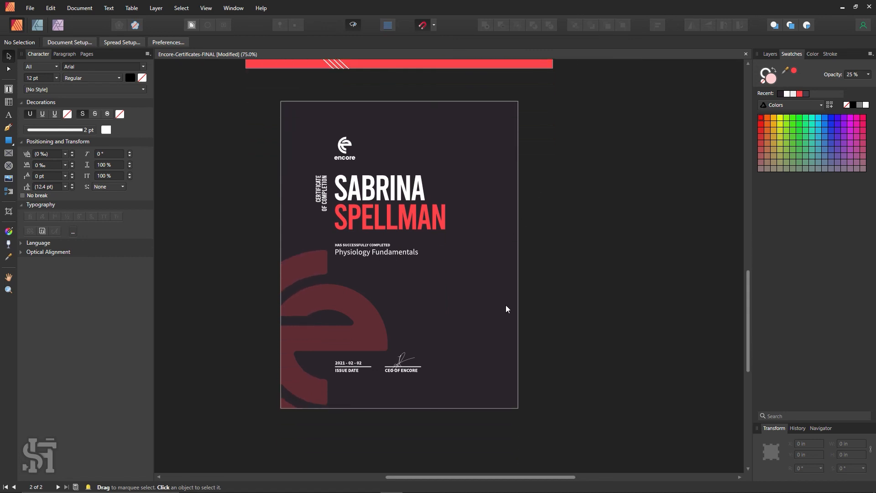
{"action": "scroll", "coordinate": [506, 309], "scroll_direction": "up", "scroll_amount": 1}
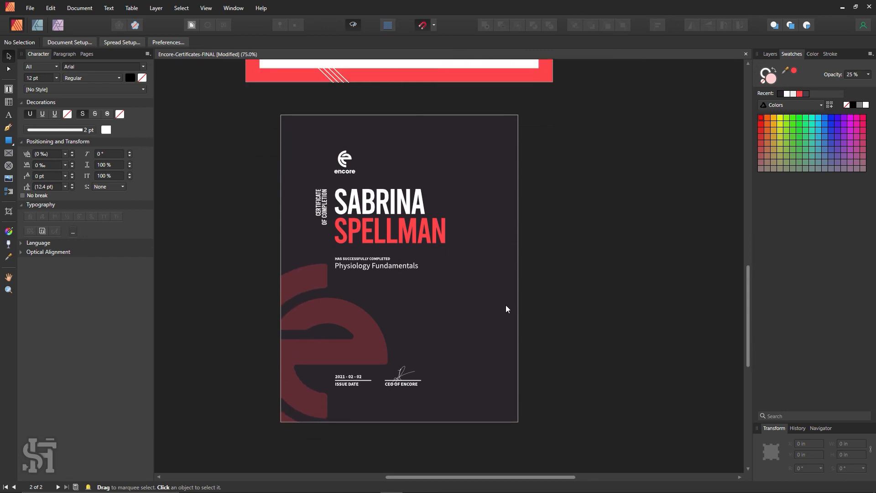
{"action": "left_click", "coordinate": [362, 261]}
{"action": "left_click", "coordinate": [324, 308]}
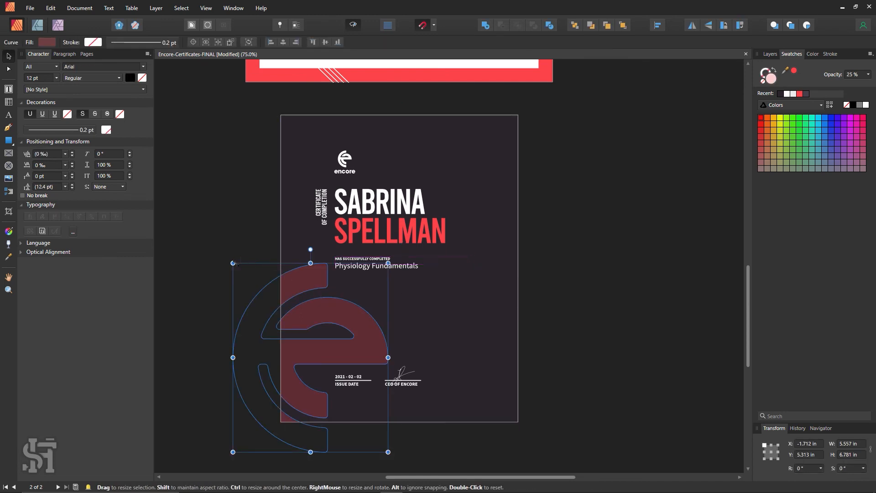
{"action": "left_click_drag", "start_coordinate": [230, 260], "coordinate": [226, 254]}
{"action": "left_click_drag", "start_coordinate": [355, 315], "coordinate": [357, 315]}
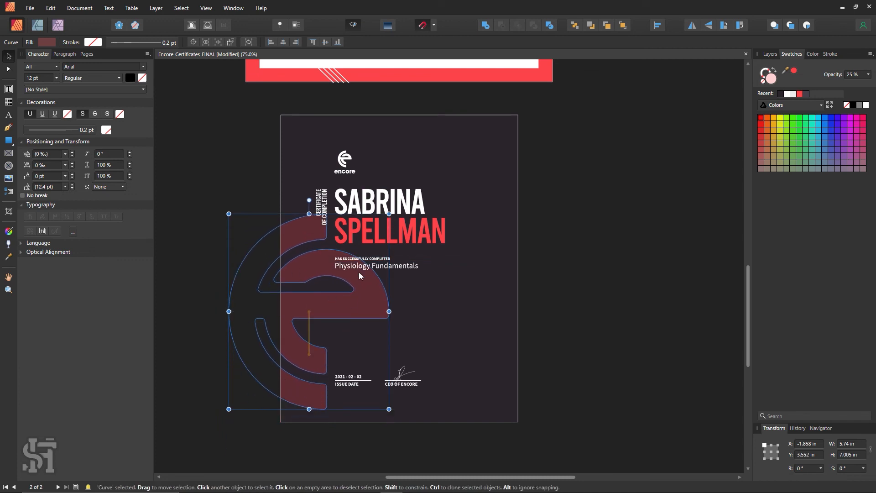
{"action": "key", "text": "ctrl+z"}
{"action": "left_click", "coordinate": [577, 319]}
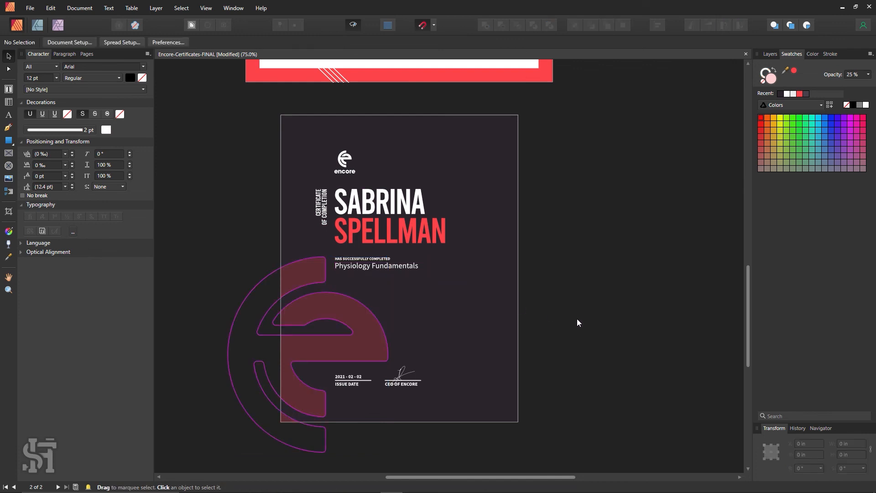
Try lowering the date and signature block below the bottom margin, to about Y 9.69 in, and undo the move
{"action": "left_click", "coordinate": [334, 381]}
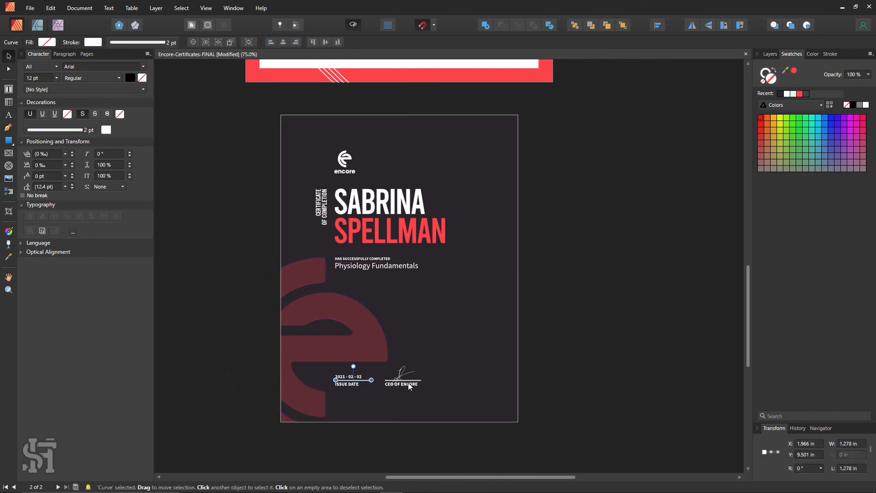
{"action": "mouse_move", "coordinate": [554, 376]}
{"action": "left_mouse_down"}
{"action": "mouse_move", "coordinate": [339, 407]}
{"action": "mouse_move", "coordinate": [400, 385]}
{"action": "mouse_move", "coordinate": [332, 404]}
{"action": "mouse_move", "coordinate": [351, 406]}
{"action": "left_mouse_up"}
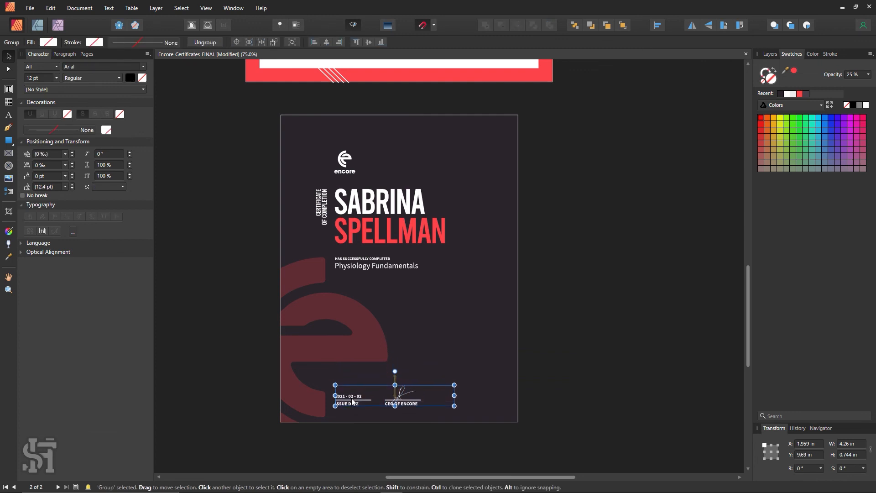
{"action": "left_click", "coordinate": [554, 384]}
{"action": "key", "text": "ctrl+z"}
{"action": "key", "text": "ctrl+z"}
{"action": "key", "text": "ctrl+z"}
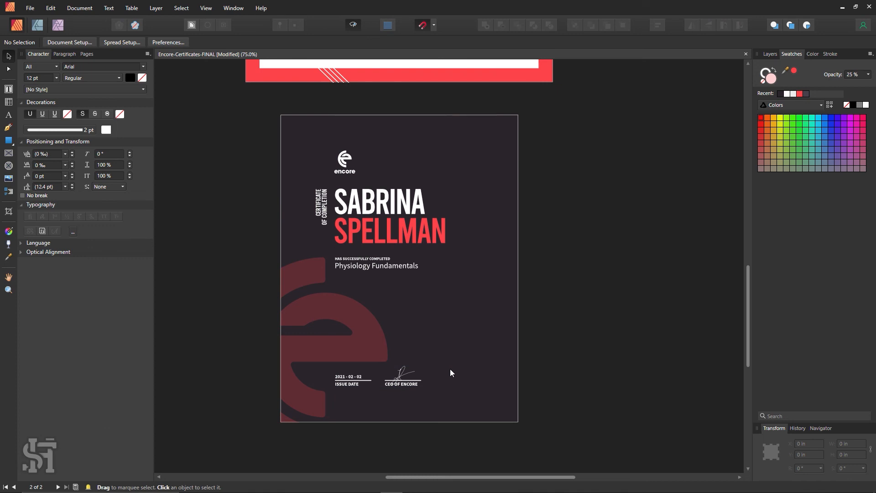
Lower the date and signature block to about Y 9.542 in and briefly show the margins to check it
{"action": "mouse_move", "coordinate": [607, 339]}
{"action": "left_mouse_down"}
{"action": "mouse_move", "coordinate": [332, 405]}
{"action": "mouse_move", "coordinate": [347, 402]}
{"action": "left_mouse_up"}
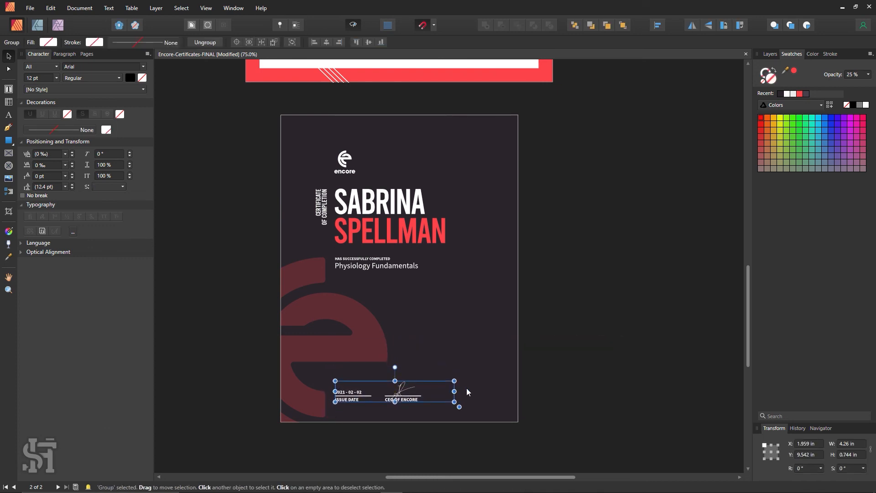
{"action": "left_click", "coordinate": [641, 335]}
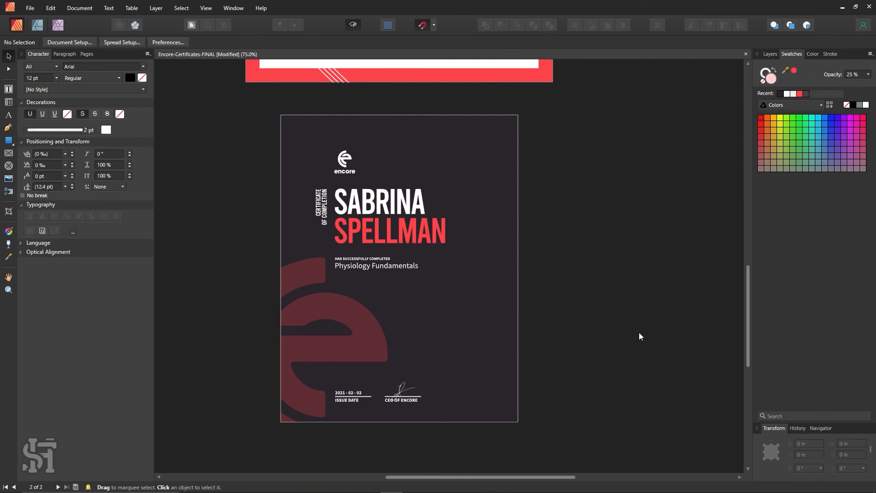
{"action": "left_click", "coordinate": [354, 23]}
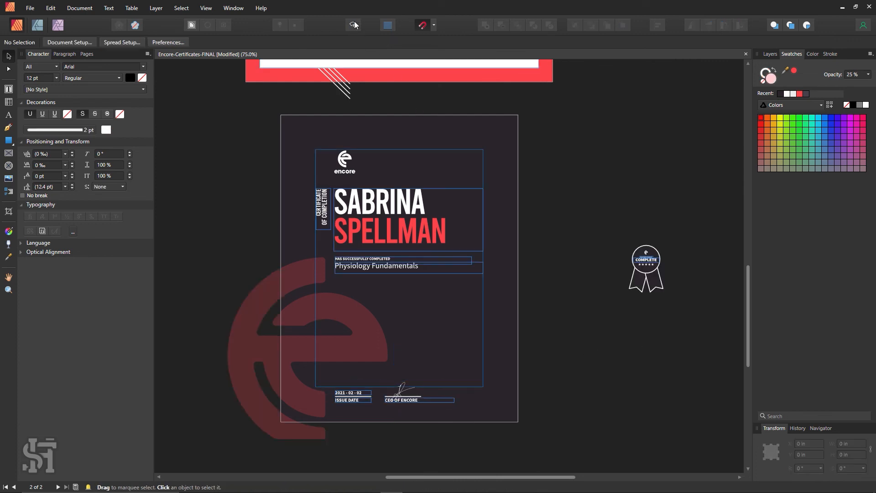
{"action": "left_click", "coordinate": [355, 22]}
Compare the spacing on both certificates and check the date and signature block against the margins with preview mode off and on
{"action": "scroll", "coordinate": [464, 183], "scroll_direction": "up", "scroll_amount": 5}
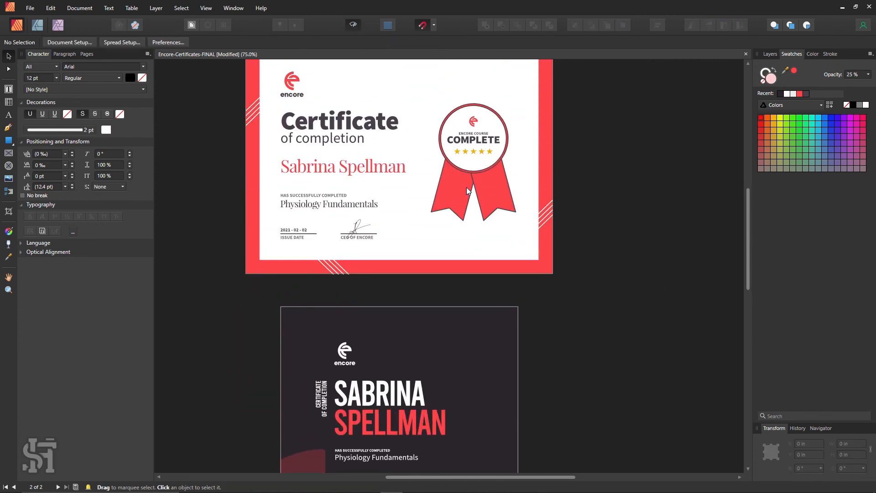
{"action": "scroll", "coordinate": [468, 190], "scroll_direction": "up", "scroll_amount": 2}
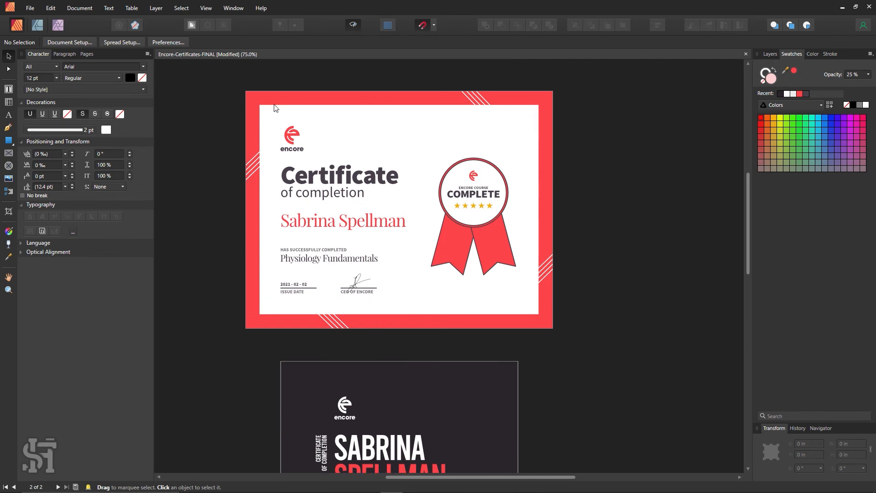
{"action": "scroll", "coordinate": [549, 255], "scroll_direction": "down", "scroll_amount": 3}
{"action": "scroll", "coordinate": [549, 255], "scroll_direction": "down", "scroll_amount": 5}
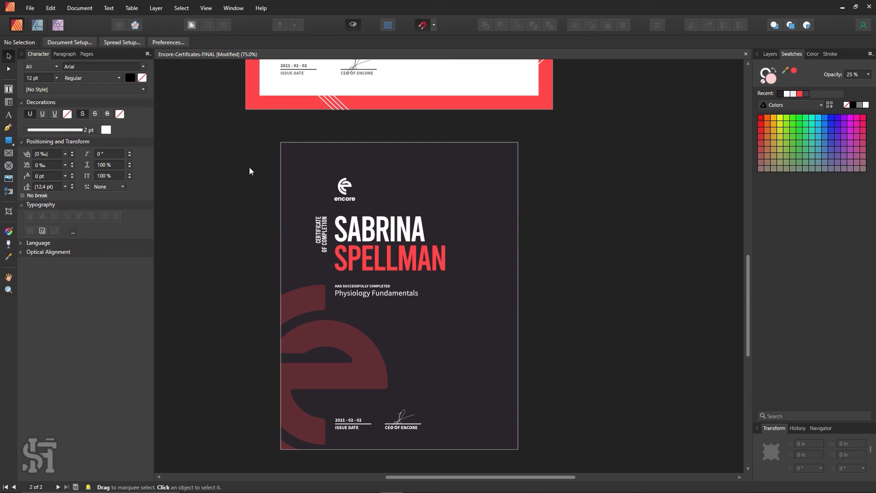
{"action": "left_click", "coordinate": [354, 25]}
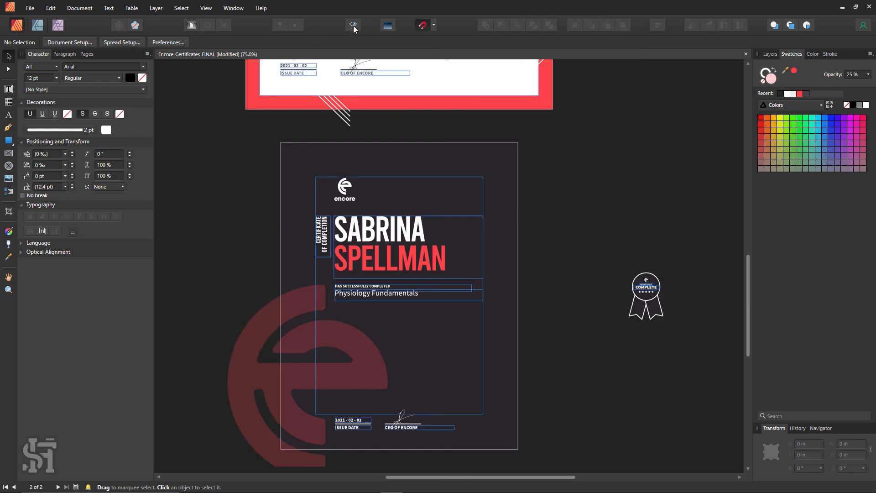
{"action": "left_click", "coordinate": [353, 26]}
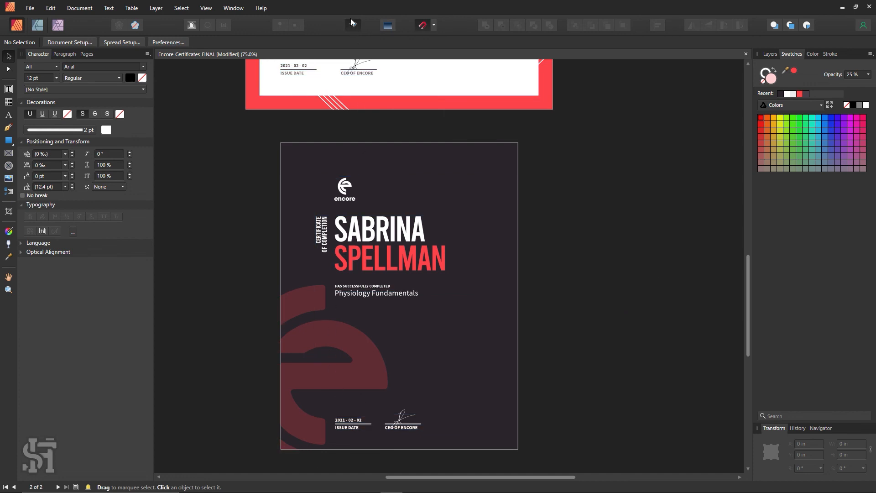
{"action": "left_click", "coordinate": [350, 21]}
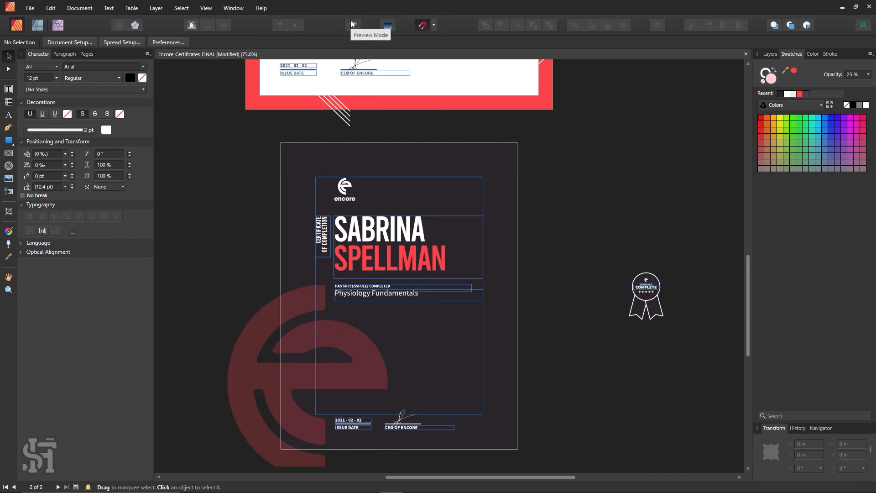
{"action": "left_click", "coordinate": [351, 21]}
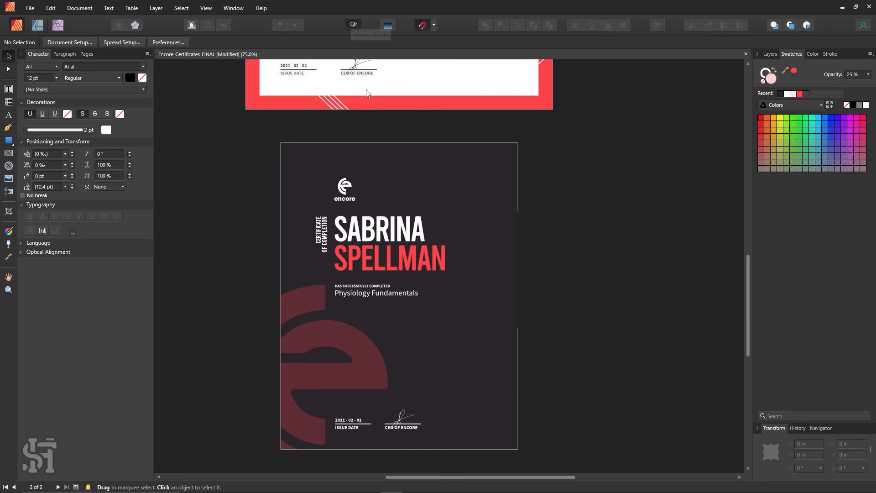
Raise the date and signature block back to the bottom margin, at Y 9.006 in, with preview mode off, and turn preview on again
{"action": "left_click", "coordinate": [352, 24]}
{"action": "mouse_move", "coordinate": [553, 370]}
{"action": "left_mouse_down"}
{"action": "mouse_move", "coordinate": [346, 455]}
{"action": "mouse_move", "coordinate": [330, 448]}
{"action": "mouse_move", "coordinate": [344, 411]}
{"action": "left_mouse_up"}
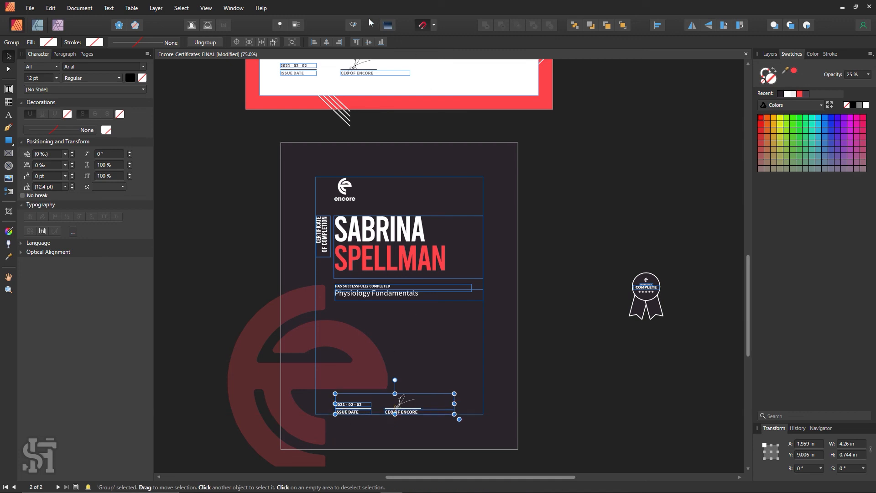
{"action": "left_click", "coordinate": [353, 25]}
{"action": "left_click", "coordinate": [582, 195]}
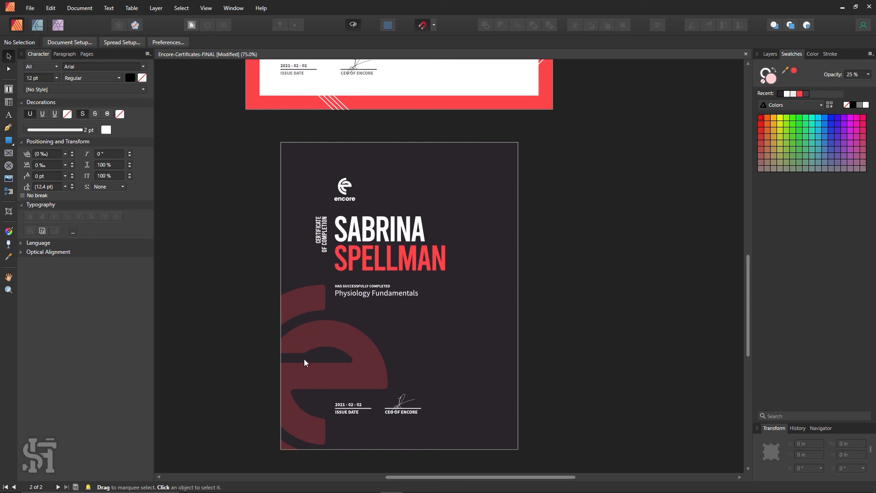
Set the opacity of the faint logo mark's fill to 35%
{"action": "left_click", "coordinate": [325, 388]}
{"action": "left_click", "coordinate": [851, 74]}
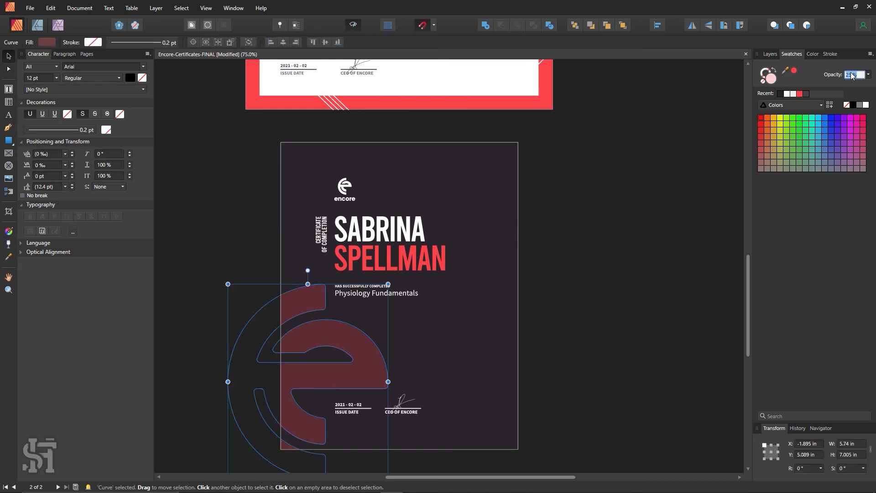
{"action": "type", "text": "35"}
{"action": "key", "text": "Return"}
{"action": "left_click", "coordinate": [633, 282]}
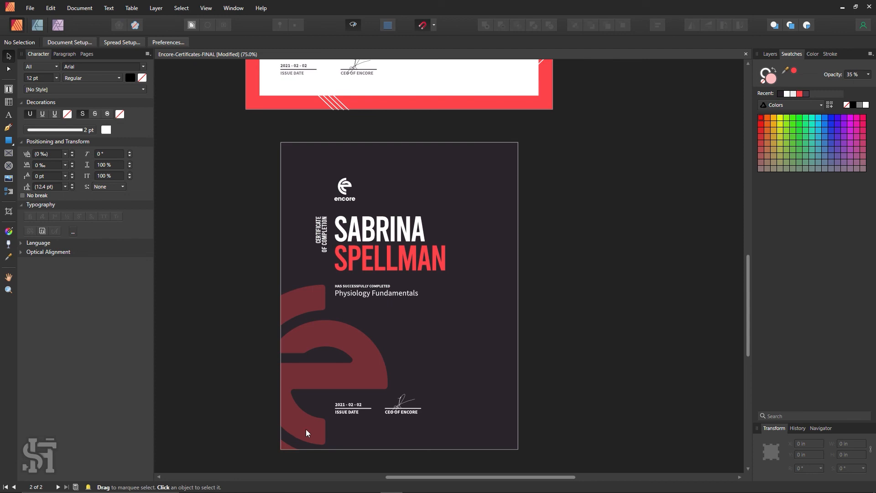
Try a copy of the logo mark cropped by the page's upper-right corner, shift it up slightly, and delete it
{"action": "mouse_move", "coordinate": [306, 429]}
{"action": "left_mouse_down"}
{"action": "mouse_move", "coordinate": [513, 228]}
{"action": "mouse_move", "coordinate": [509, 212]}
{"action": "mouse_move", "coordinate": [519, 221]}
{"action": "left_mouse_up"}
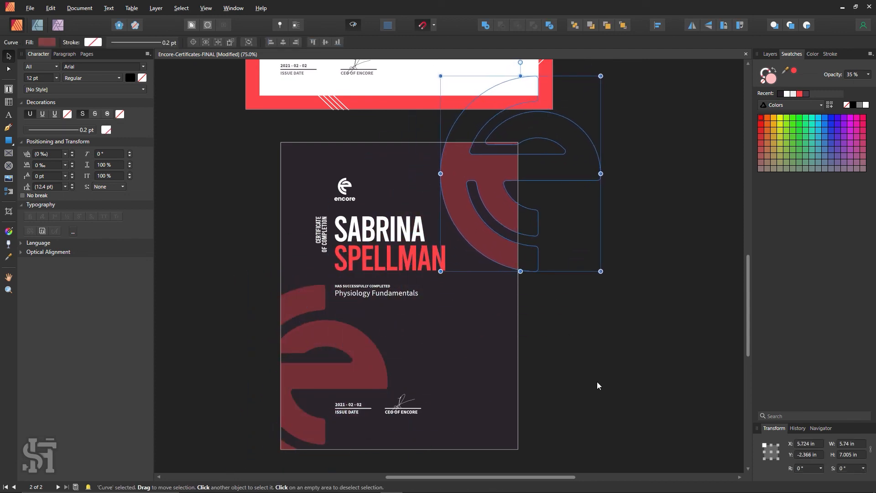
{"action": "left_click", "coordinate": [595, 386]}
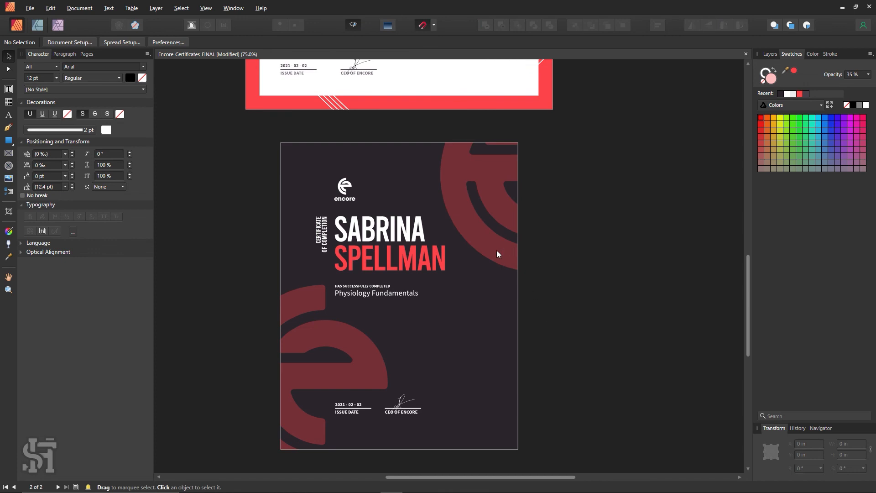
{"action": "left_click_drag", "start_coordinate": [496, 250], "coordinate": [496, 234]}
{"action": "left_click", "coordinate": [601, 332]}
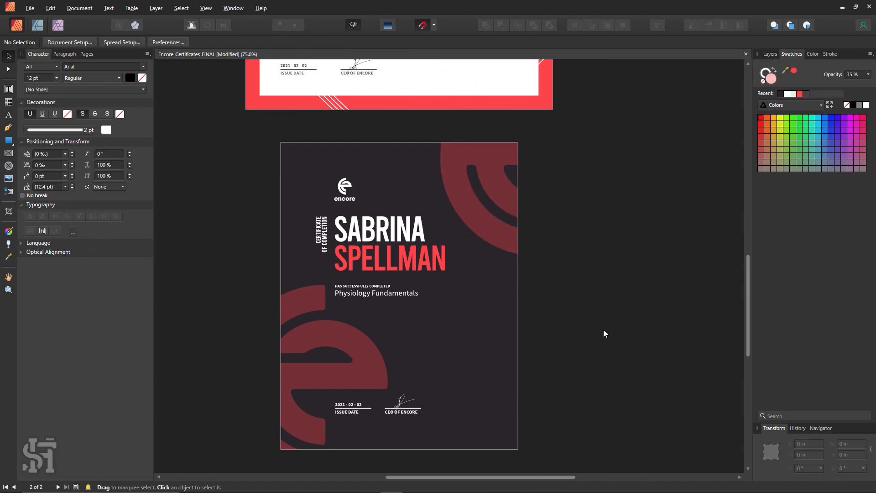
{"action": "left_click", "coordinate": [492, 229]}
{"action": "key", "text": "Delete"}
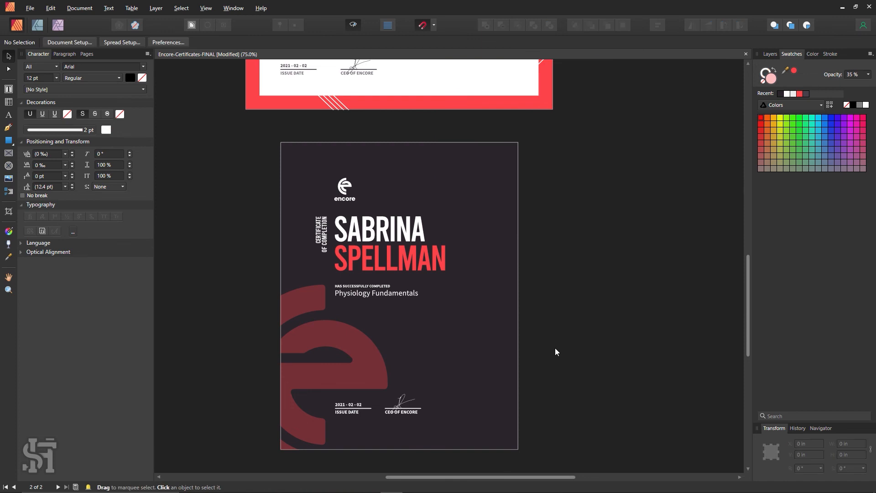
Set the leading of the vertical "Certificate of Completion" text beside the recipient's name to 10 pt
{"action": "key", "text": "z"}
{"action": "left_click_drag", "start_coordinate": [437, 298], "coordinate": [565, 374]}
{"action": "left_click_drag", "start_coordinate": [425, 328], "coordinate": [449, 339]}
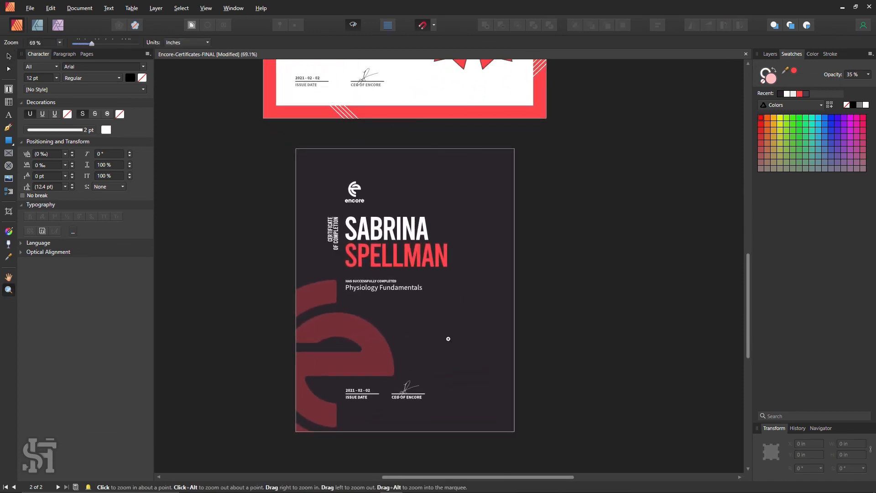
{"action": "left_click", "coordinate": [10, 55]}
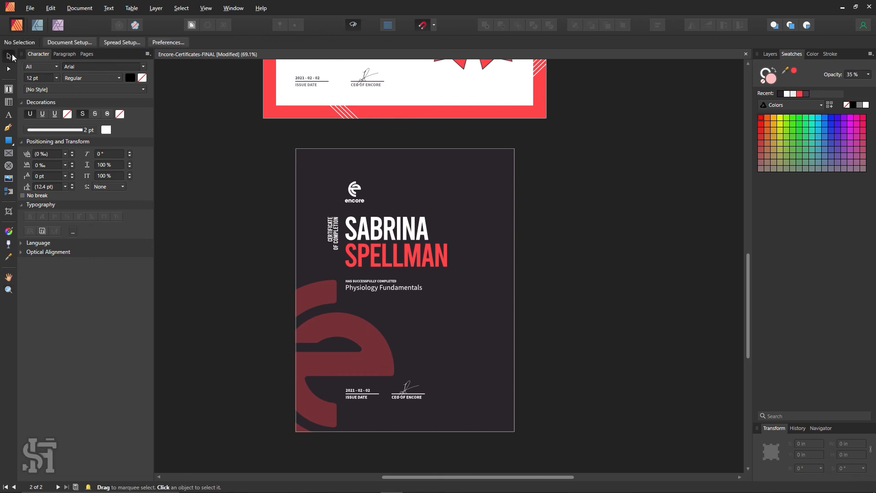
{"action": "left_click", "coordinate": [338, 246]}
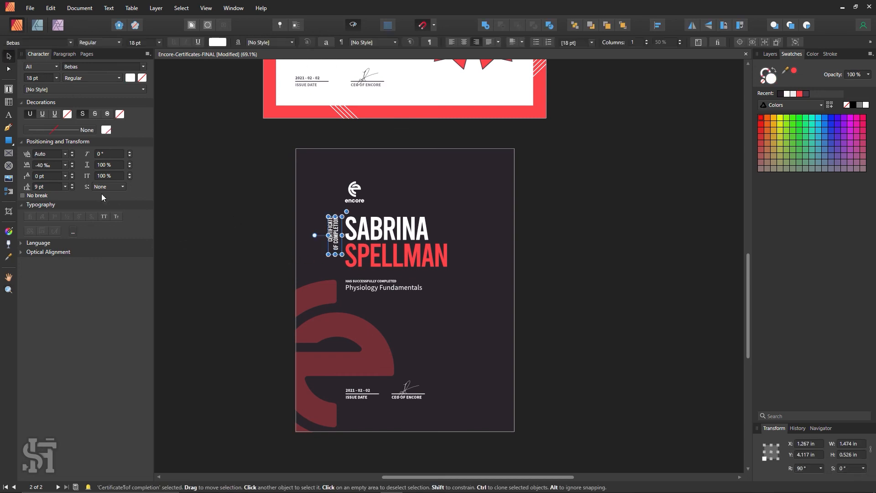
{"action": "left_click", "coordinate": [74, 186]}
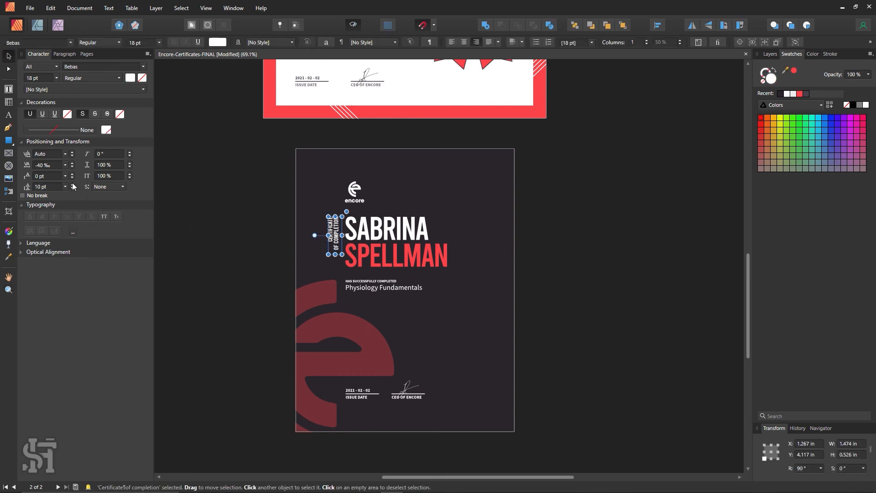
{"action": "left_click", "coordinate": [253, 353]}
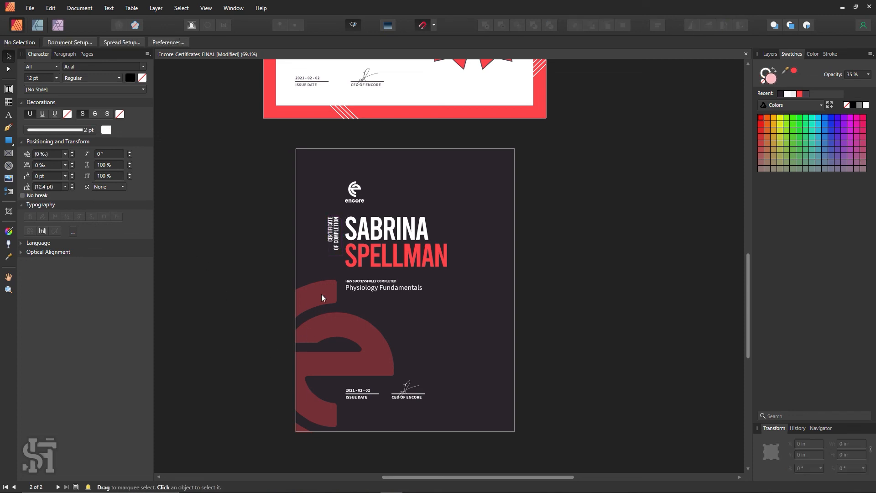
Nudge the vertical "Certificate of Completion" text away from the recipient's name to X 1.197 in
{"action": "left_click_drag", "start_coordinate": [336, 242], "coordinate": [335, 281]}
{"action": "key", "text": "ctrl+z"}
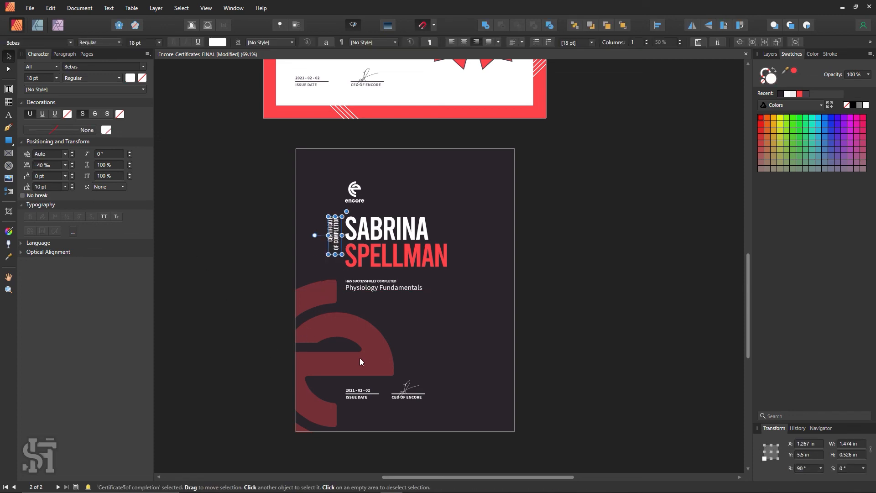
{"action": "key", "text": "Left"}
{"action": "key", "text": "Left"}
{"action": "key", "text": "Left"}
{"action": "key", "text": "Left"}
{"action": "key", "text": "Left"}
{"action": "key", "text": "Left"}
{"action": "key", "text": "Left"}
{"action": "key", "text": "Left"}
{"action": "key", "text": "Left"}
{"action": "key", "text": "Left"}
{"action": "key", "text": "Left"}
{"action": "key", "text": "Left"}
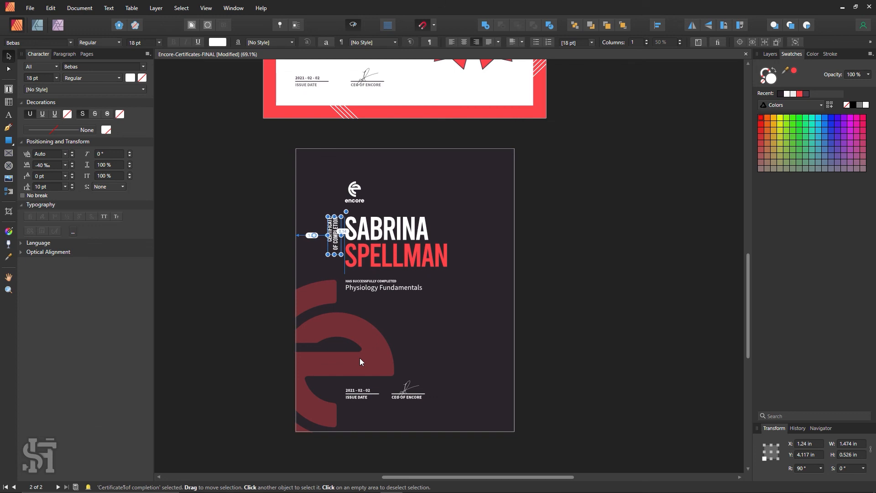
{"action": "mouse_move", "coordinate": [335, 241]}
{"action": "left_mouse_down"}
{"action": "mouse_move", "coordinate": [334, 284]}
{"action": "mouse_move", "coordinate": [339, 243]}
{"action": "left_mouse_up"}
{"action": "key", "text": "Left"}
{"action": "key", "text": "Left"}
{"action": "key", "text": "Left"}
{"action": "key", "text": "Left"}
{"action": "key", "text": "Left"}
{"action": "key", "text": "Left"}
{"action": "key", "text": "Left"}
{"action": "key", "text": "Left"}
{"action": "key", "text": "Left"}
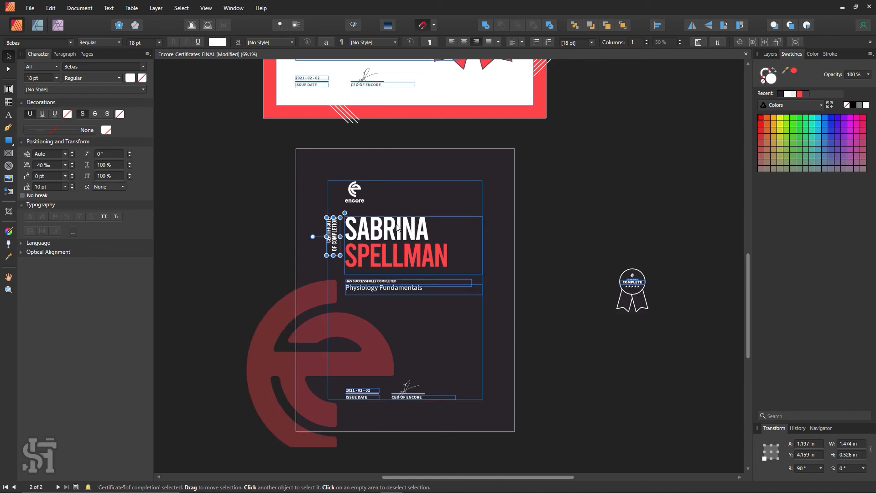
Align the top edges of the vertical "Certificate of Completion" text and the recipient's name
{"action": "left_click", "coordinate": [422, 218], "text": "shift"}
{"action": "left_click", "coordinate": [657, 26]}
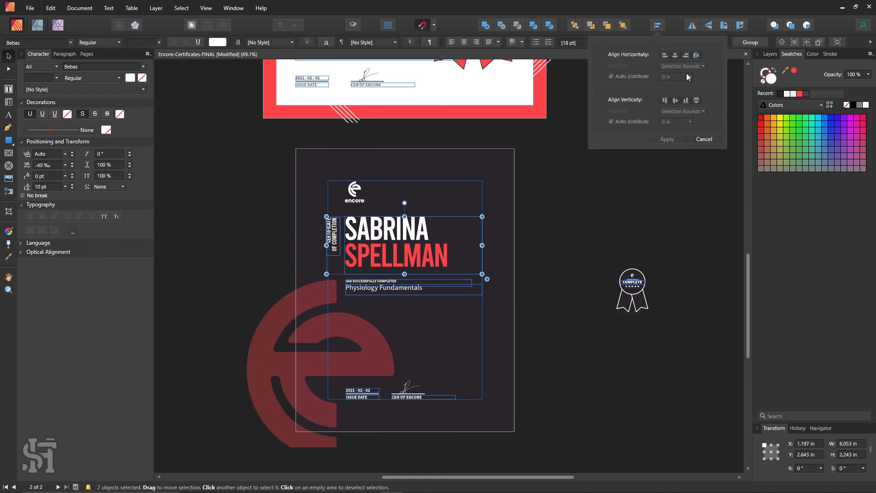
{"action": "left_click", "coordinate": [666, 99]}
{"action": "left_click", "coordinate": [535, 227]}
{"action": "left_click", "coordinate": [536, 227]}
Shift the logo, all certificate text and the date and signature block together to the right, to X 1.24 in
{"action": "left_click_drag", "start_coordinate": [541, 165], "coordinate": [327, 295]}
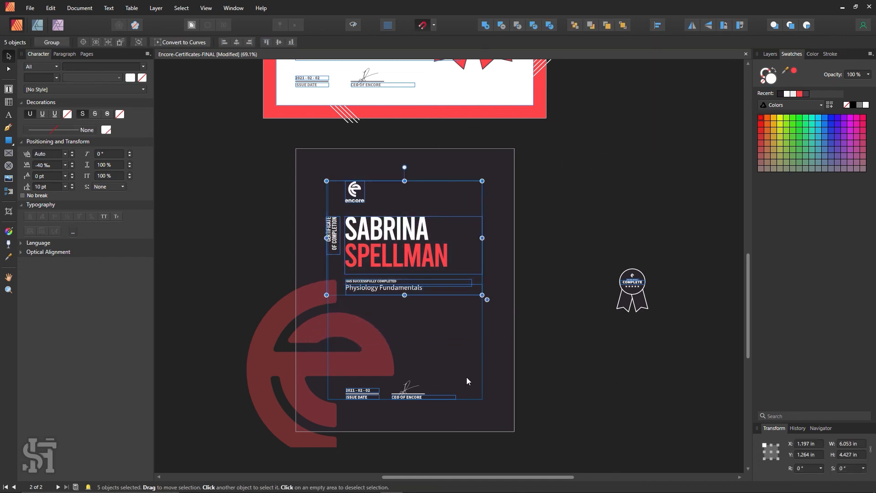
{"action": "left_click_drag", "start_coordinate": [544, 376], "coordinate": [337, 431]}
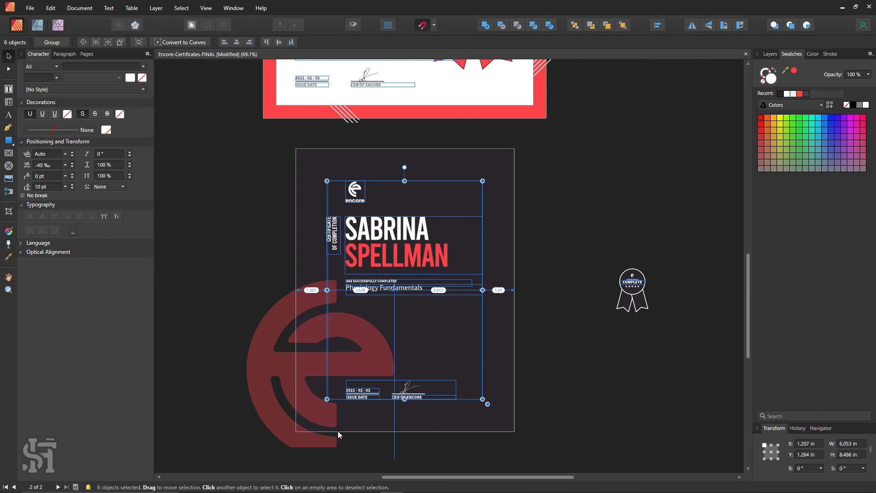
{"action": "key", "text": "Right"}
{"action": "key", "text": "Right"}
{"action": "key", "text": "Right"}
{"action": "key", "text": "Right"}
{"action": "key", "text": "Right"}
{"action": "key", "text": "Right"}
{"action": "key", "text": "Right"}
{"action": "key", "text": "Right"}
{"action": "key", "text": "Right"}
{"action": "key", "text": "Right"}
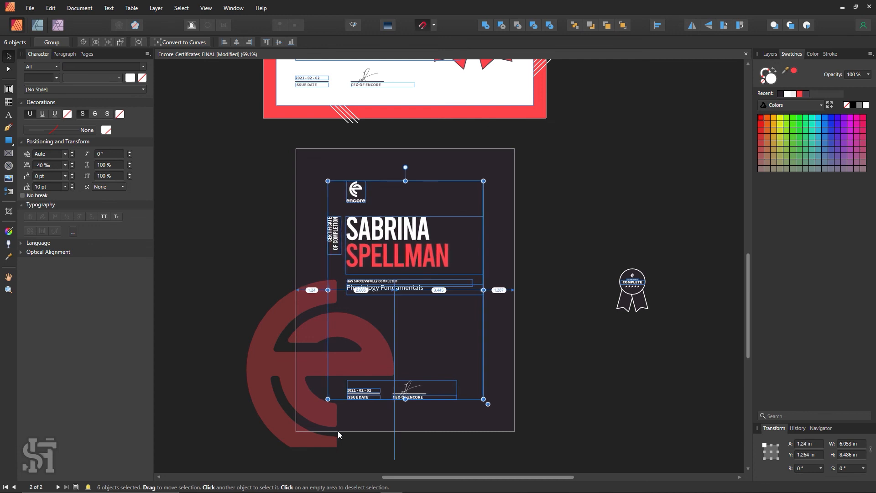
{"action": "left_click", "coordinate": [655, 371]}
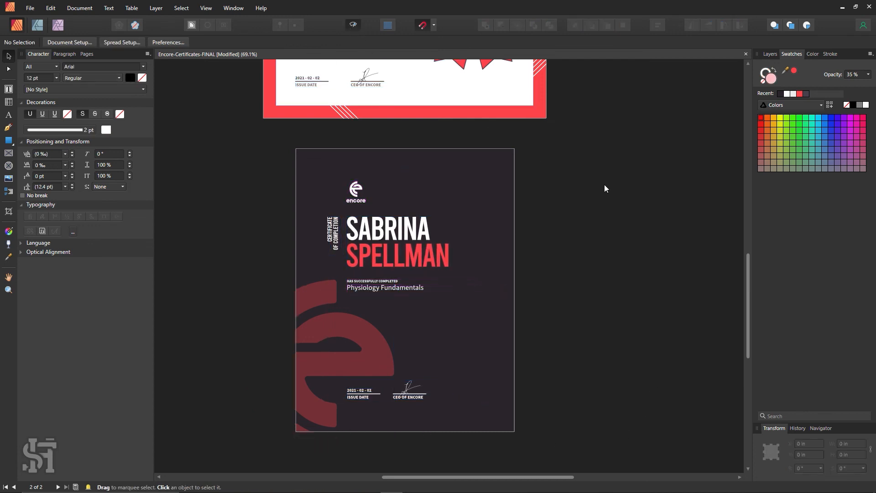
Examine the text spacing, logo mark and signature block on the portrait certificate up close and at full-page view
{"action": "key", "text": "z"}
{"action": "left_click_drag", "start_coordinate": [382, 222], "coordinate": [446, 218]}
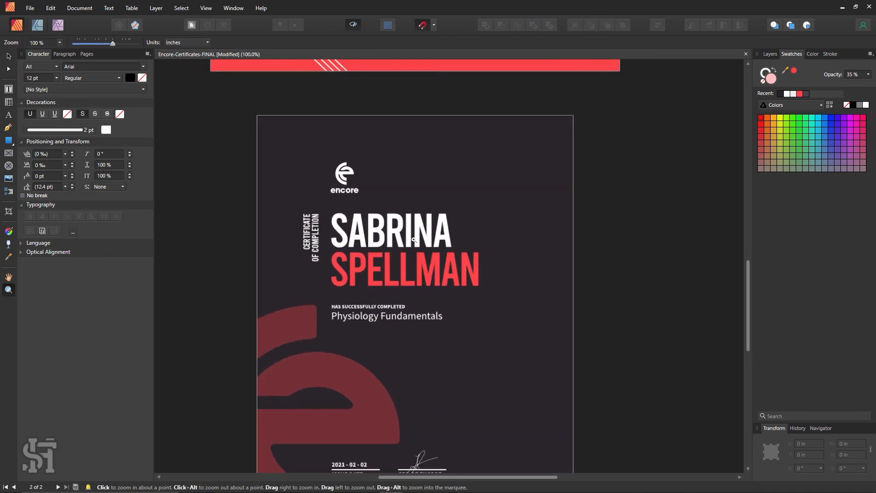
{"action": "scroll", "coordinate": [414, 248], "scroll_direction": "down", "scroll_amount": 3}
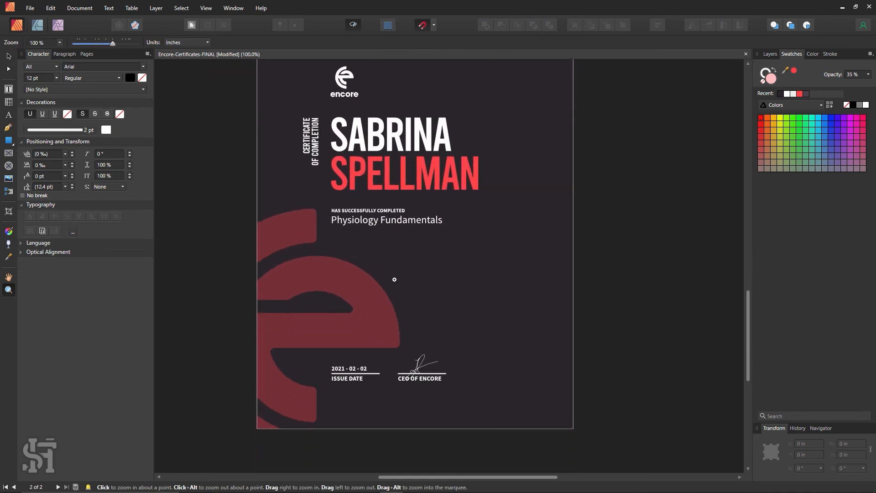
{"action": "scroll", "coordinate": [395, 280], "scroll_direction": "up", "scroll_amount": 1}
{"action": "scroll", "coordinate": [398, 283], "scroll_direction": "up", "scroll_amount": 1}
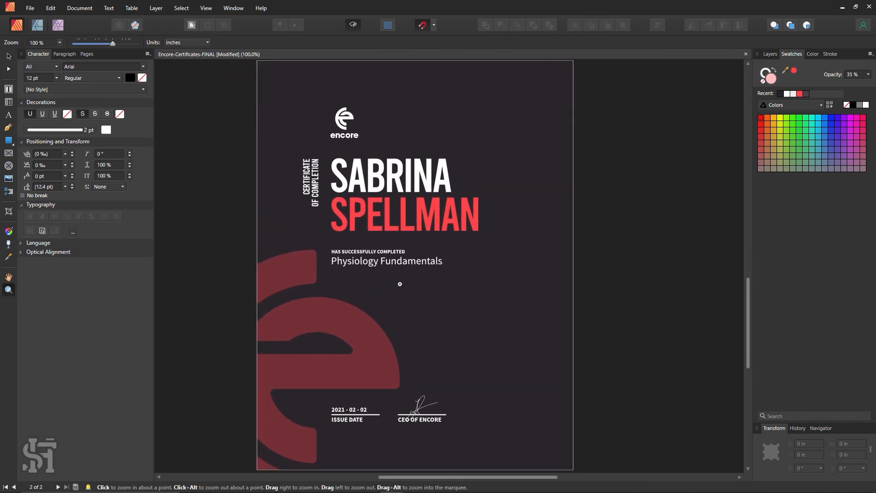
{"action": "key", "text": "ctrl+0"}
{"action": "key", "text": "v"}
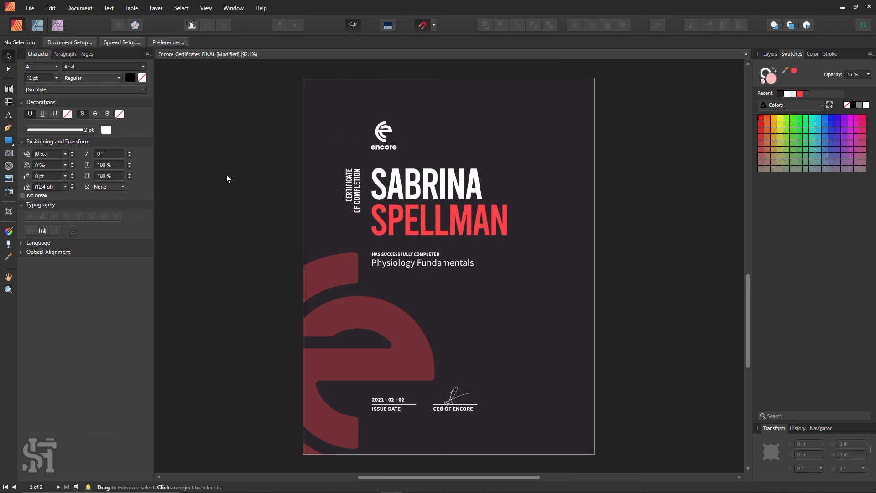